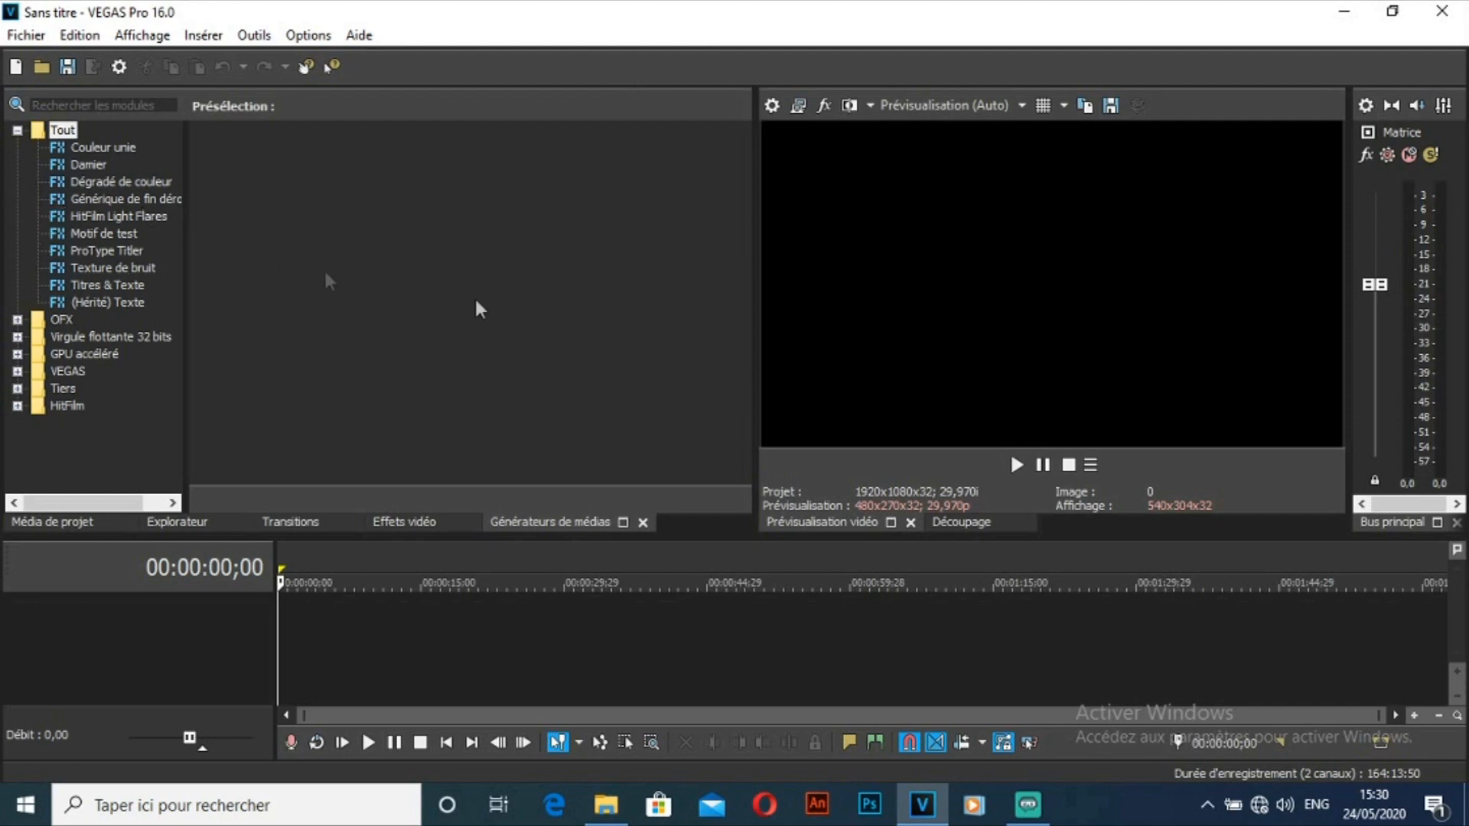
pyautogui.click(43, 520)
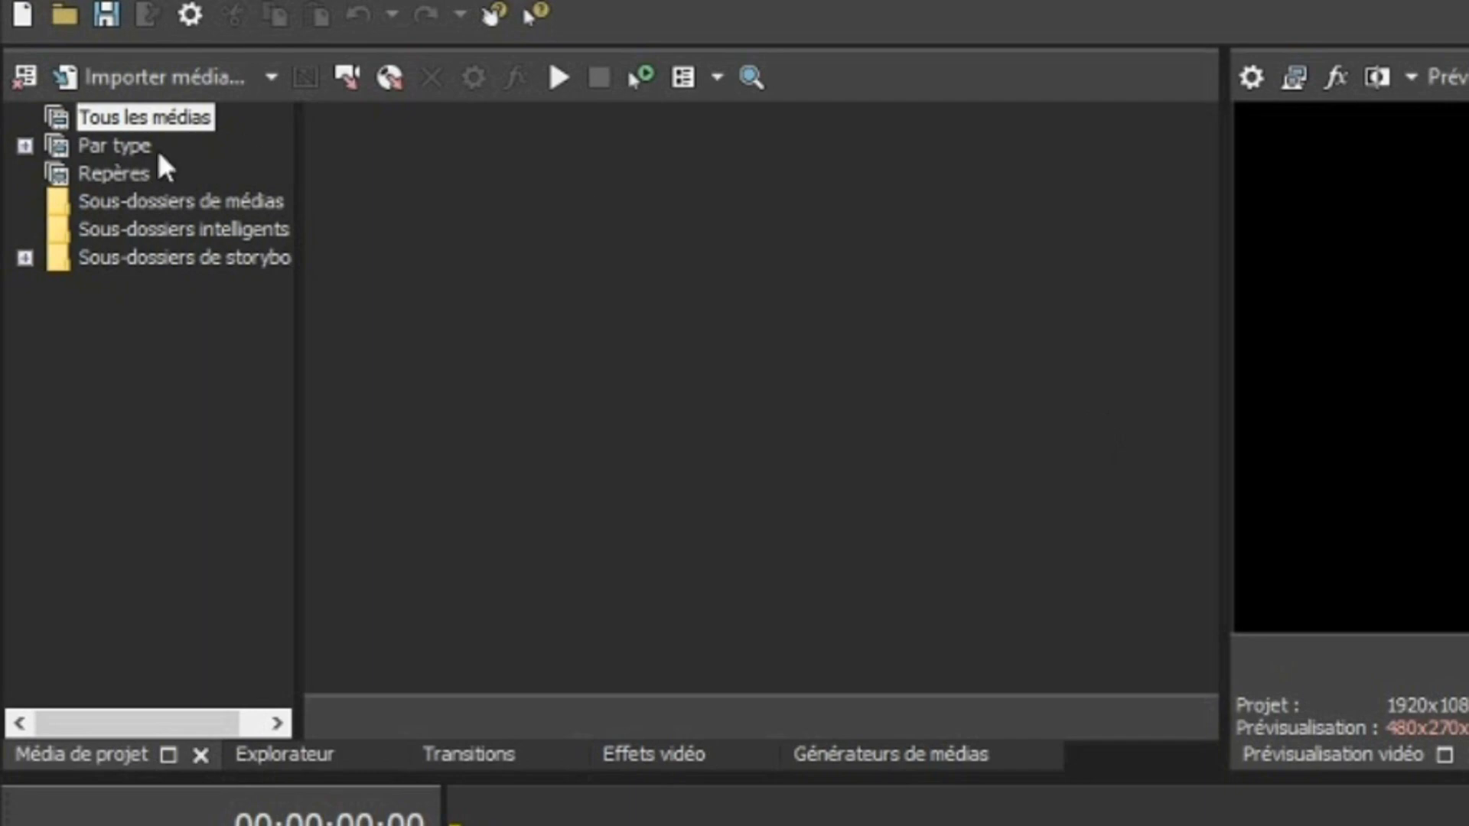
pyautogui.click(30, 1)
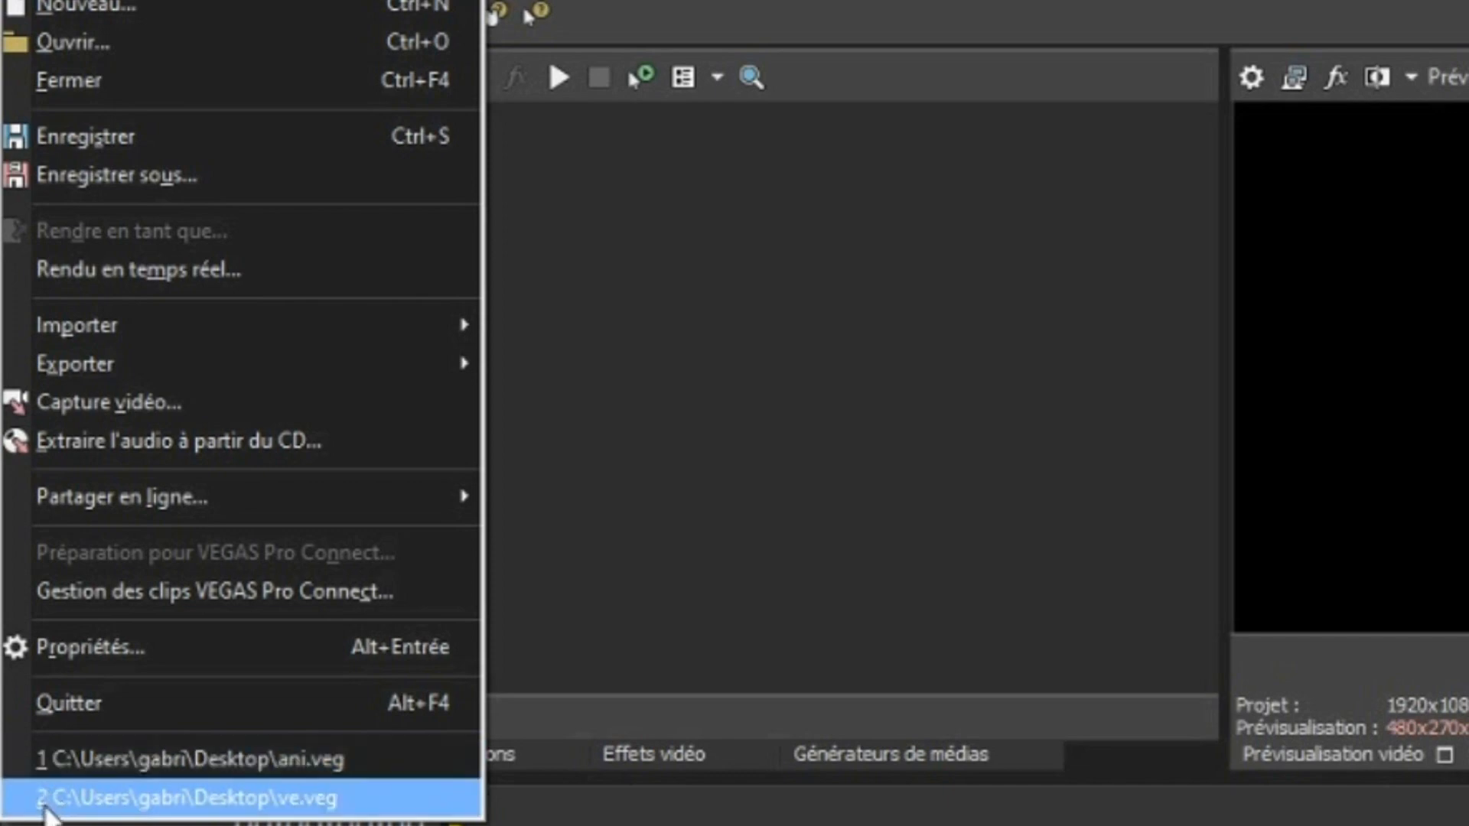
pyautogui.press('Escape')
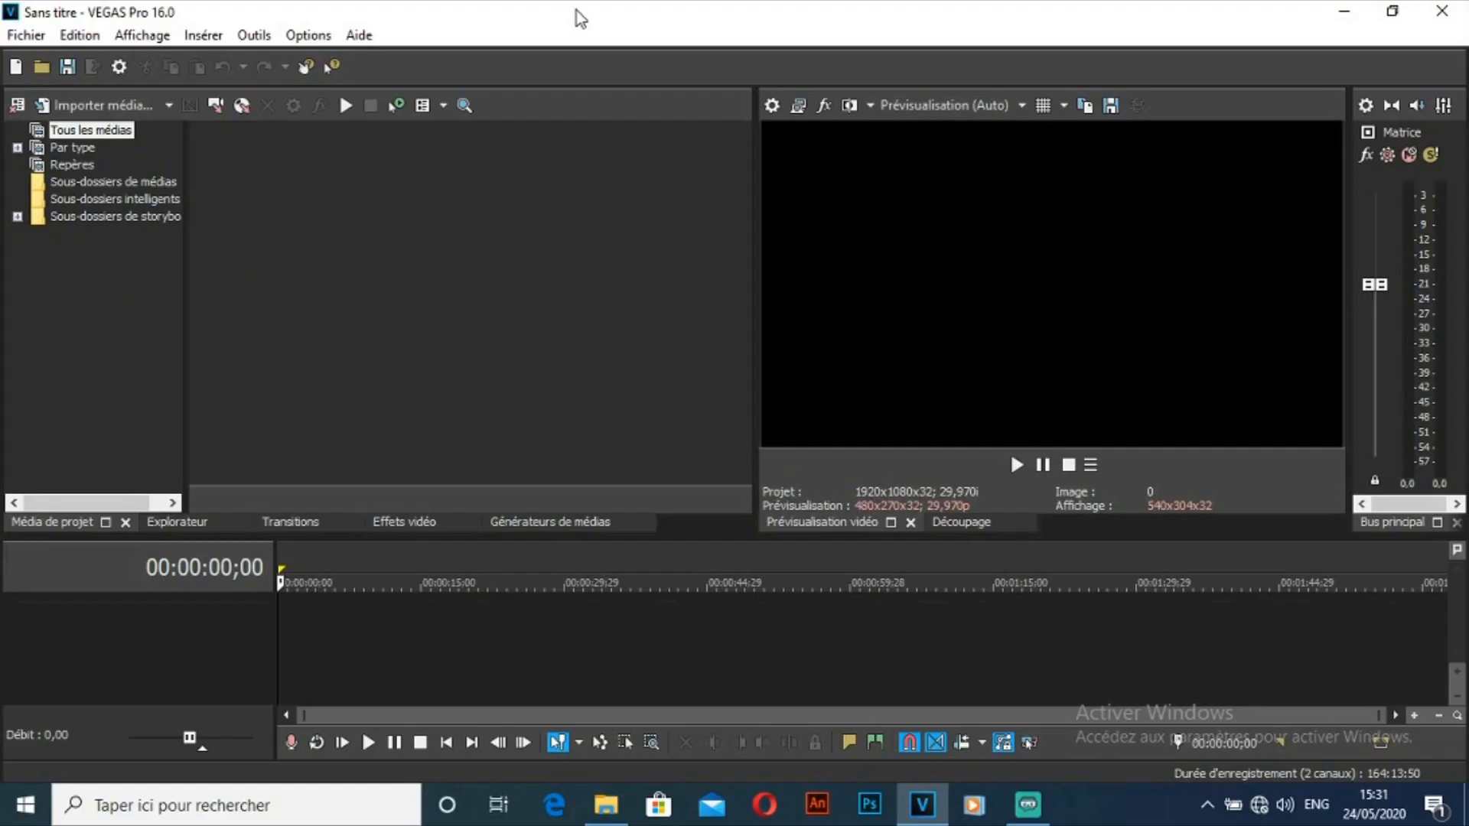
# Step: Browse the media generators and add the default Titres & Texte preset at the start of the empty timeline
pyautogui.click(525, 520)
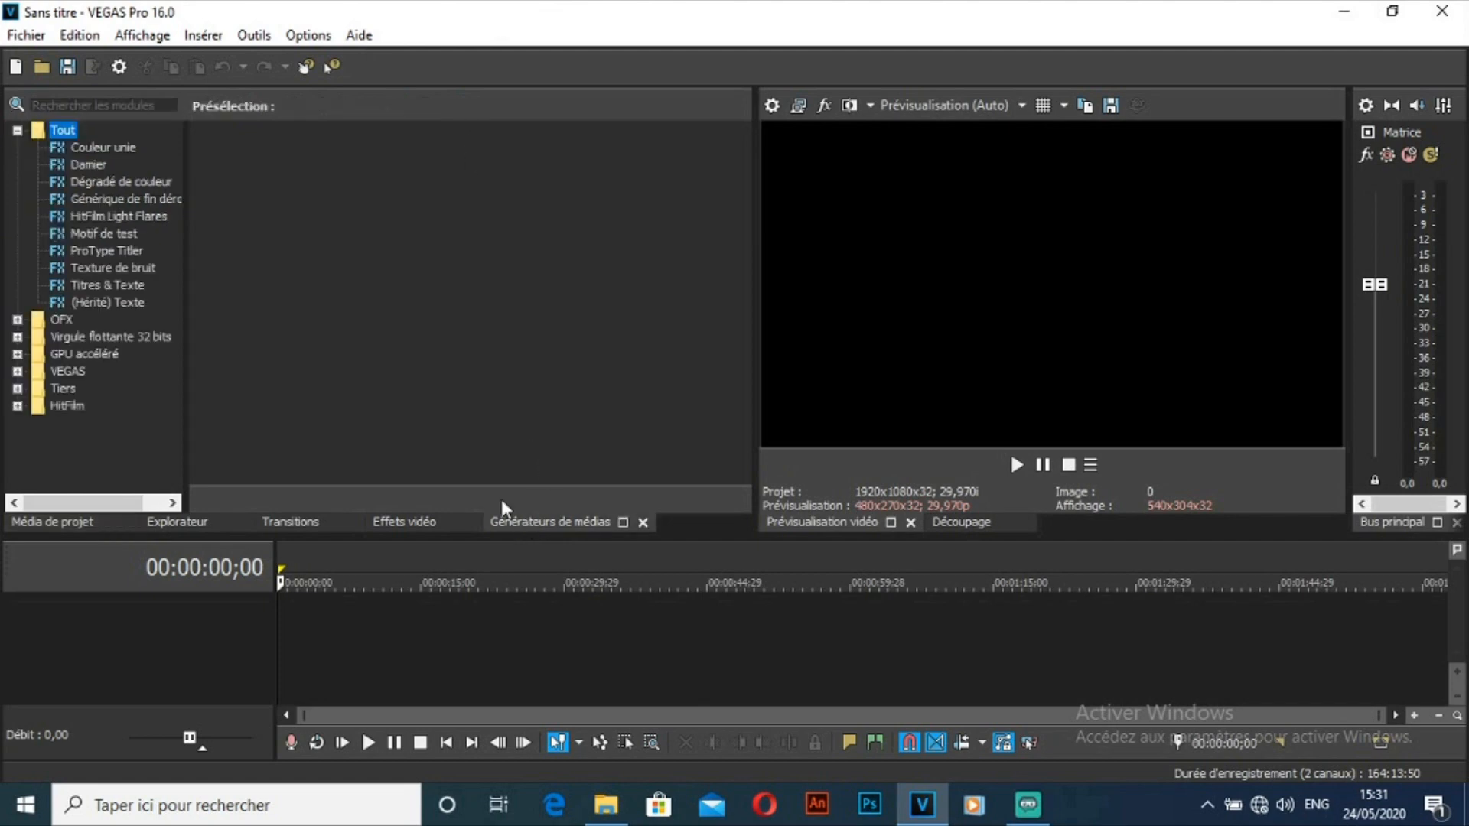
pyautogui.click(115, 145)
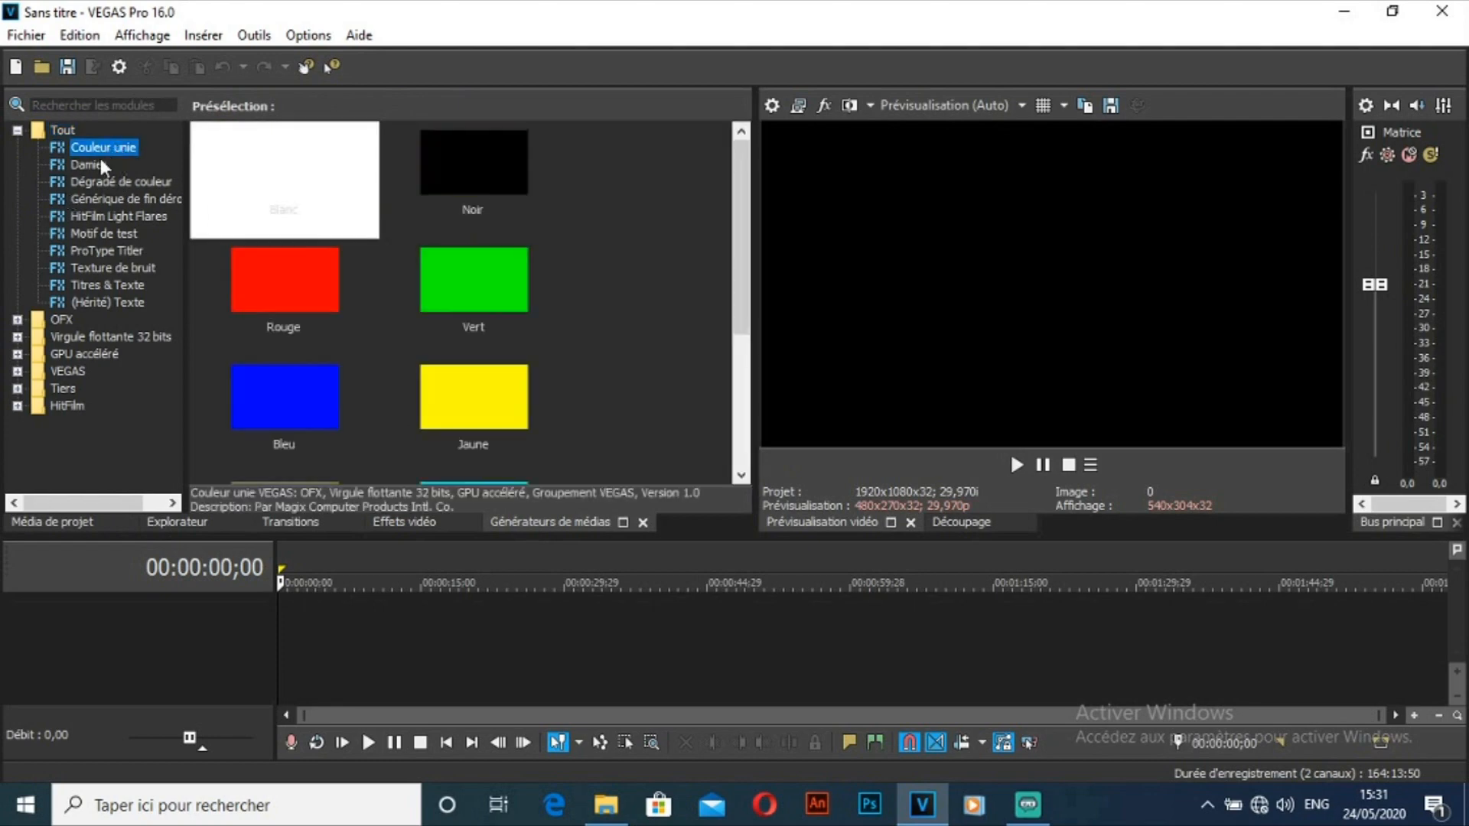
pyautogui.click(97, 163)
pyautogui.click(89, 285)
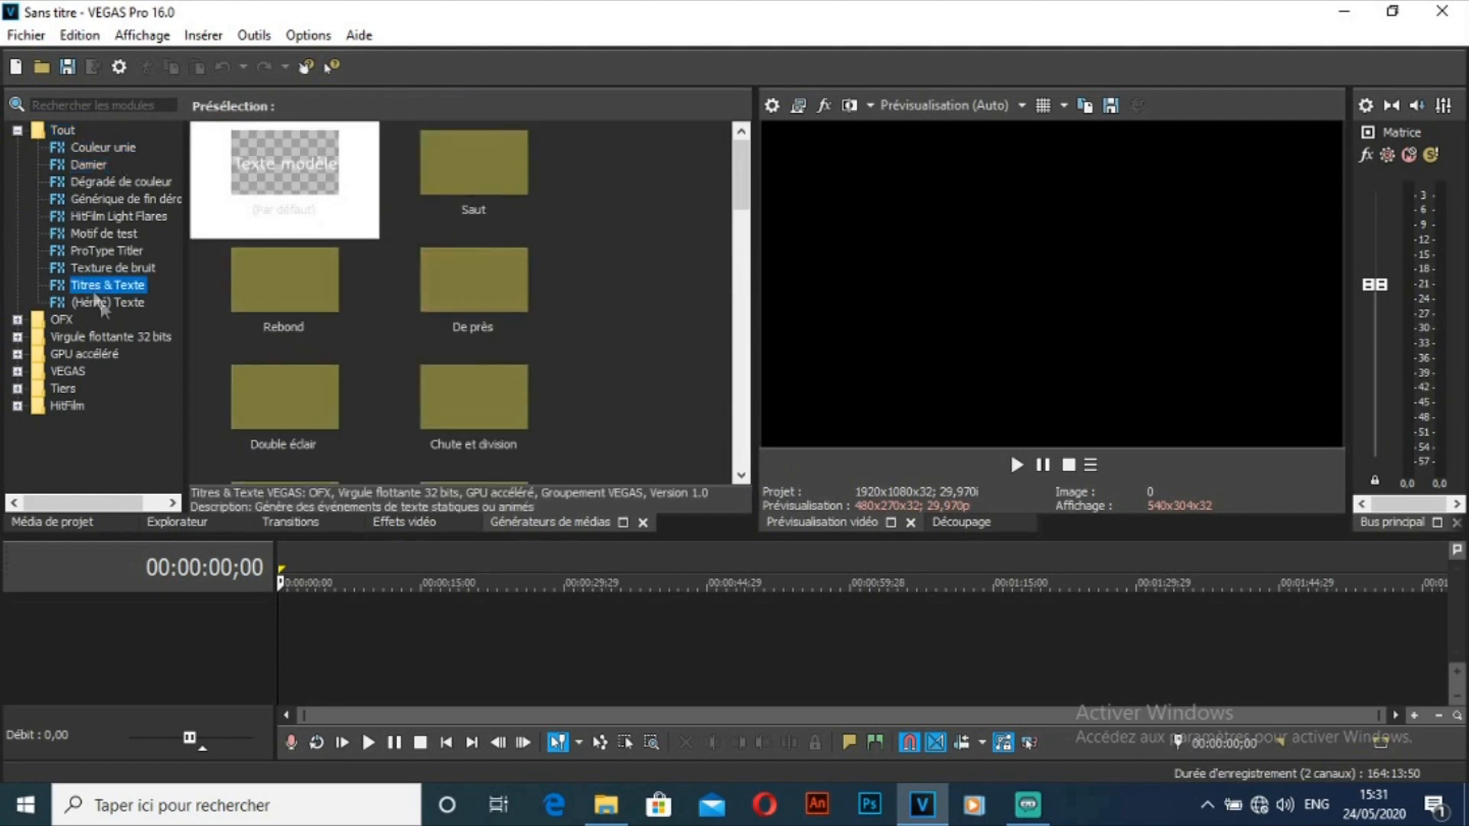
pyautogui.click(103, 302)
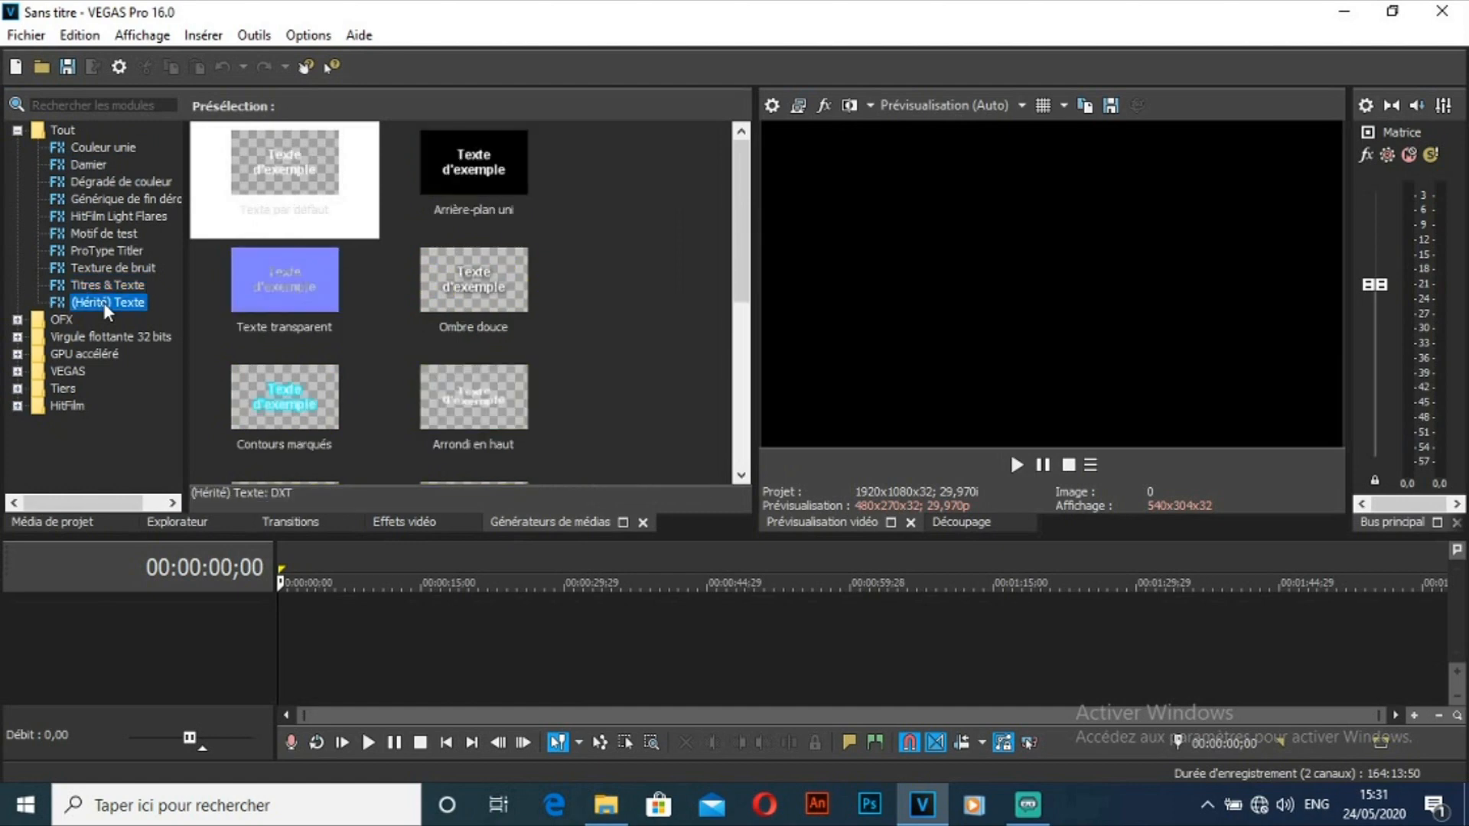
pyautogui.click(108, 284)
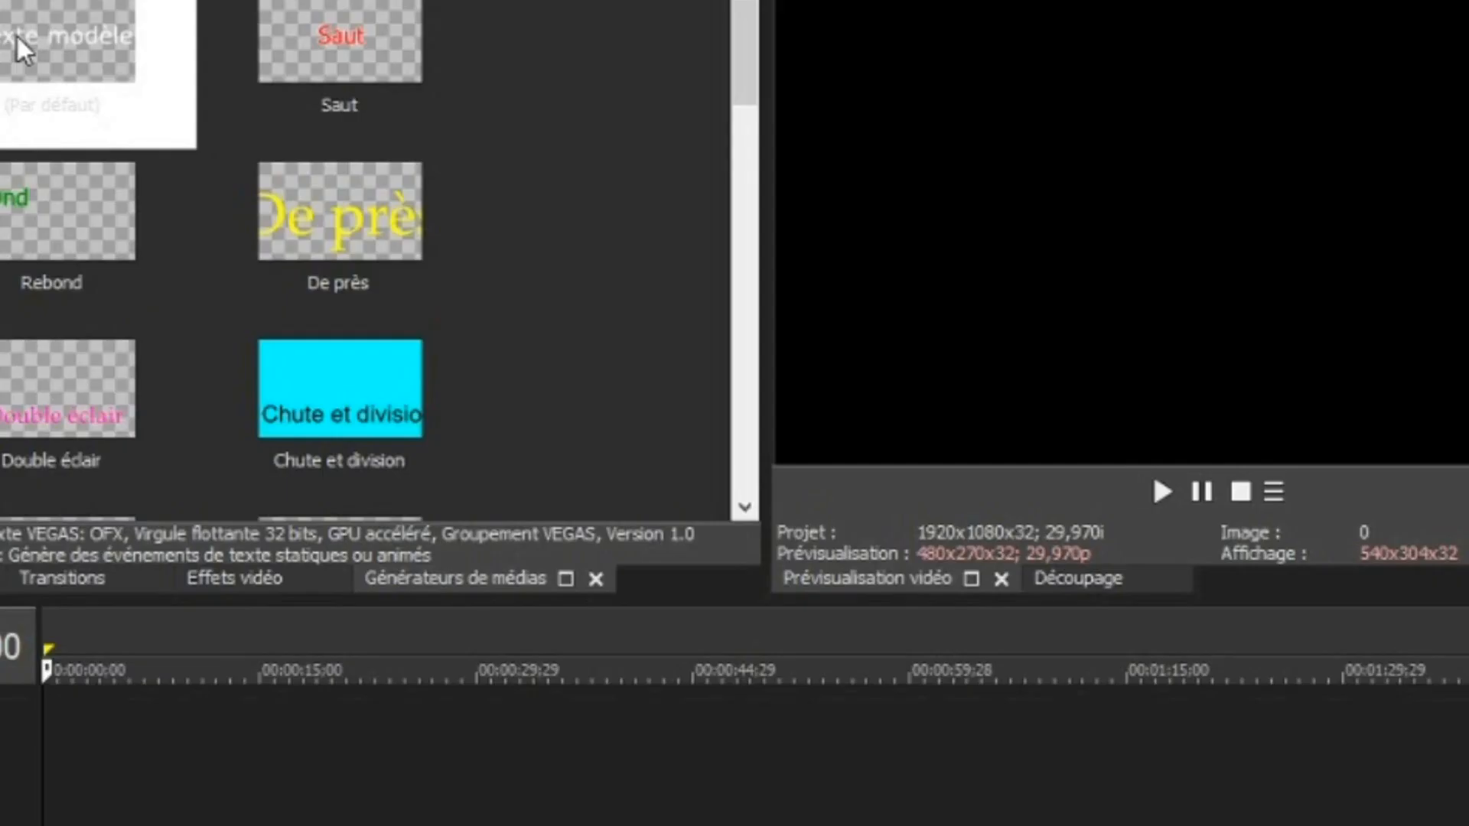
pyautogui.click(260, 164)
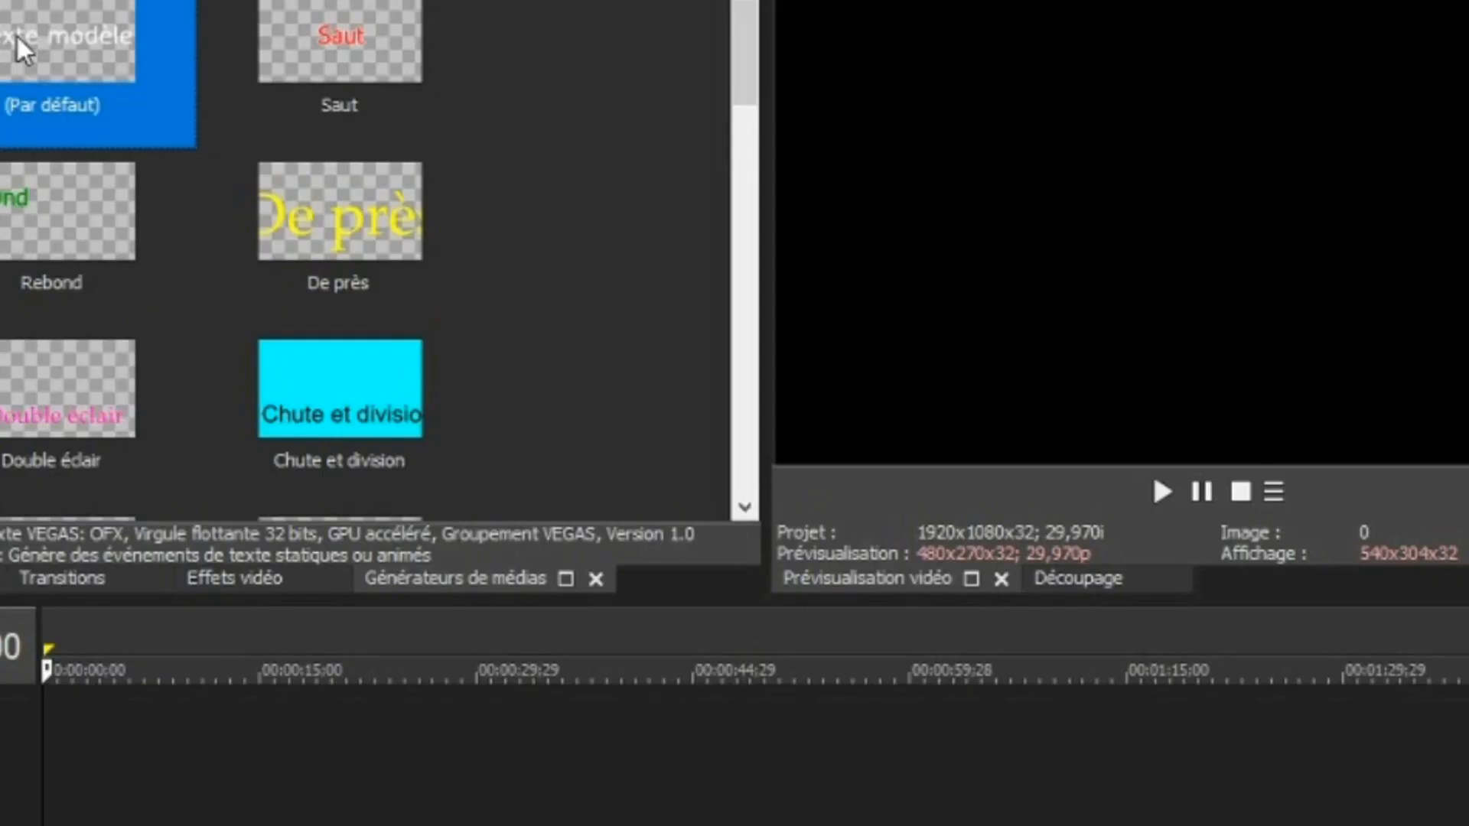
pyautogui.moveTo(23, 50); pyautogui.dragTo(59, 695)
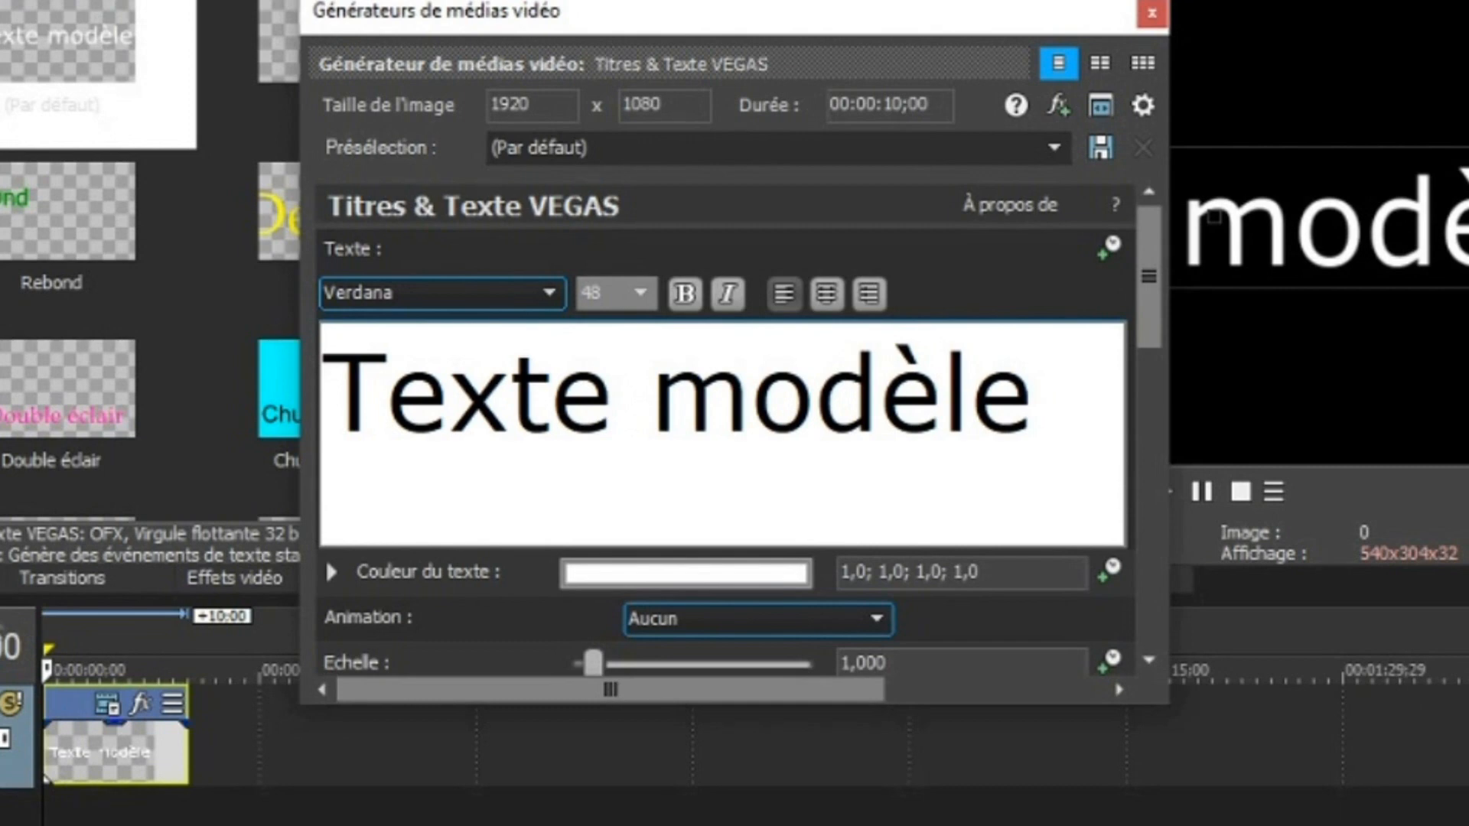
# Step: Replace the sample title text "Texte modèle" with "Bonjou"
pyautogui.click(1030, 414)
pyautogui.moveTo(1029, 413); pyautogui.dragTo(459, 427)
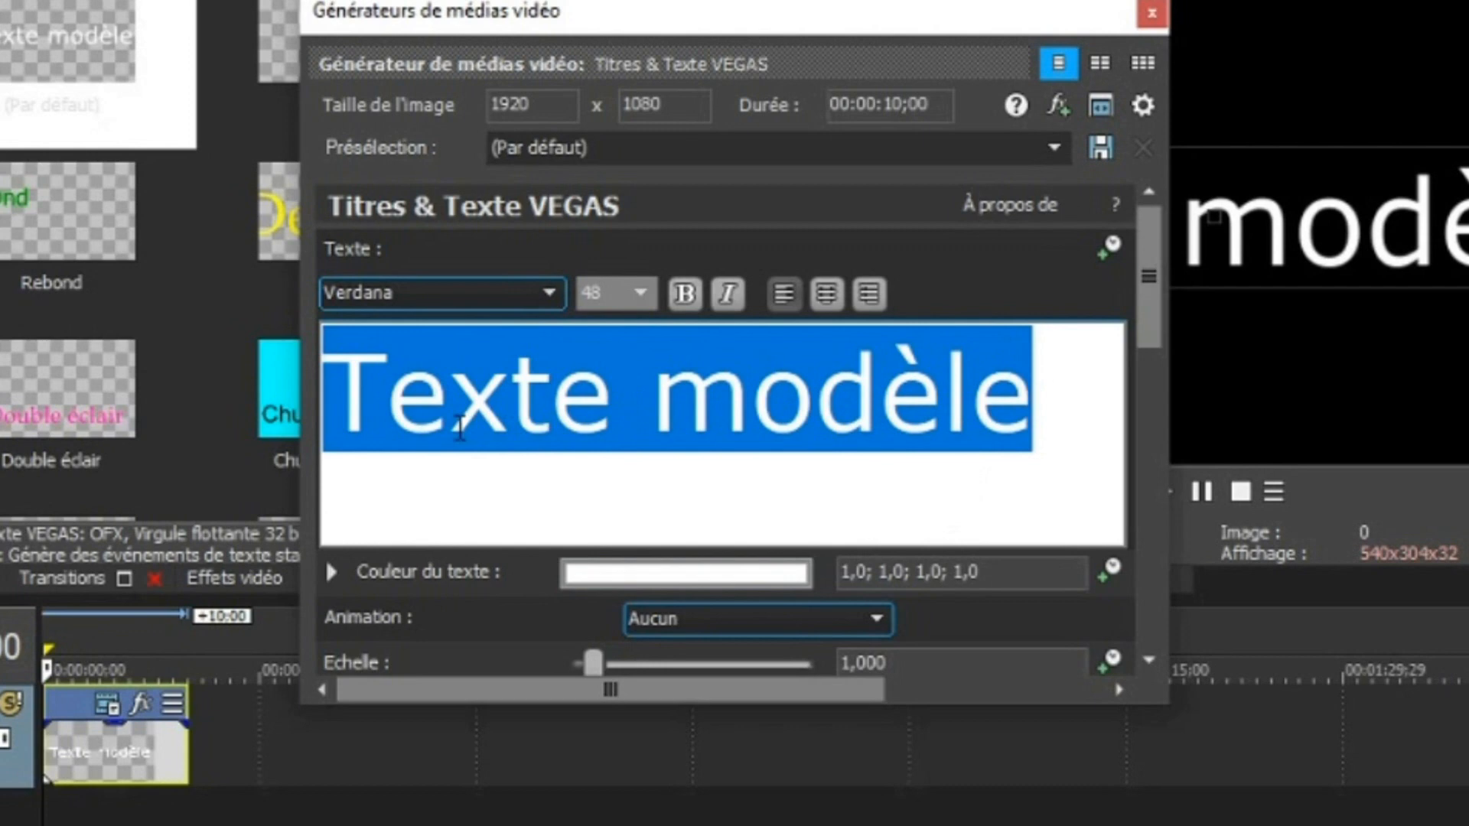
pyautogui.press('BackSpace')
pyautogui.write('B')
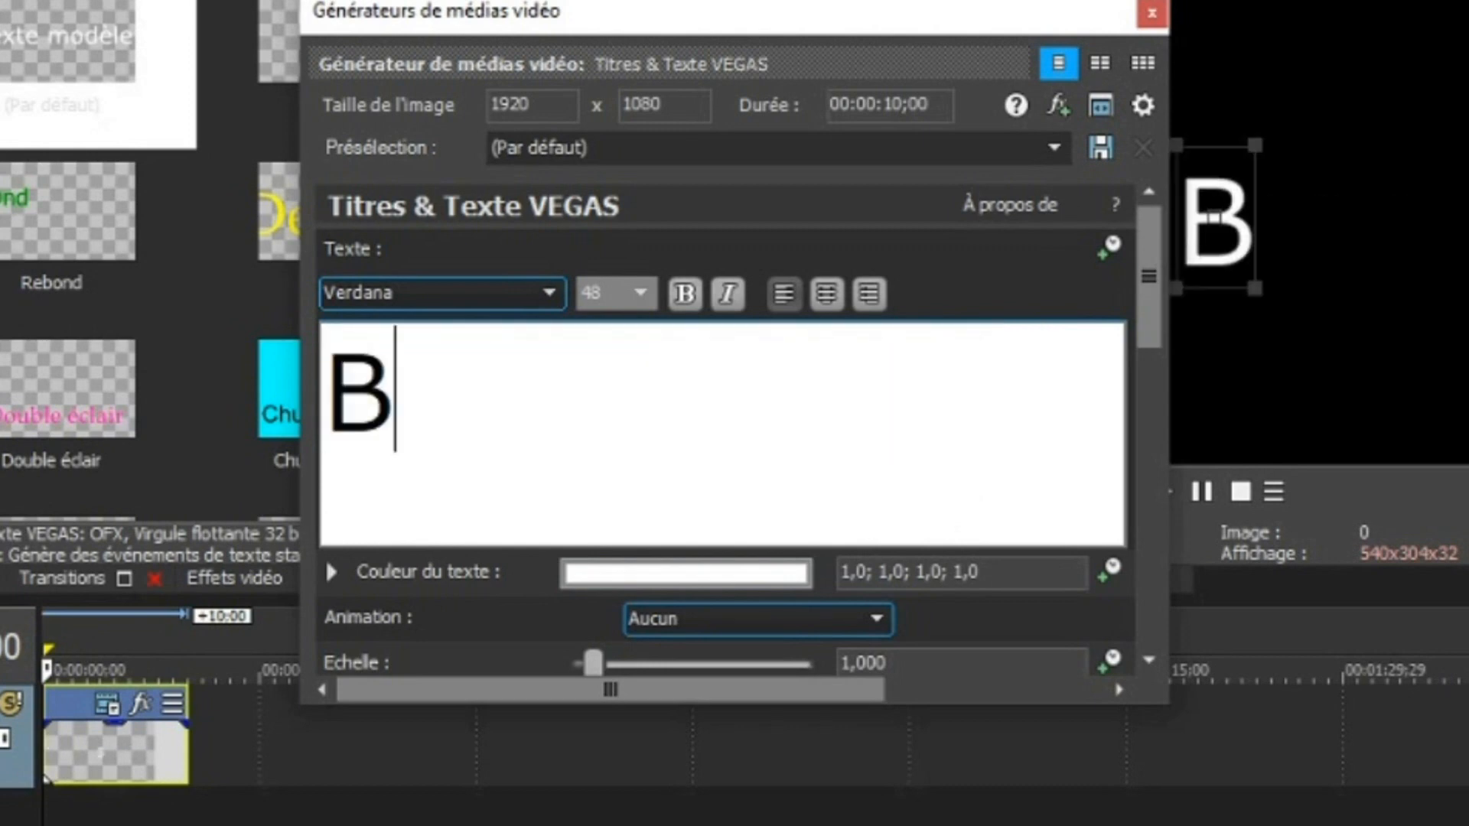
pyautogui.write('onjoi')
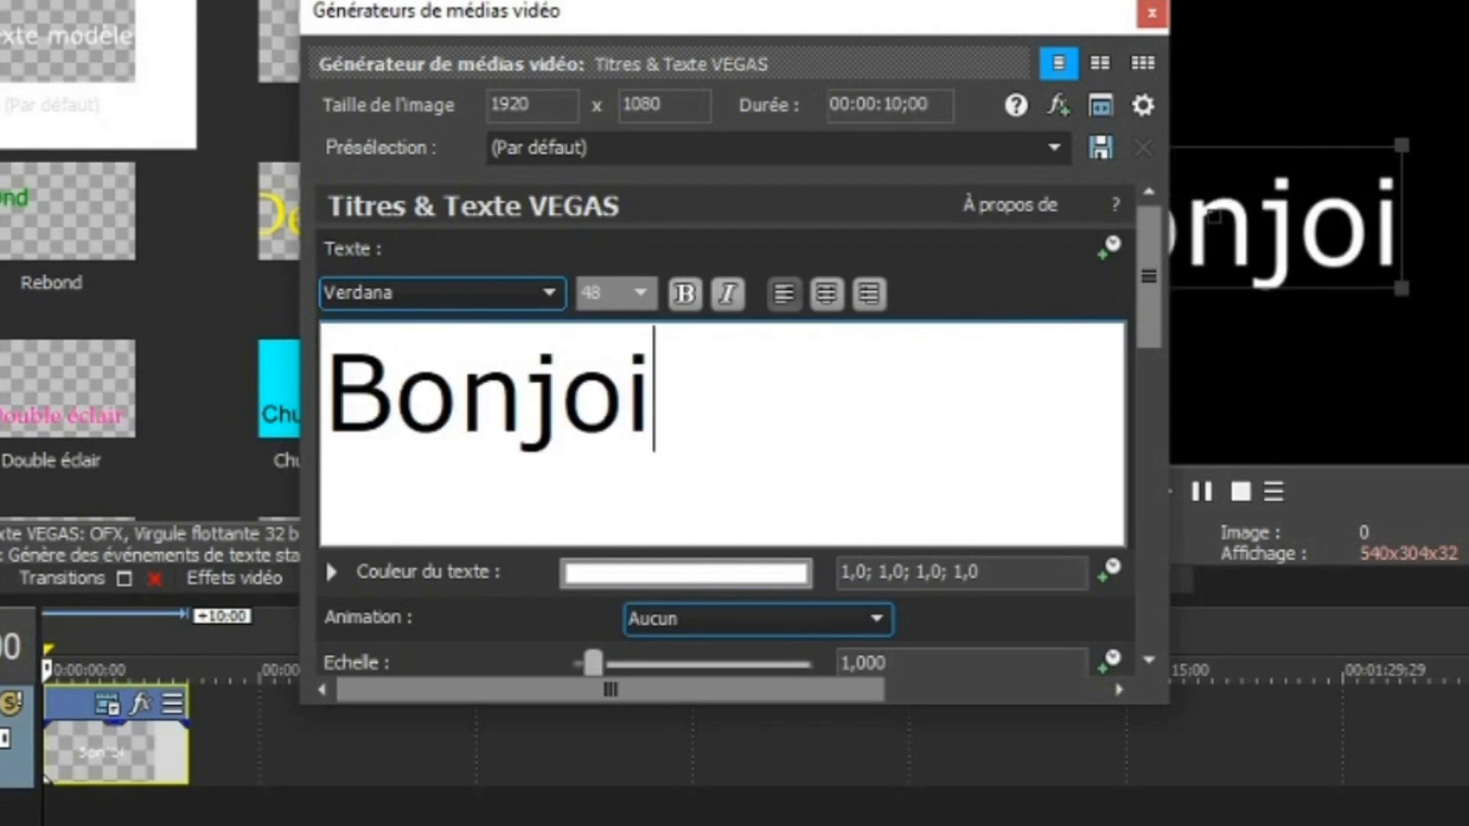
pyautogui.press('BackSpace')
pyautogui.write('u')
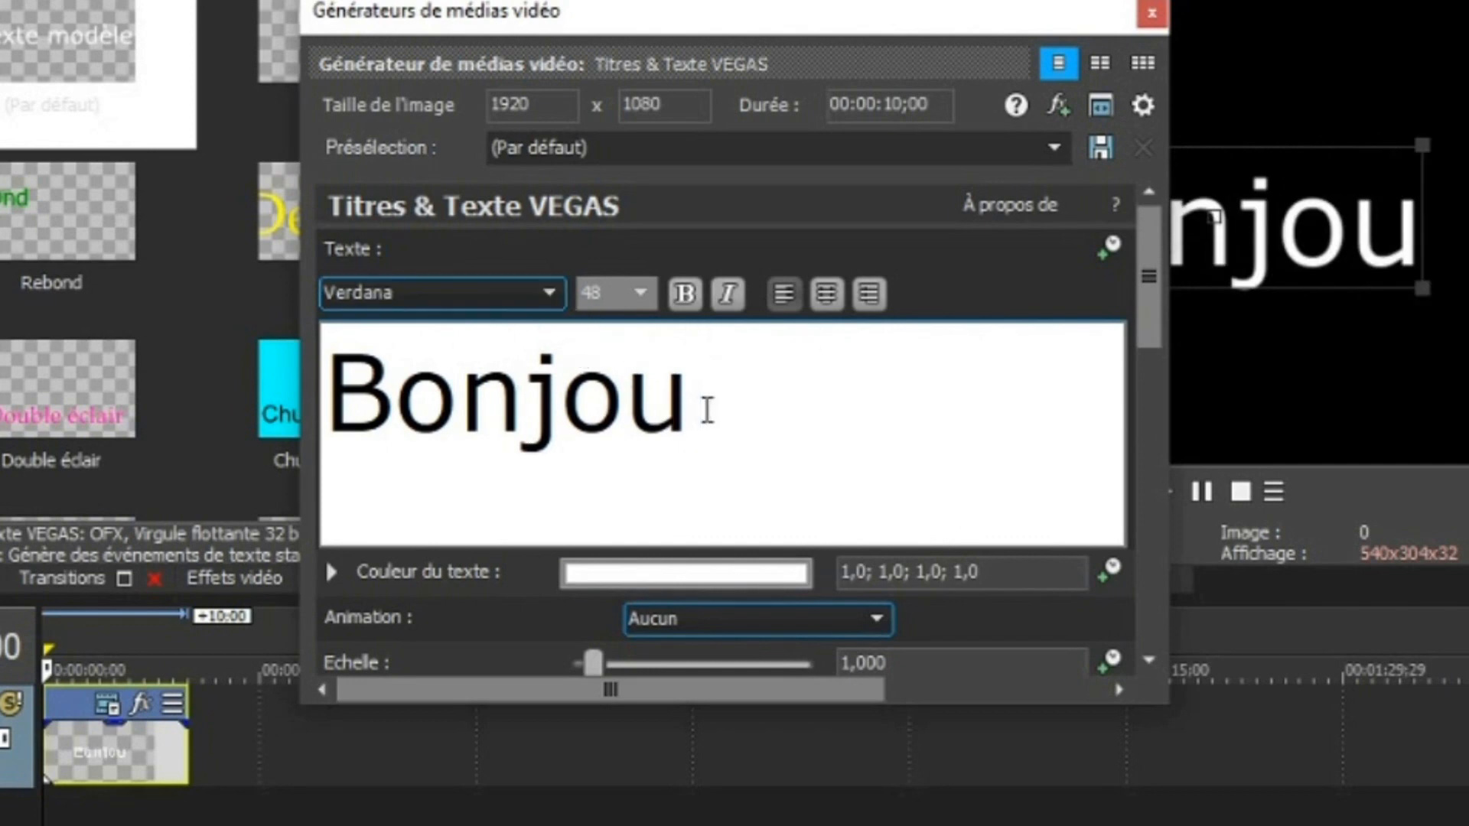
# Step: Centre the title text and try font sizes 10, 14 and 22, finishing with size 42
pyautogui.doubleClick(704, 410)
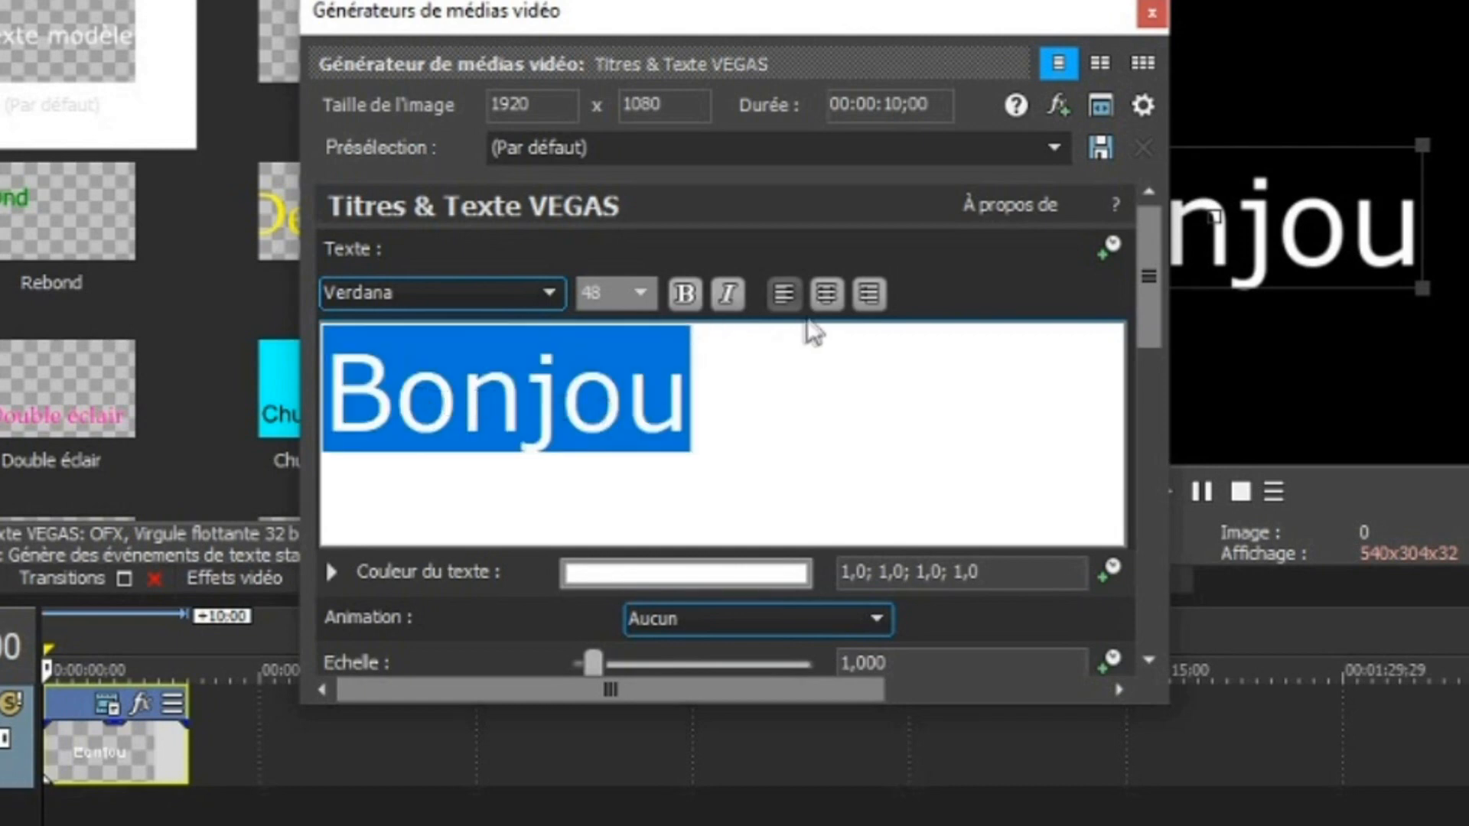
pyautogui.click(826, 297)
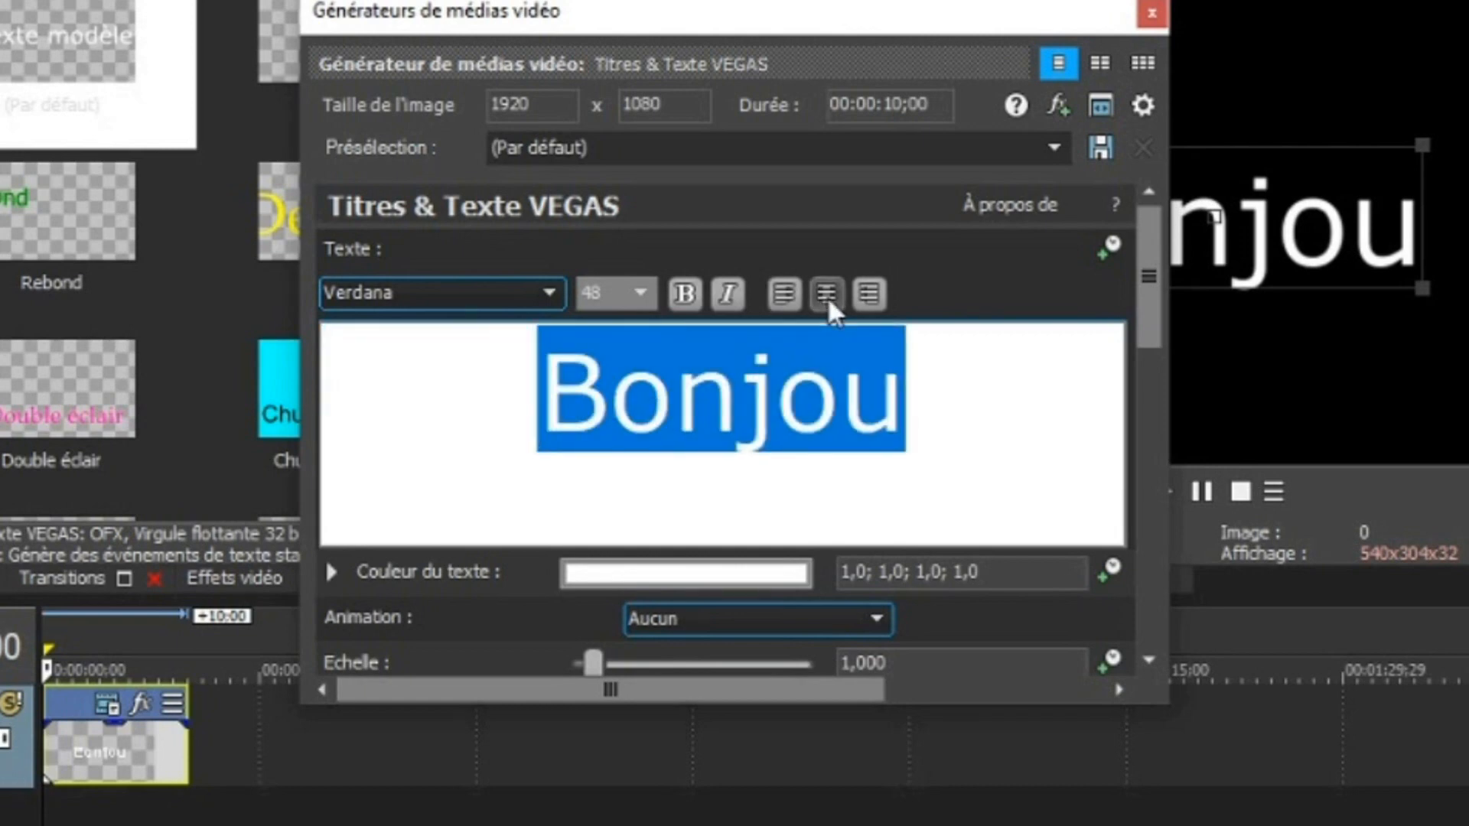
pyautogui.click(642, 297)
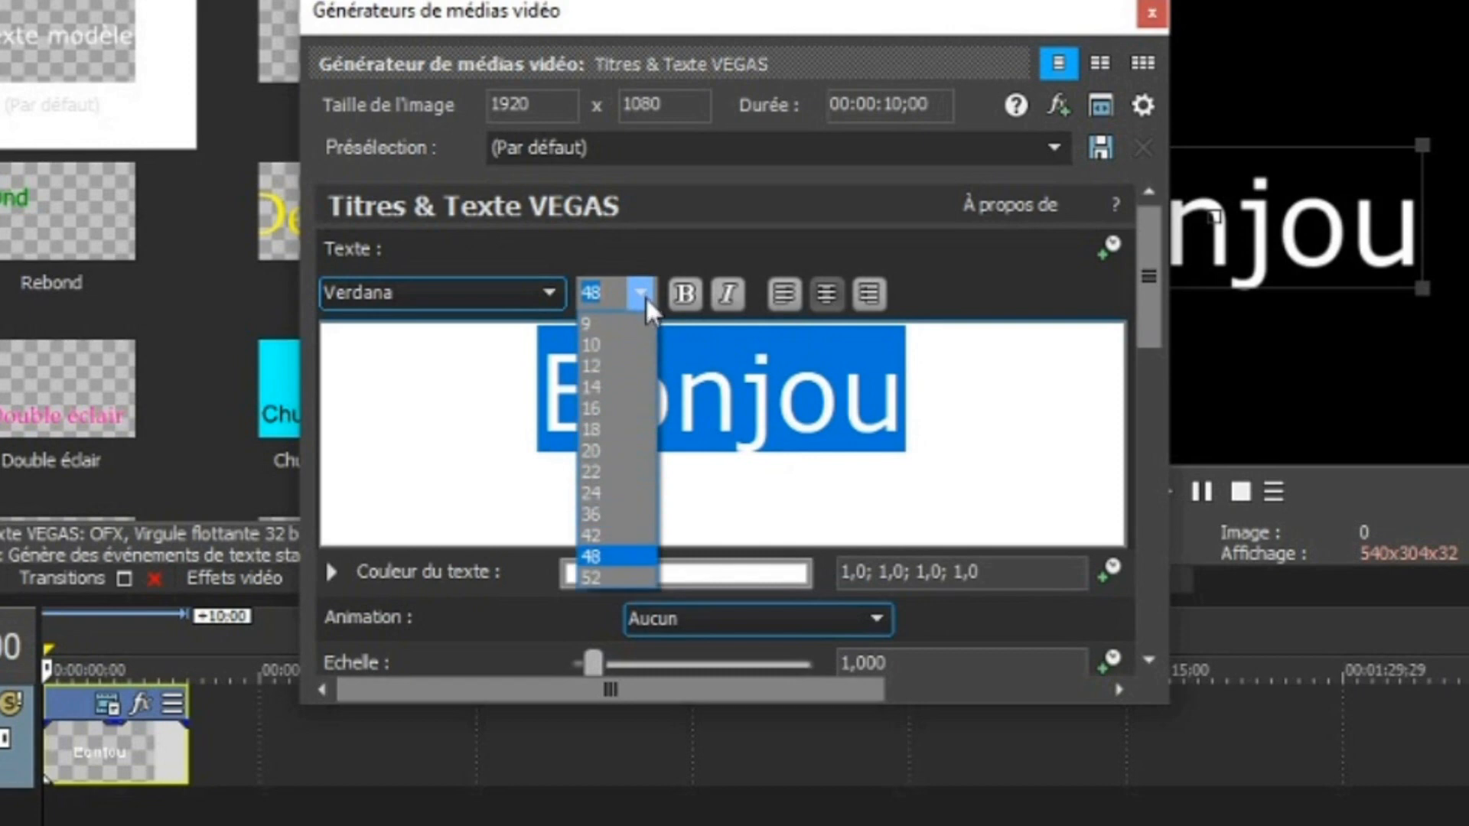
pyautogui.click(612, 345)
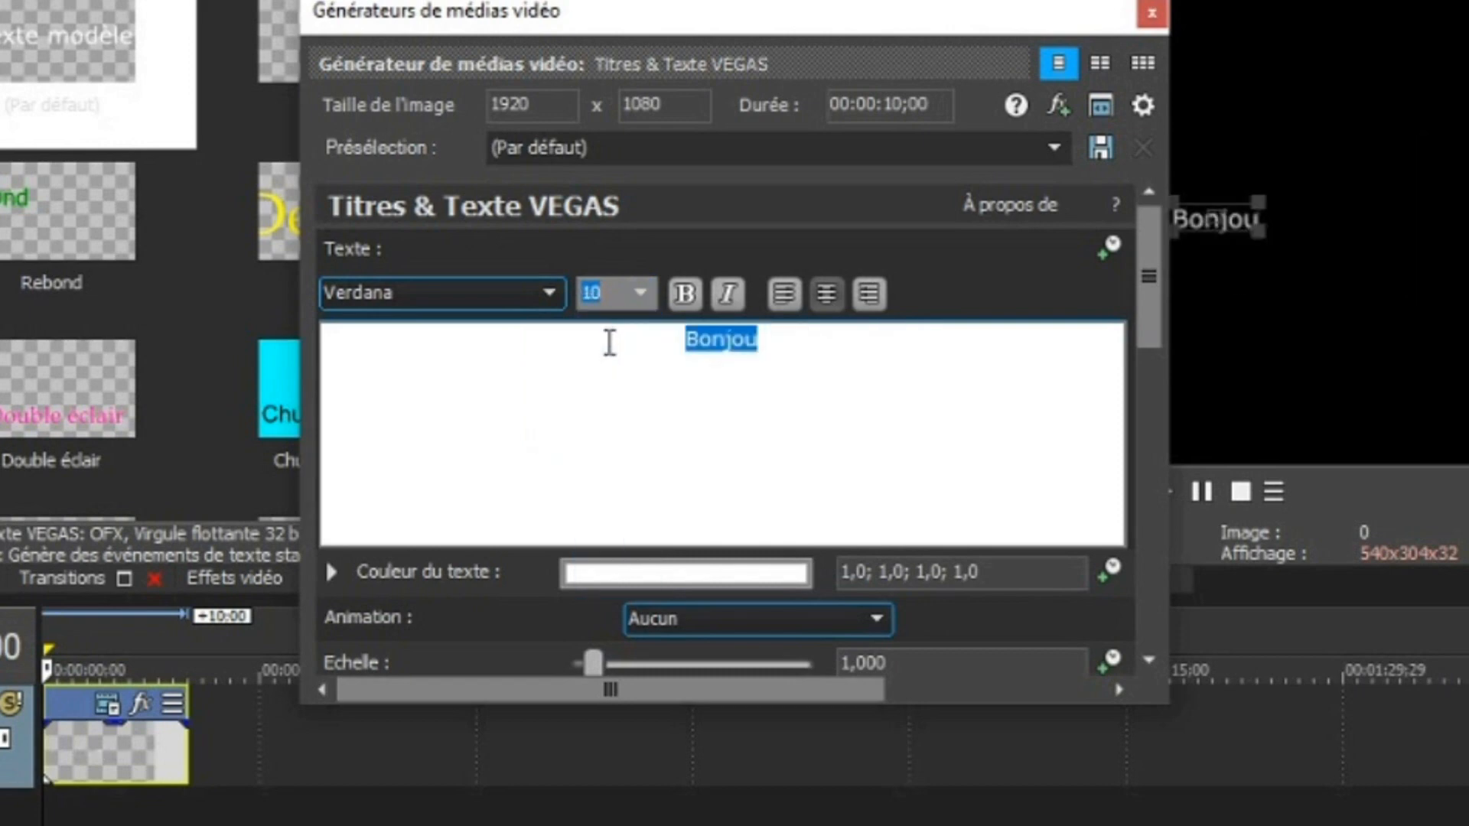
pyautogui.click(641, 297)
pyautogui.click(608, 385)
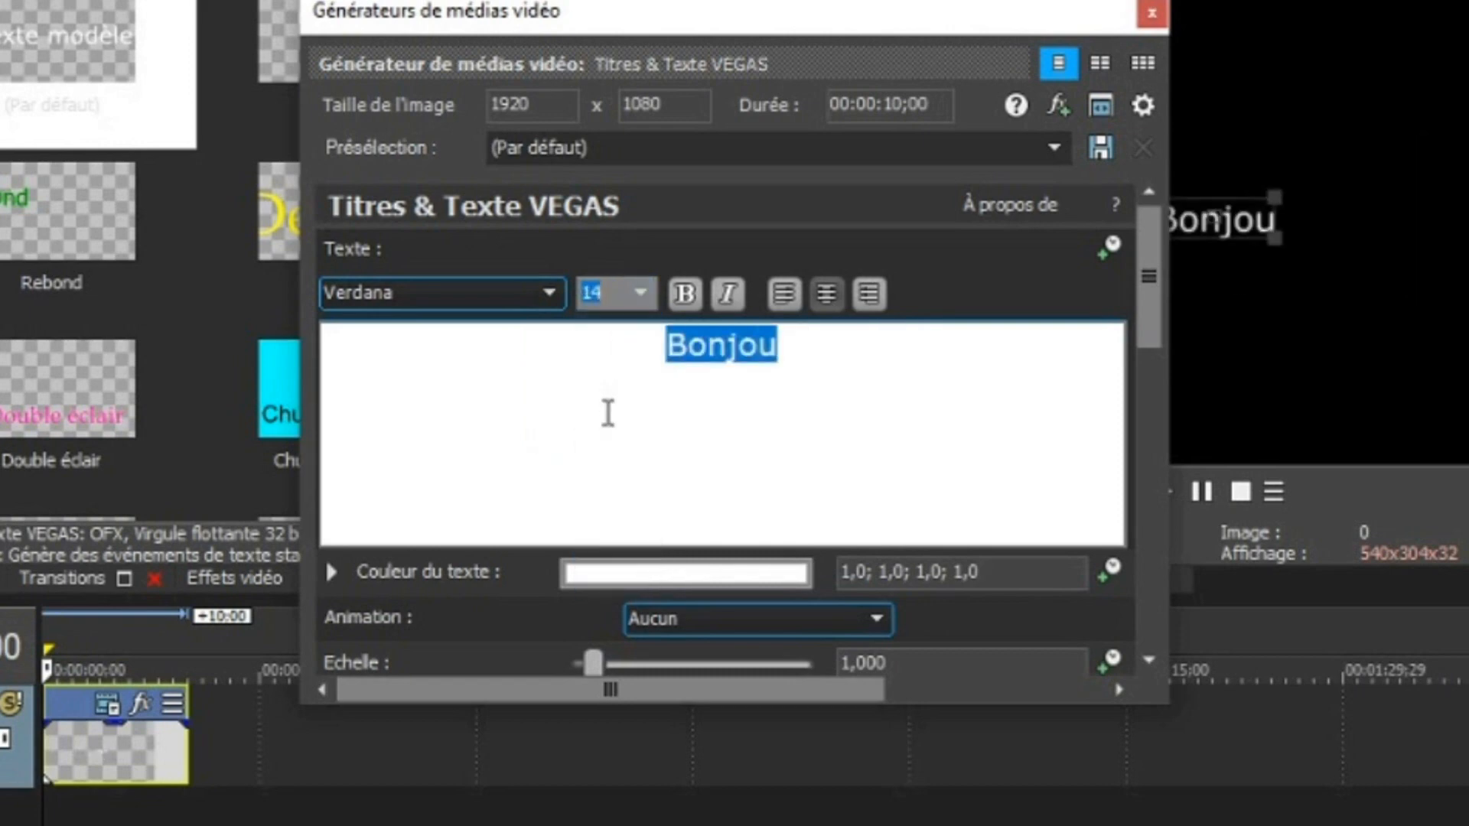
pyautogui.click(641, 297)
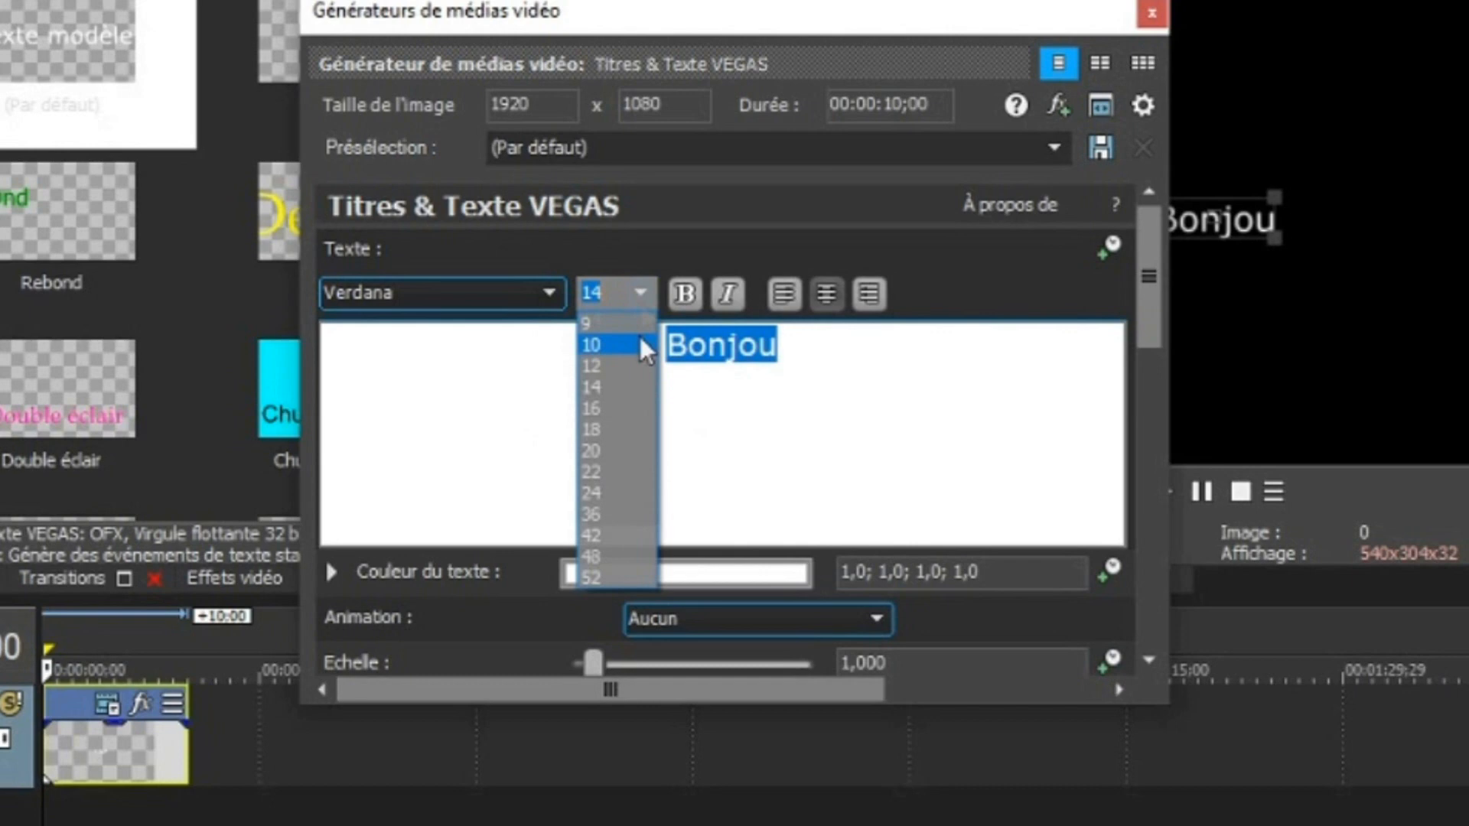
pyautogui.click(592, 473)
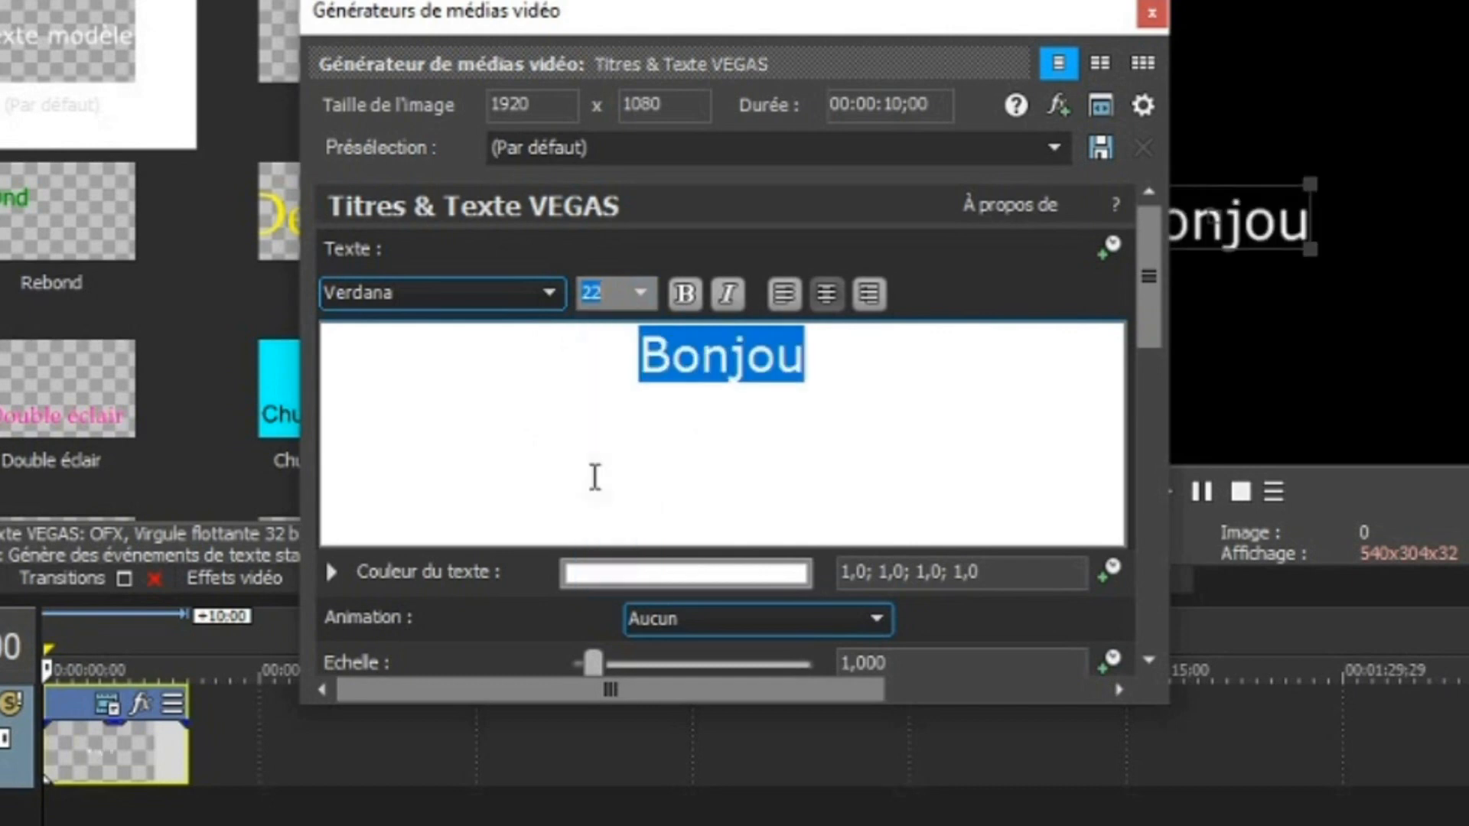
pyautogui.click(640, 293)
pyautogui.click(592, 534)
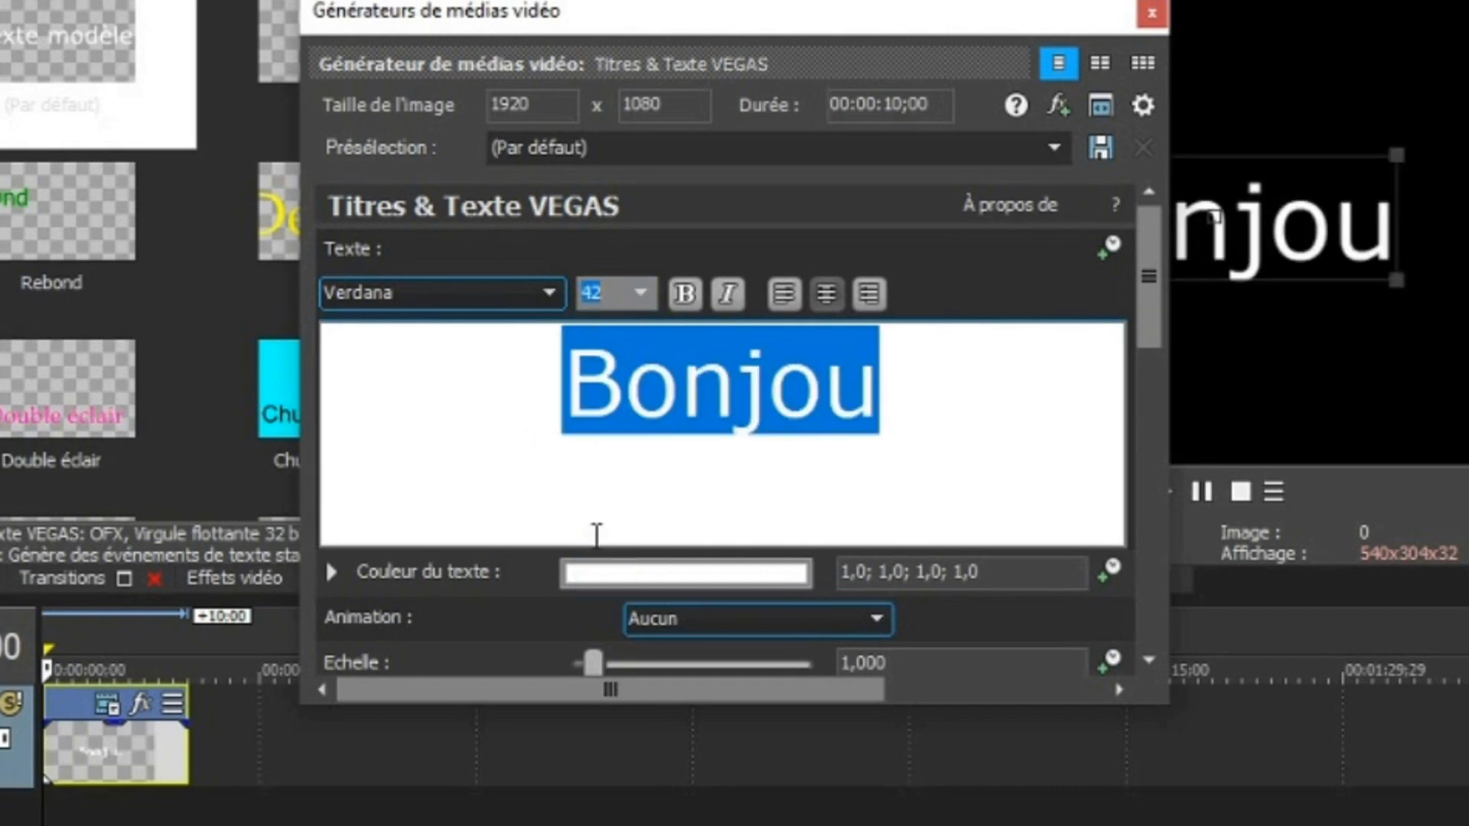
# Step: Set the title's font to Palatino Linotype and move the generator window clear of the video preview
pyautogui.click(549, 293)
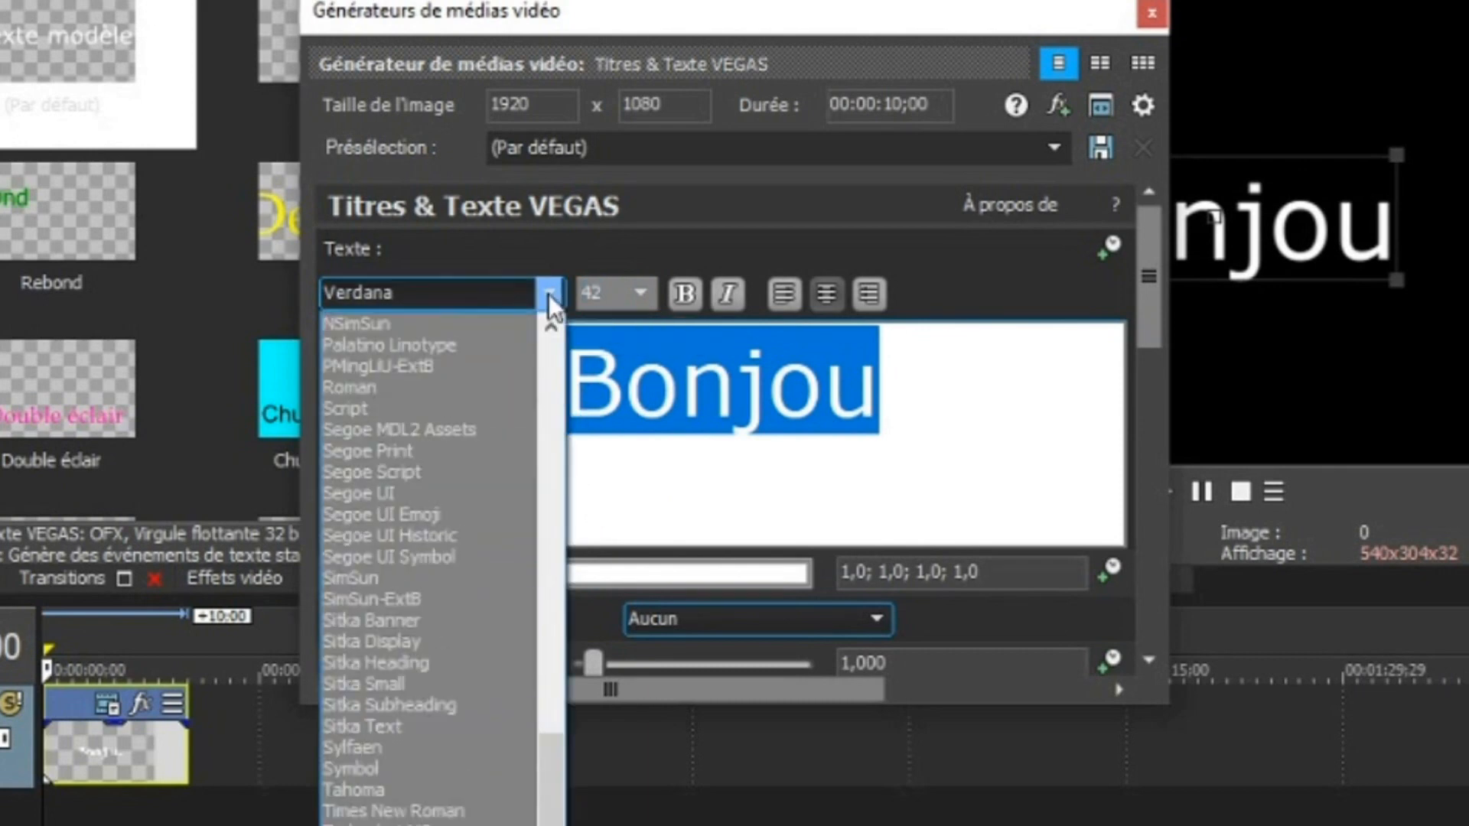
pyautogui.click(396, 344)
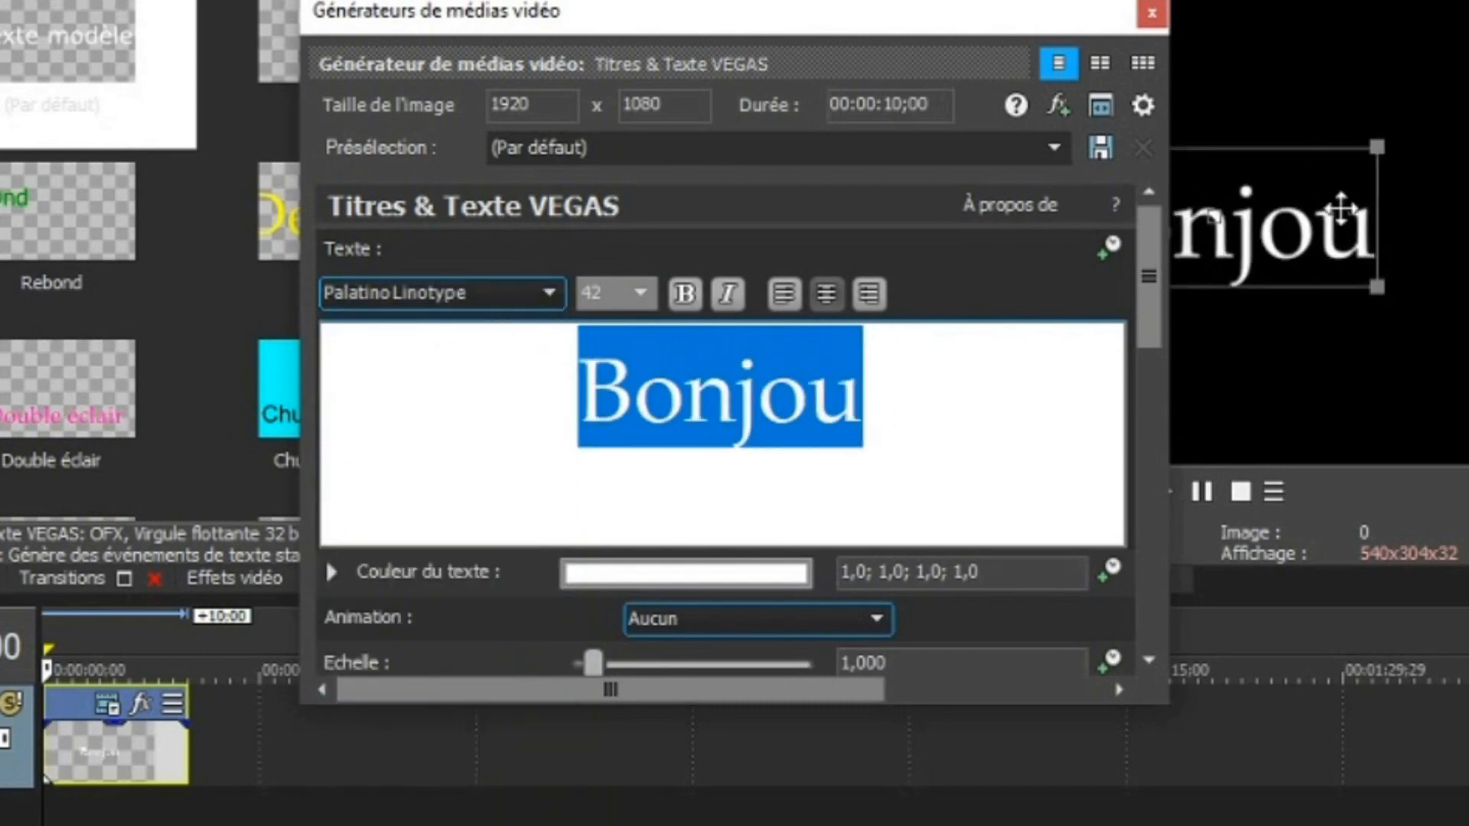
pyautogui.moveTo(867, 13); pyautogui.dragTo(458, 21)
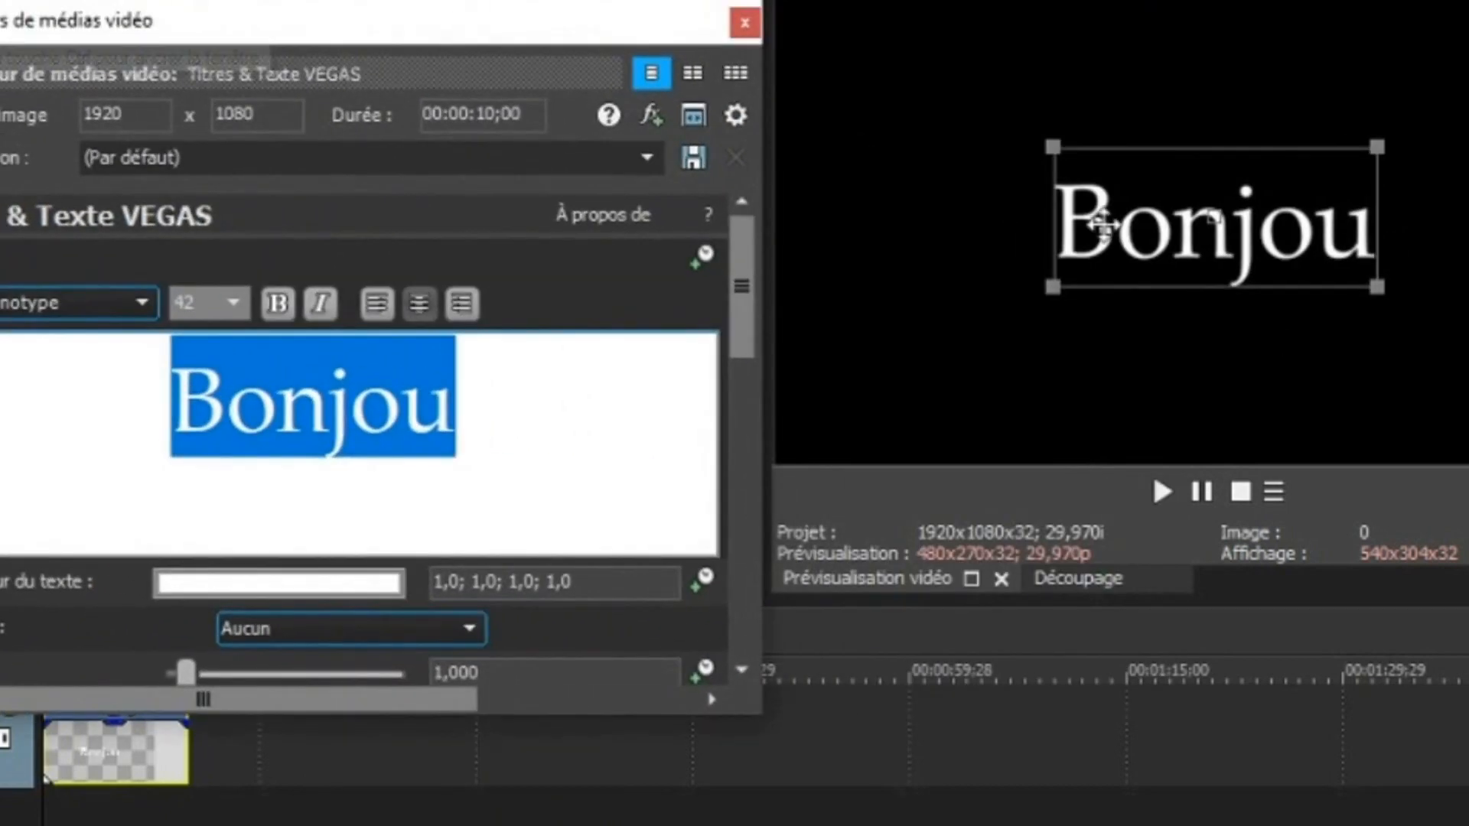
# Step: Try the fonts Script, Segoe UI Emoji, Sitka Banner and Sitka Subheading on the title, finishing with Times New Roman
pyautogui.click(143, 306)
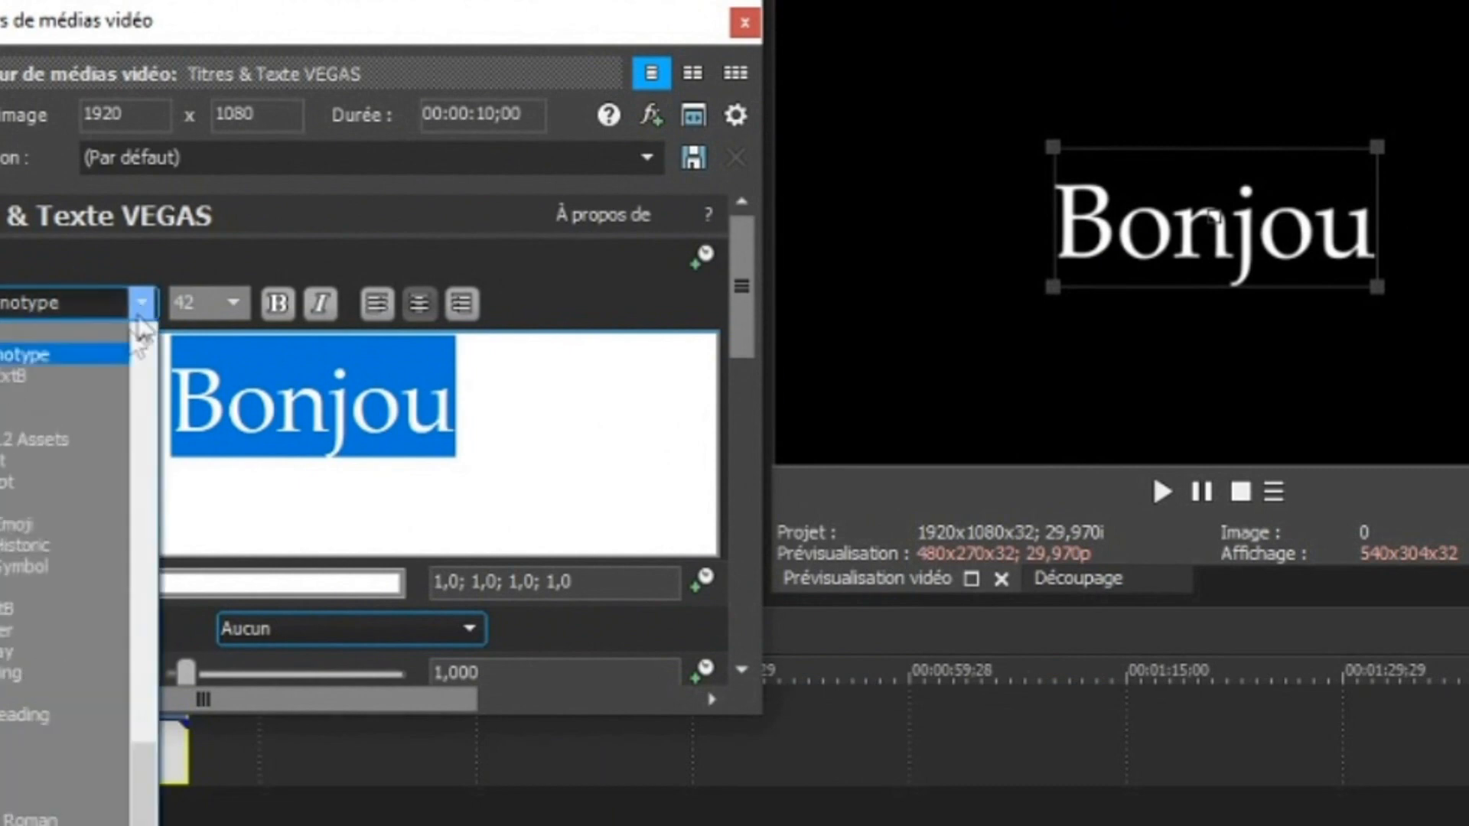
pyautogui.click(39, 422)
pyautogui.click(144, 303)
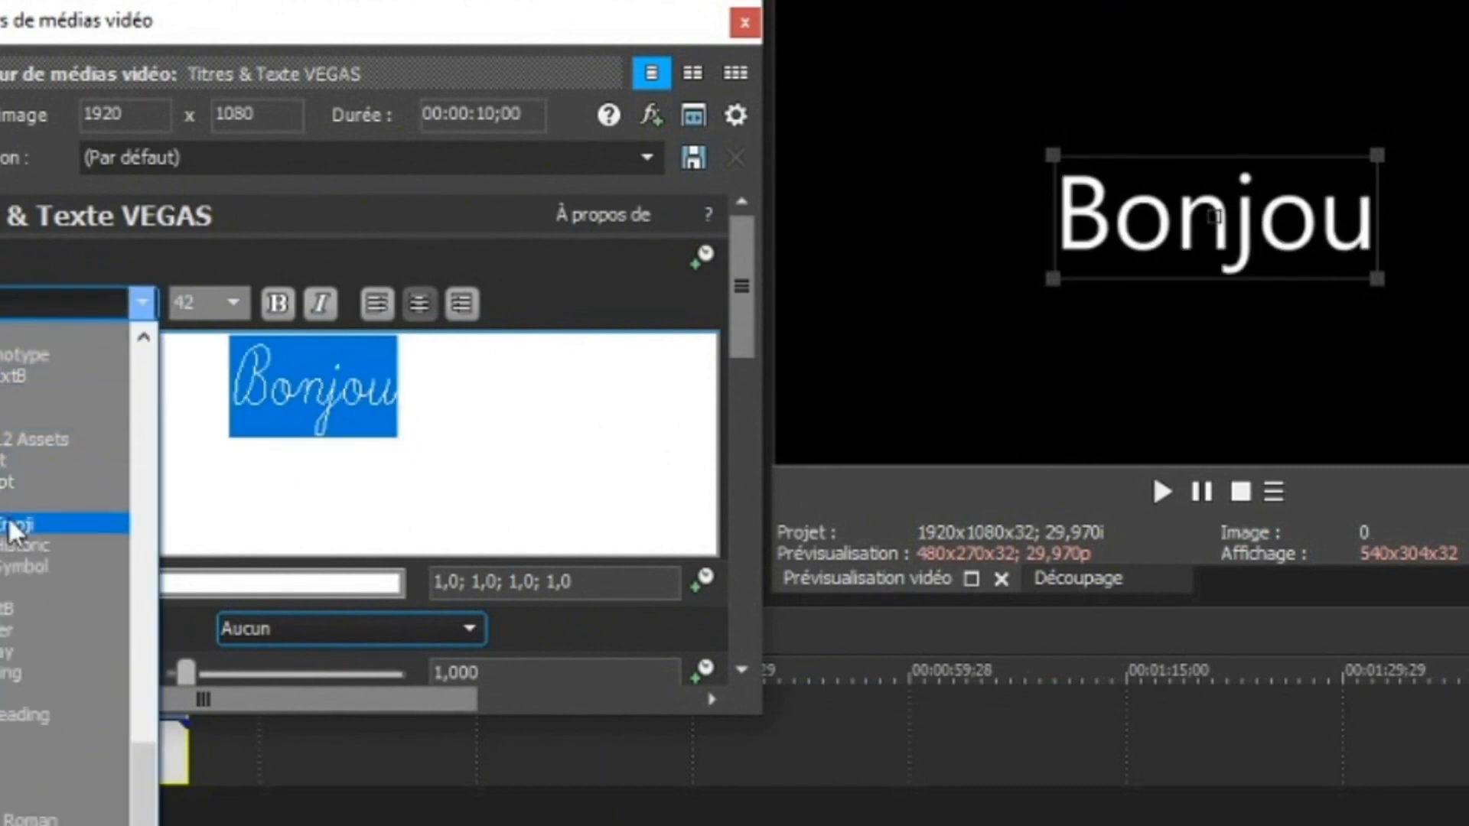
pyautogui.click(13, 522)
pyautogui.click(141, 303)
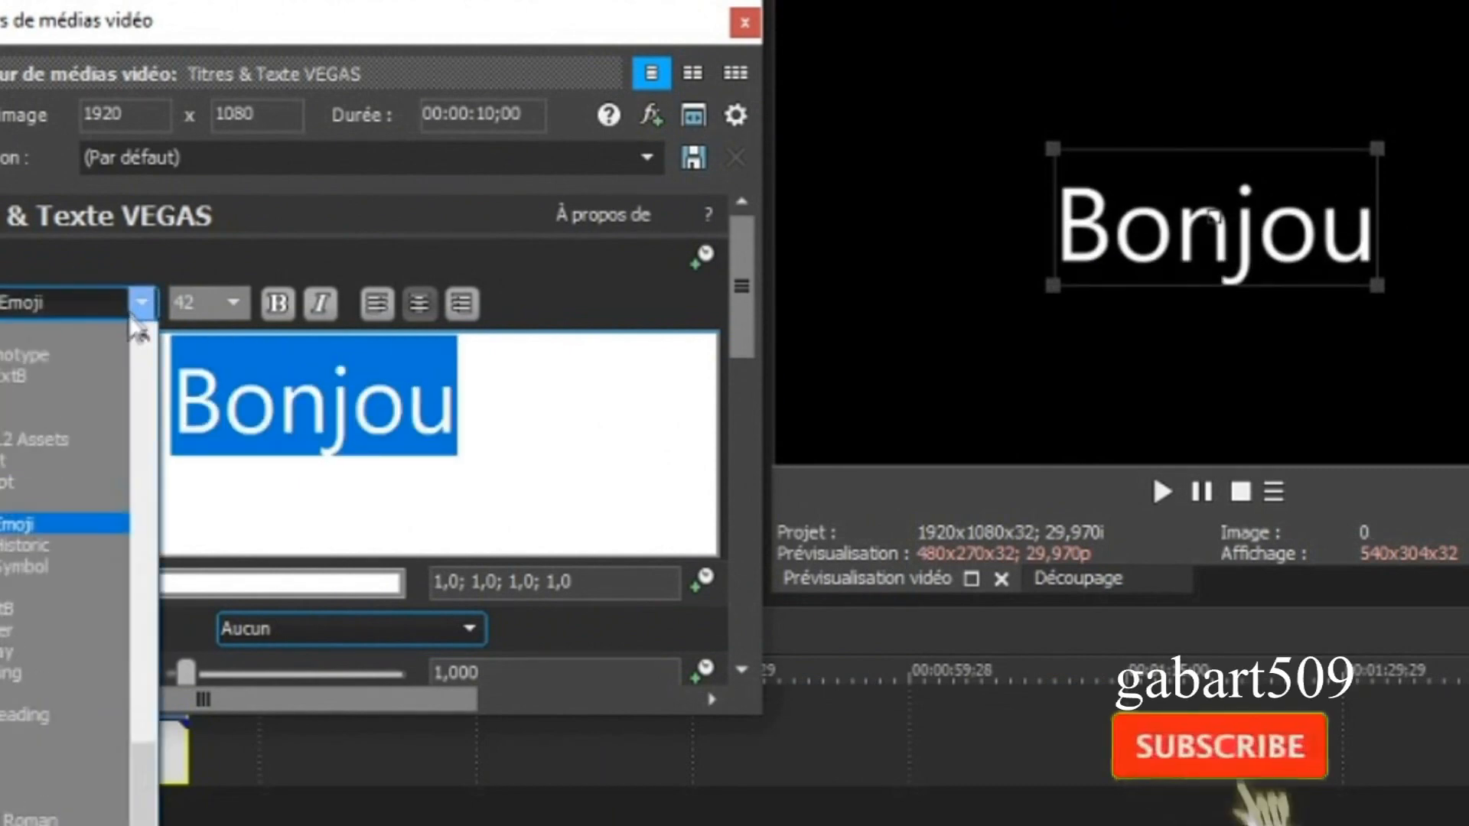
pyautogui.click(7, 630)
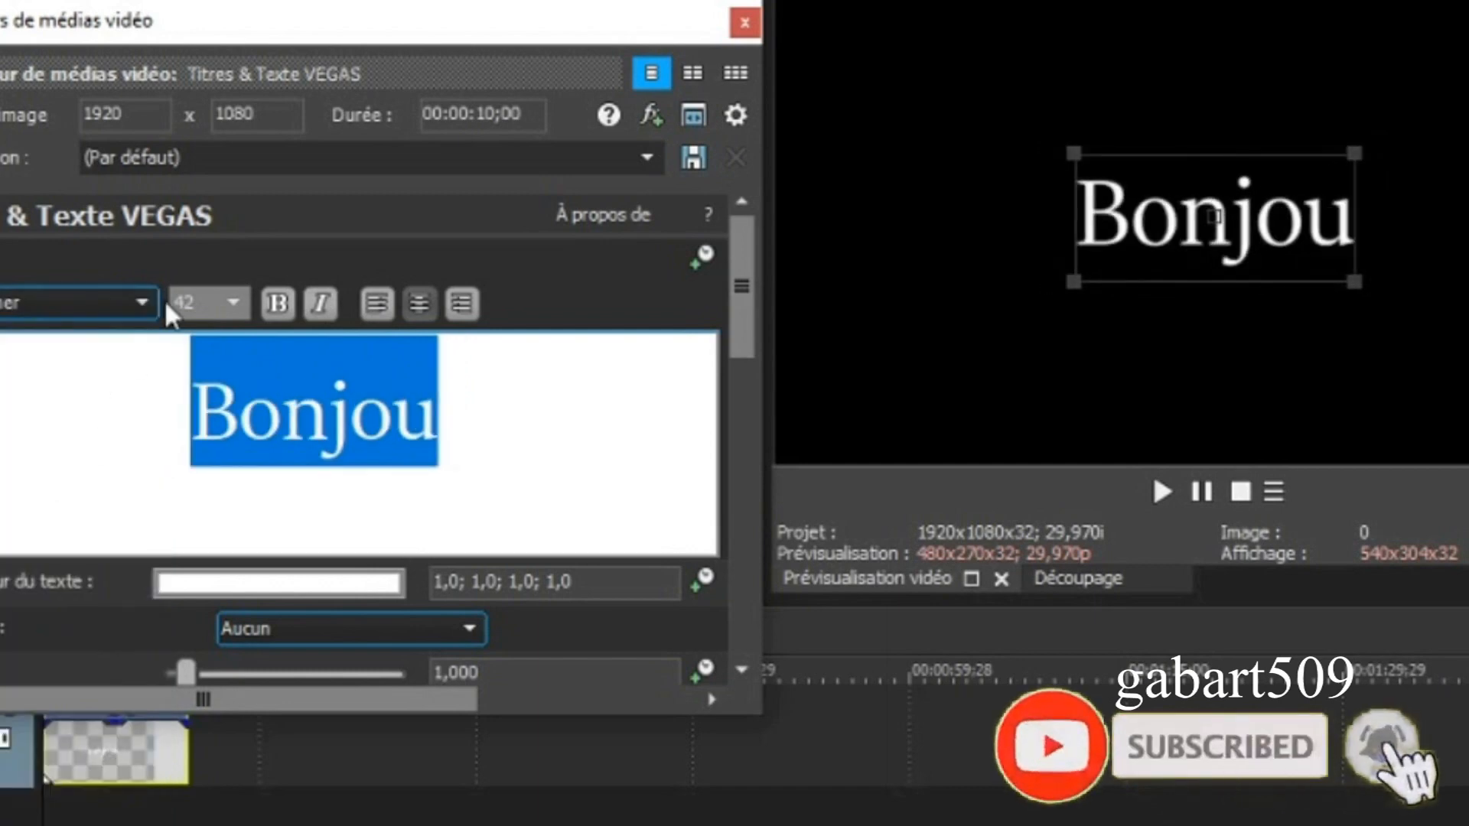
pyautogui.click(144, 303)
pyautogui.click(11, 704)
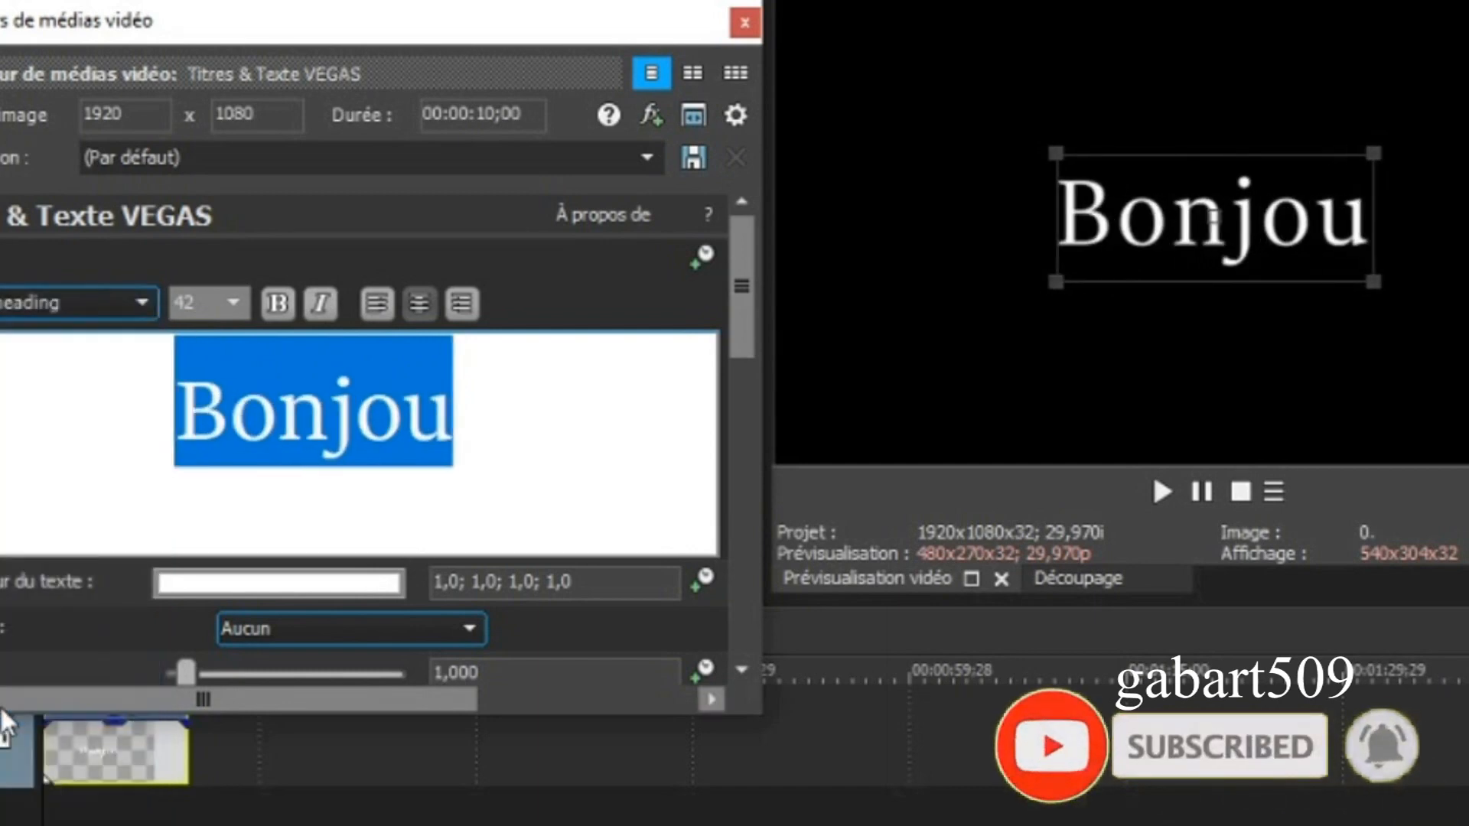
pyautogui.click(141, 303)
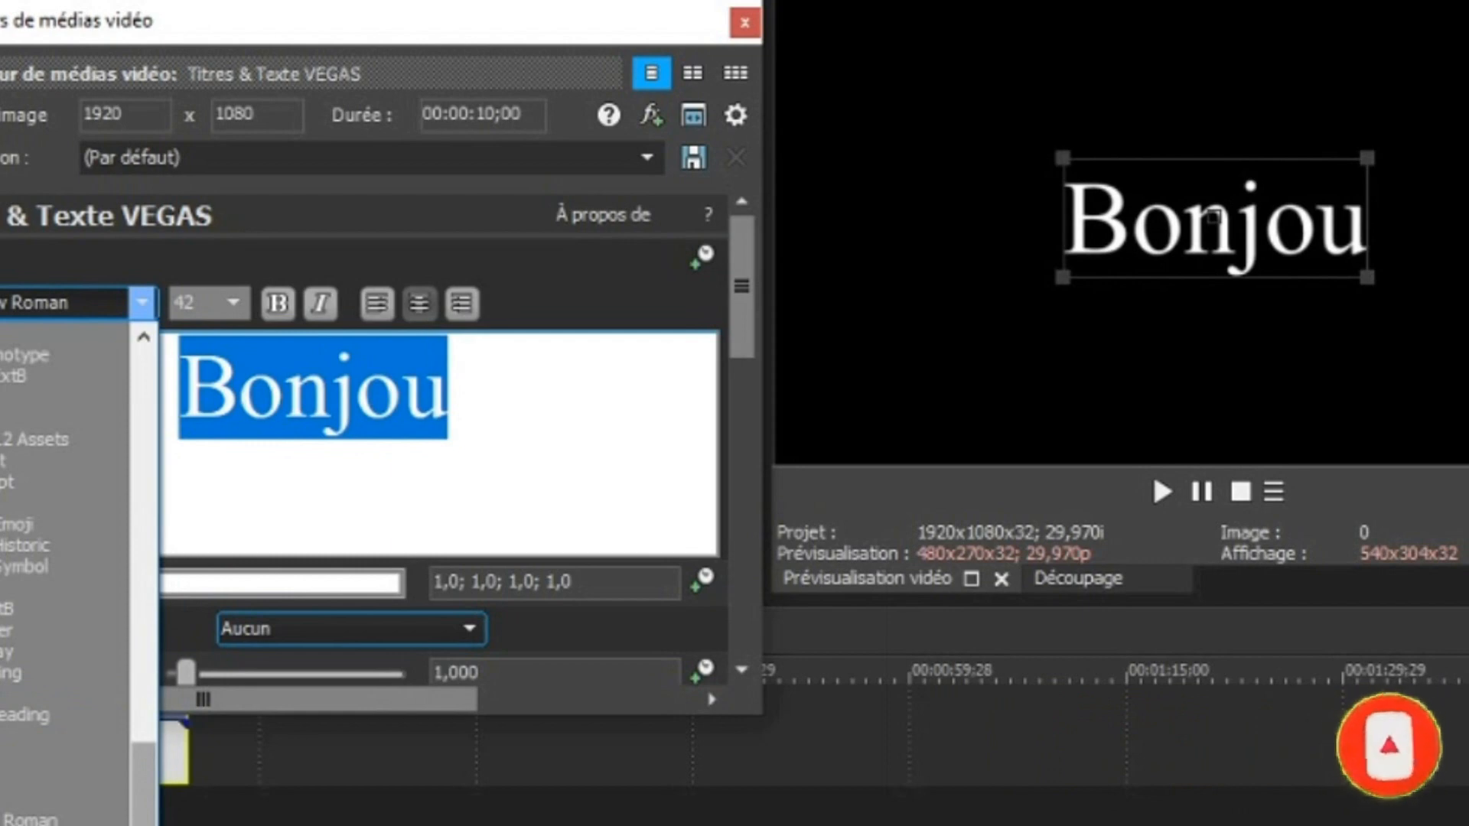
pyautogui.moveTo(146, 795); pyautogui.dragTo(144, 467)
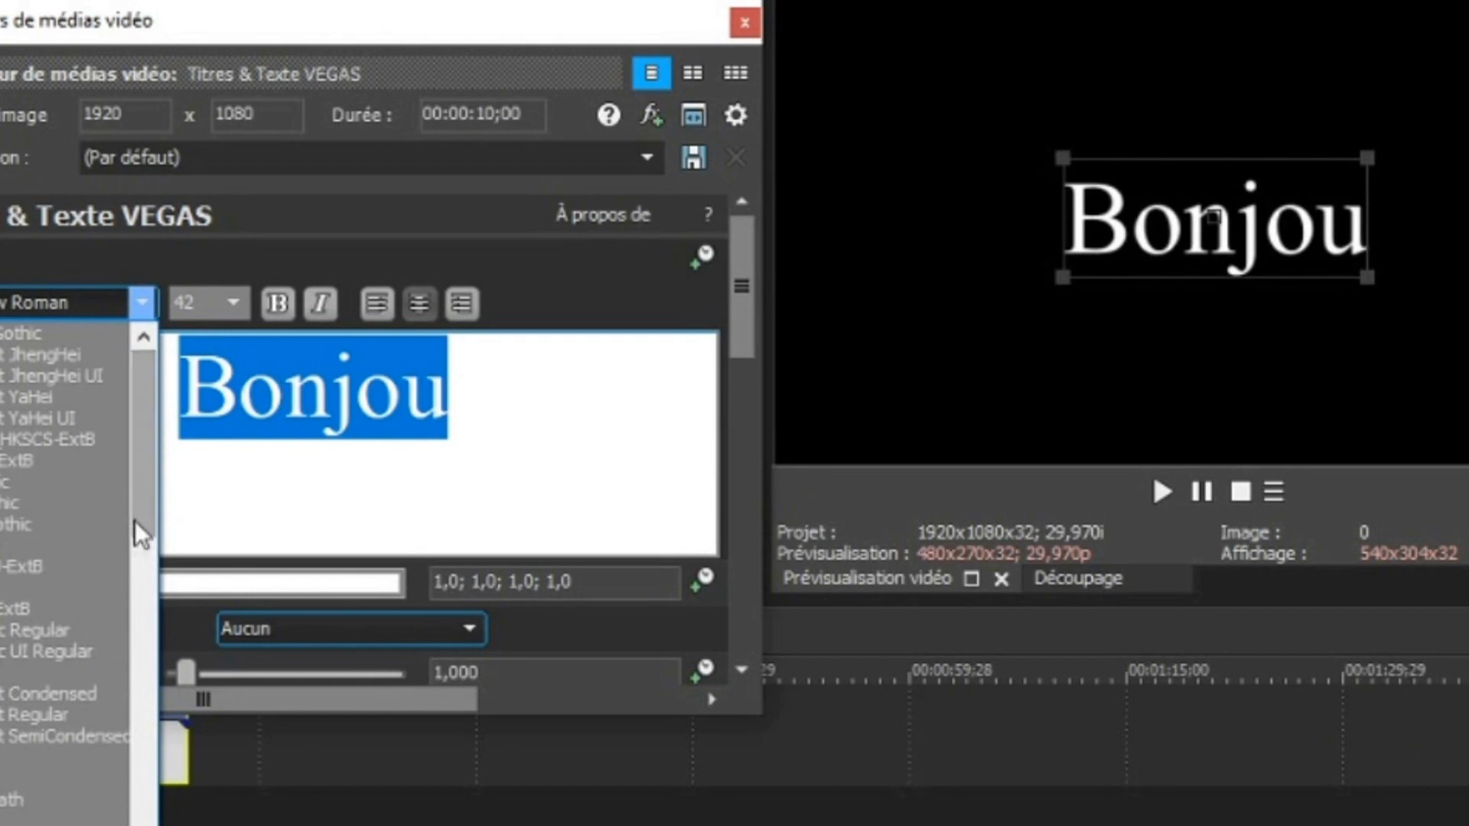
# Step: Close the title's generator window and reopen it from the title event on the timeline
pyautogui.click(741, 15)
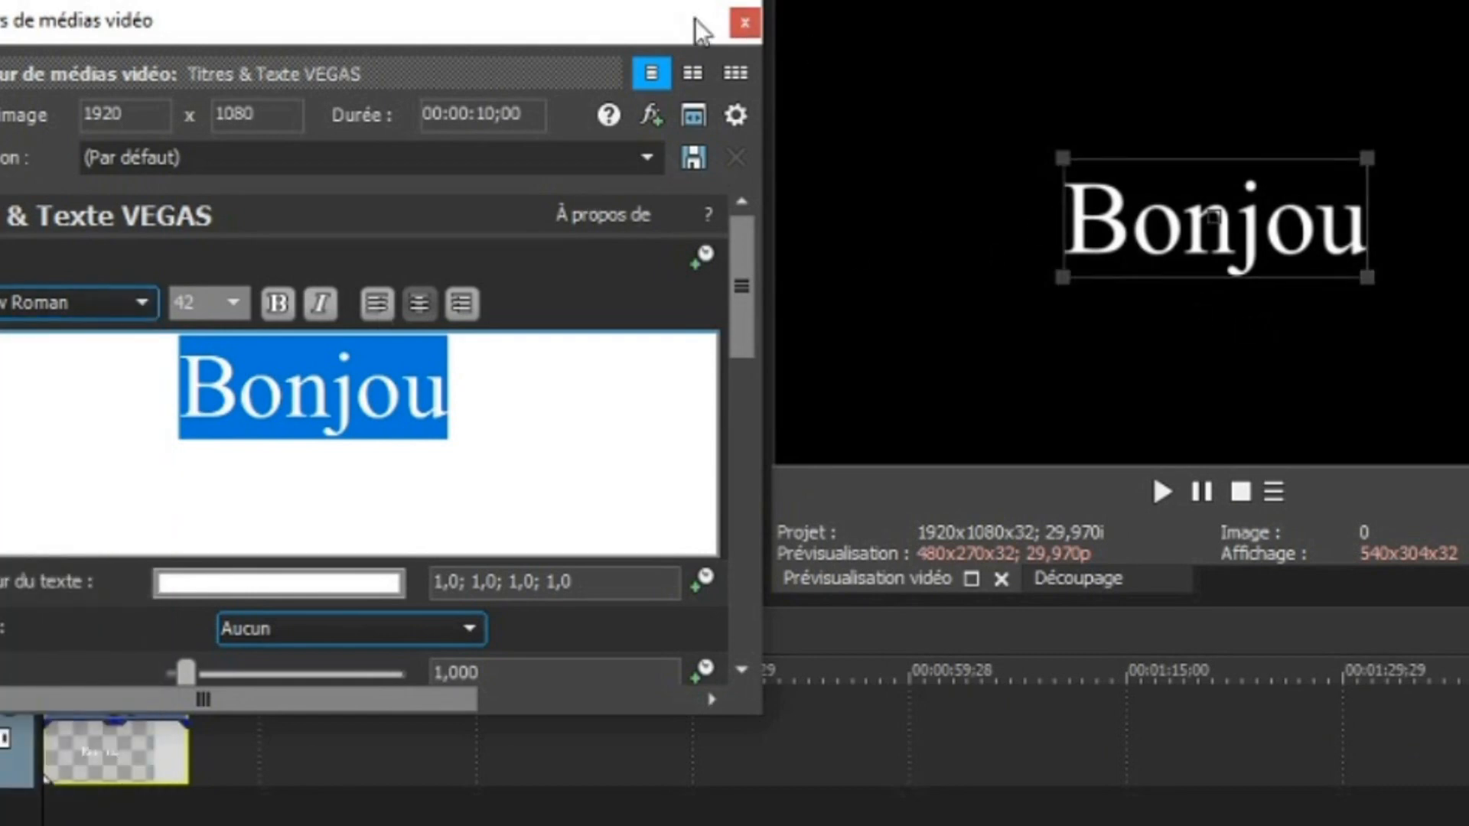
pyautogui.click(756, 28)
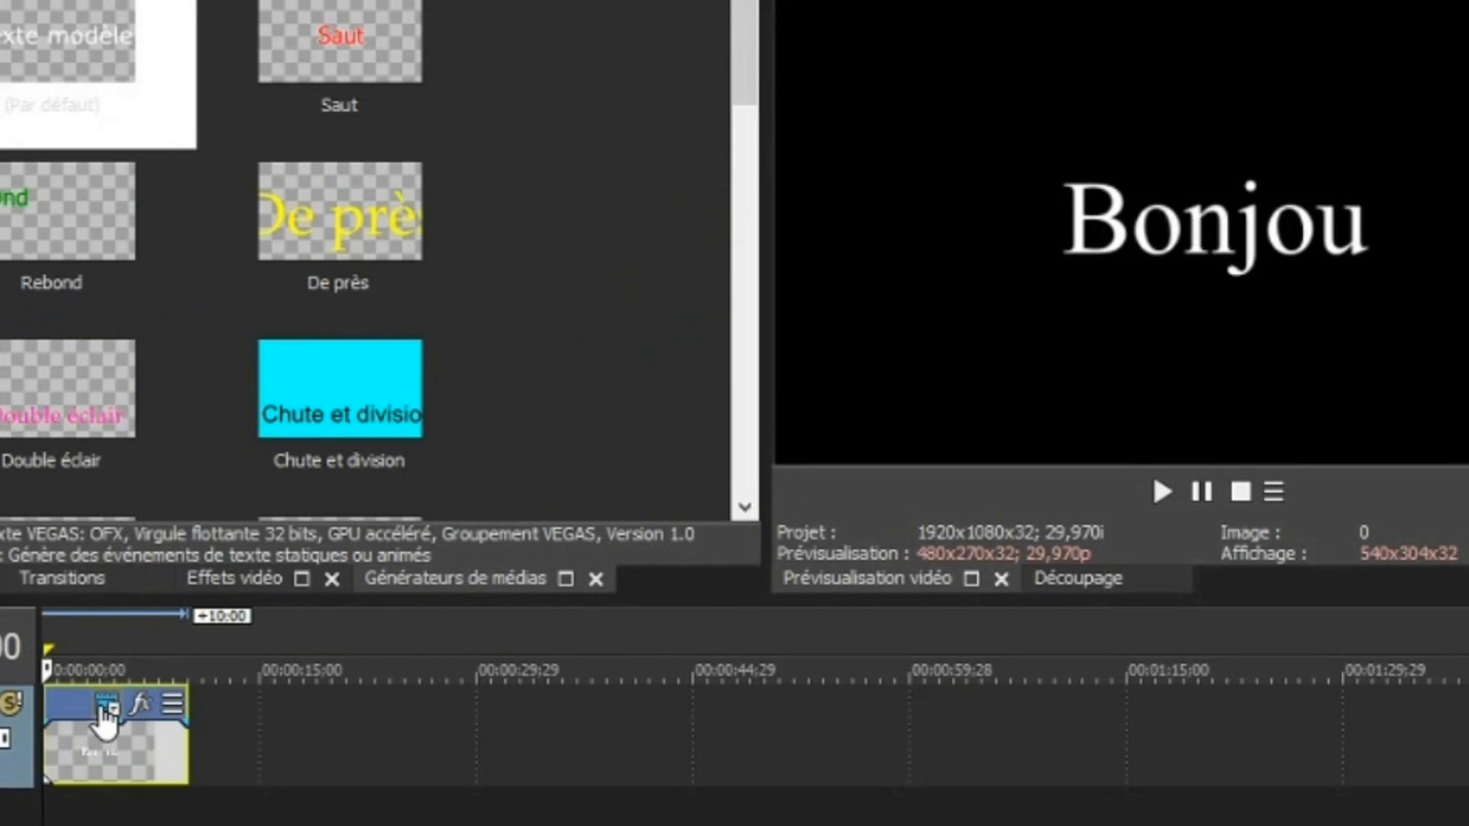
pyautogui.click(103, 710)
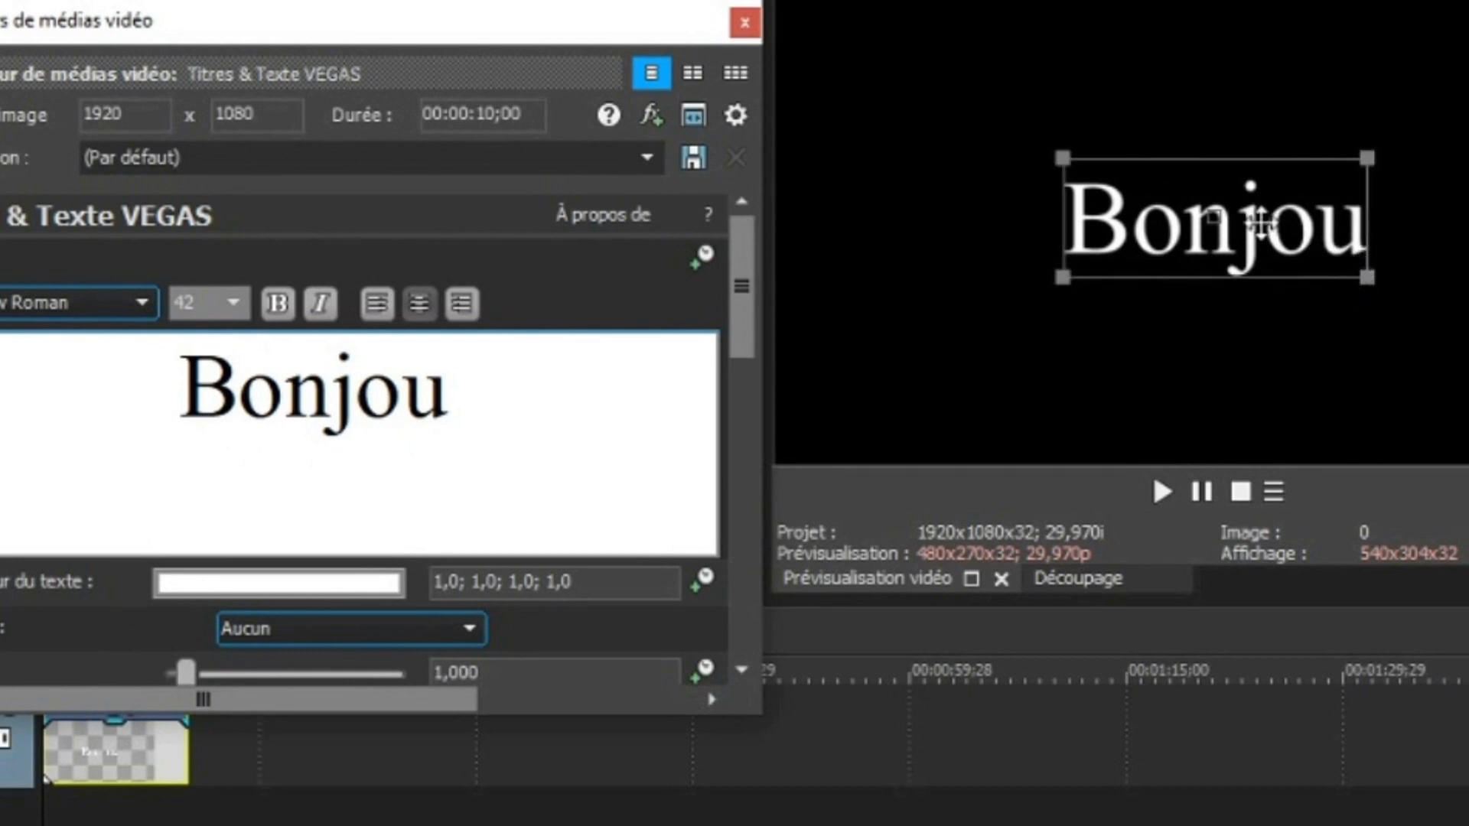
# Step: Reposition the title toward the upper part of the video preview and enlarge it there to a scale of about 2,345
pyautogui.moveTo(1212, 211); pyautogui.dragTo(1021, 181)
pyautogui.moveTo(911, 188); pyautogui.dragTo(1123, 158)
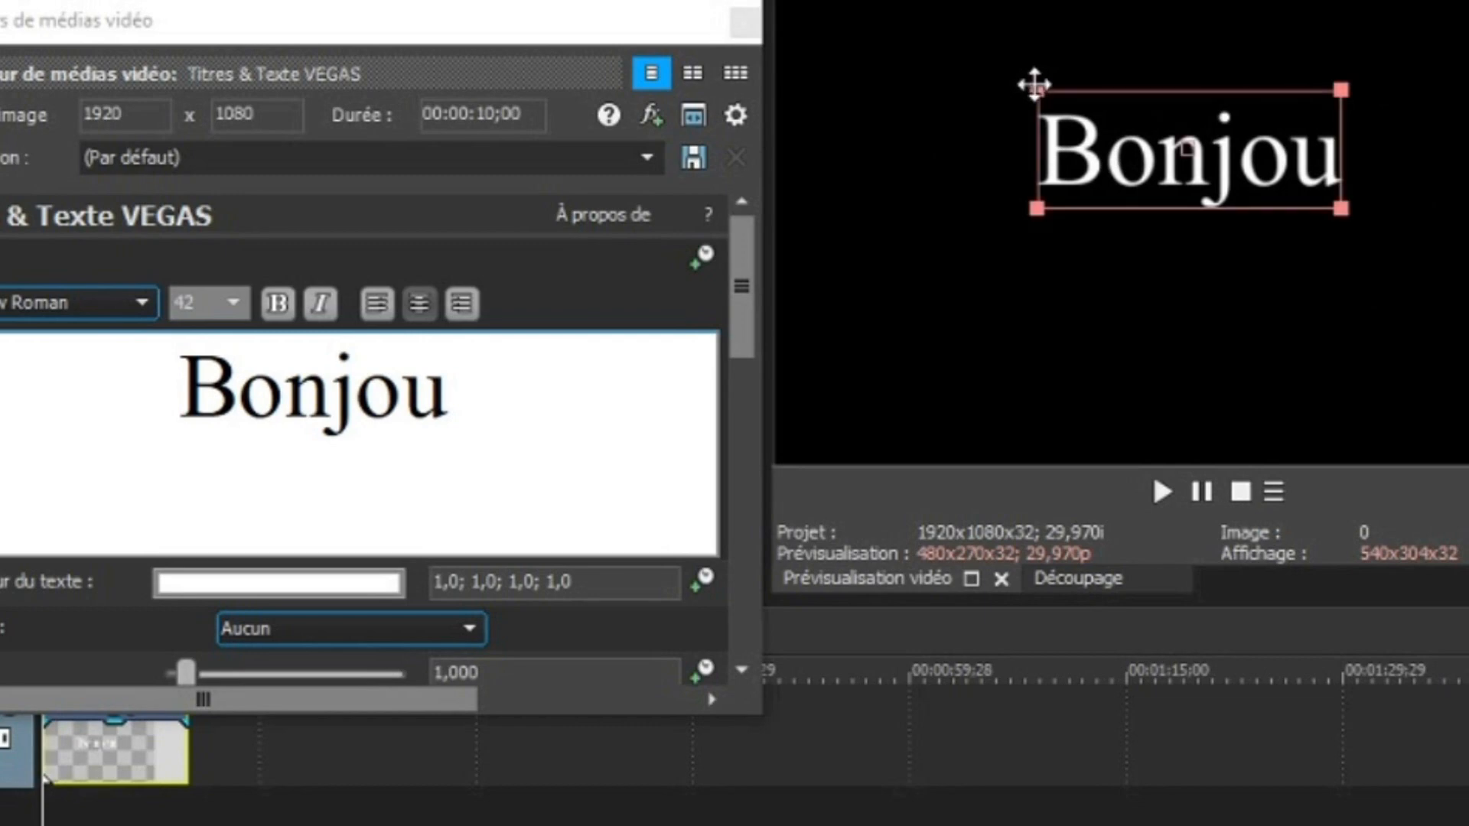
pyautogui.moveTo(1036, 88); pyautogui.dragTo(817, 88)
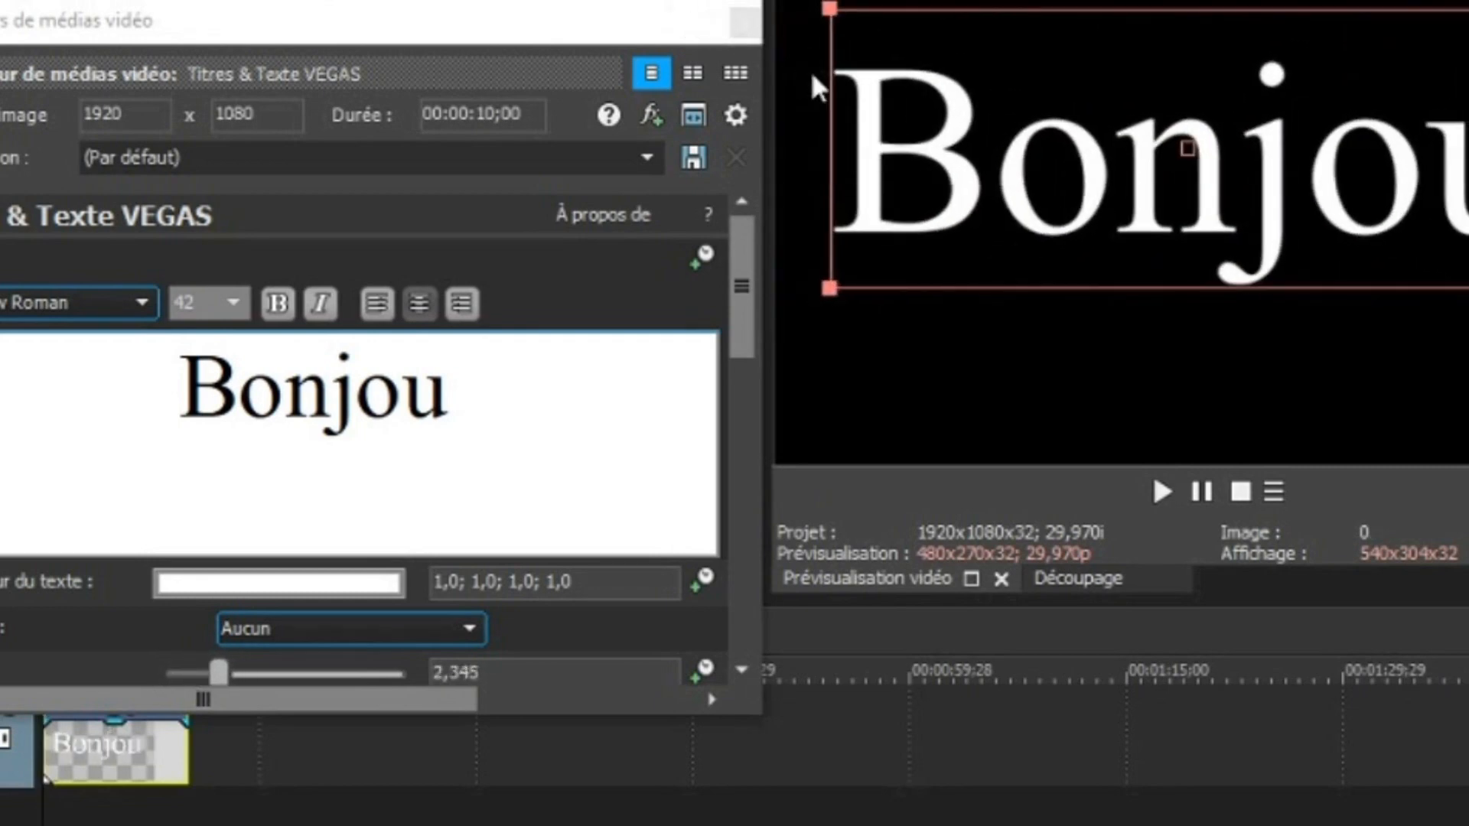
# Step: Select the whole title text and try font size 14, finishing with size 16
pyautogui.click(484, 390)
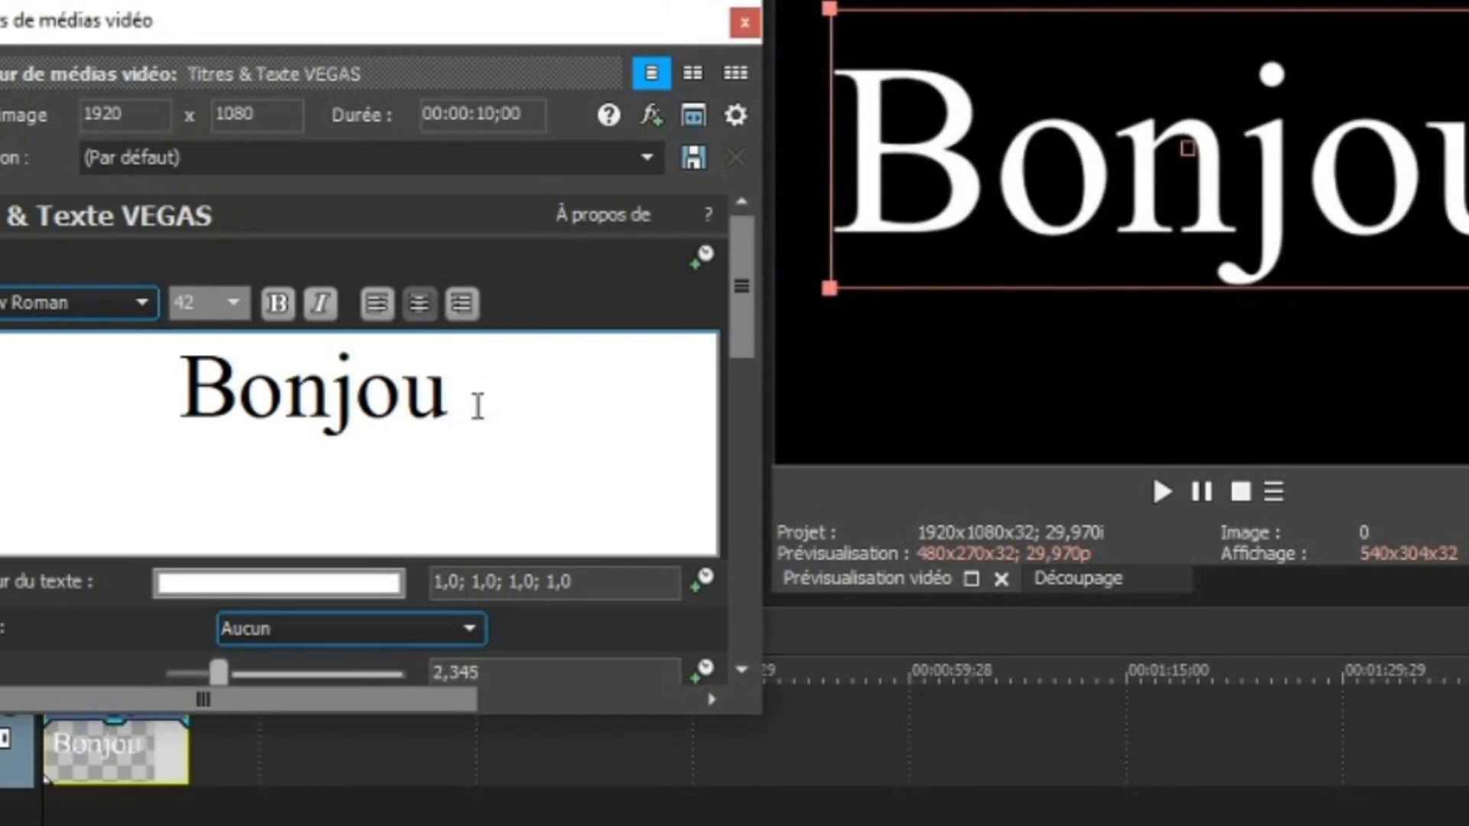
pyautogui.moveTo(477, 406); pyautogui.dragTo(200, 389)
pyautogui.click(231, 303)
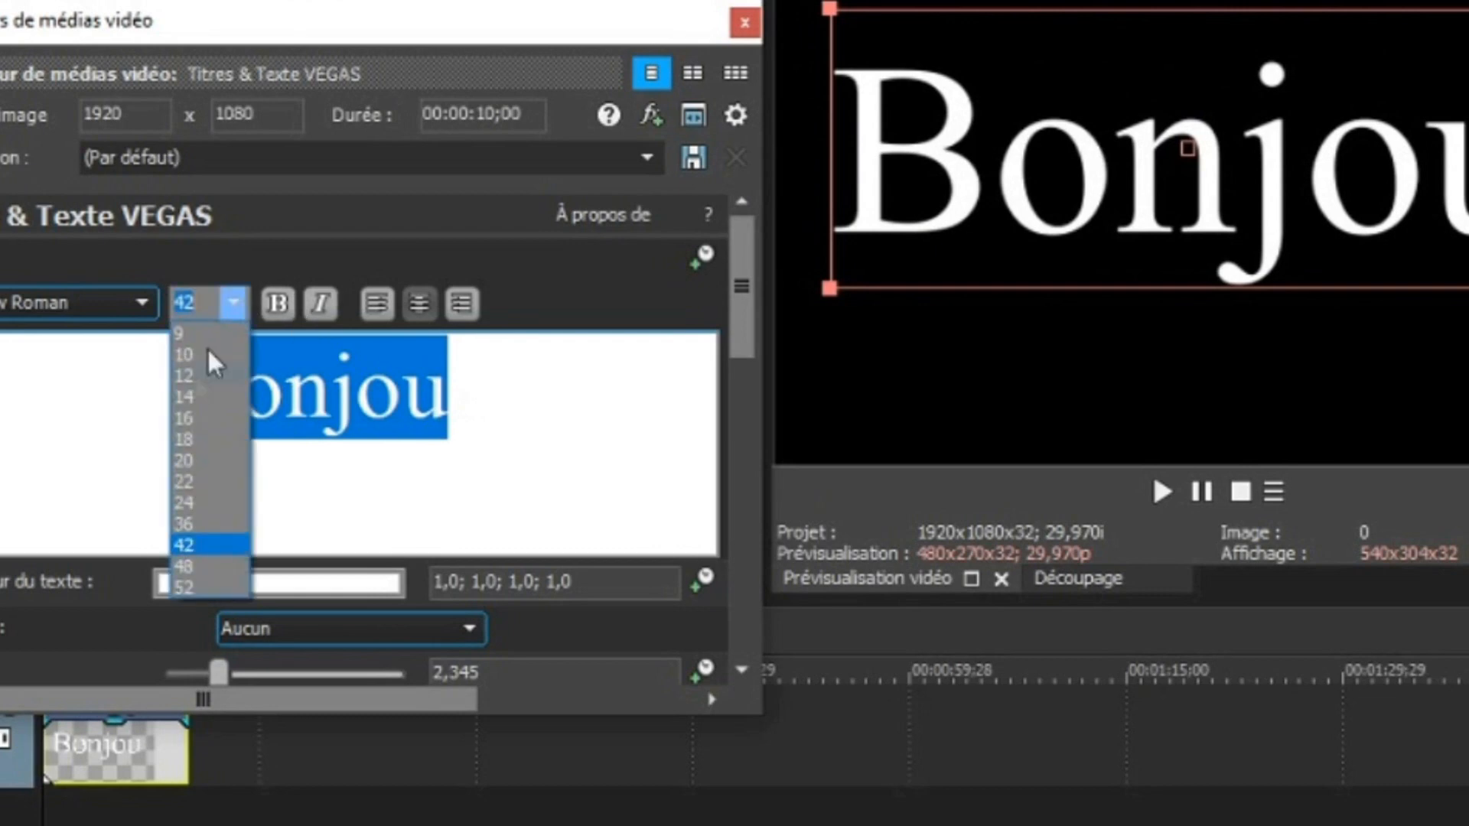
pyautogui.click(184, 398)
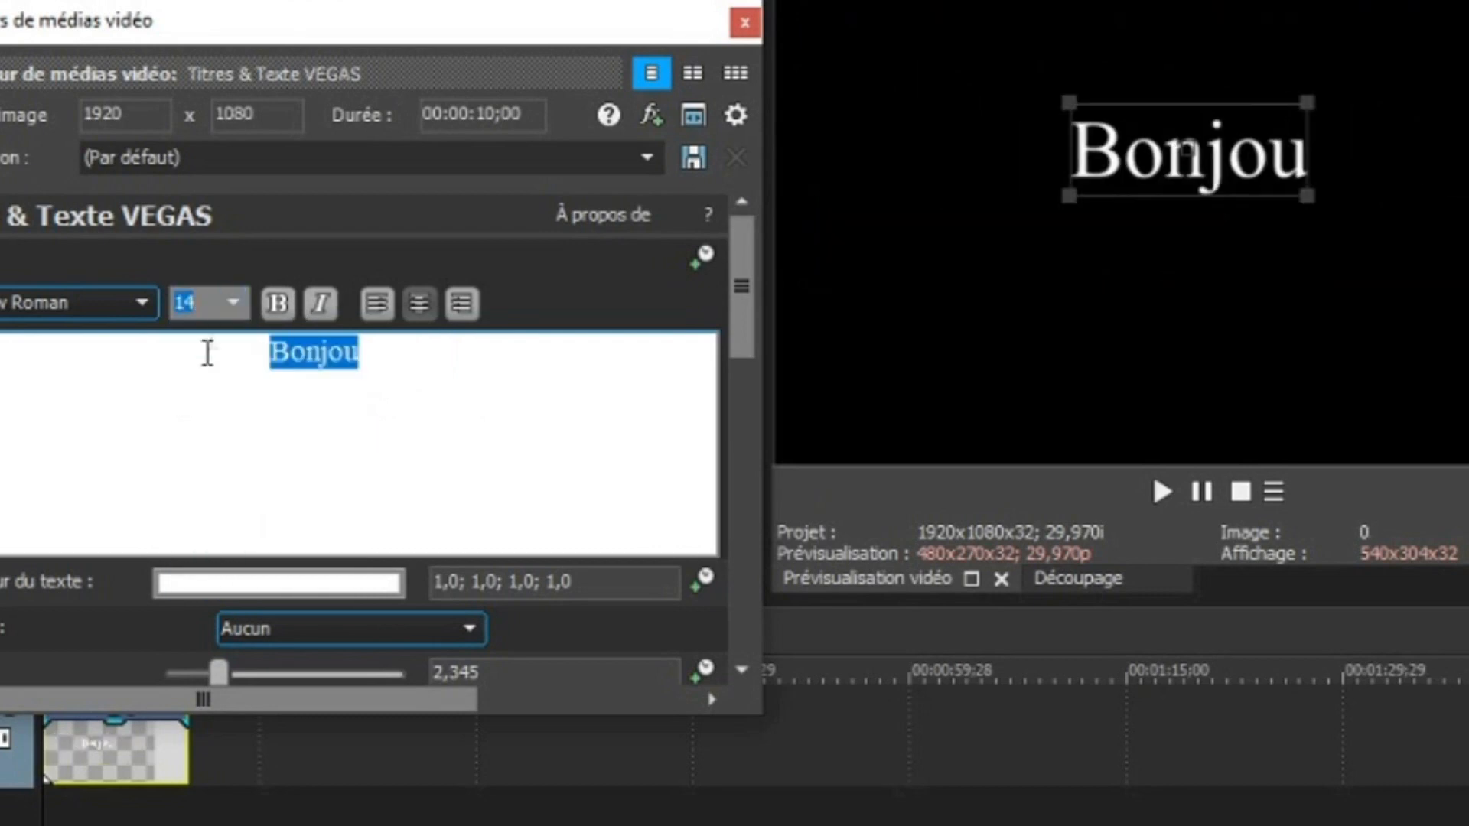
pyautogui.click(233, 303)
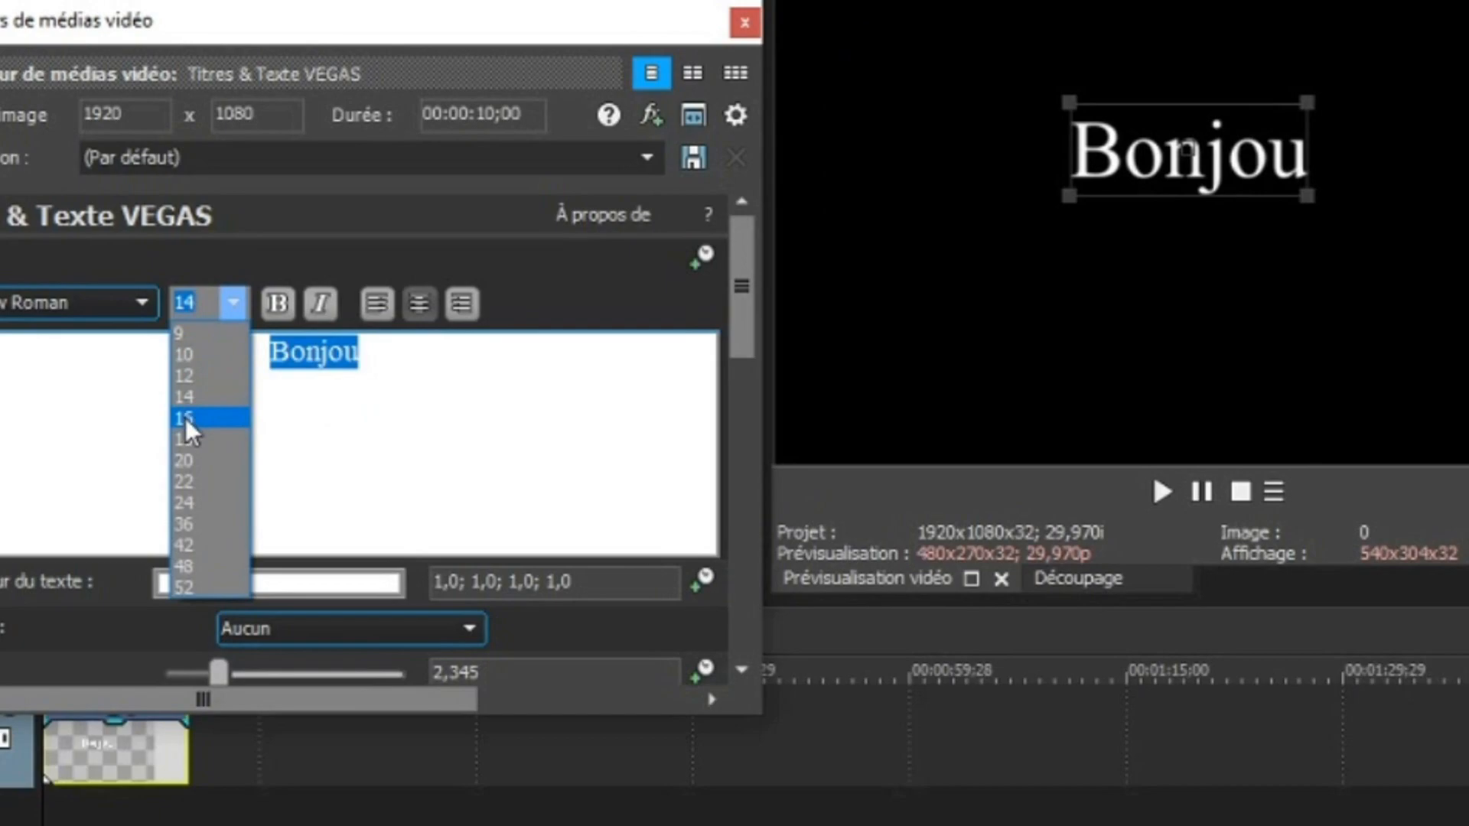
pyautogui.click(187, 419)
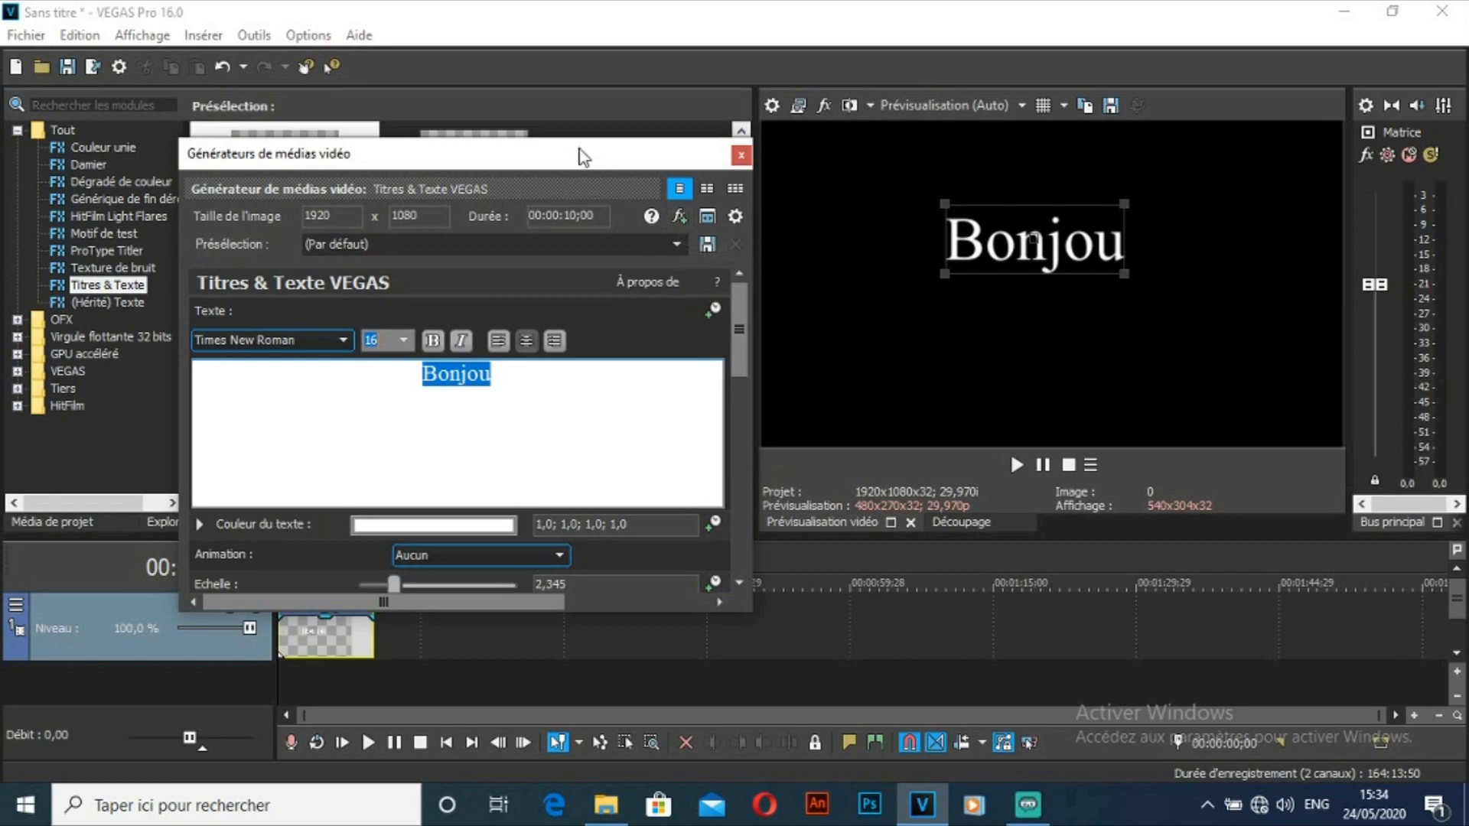
# Step: Add the Éclat d'étoile VEGAS effect to the title event on the timeline
pyautogui.moveTo(579, 155); pyautogui.dragTo(918, 19)
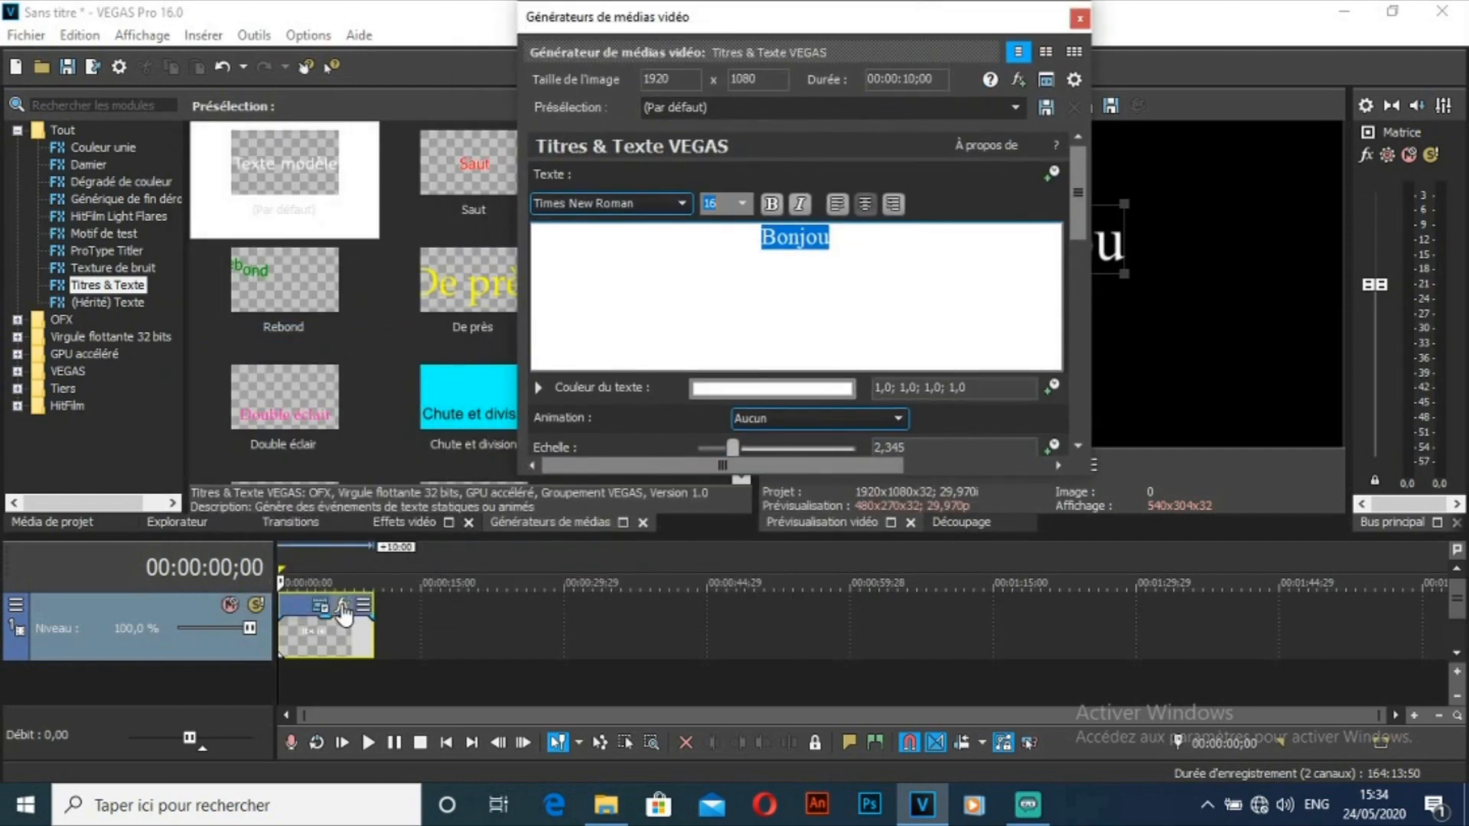
pyautogui.click(343, 608)
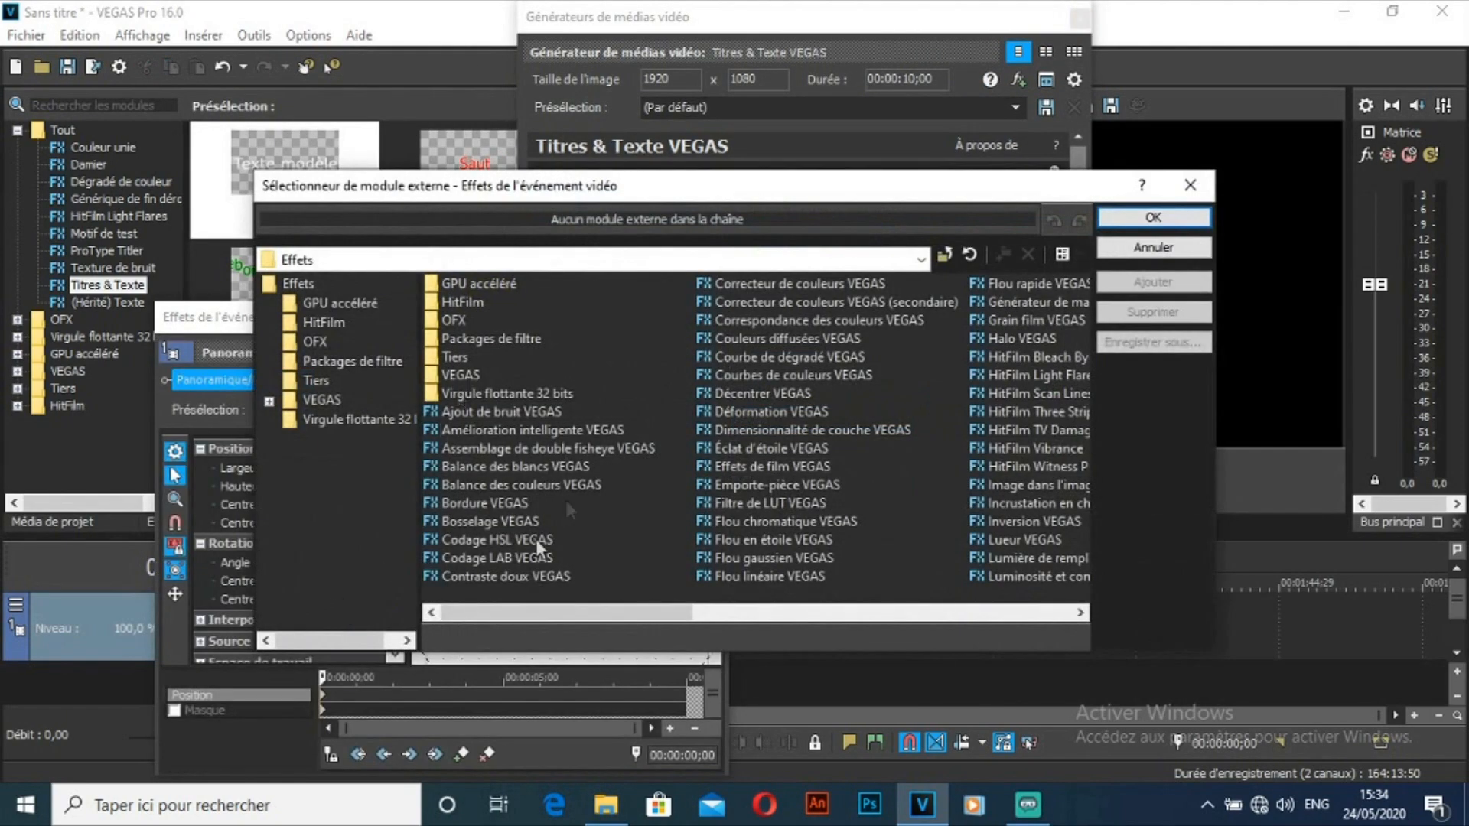
pyautogui.moveTo(621, 613); pyautogui.dragTo(638, 613)
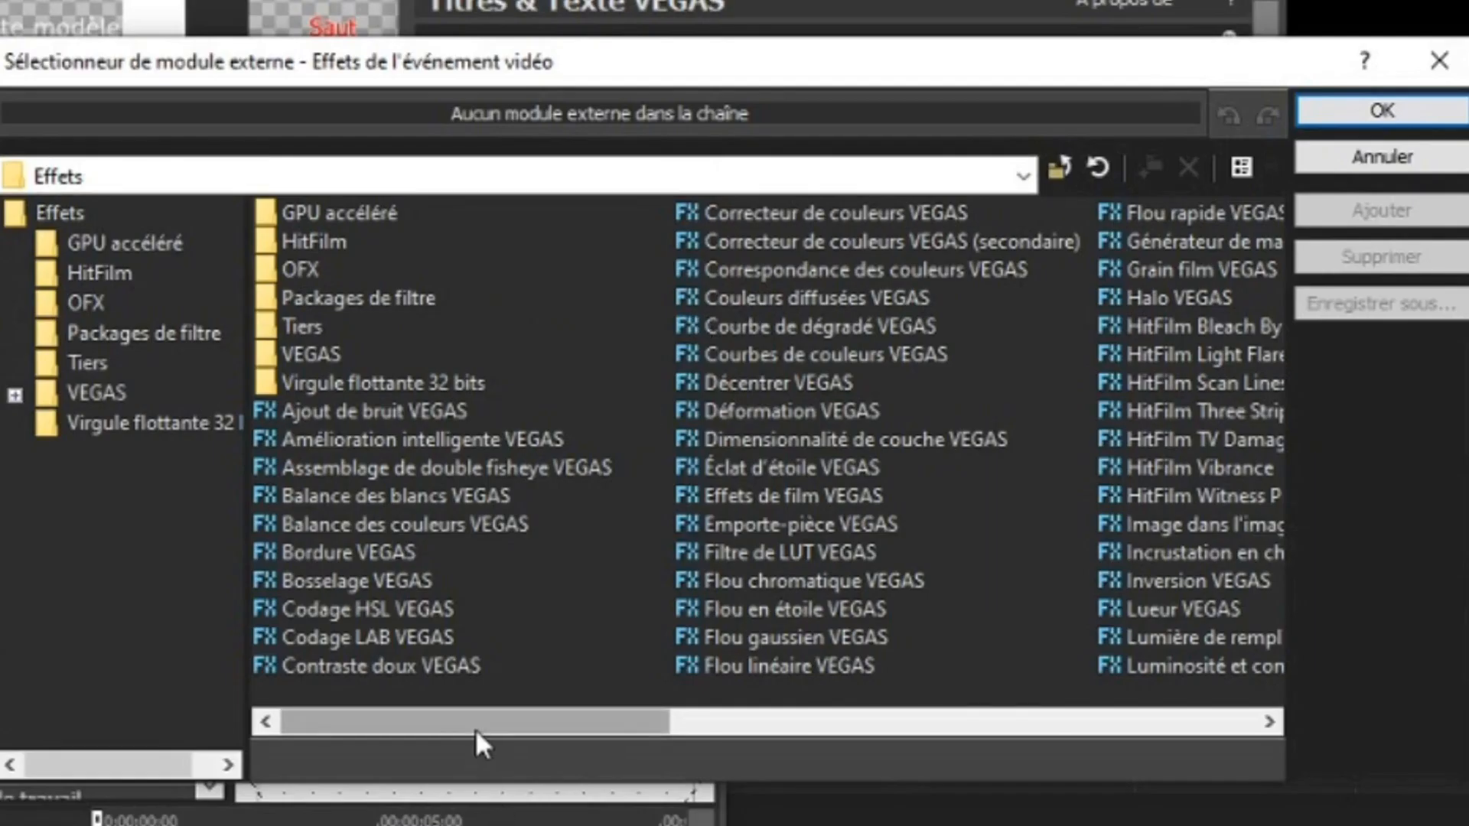
pyautogui.moveTo(568, 618); pyautogui.dragTo(703, 633)
pyautogui.moveTo(688, 759); pyautogui.dragTo(430, 751)
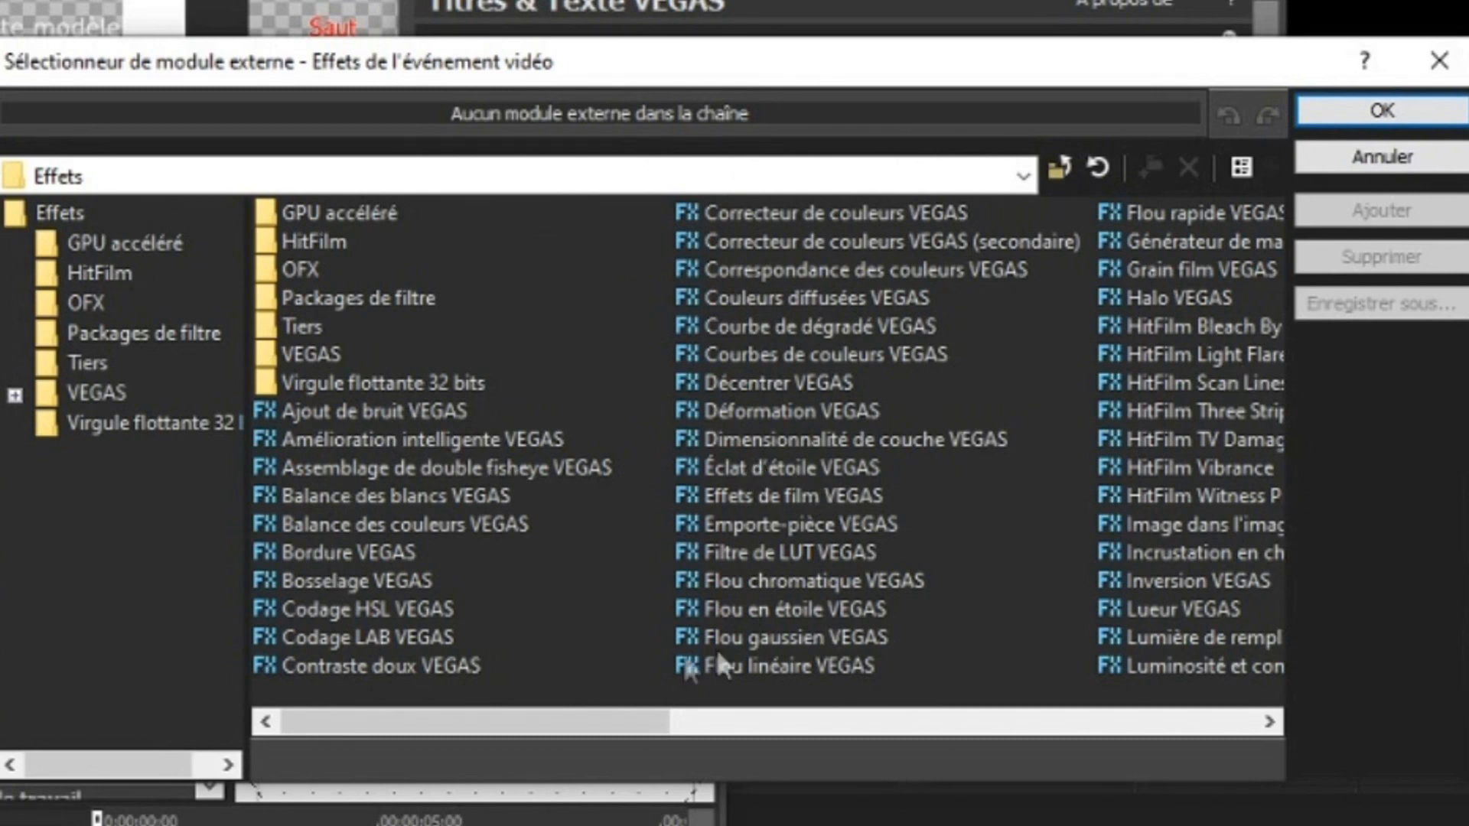
pyautogui.click(769, 466)
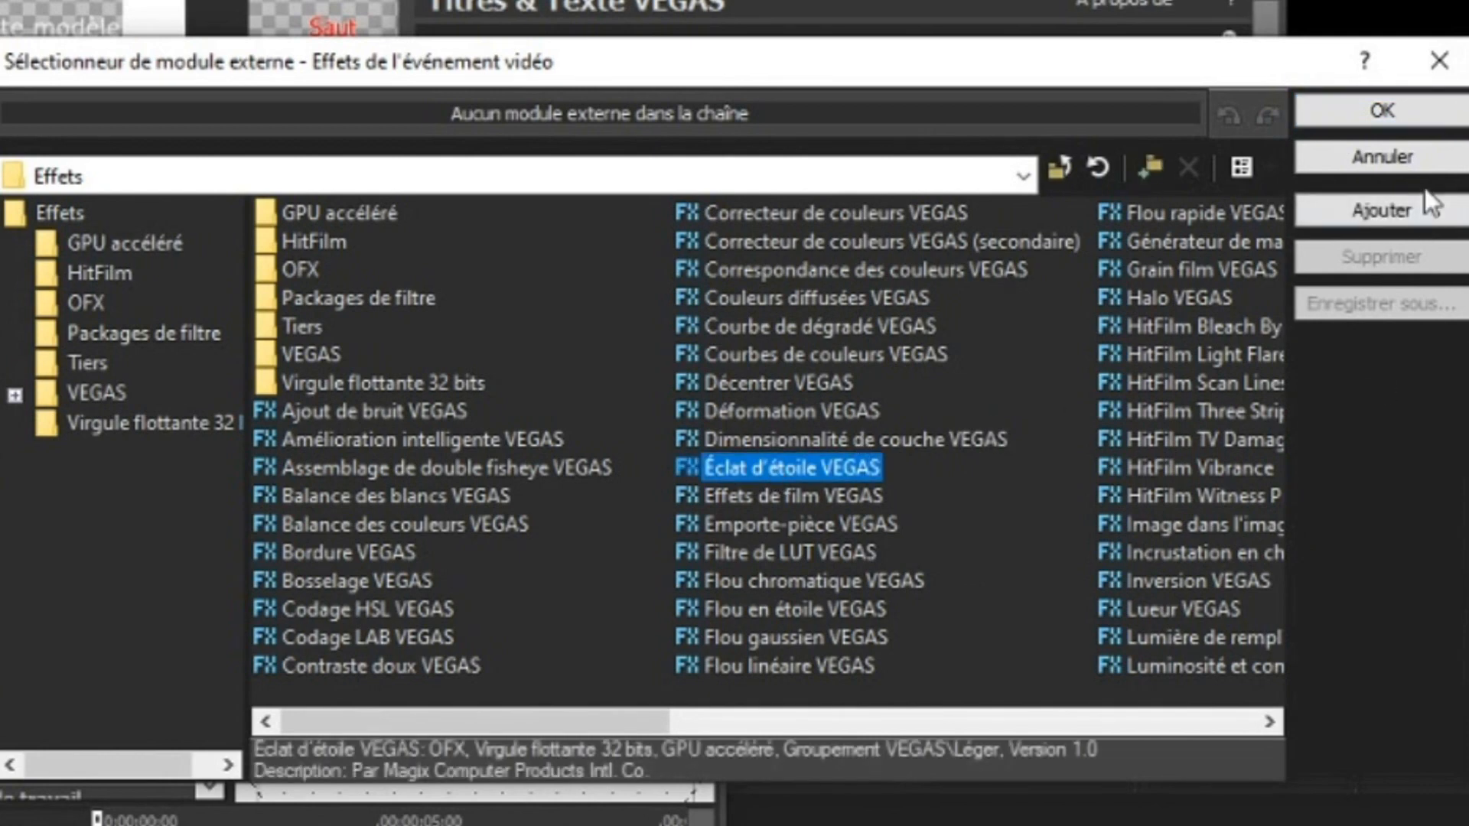
pyautogui.click(1350, 218)
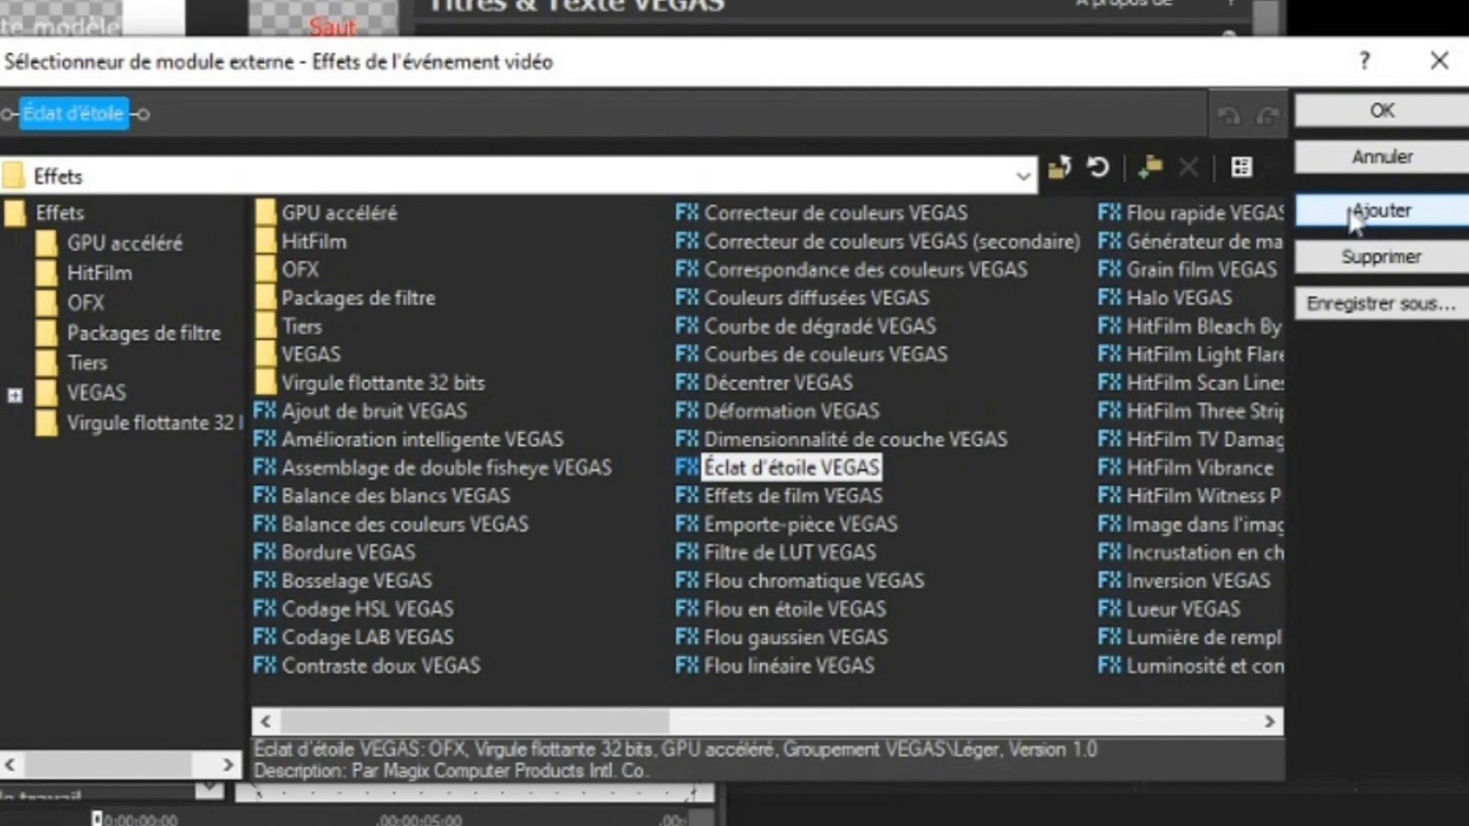
pyautogui.click(1383, 113)
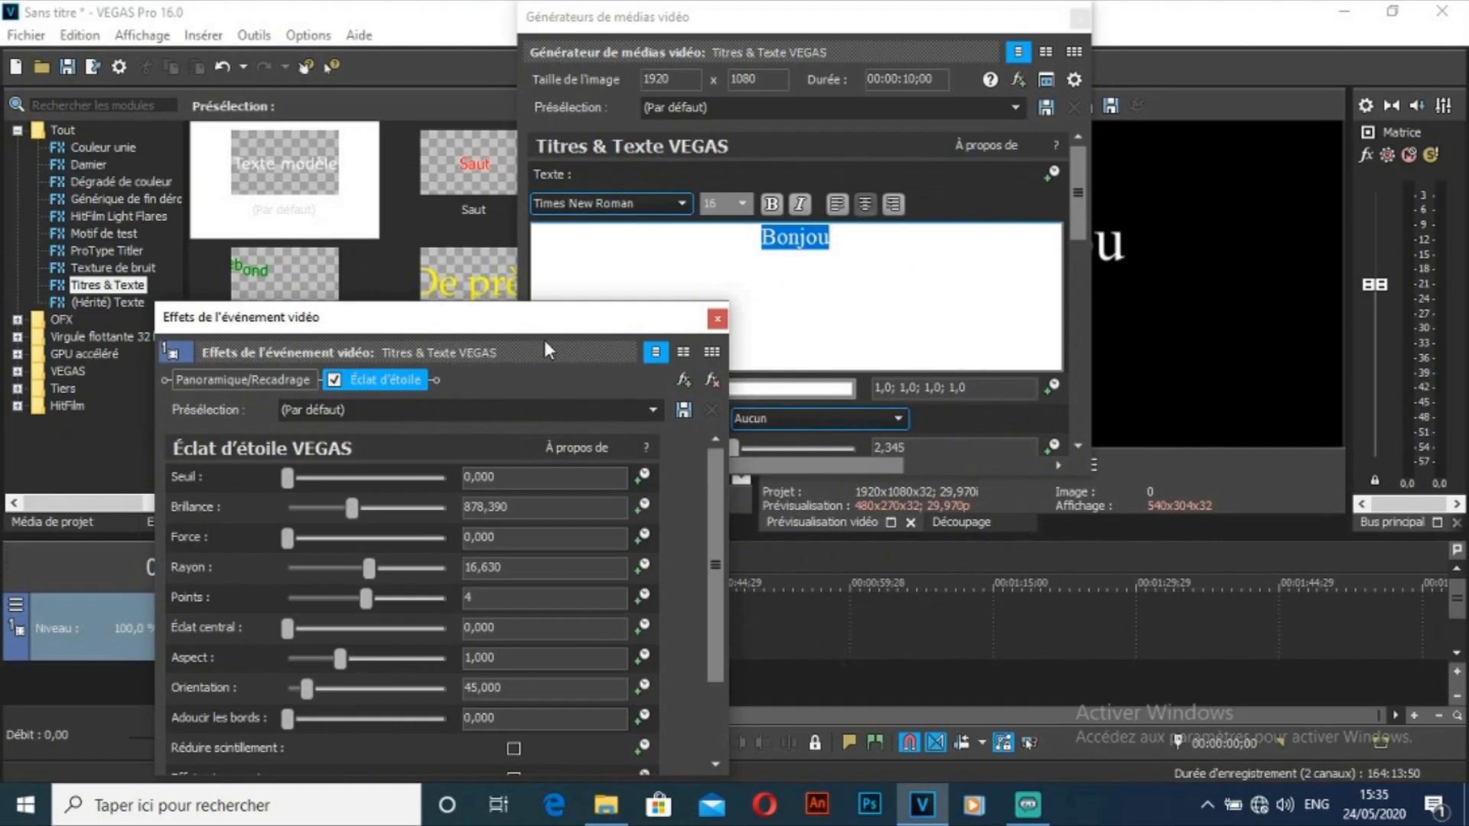
# Step: Set the star effect's Seuil and Force to 50,340, Brillance to 785,034, Rayon to 9,810 and Points to 5, and uncover the video preview
pyautogui.moveTo(493, 329); pyautogui.dragTo(514, 272)
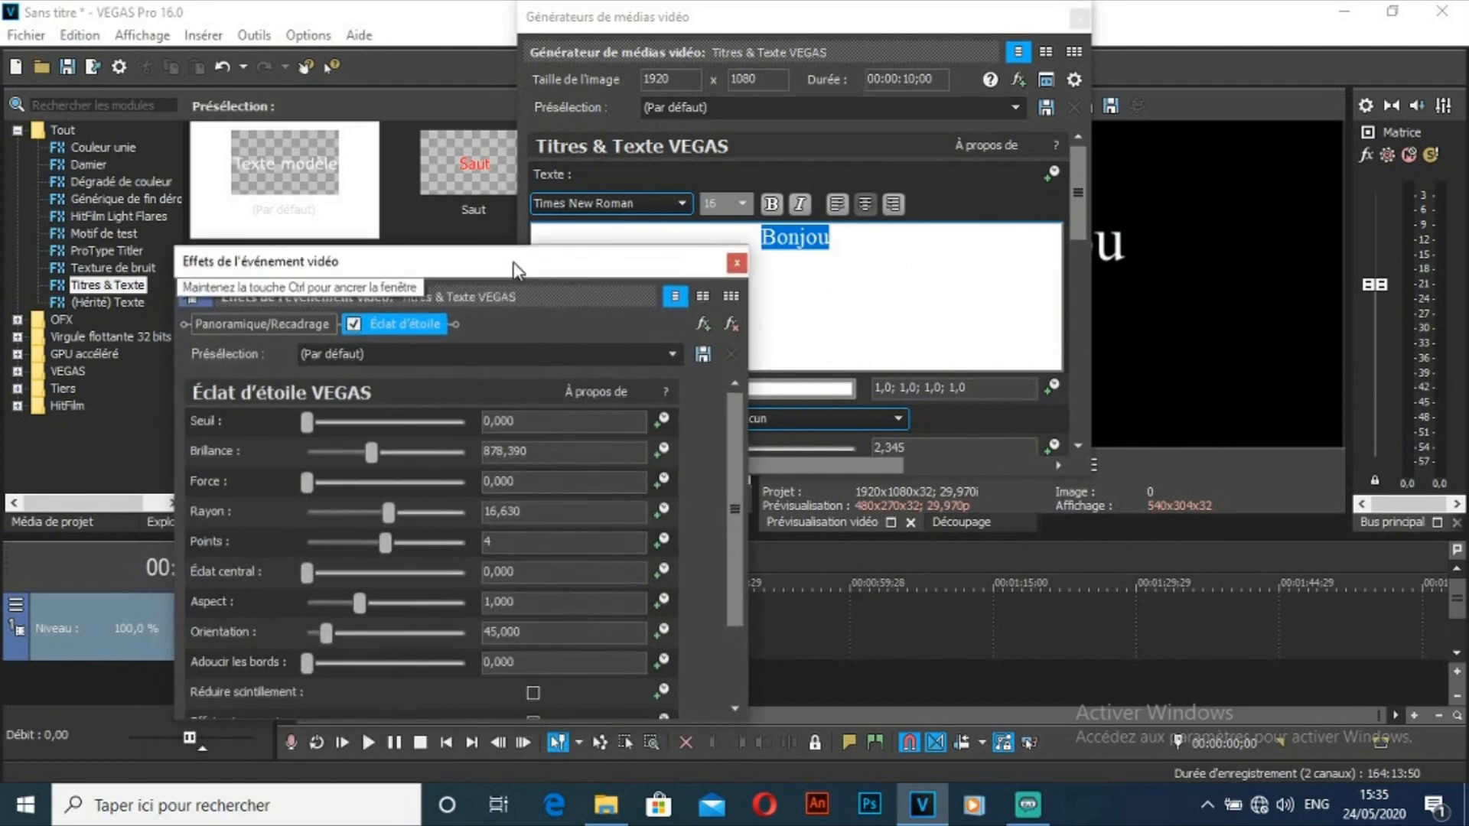
pyautogui.moveTo(304, 417); pyautogui.dragTo(387, 445)
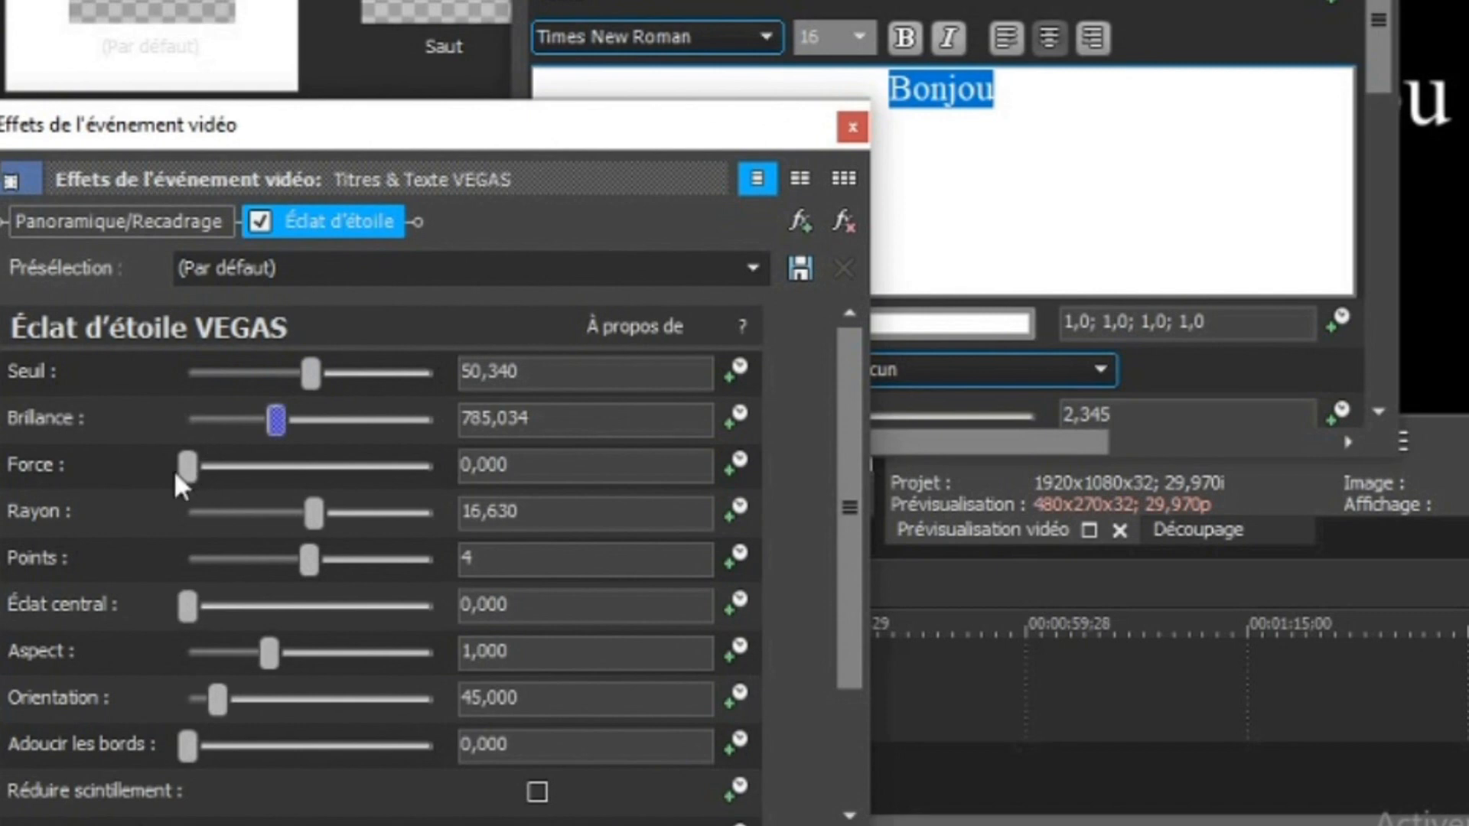
pyautogui.moveTo(186, 466); pyautogui.dragTo(260, 516)
pyautogui.moveTo(309, 566); pyautogui.dragTo(362, 572)
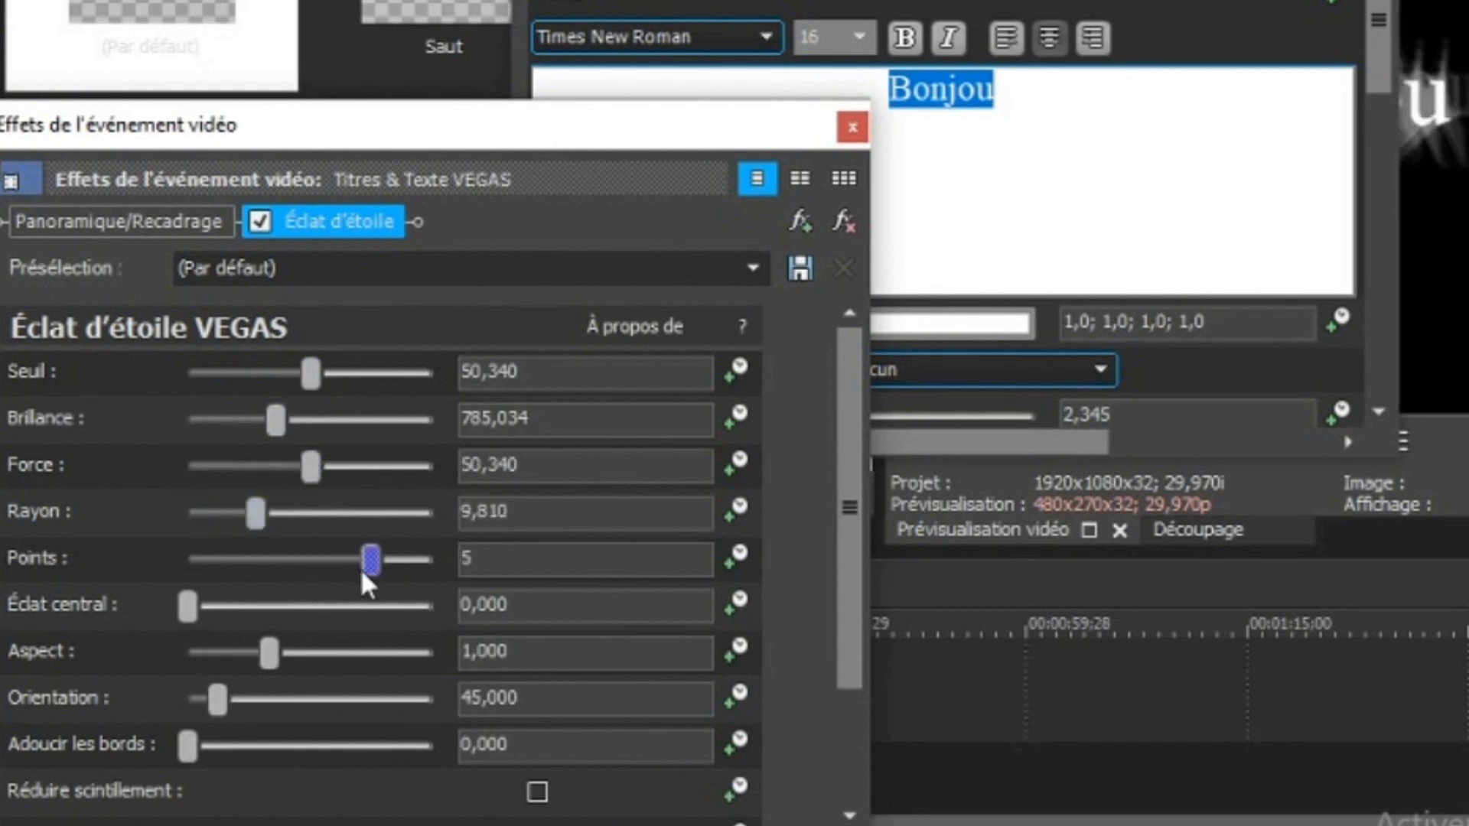
pyautogui.moveTo(1033, 4); pyautogui.dragTo(466, 4)
# Step: Set the star effect's Éclat central to 14,966, Aspect to 1,500, Orientation to 176,327 and Adoucir les bords to 68,707
pyautogui.click(817, 698)
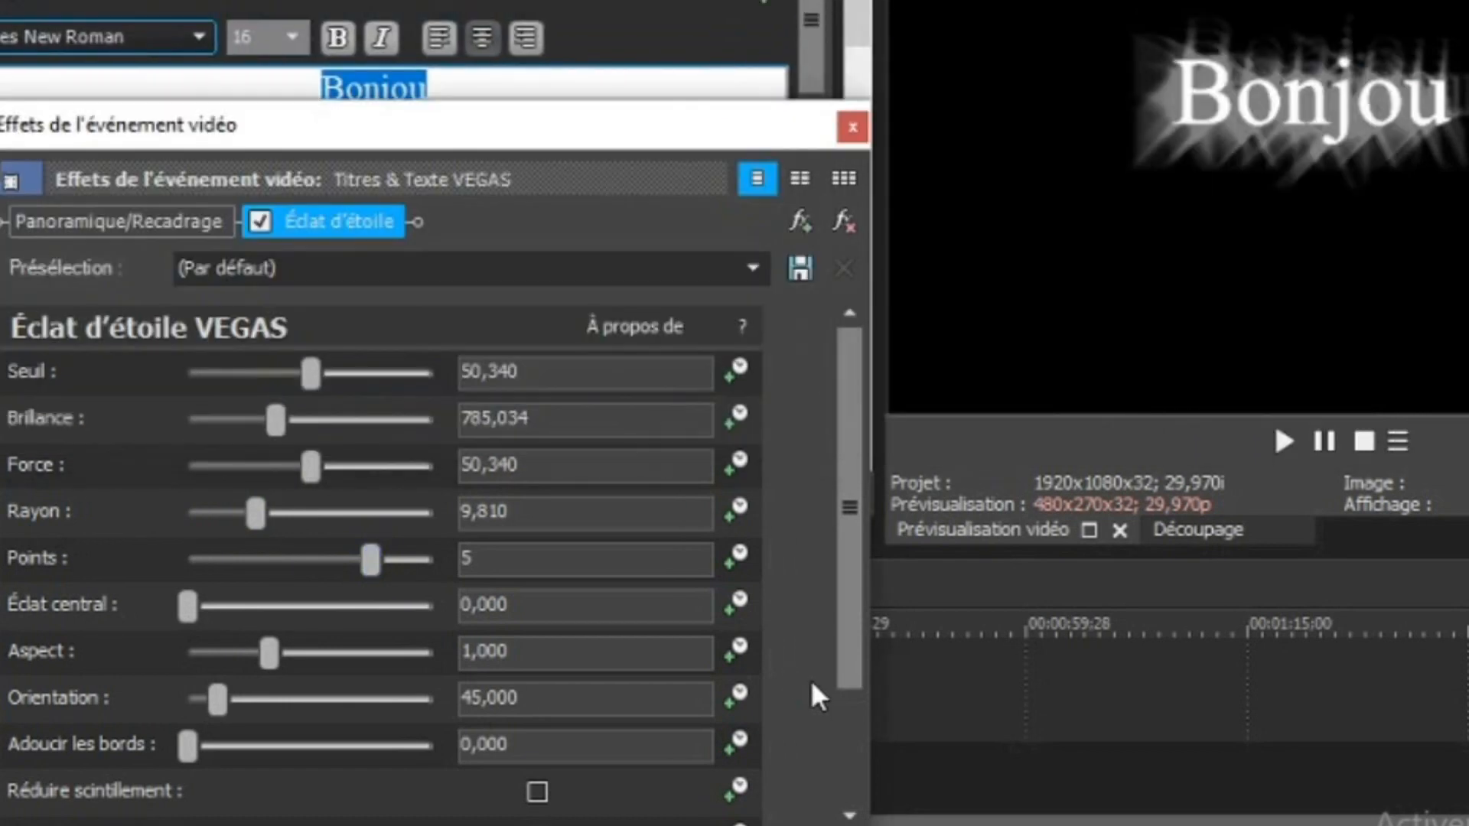
pyautogui.moveTo(189, 606); pyautogui.dragTo(224, 606)
pyautogui.moveTo(269, 652); pyautogui.dragTo(352, 669)
pyautogui.click(203, 714)
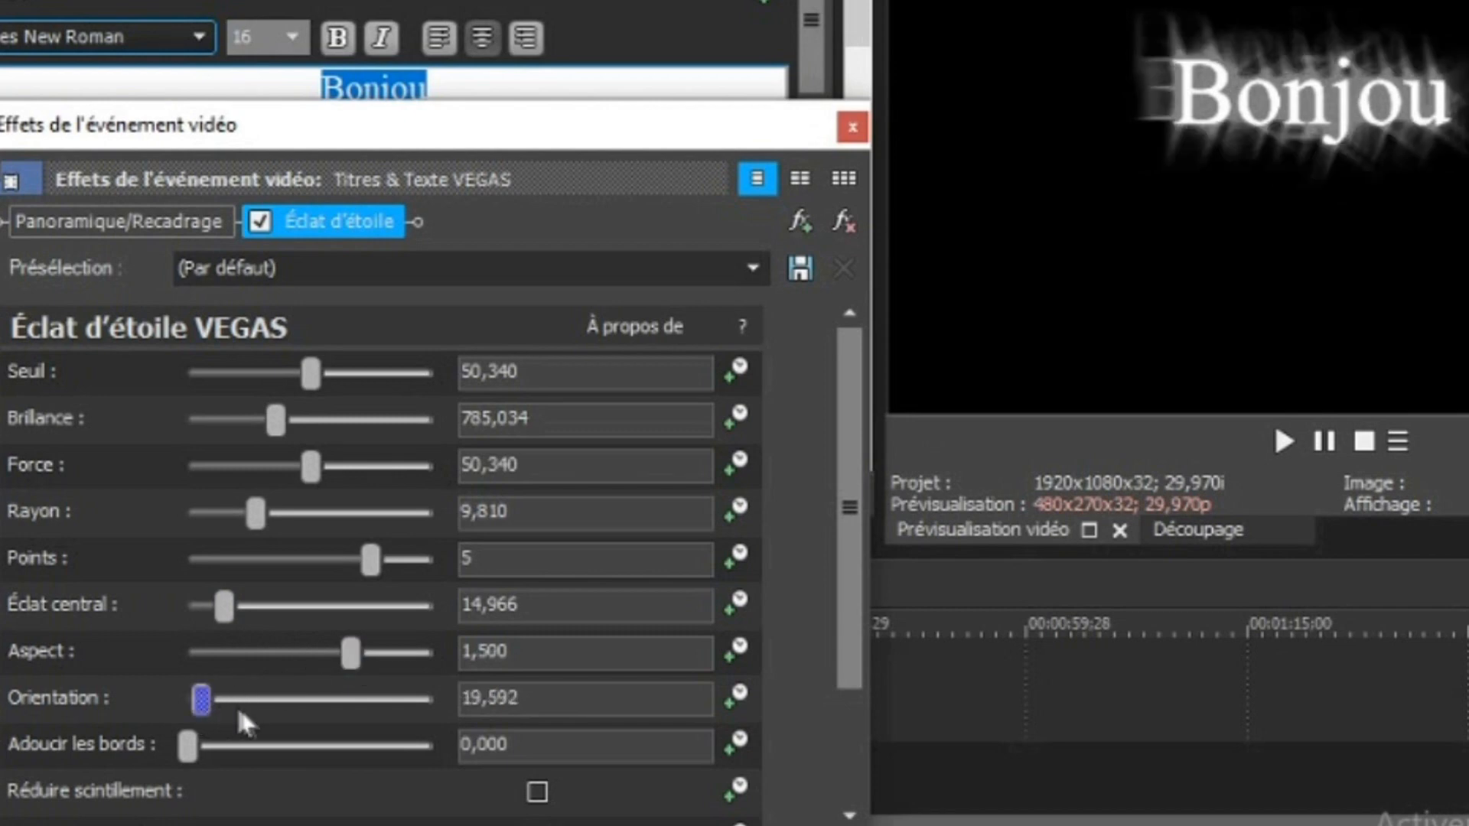
pyautogui.click(308, 700)
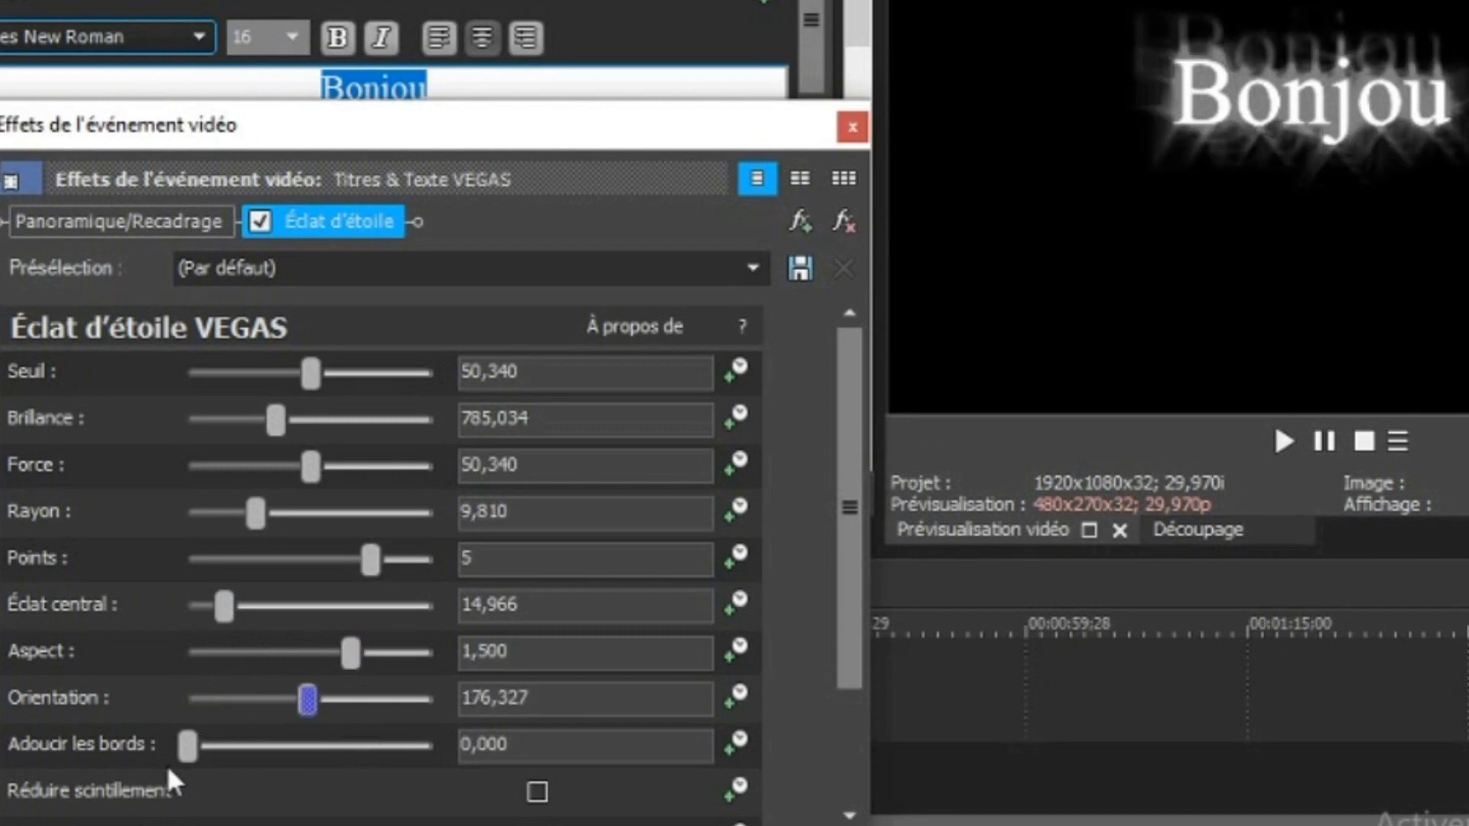
pyautogui.moveTo(195, 754); pyautogui.dragTo(356, 753)
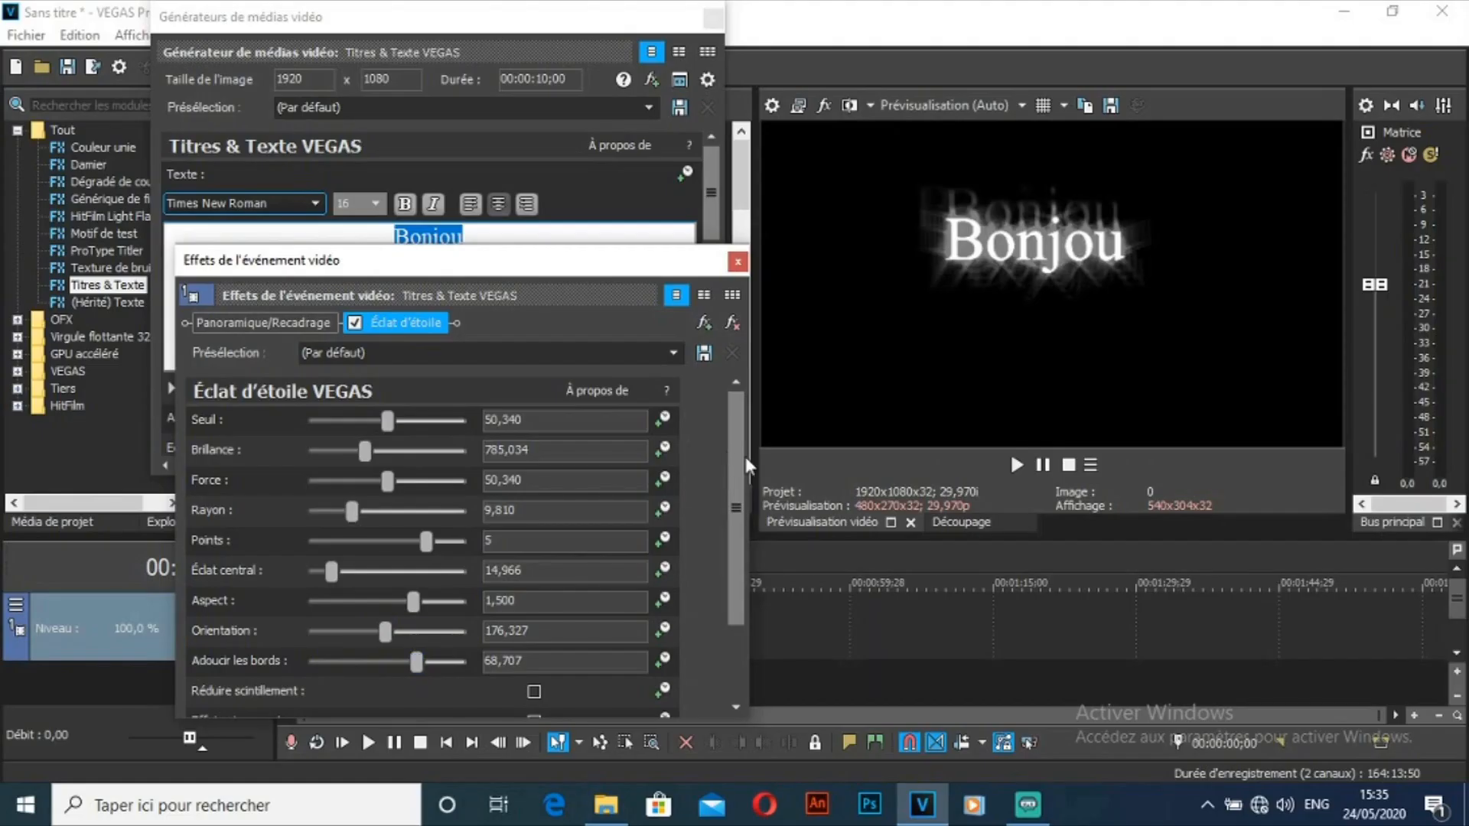
# Step: Turn the Réduire scintillement and Effet uniquement options on and off again, and close the effects and title generator windows
pyautogui.scroll(-2, 833, 580)
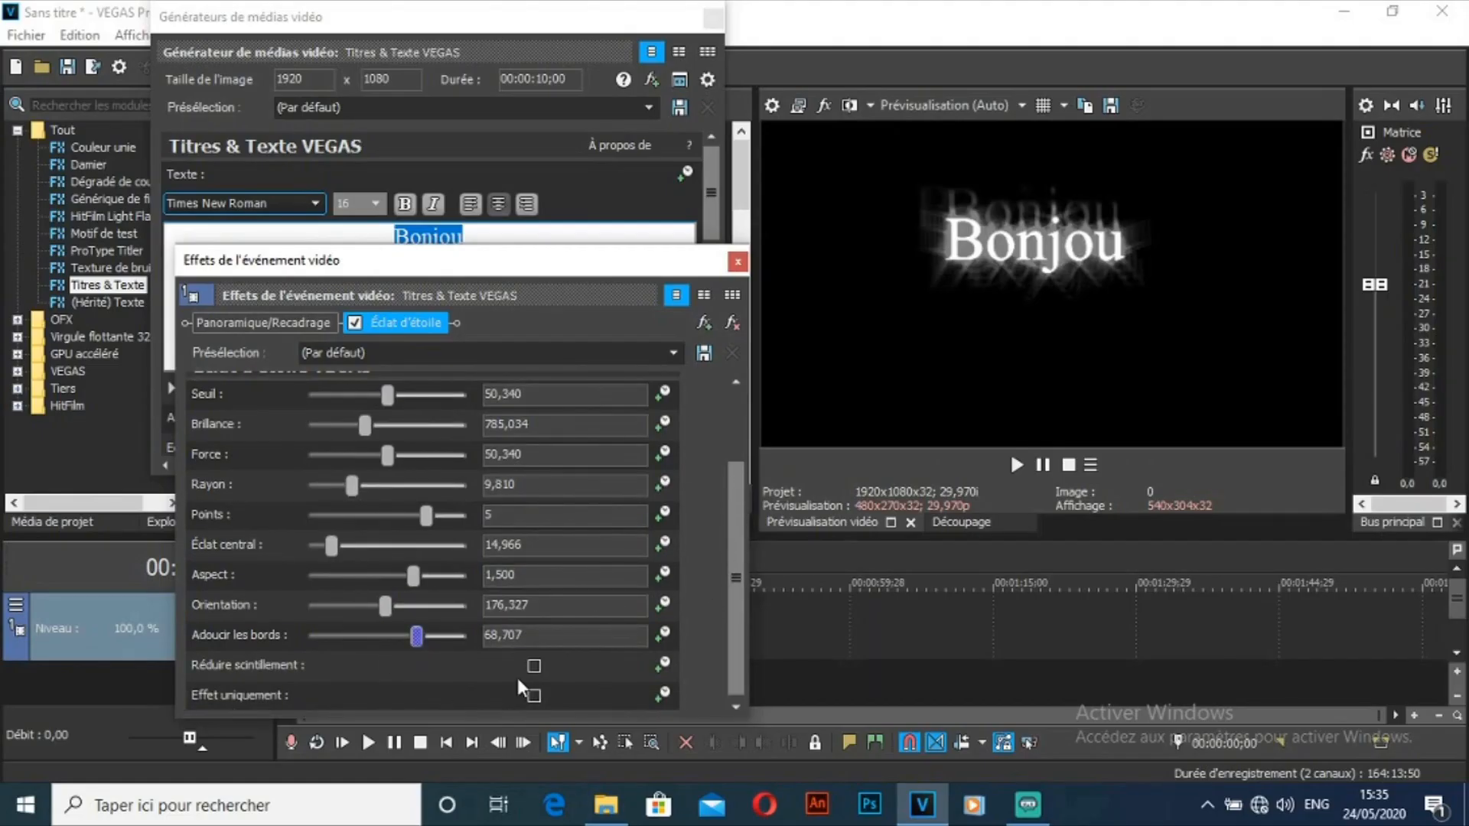
pyautogui.click(534, 664)
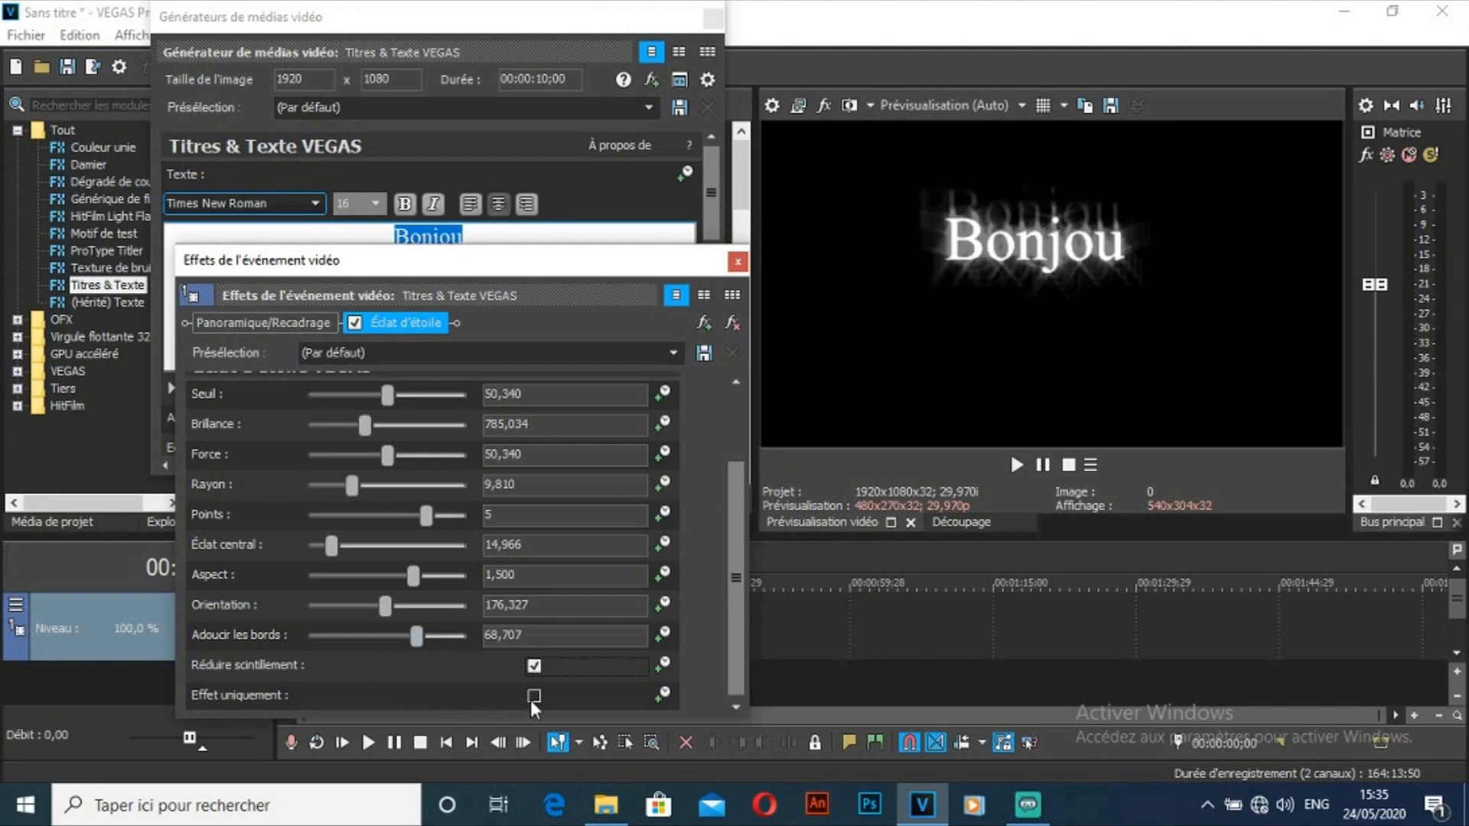
pyautogui.click(533, 695)
pyautogui.click(533, 696)
pyautogui.click(534, 664)
pyautogui.click(739, 262)
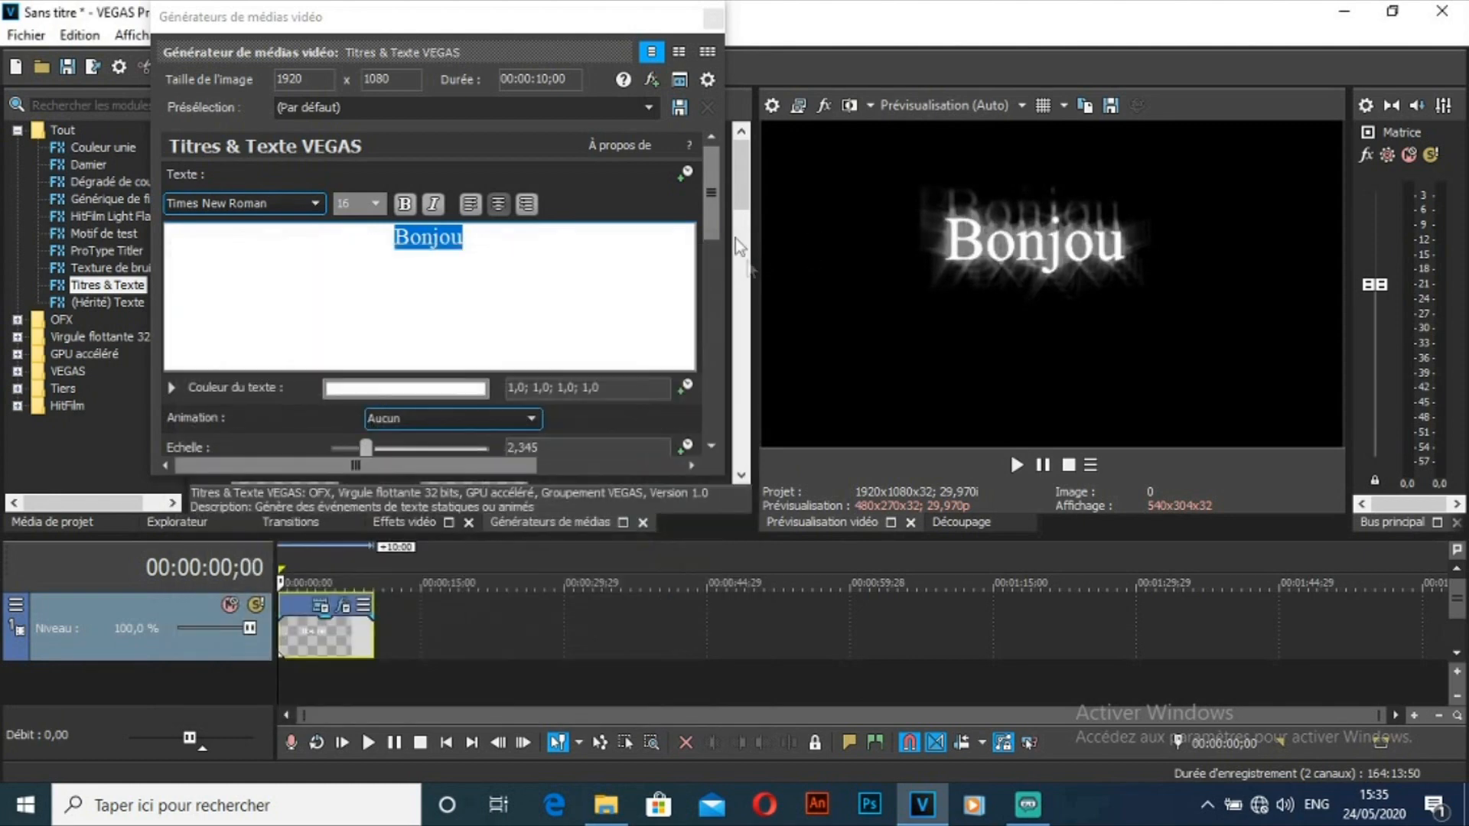
pyautogui.click(713, 16)
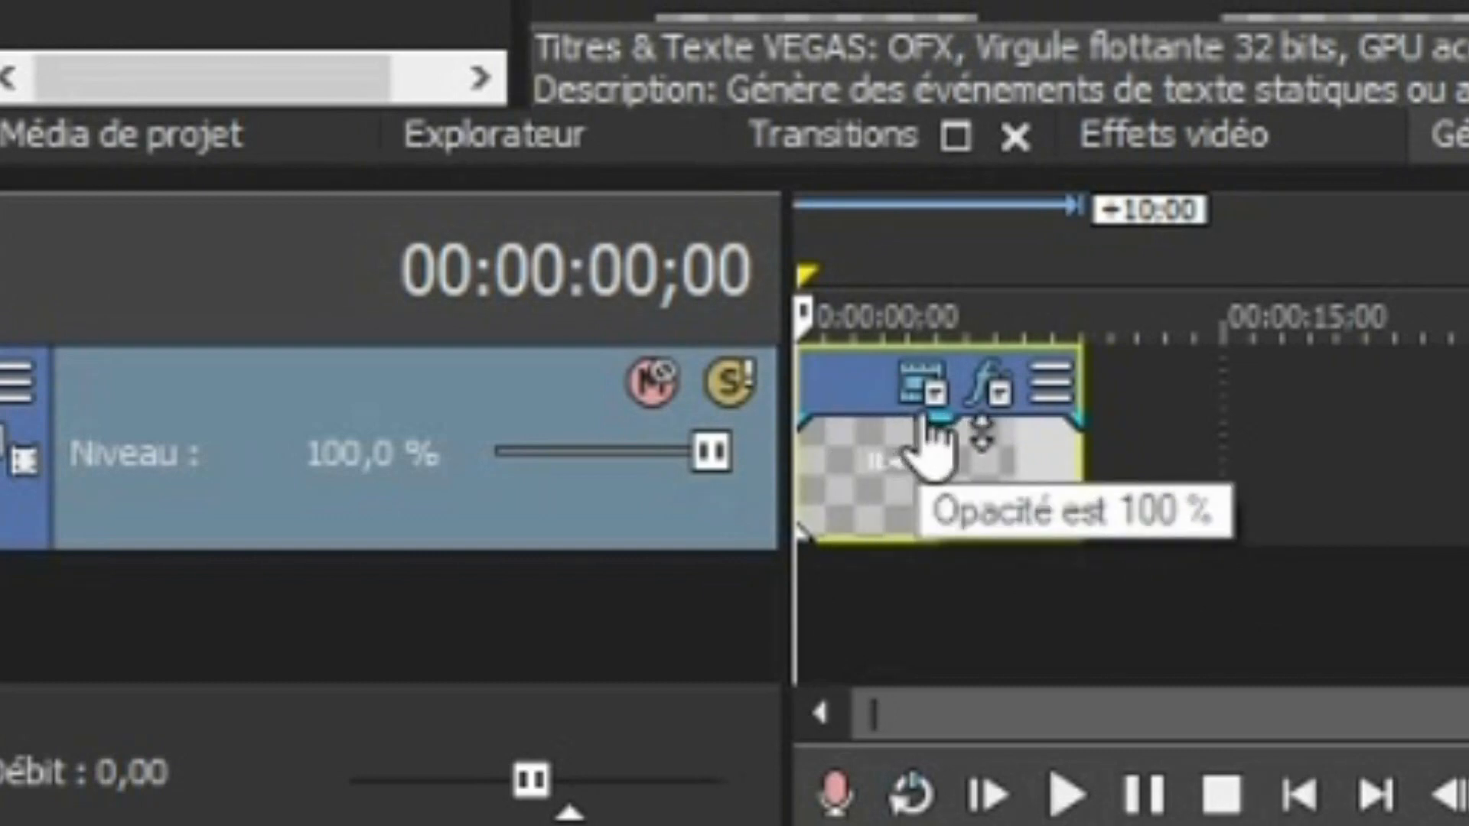
# Step: Lower the title event's opacity to 47 % on the timeline and restore it to 100 %
pyautogui.moveTo(932, 433); pyautogui.dragTo(929, 488)
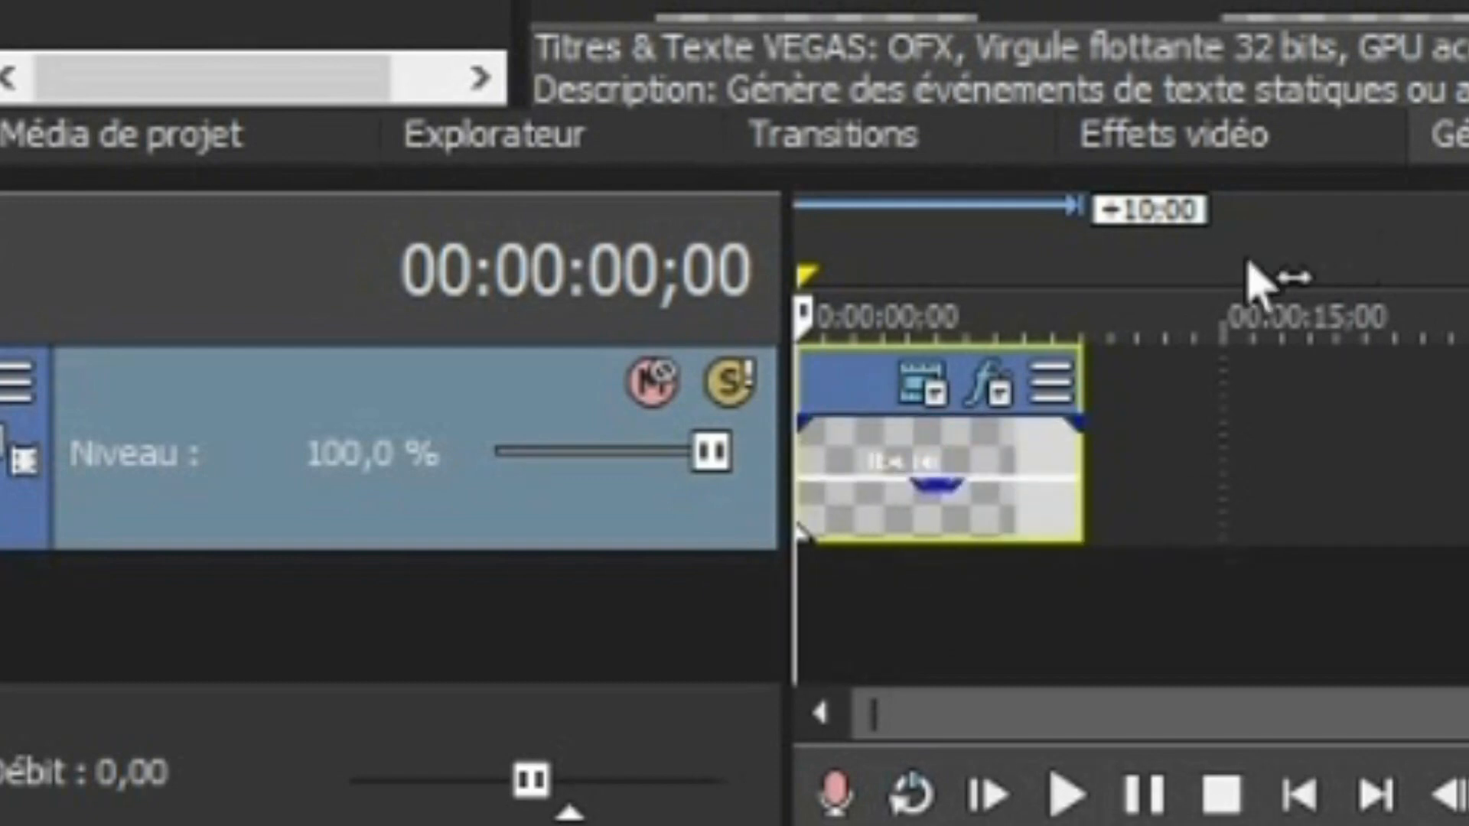
pyautogui.moveTo(932, 482)
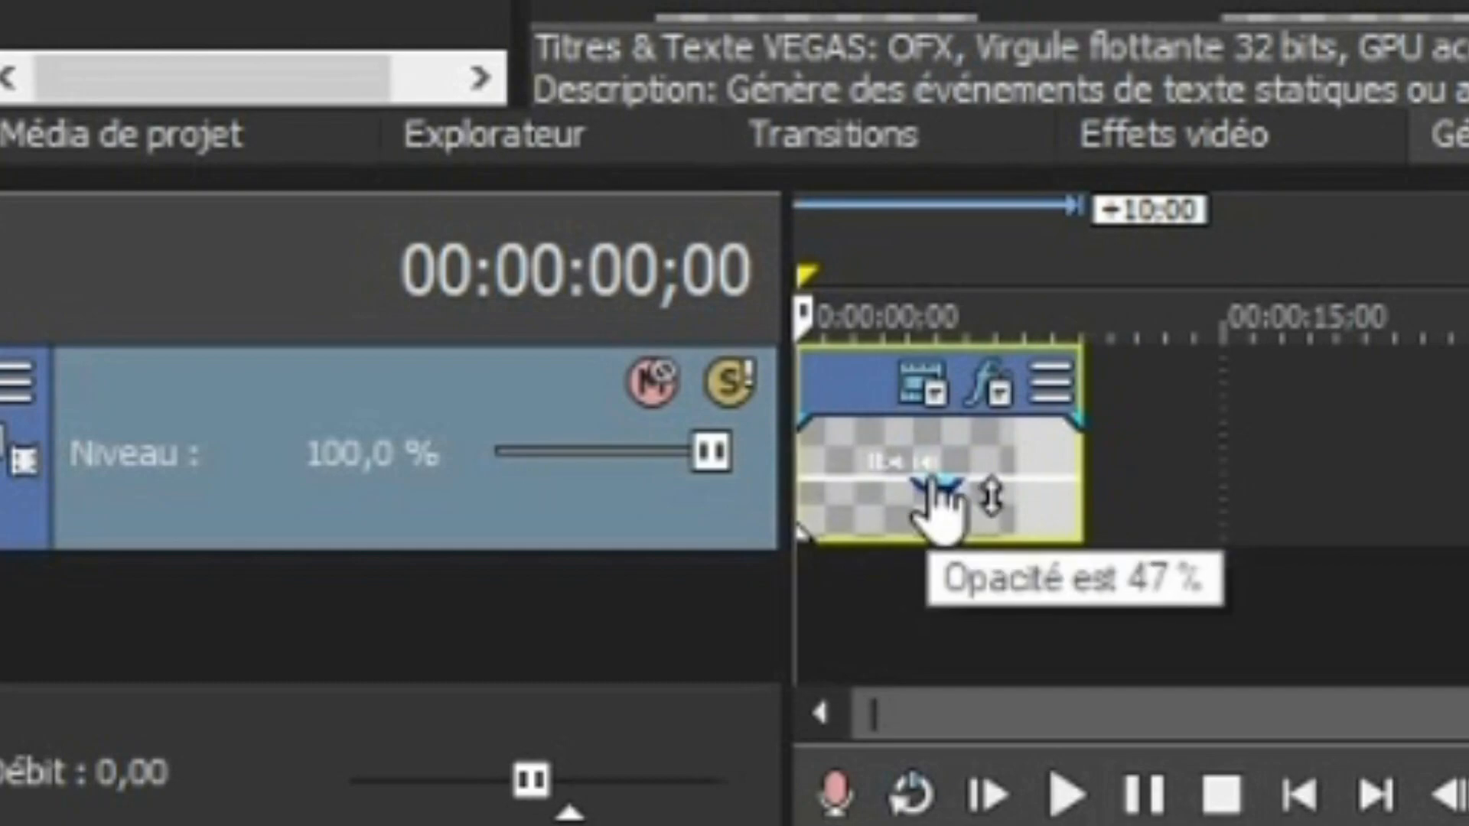
pyautogui.moveTo(932, 482); pyautogui.dragTo(934, 418)
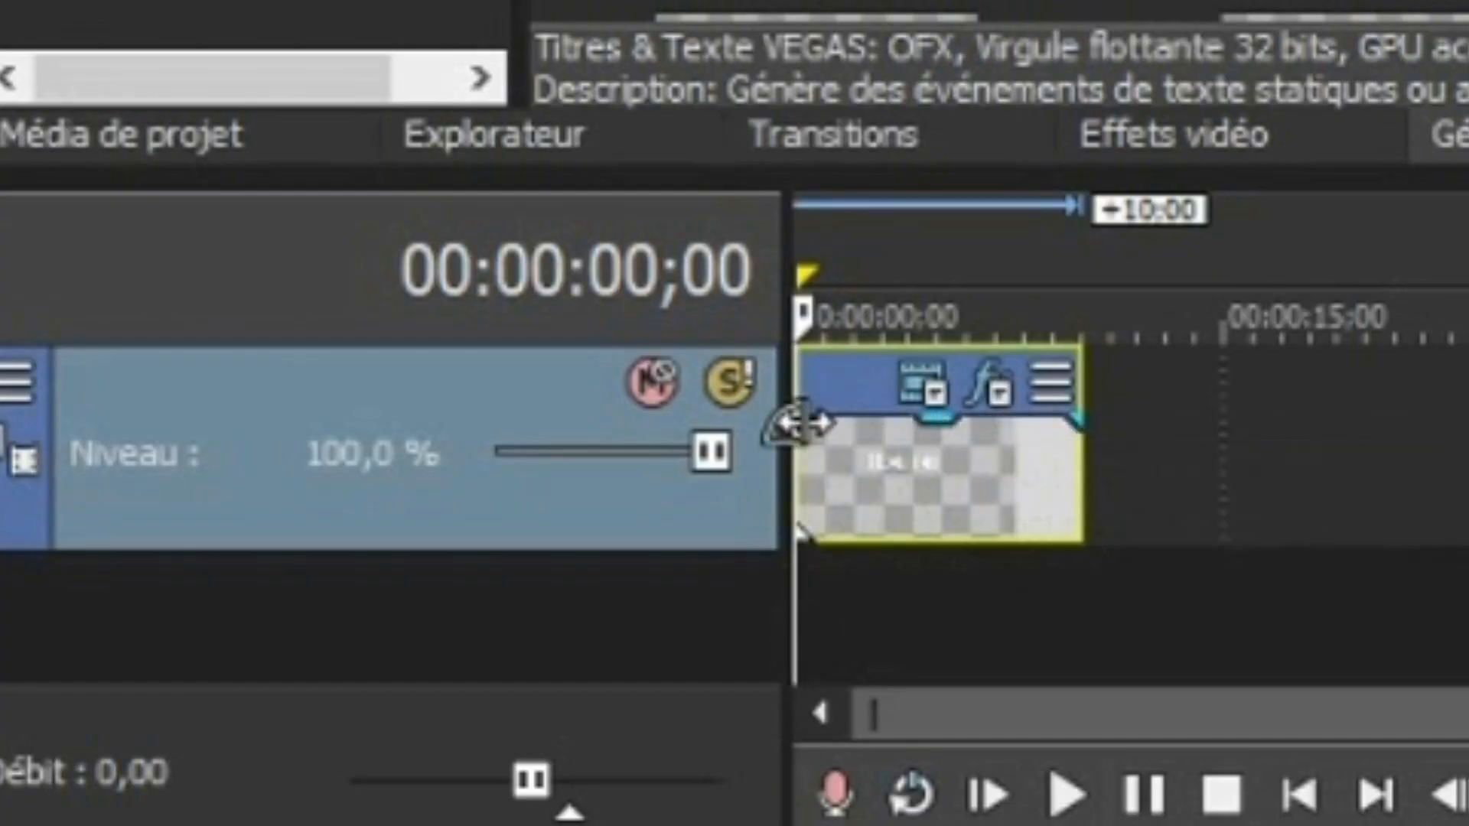
# Step: Add a fade-in at the start and a fade-out at the end of the title event, and play the result
pyautogui.moveTo(799, 420)
pyautogui.mouseDown()
pyautogui.moveTo(862, 420)
pyautogui.moveTo(894, 453)
pyautogui.mouseUp()
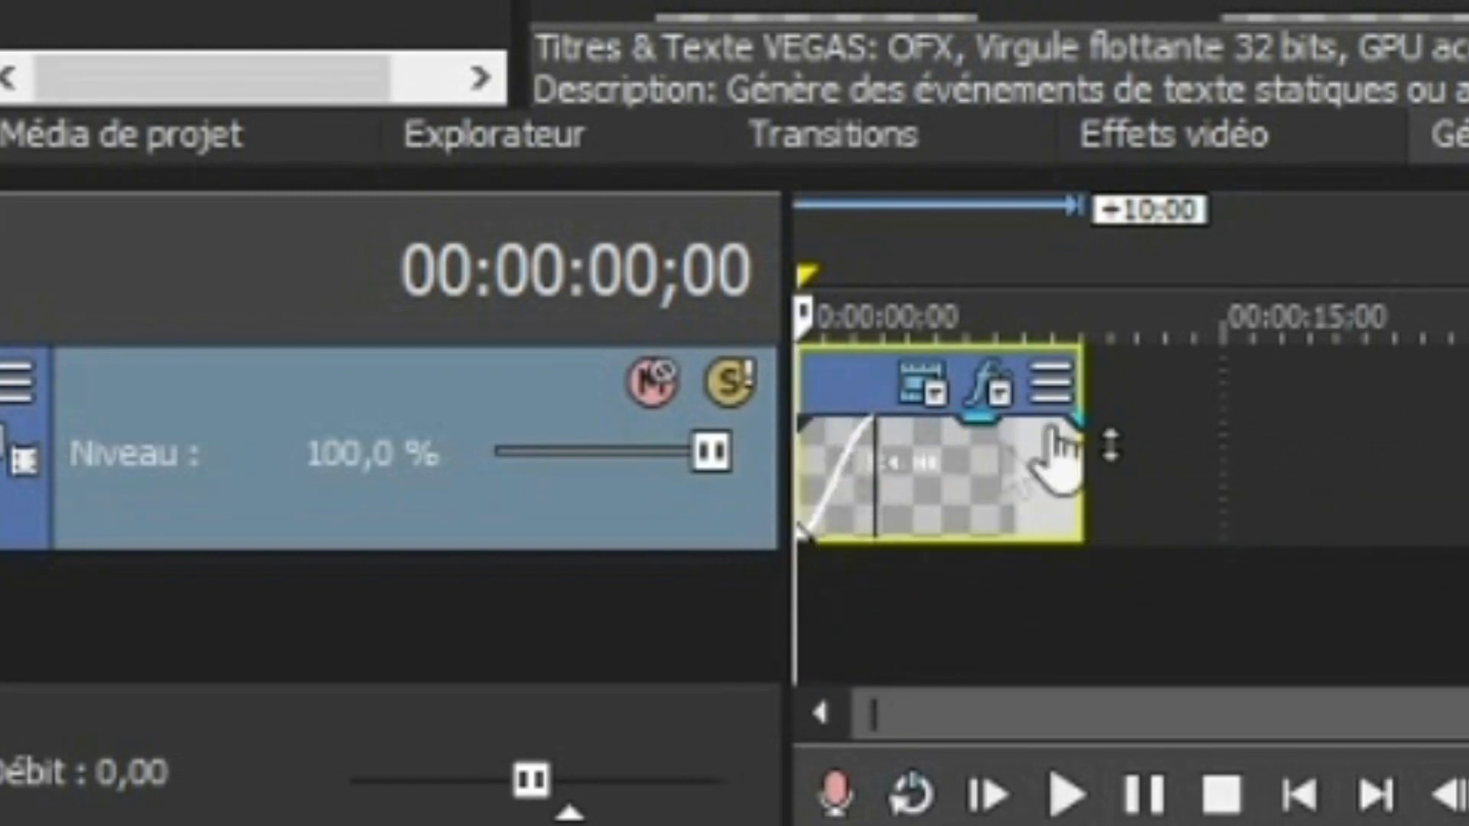
pyautogui.moveTo(1086, 414); pyautogui.dragTo(978, 413)
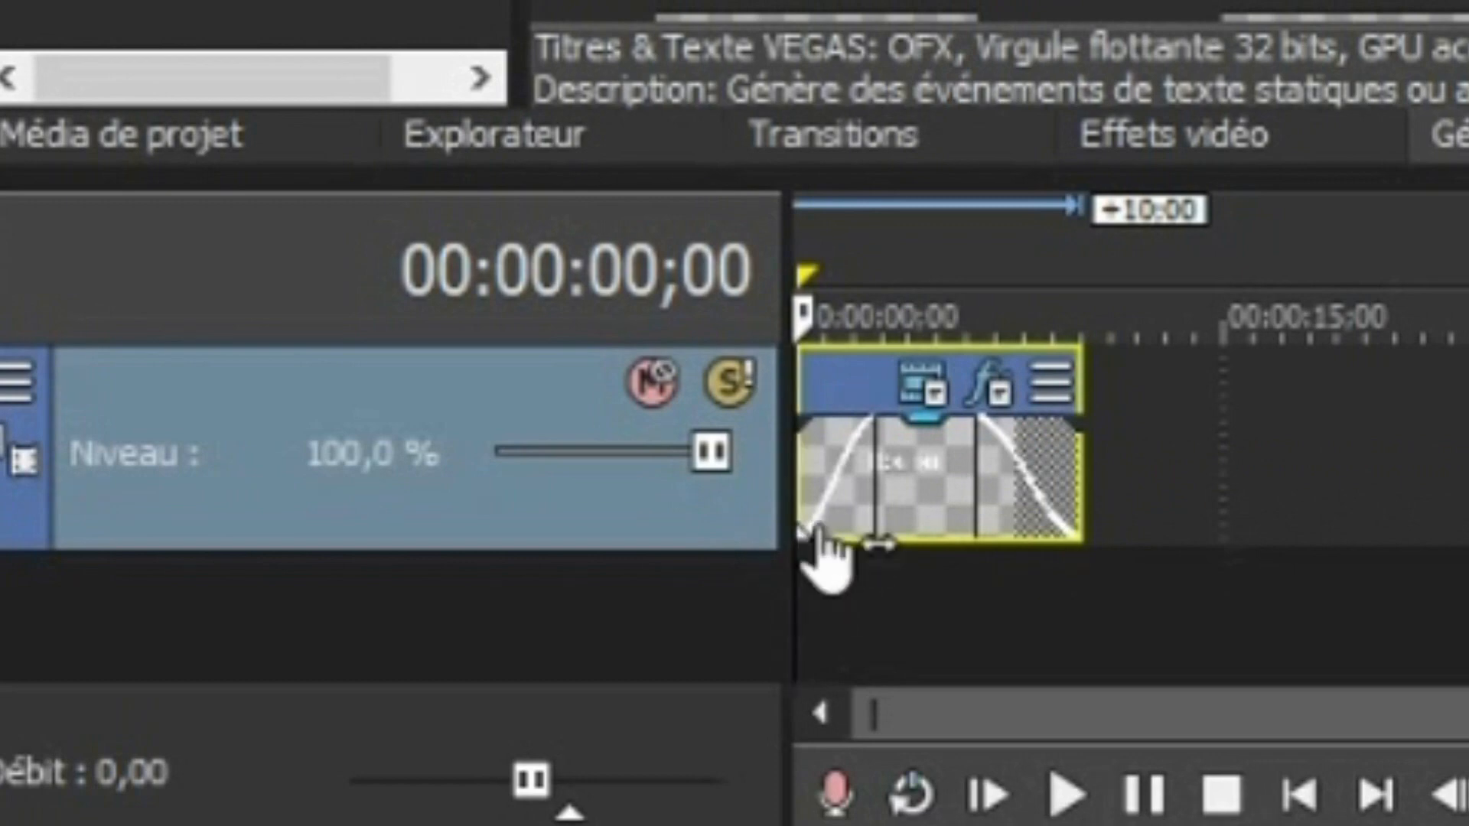
pyautogui.moveTo(936, 420)
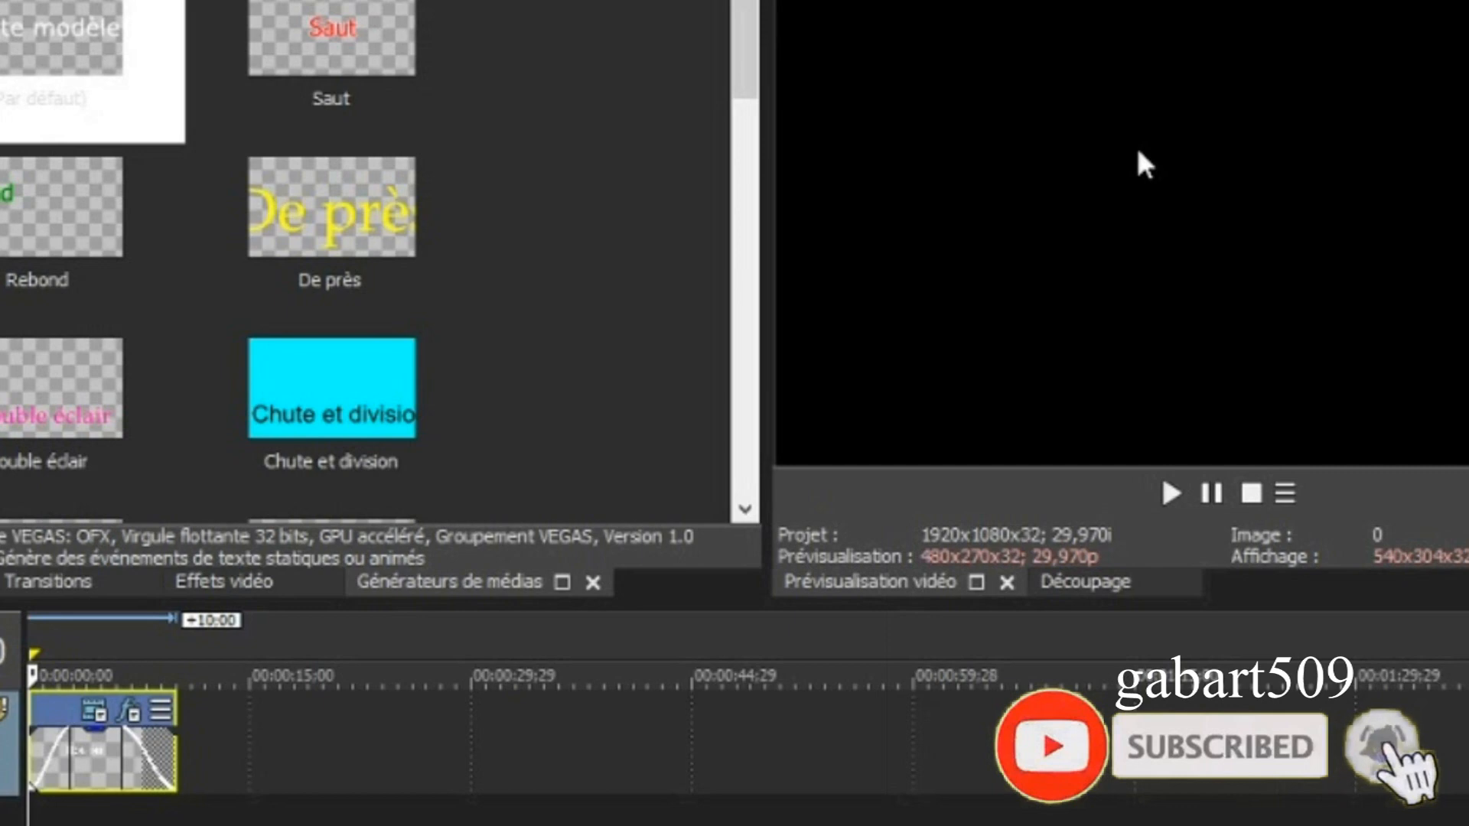
pyautogui.press('space')
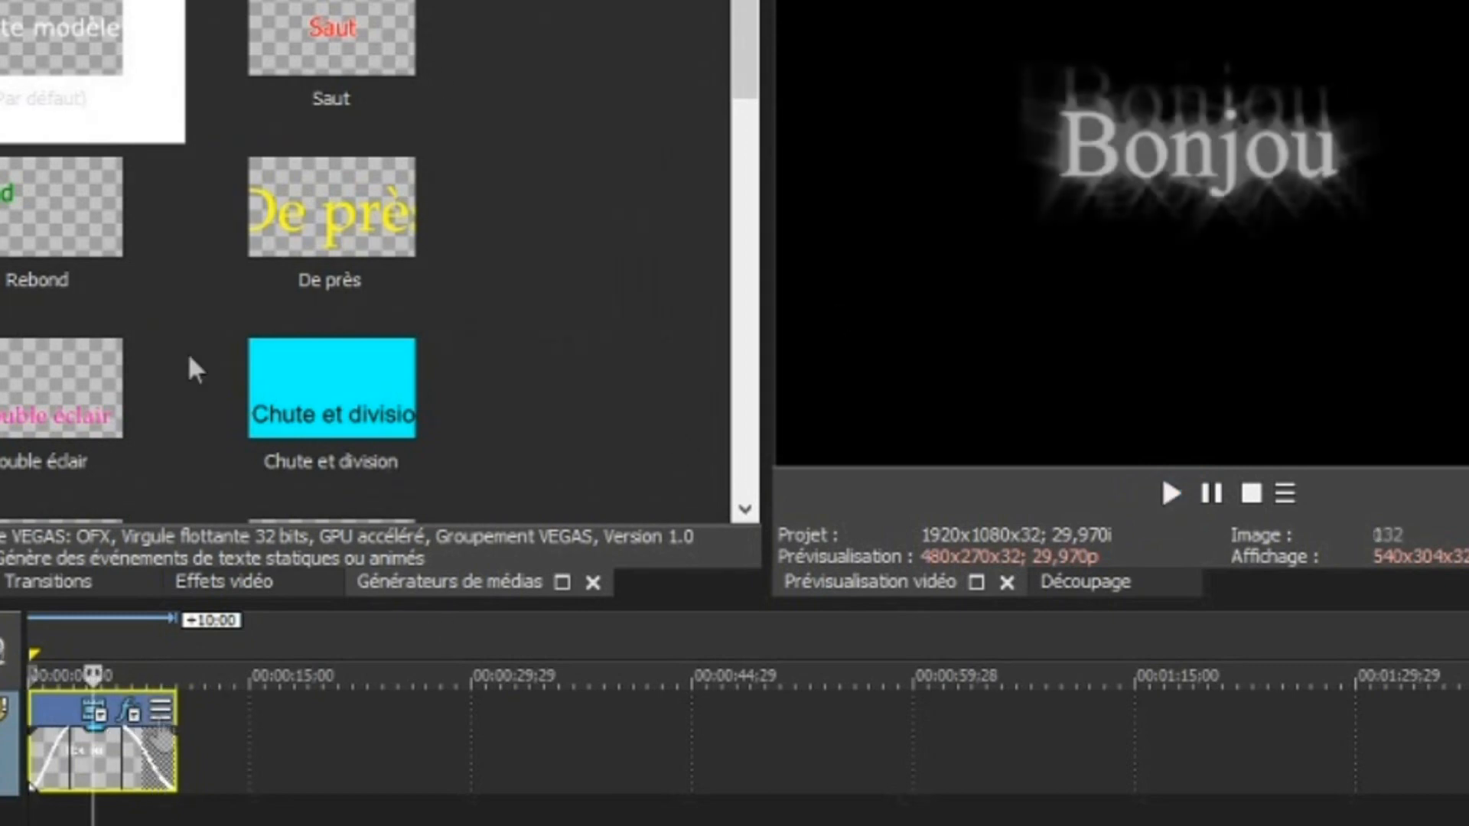
# Step: Open the title event's pan/crop settings, enlarge the crop frame to about 1 998,2 by 1 124,0 and centre it near X 798,7, Y 525,3
pyautogui.click(160, 711)
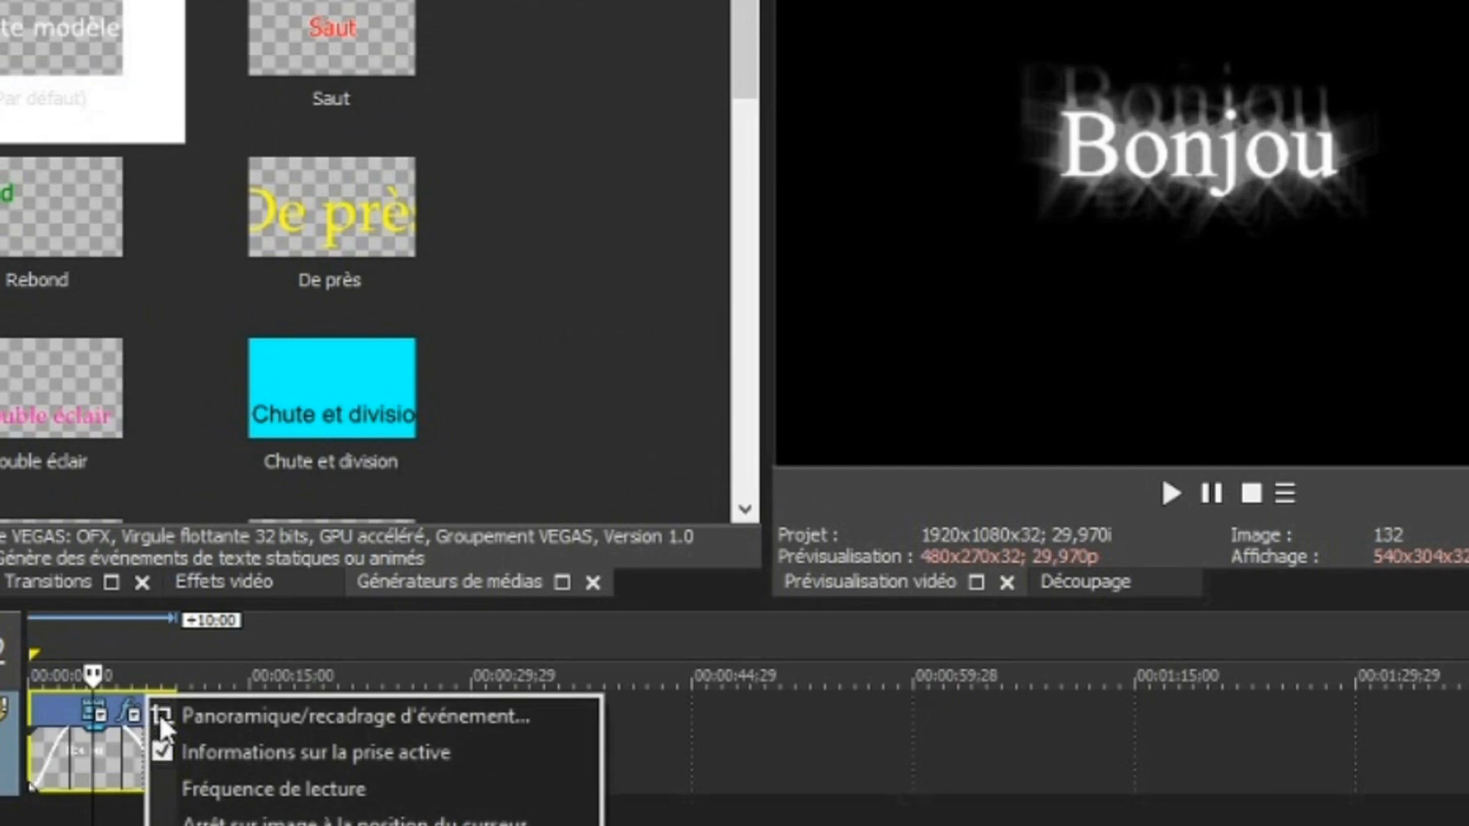
pyautogui.click(164, 717)
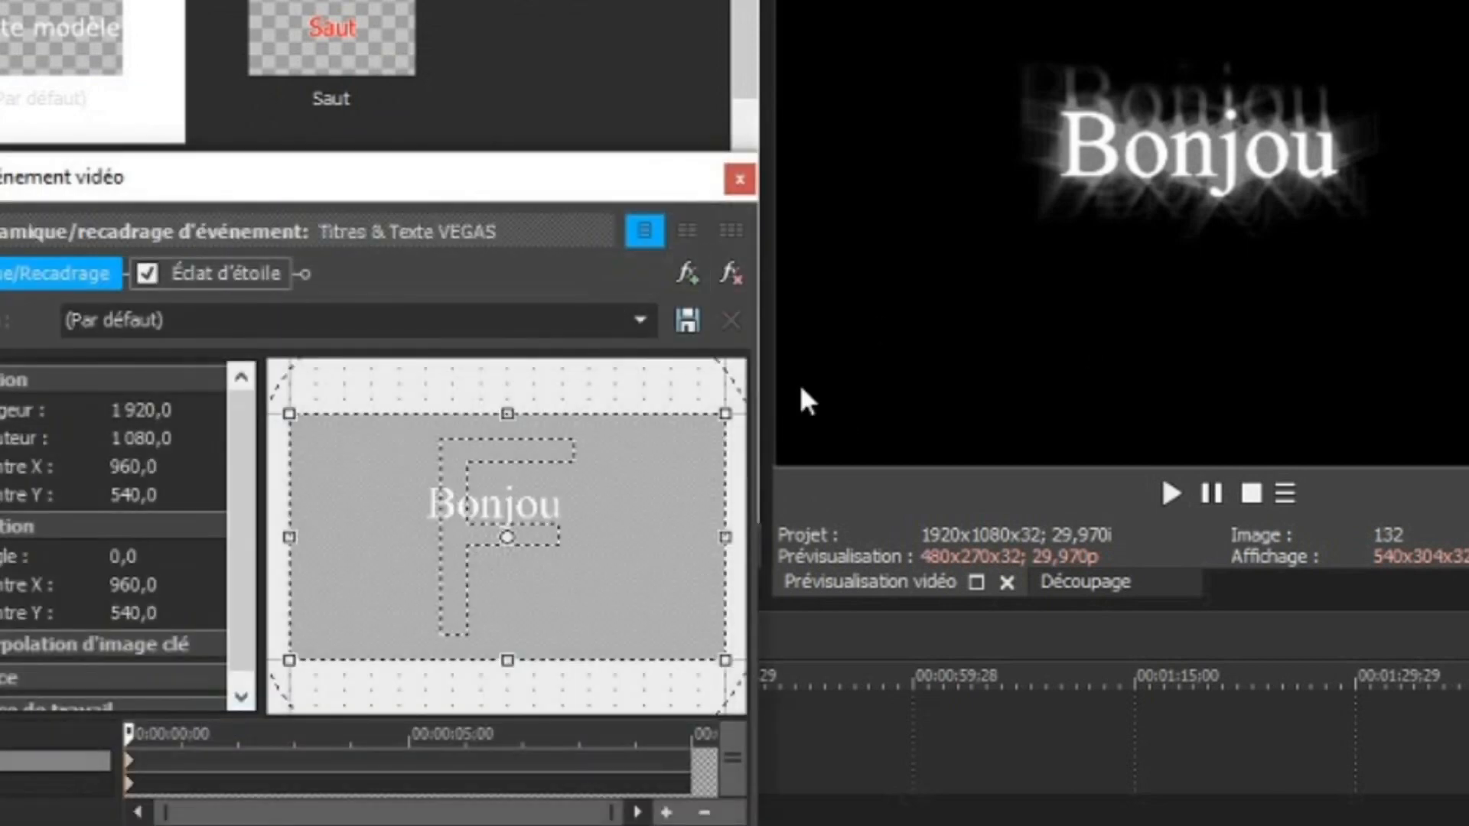
pyautogui.moveTo(719, 664); pyautogui.dragTo(825, 683)
pyautogui.moveTo(618, 559); pyautogui.dragTo(582, 555)
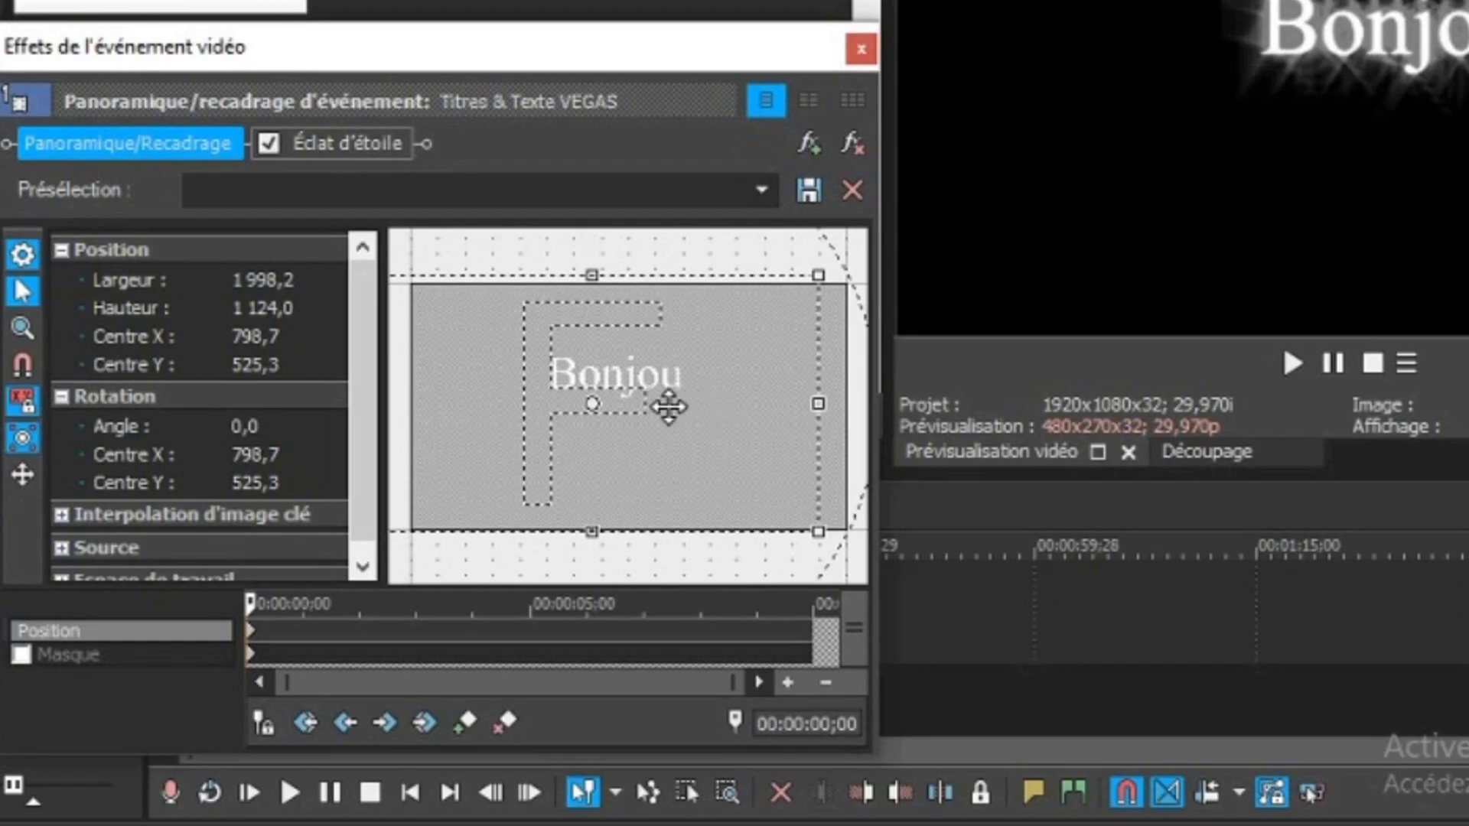
# Step: Move the crop frame freely to about X 930,7, Y 474,0, and with horizontal-only movement shift its centre to X 637,3
pyautogui.moveTo(669, 406); pyautogui.dragTo(692, 403)
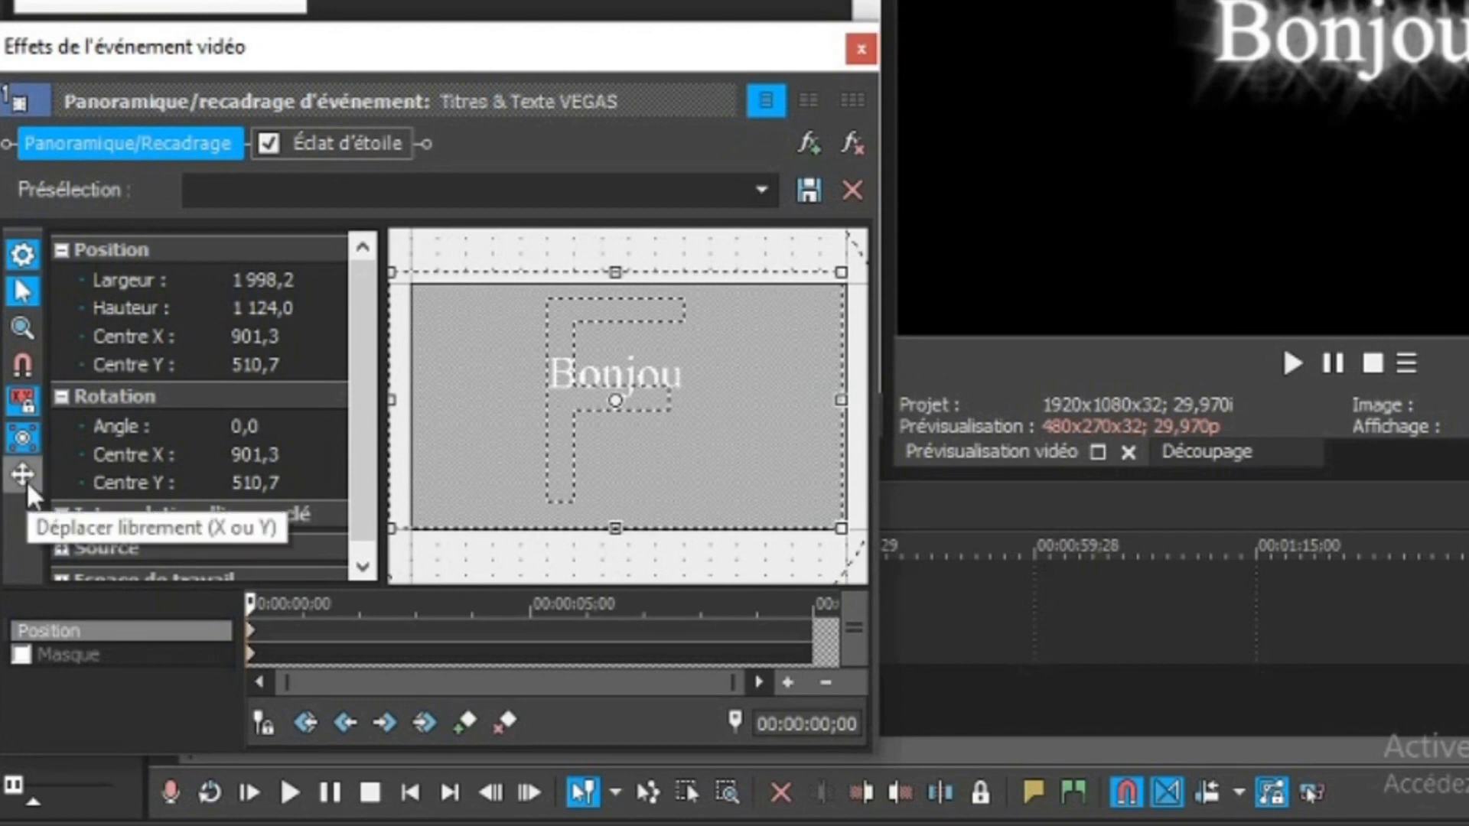
pyautogui.moveTo(642, 429)
pyautogui.mouseDown()
pyautogui.moveTo(747, 437)
pyautogui.moveTo(645, 428)
pyautogui.mouseUp()
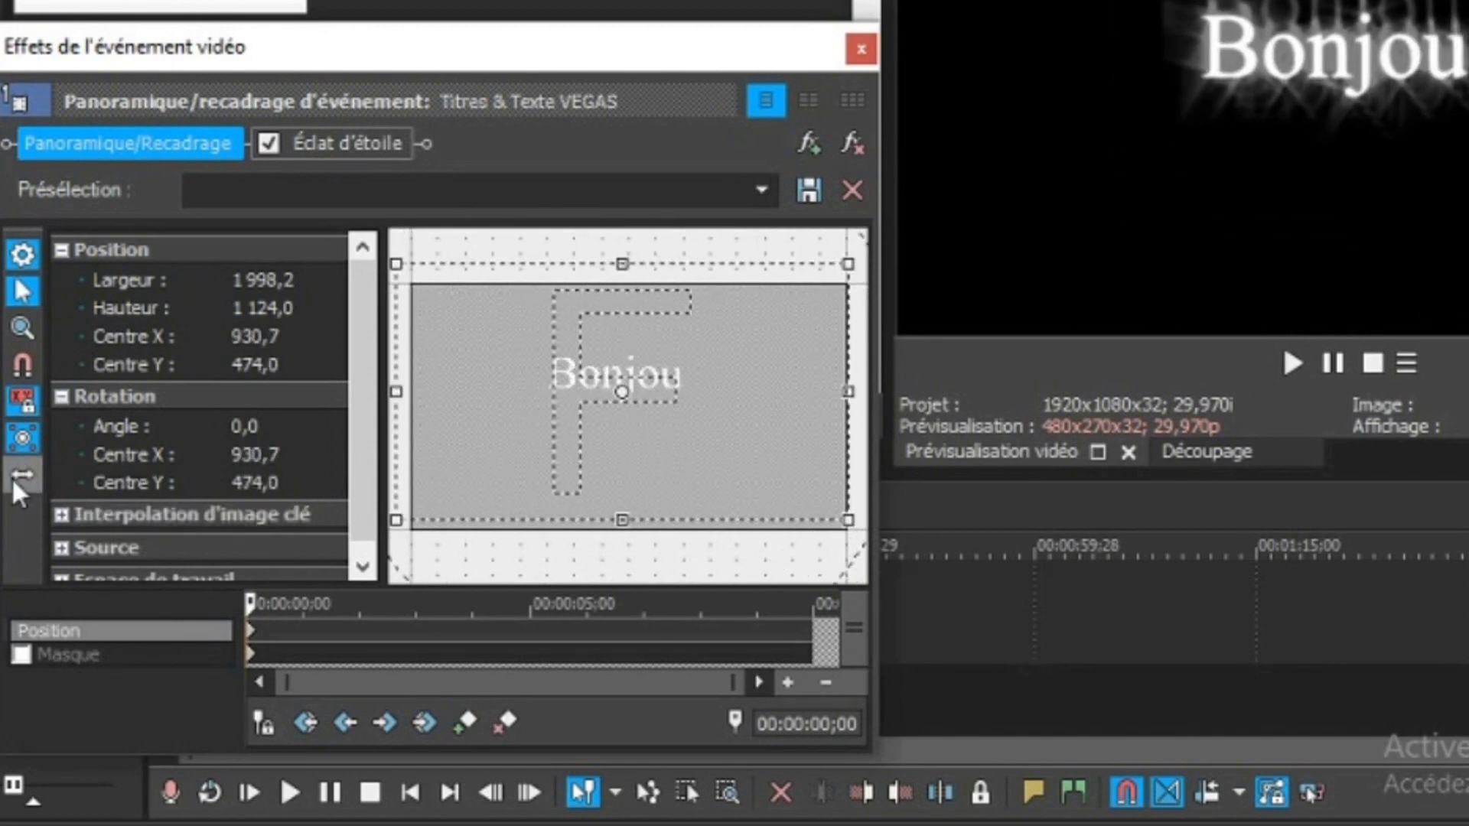
pyautogui.moveTo(533, 426); pyautogui.dragTo(466, 492)
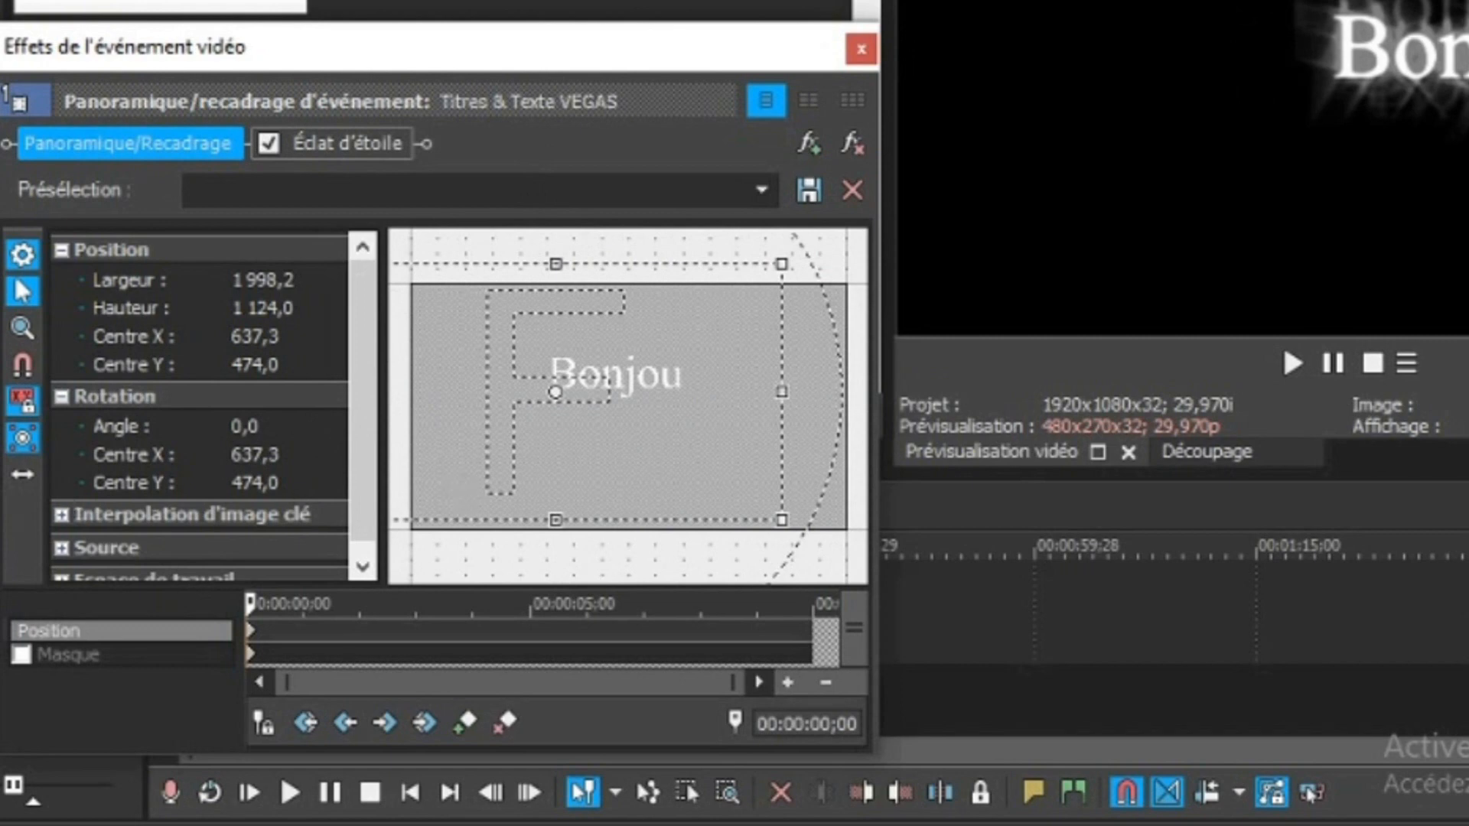
# Step: Restrict crop frame movement to vertical and shift it to Y 811,3, and with free movement bring it to about X 974,7, Y 569,3
pyautogui.click(23, 477)
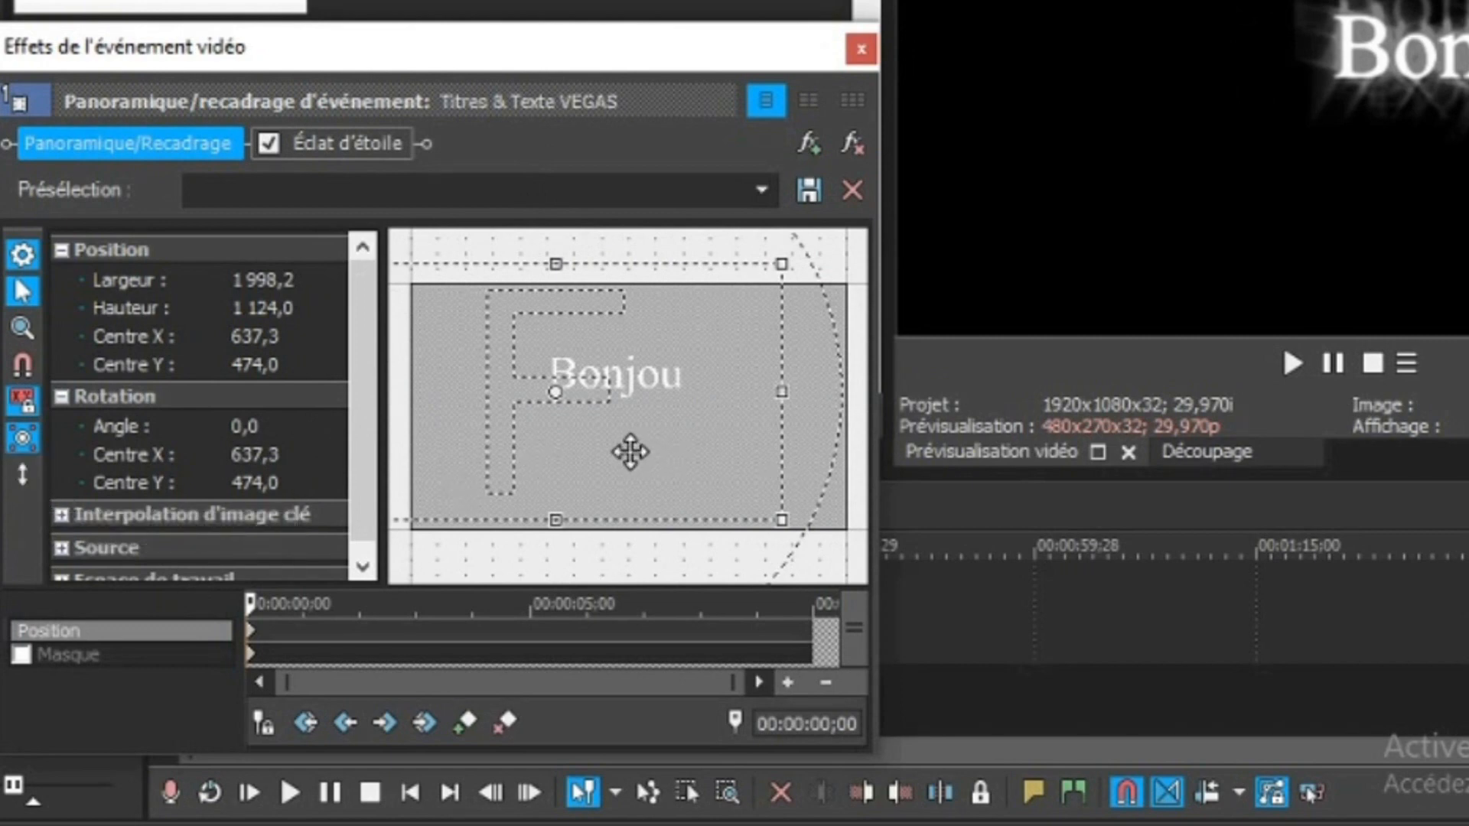
pyautogui.moveTo(629, 452); pyautogui.dragTo(580, 528)
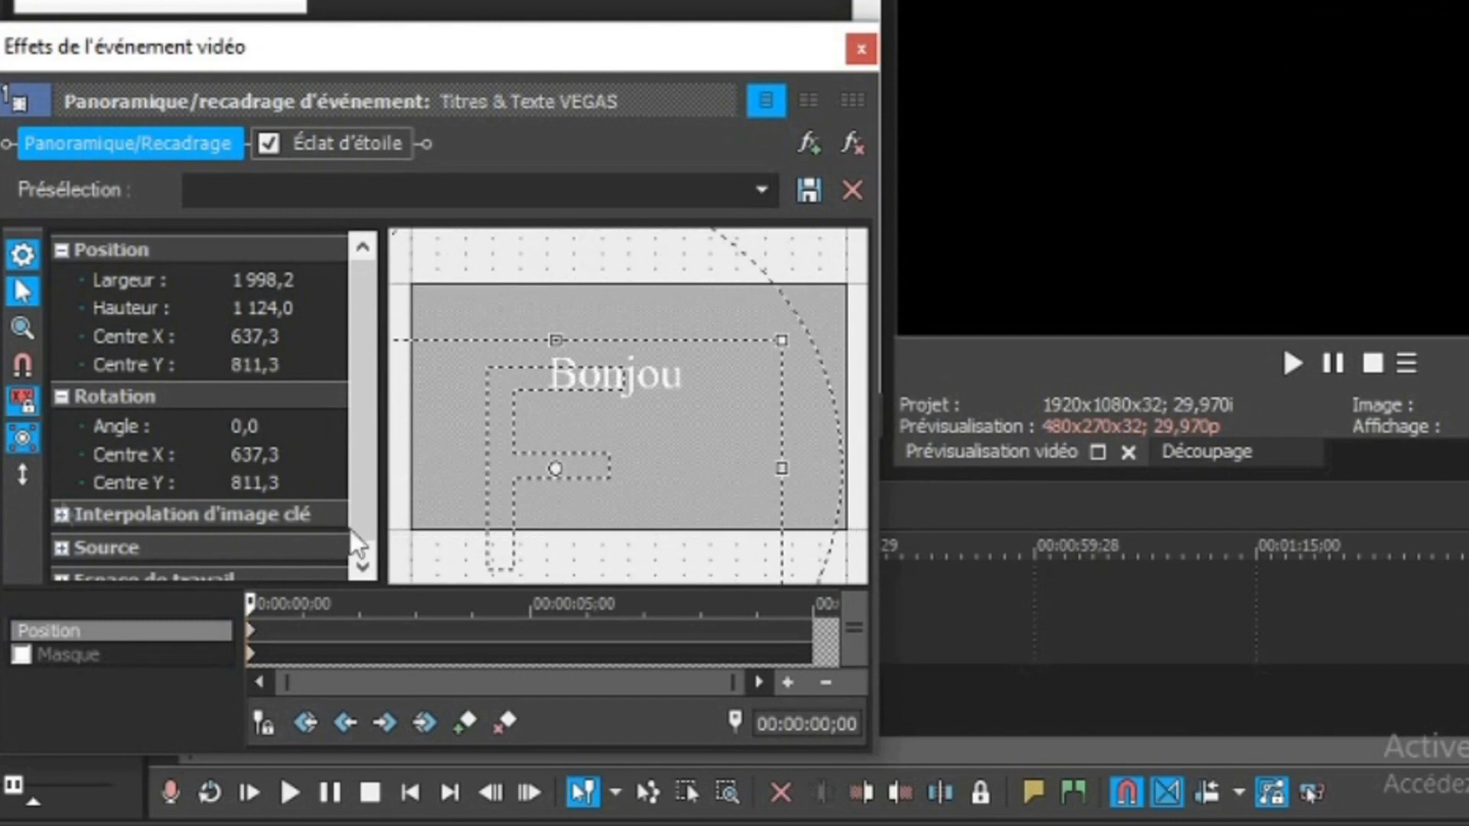
pyautogui.click(22, 478)
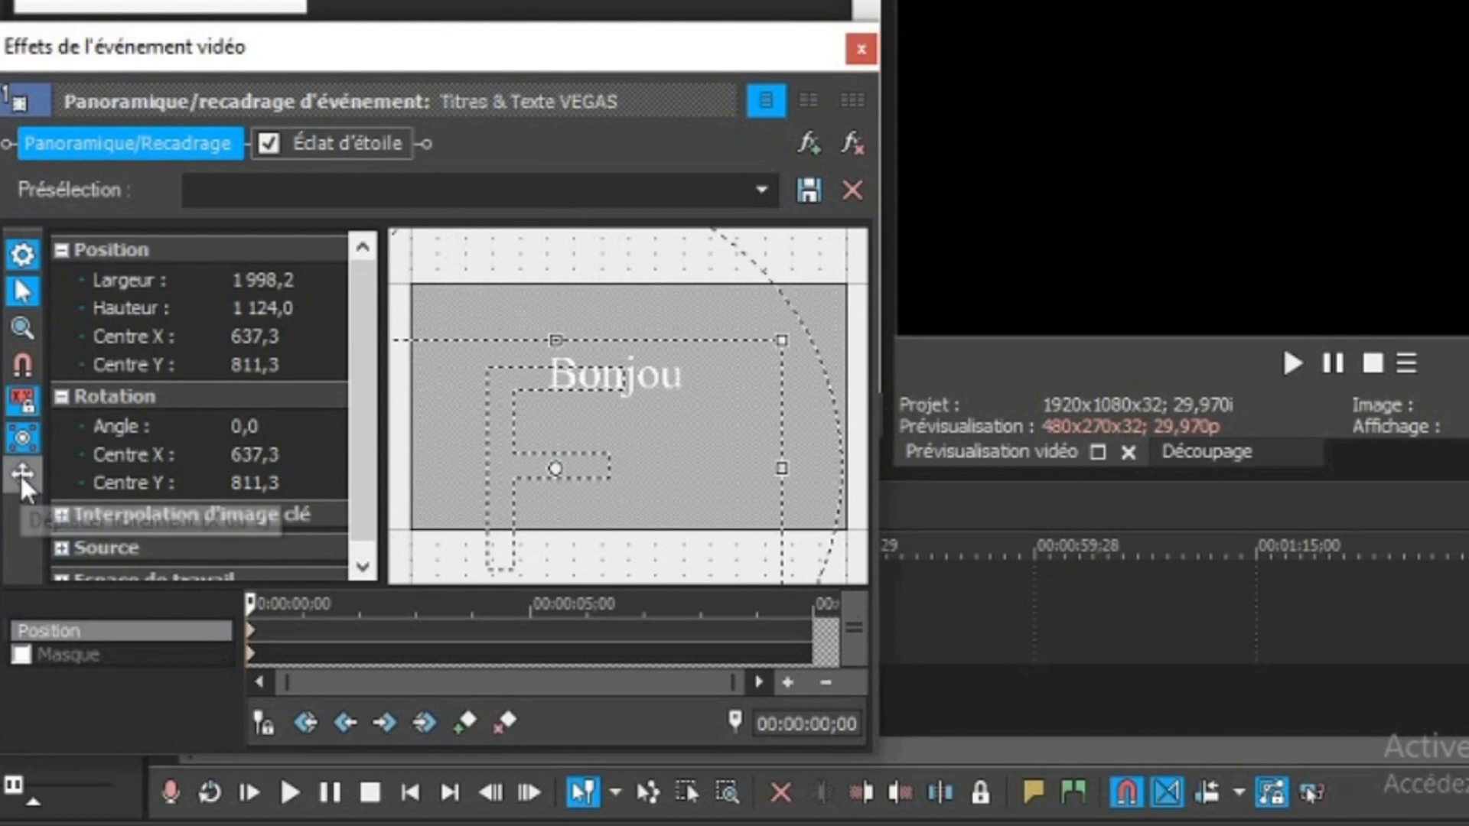
pyautogui.moveTo(612, 390); pyautogui.dragTo(685, 332)
# Step: Restore the crop frame to its default framing, show the Masque settings, and close the event effects window
pyautogui.rightClick(687, 332)
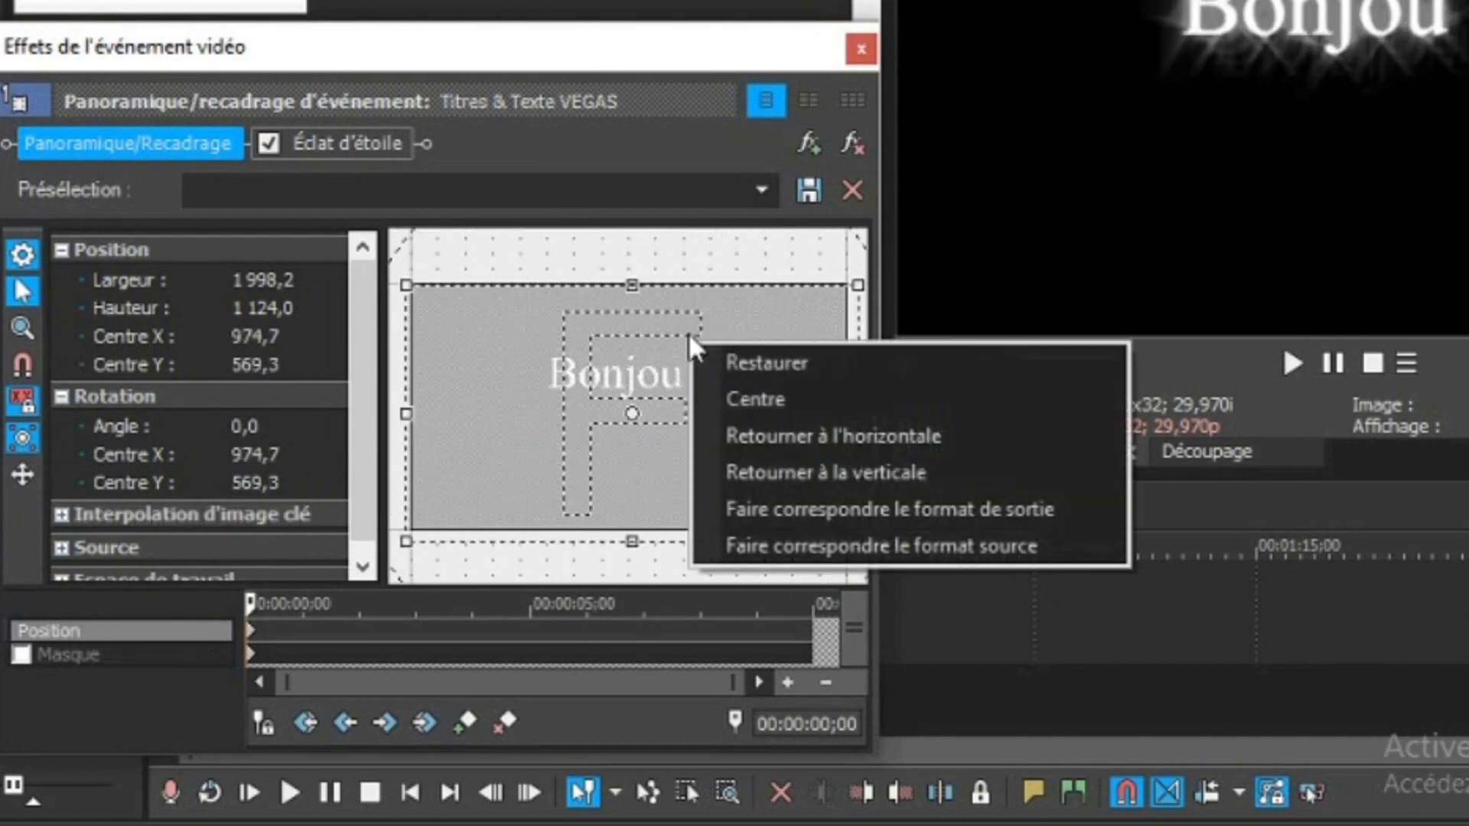
pyautogui.click(742, 365)
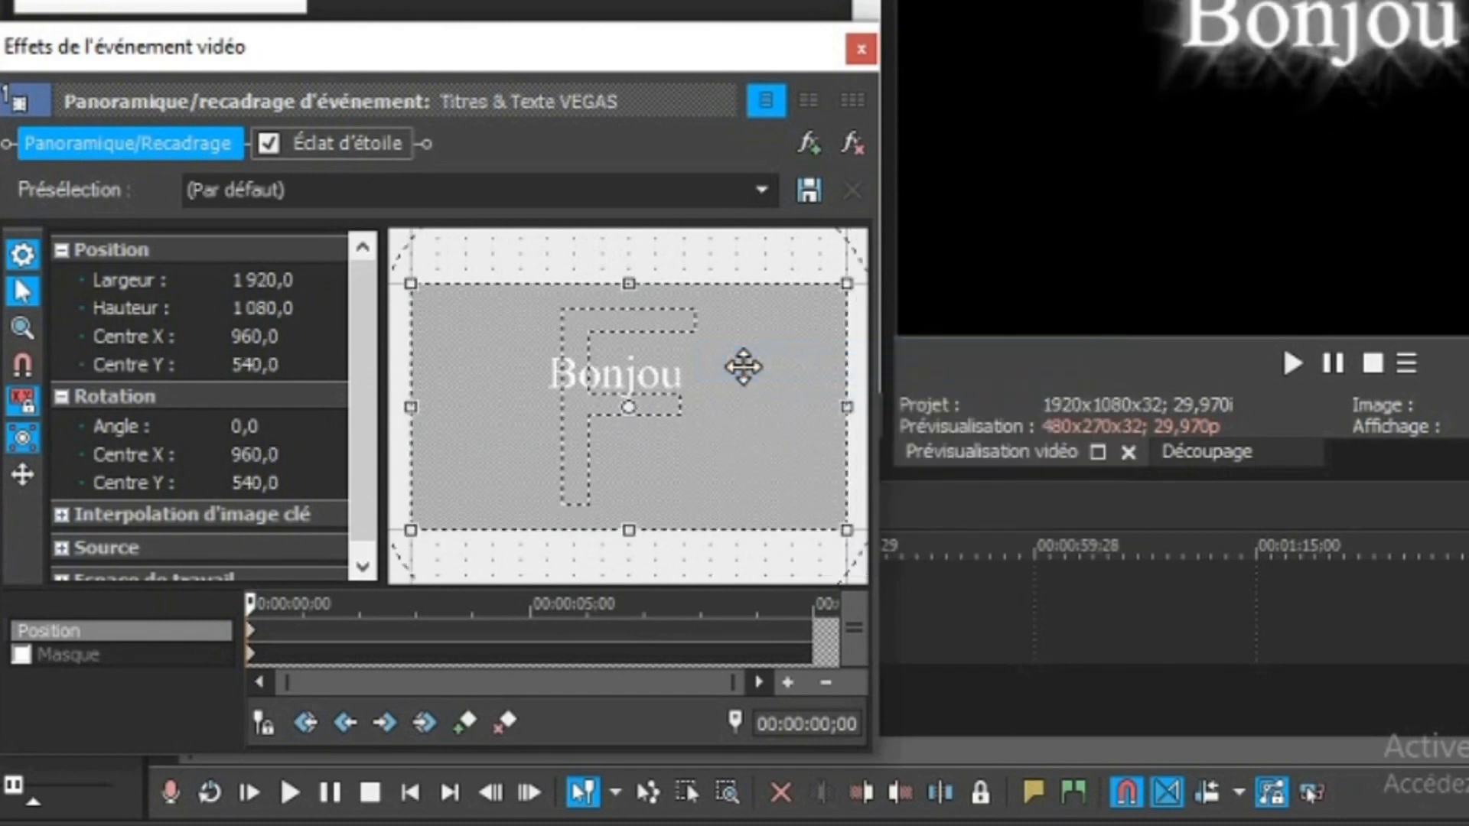
pyautogui.click(82, 654)
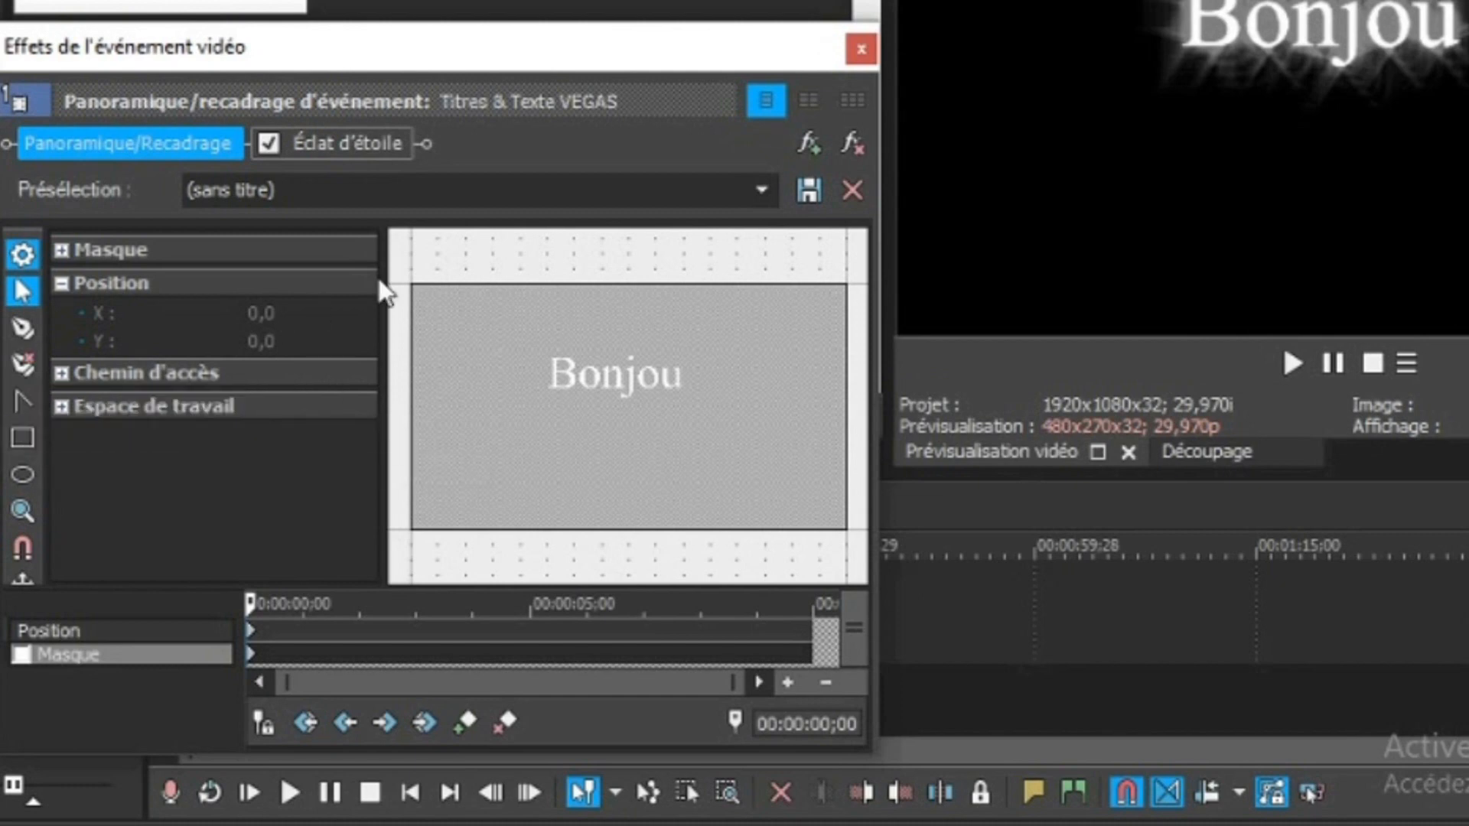
pyautogui.click(862, 50)
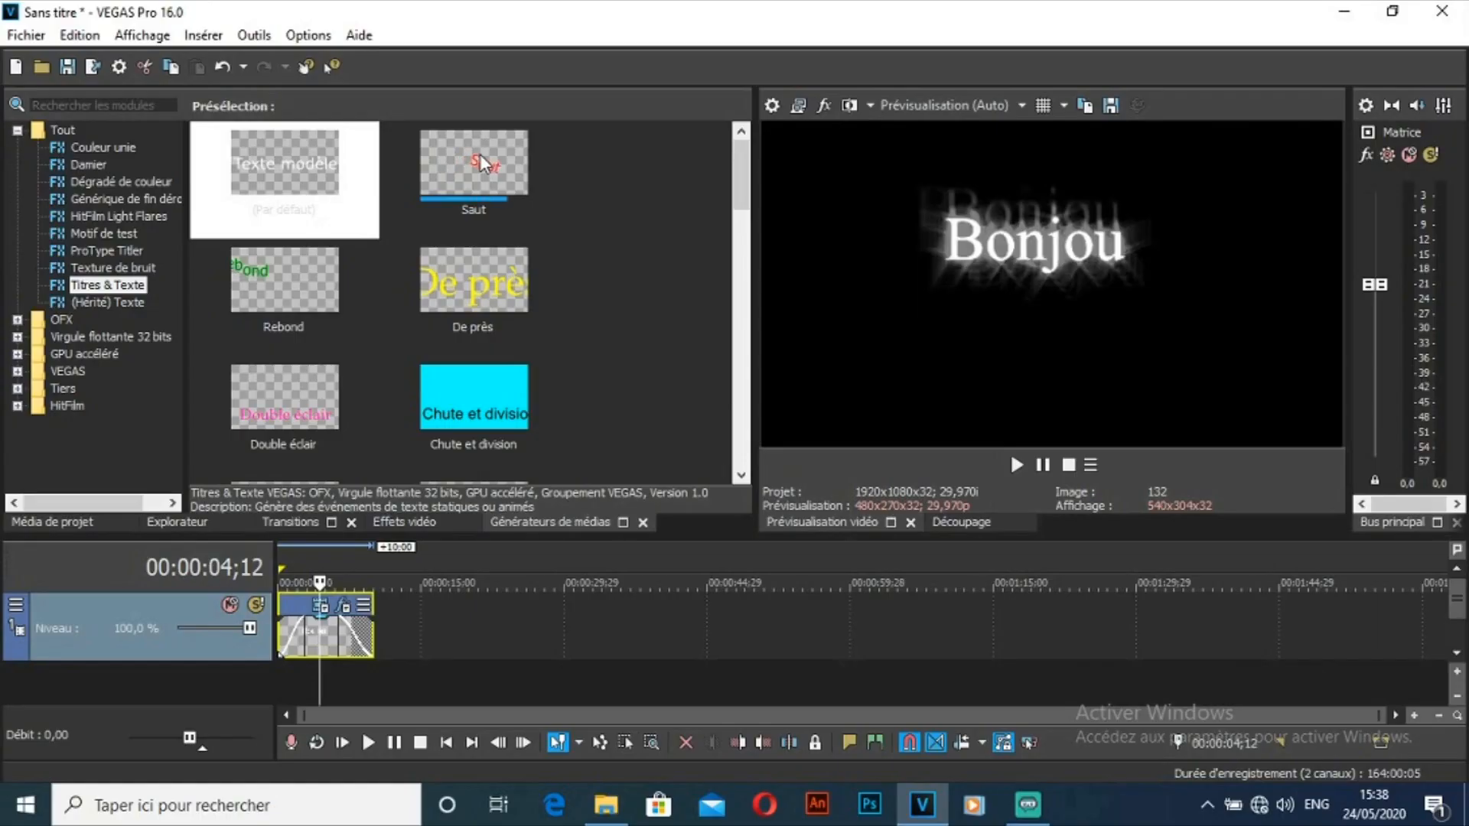
# Step: Add a title event with the Saut preset directly after the Bonjou event on the timeline and play it from its start
pyautogui.moveTo(474, 154); pyautogui.dragTo(464, 538)
pyautogui.moveTo(389, 609); pyautogui.dragTo(388, 611)
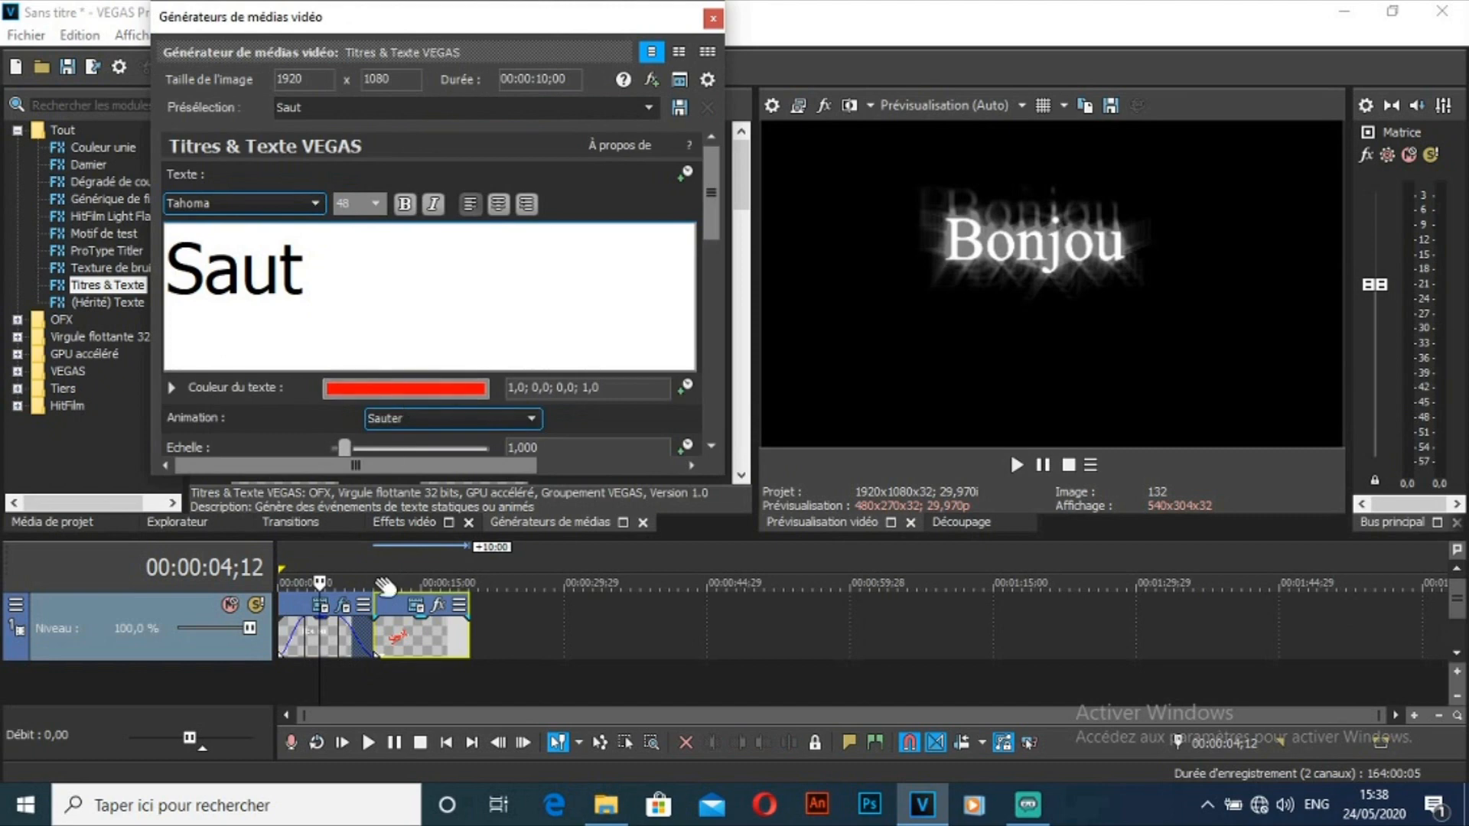
pyautogui.click(373, 560)
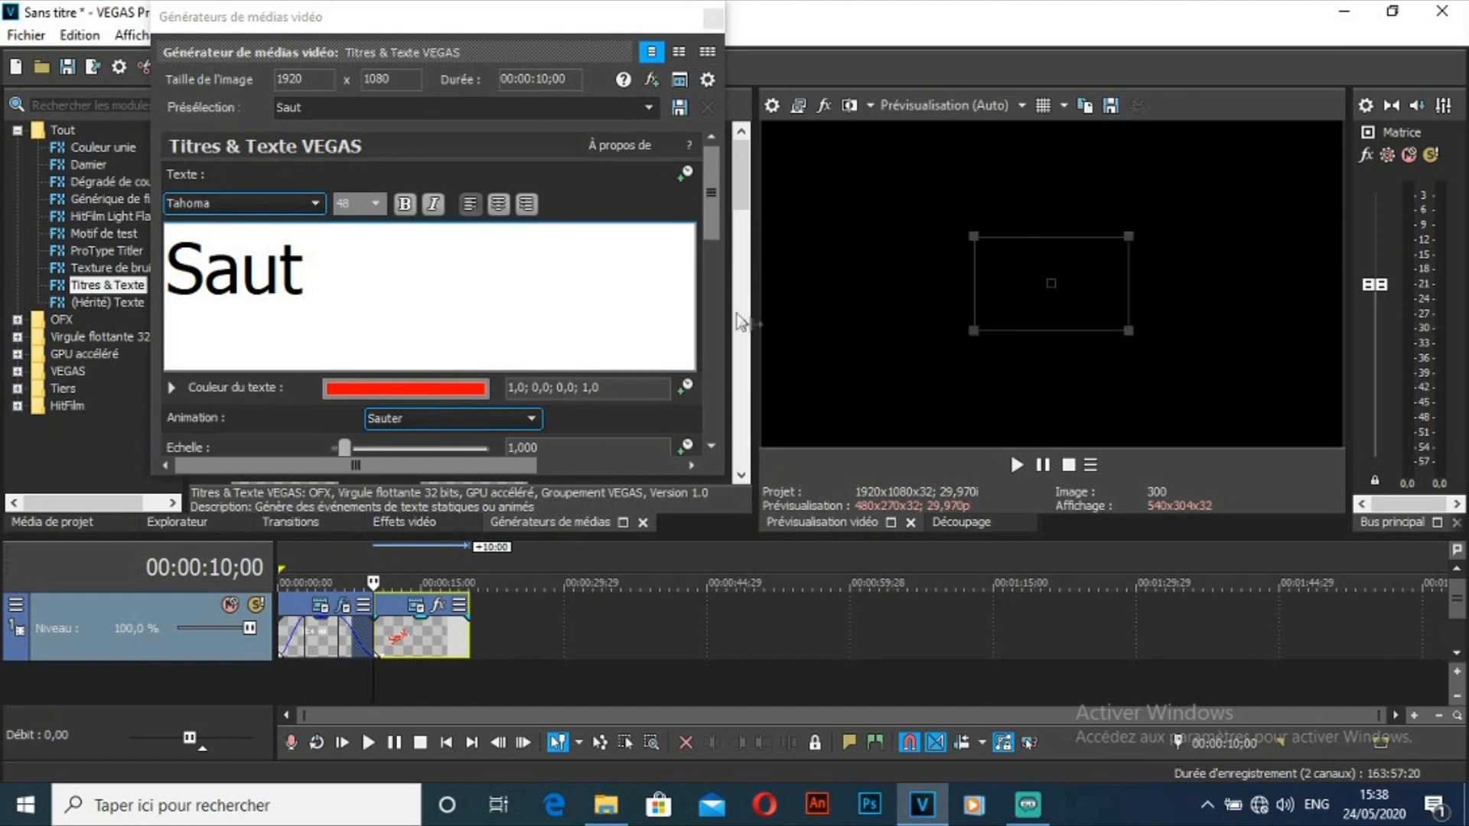
pyautogui.press('space')
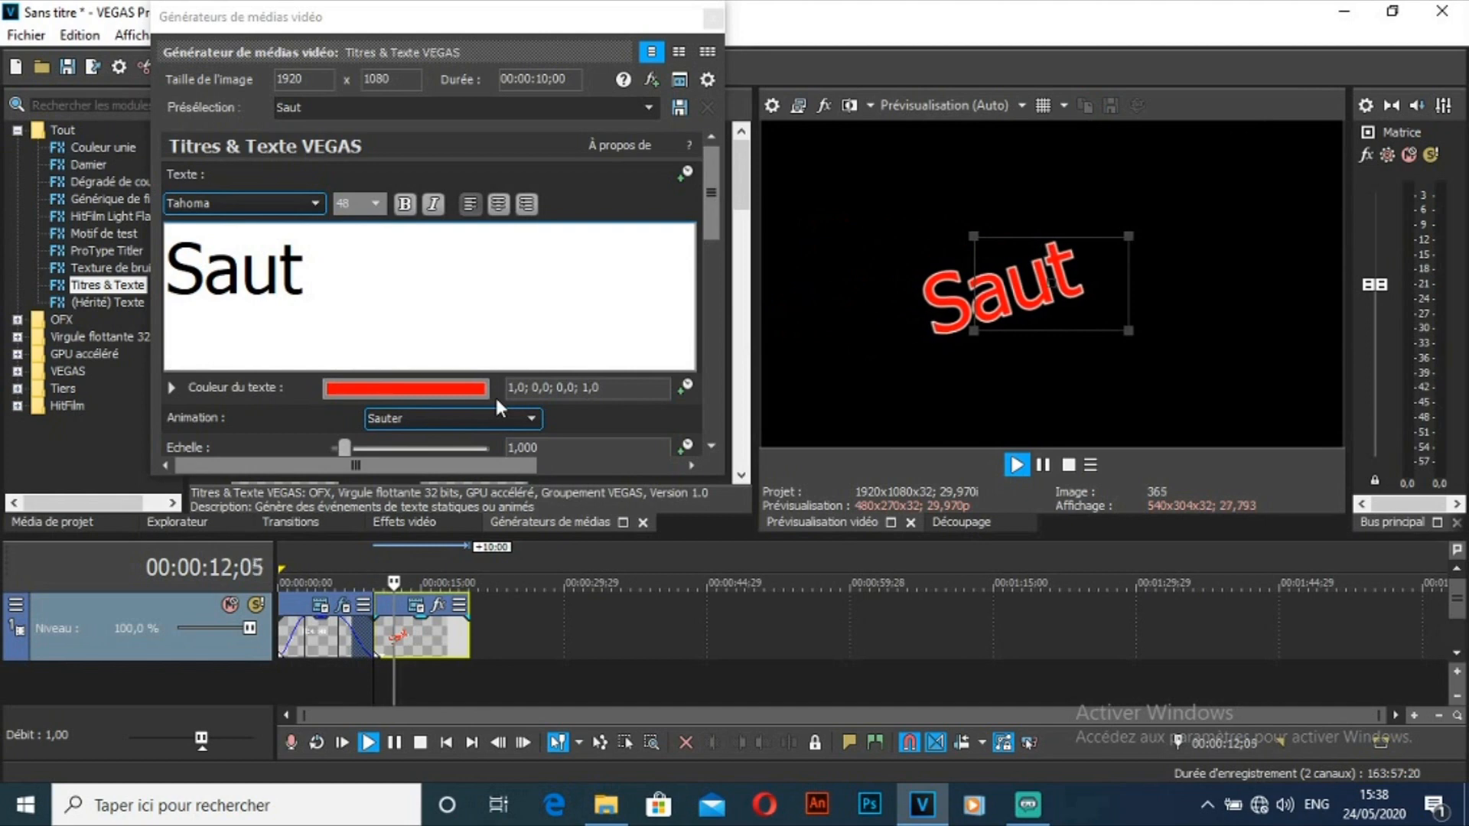
# Step: Set the Saut title's text colour to yellow with the values 1,0; 0,9; 0,26; 1,0
pyautogui.click(446, 384)
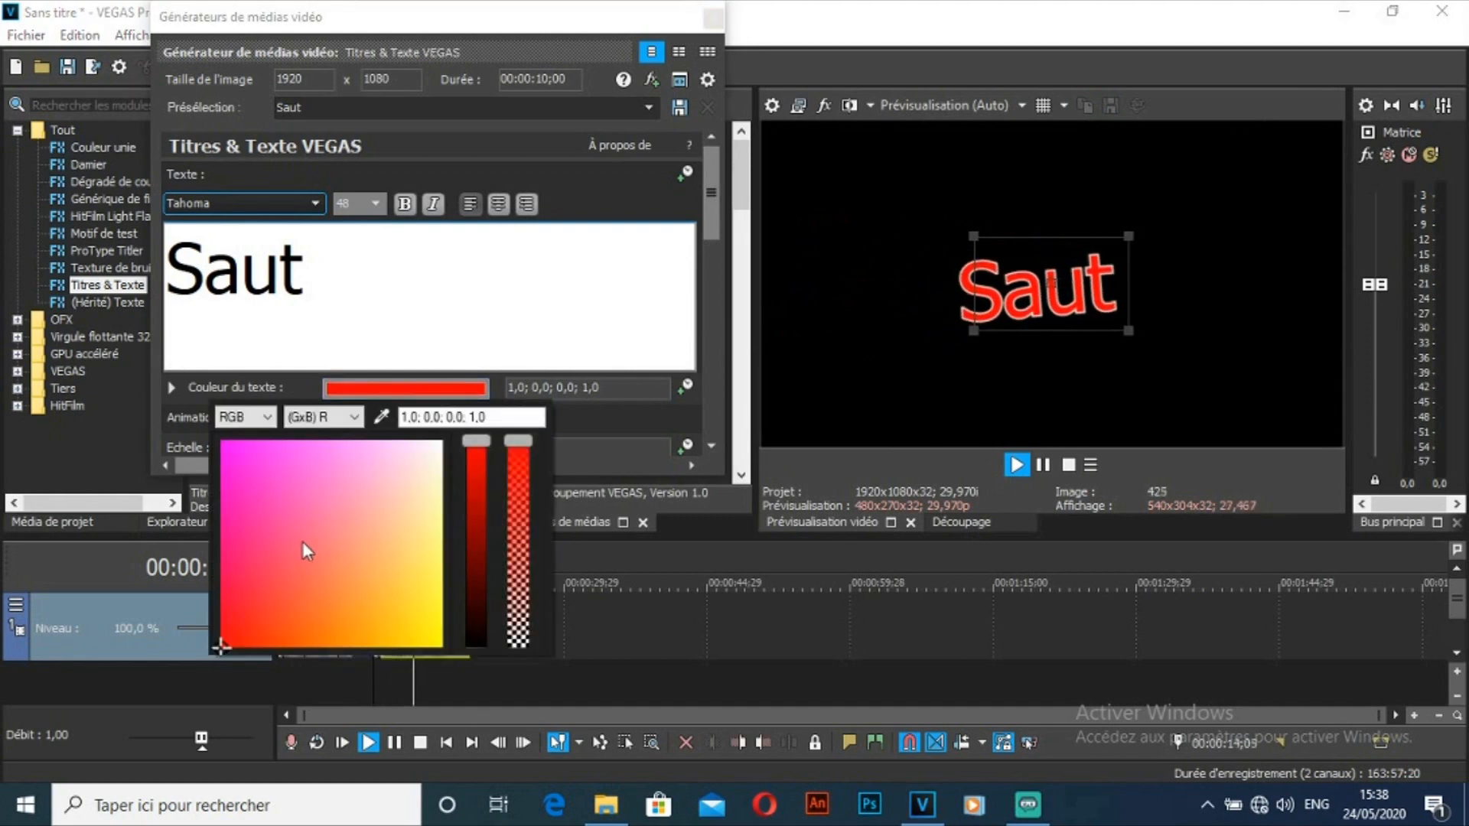
pyautogui.click(421, 596)
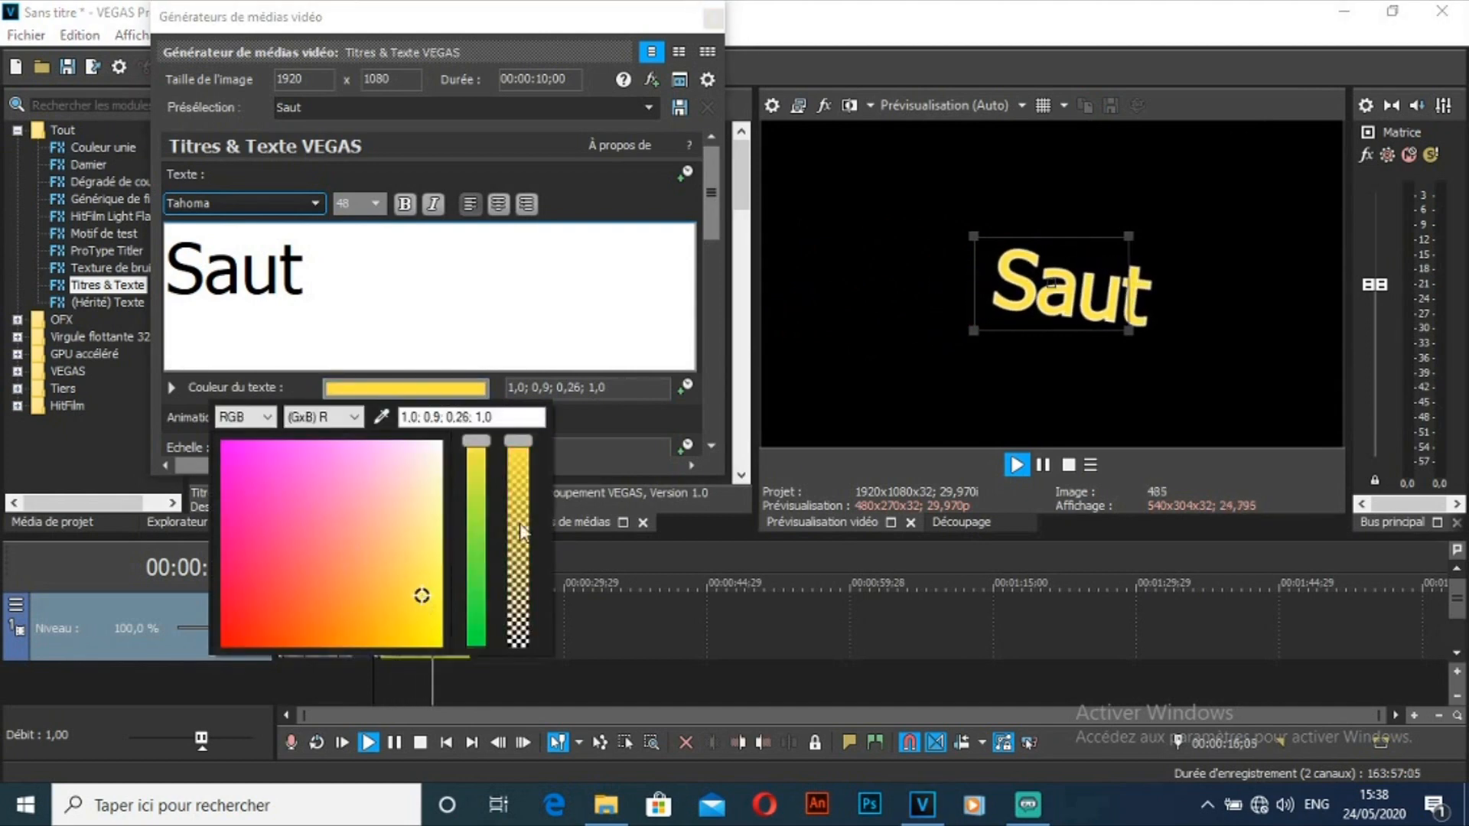
pyautogui.click(710, 219)
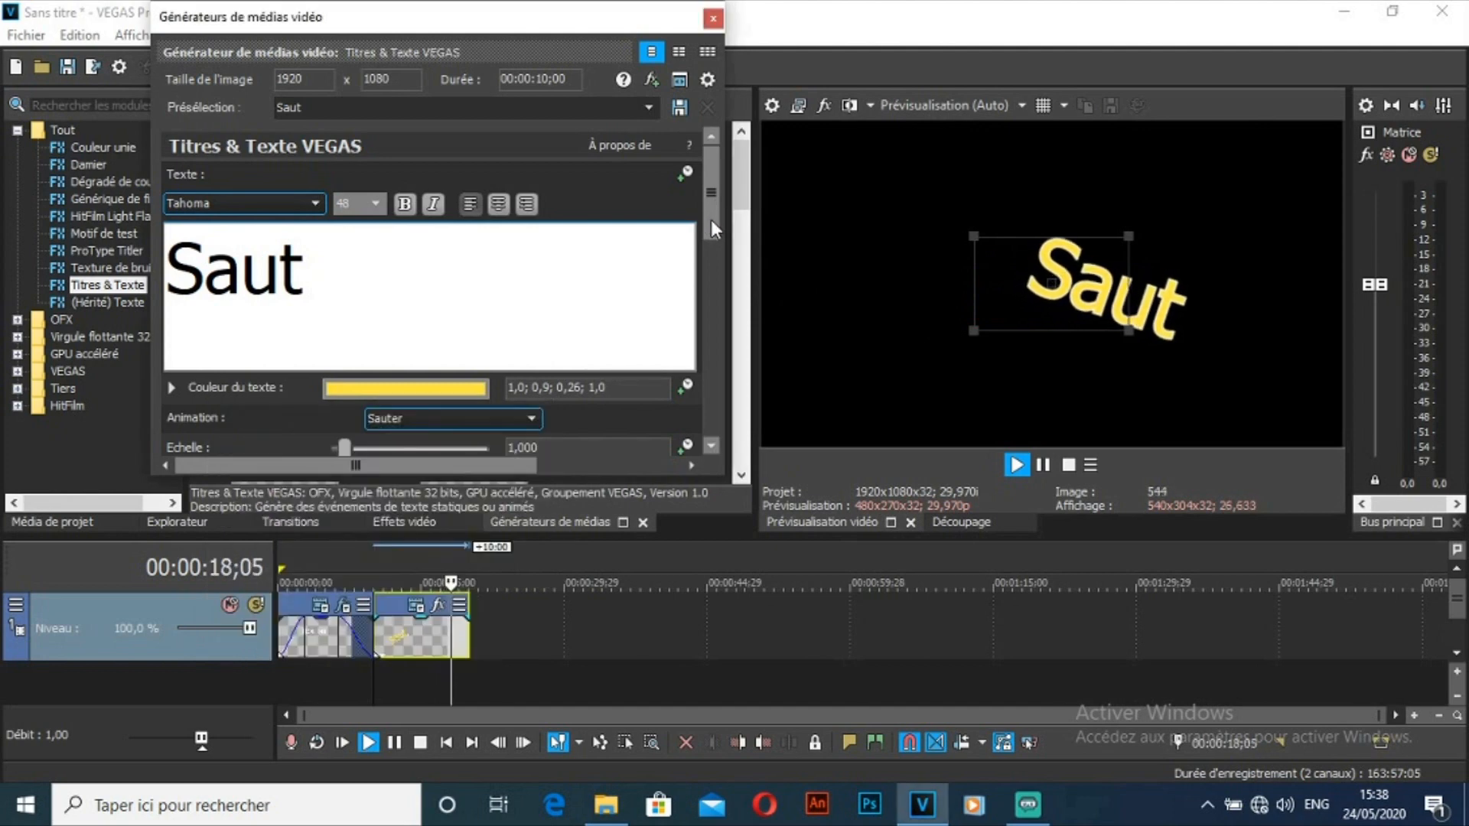
# Step: Replay the Saut event from its start and increase the title's scale to about 2,053
pyautogui.moveTo(710, 218); pyautogui.dragTo(755, 439)
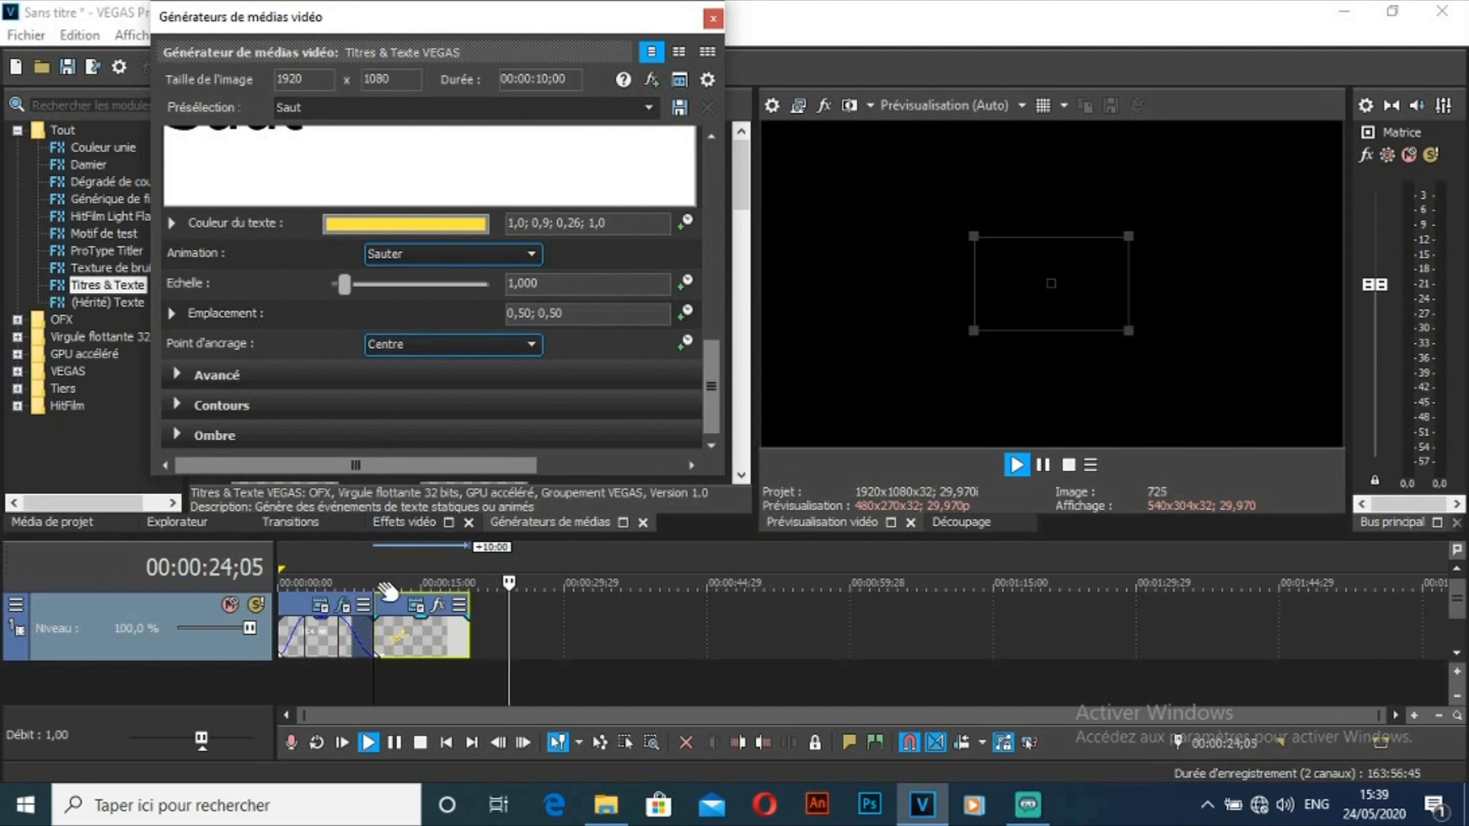
pyautogui.click(374, 558)
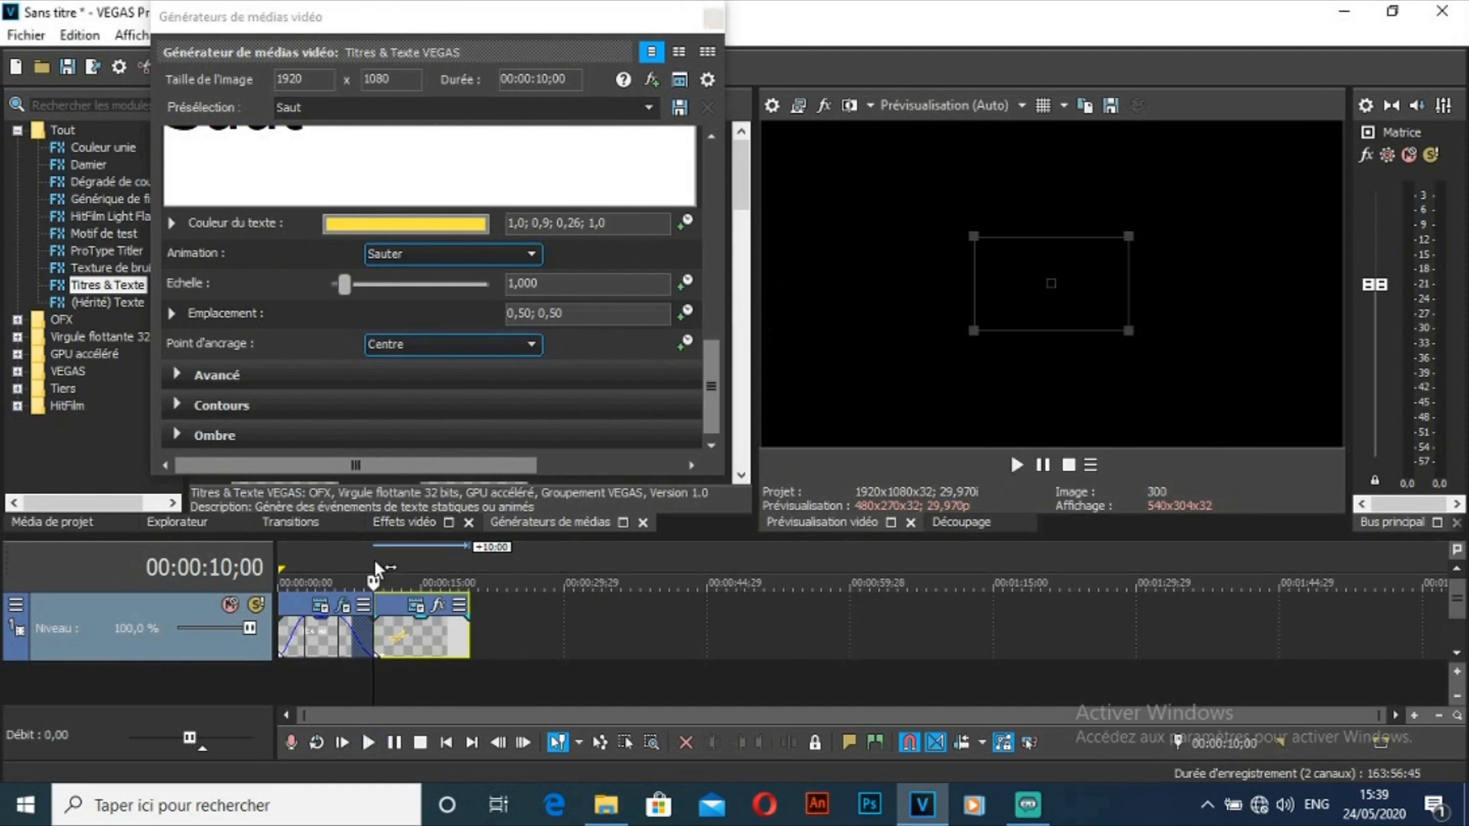
pyautogui.press('space')
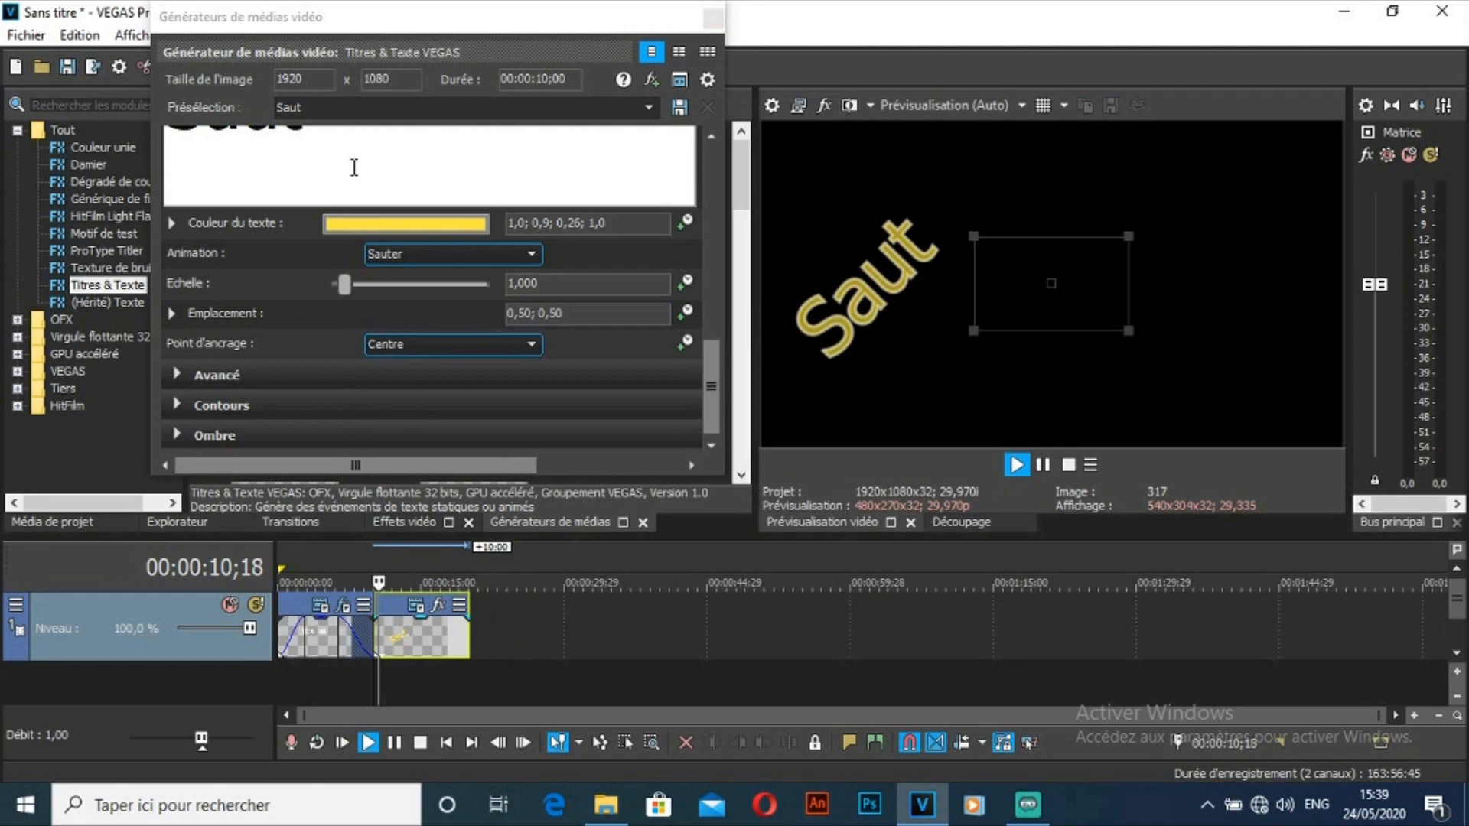
pyautogui.moveTo(346, 283)
pyautogui.mouseDown()
pyautogui.moveTo(382, 283)
pyautogui.moveTo(362, 283)
pyautogui.mouseUp()
# Step: Move the Saut title's location to about 0,48; 0,49, and view the anchor point options while keeping Centre
pyautogui.click(169, 313)
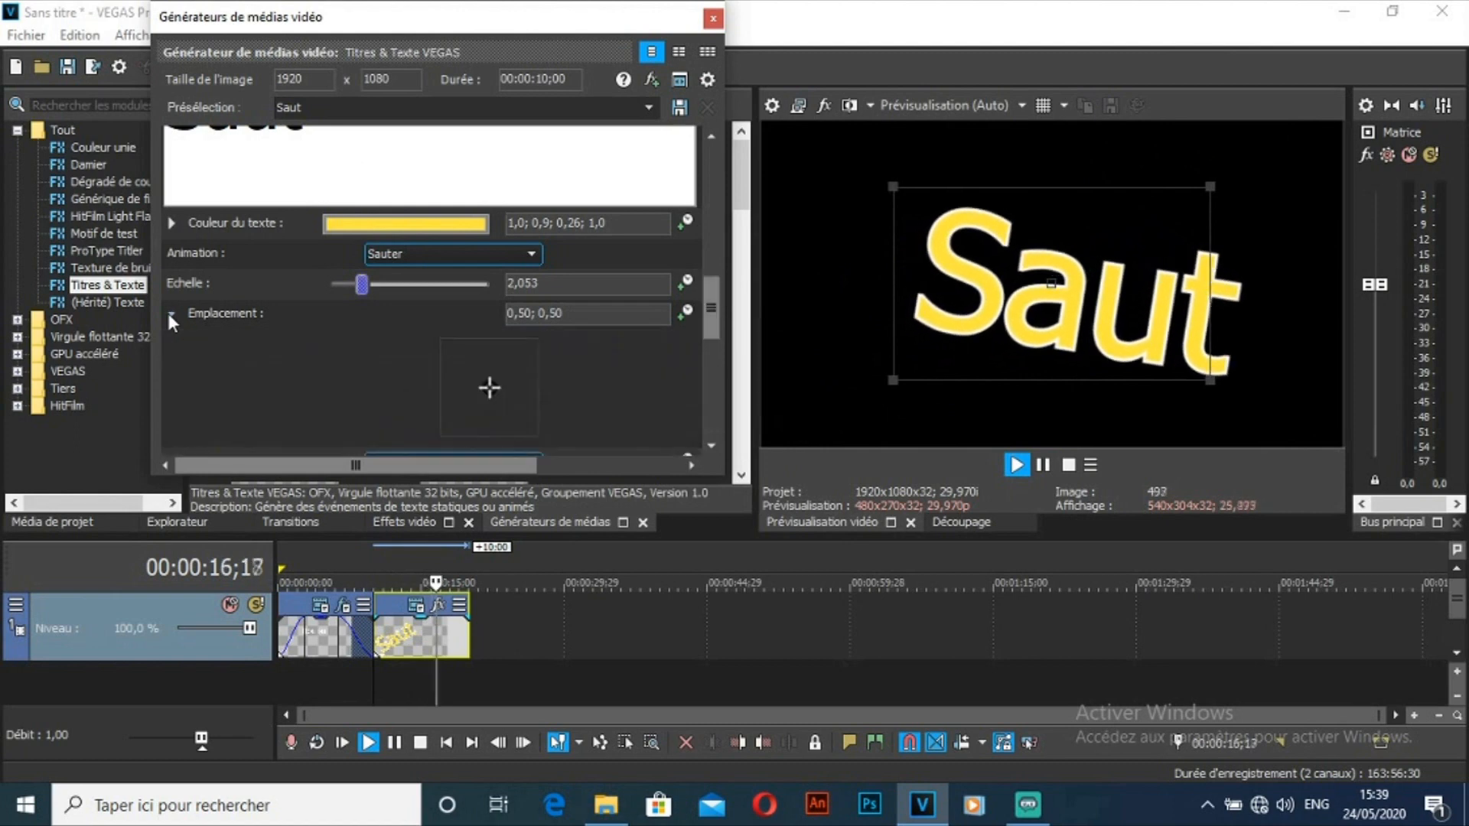
pyautogui.moveTo(489, 390)
pyautogui.mouseDown()
pyautogui.moveTo(457, 372)
pyautogui.moveTo(488, 389)
pyautogui.mouseUp()
pyautogui.click(170, 314)
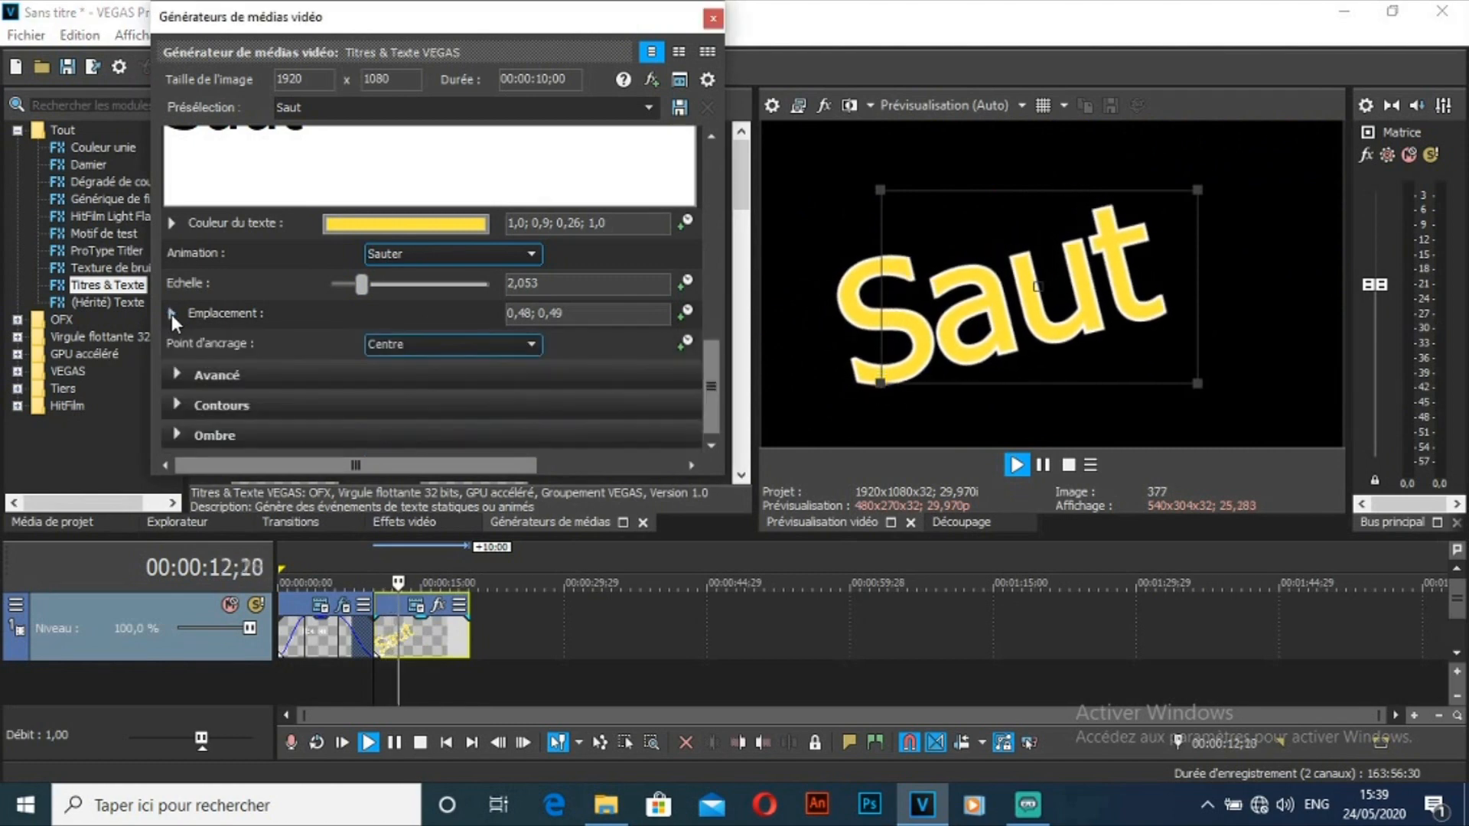
pyautogui.click(470, 344)
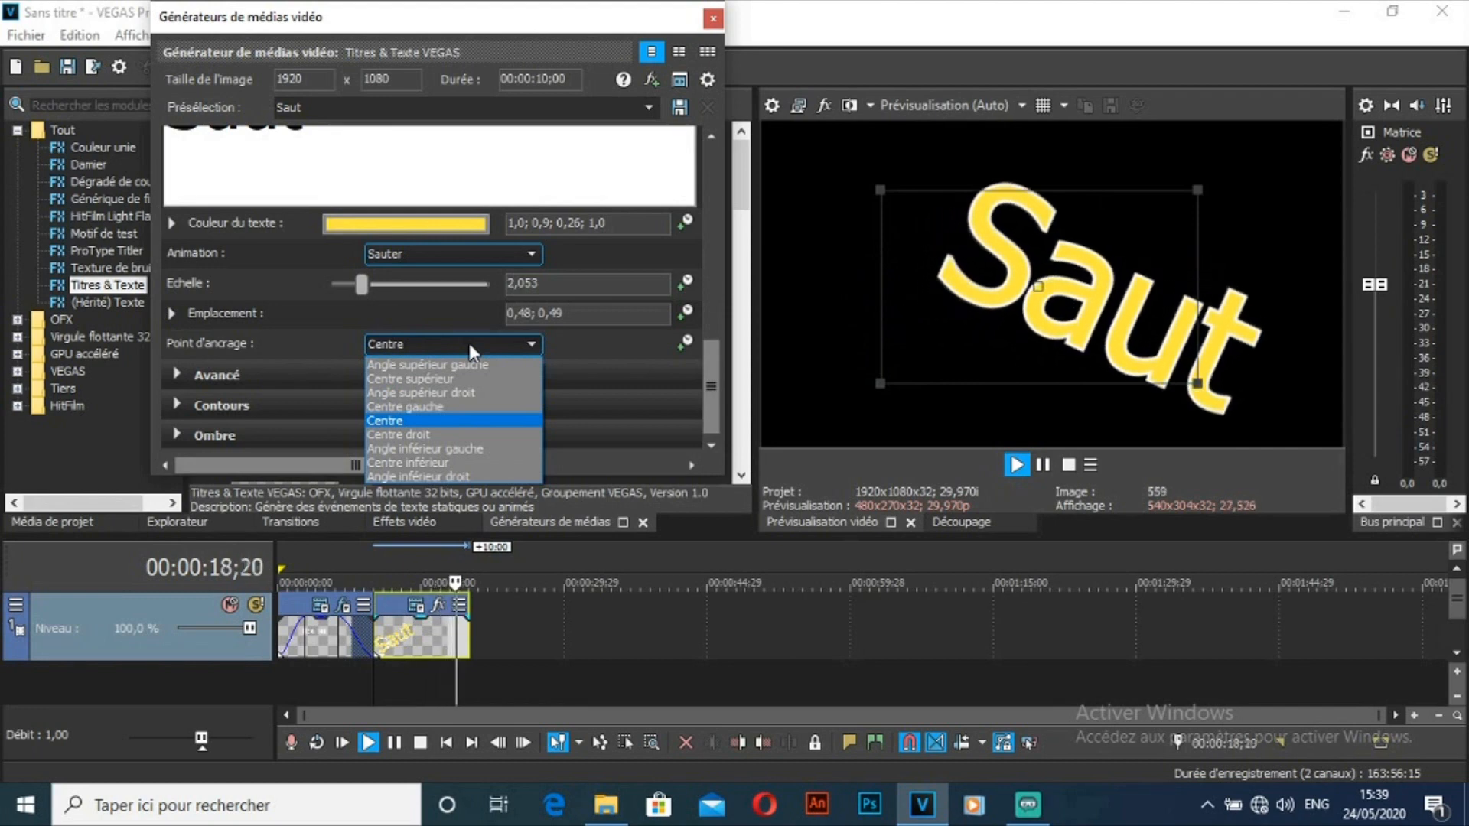
pyautogui.click(258, 337)
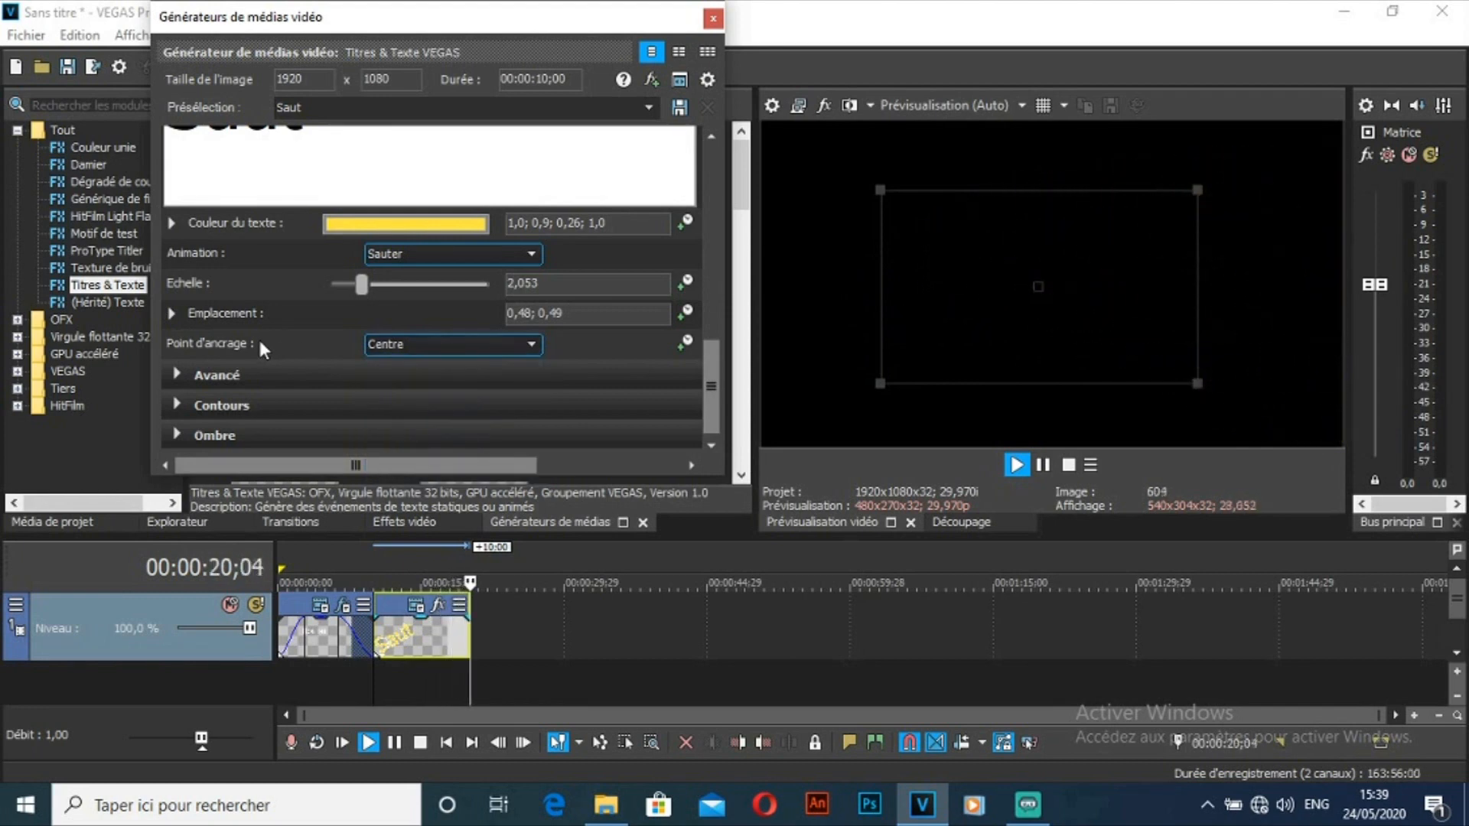
# Step: Expand the Avancé settings, replay the Saut event from its start, and raise Alignement to about 2,211
pyautogui.click(192, 371)
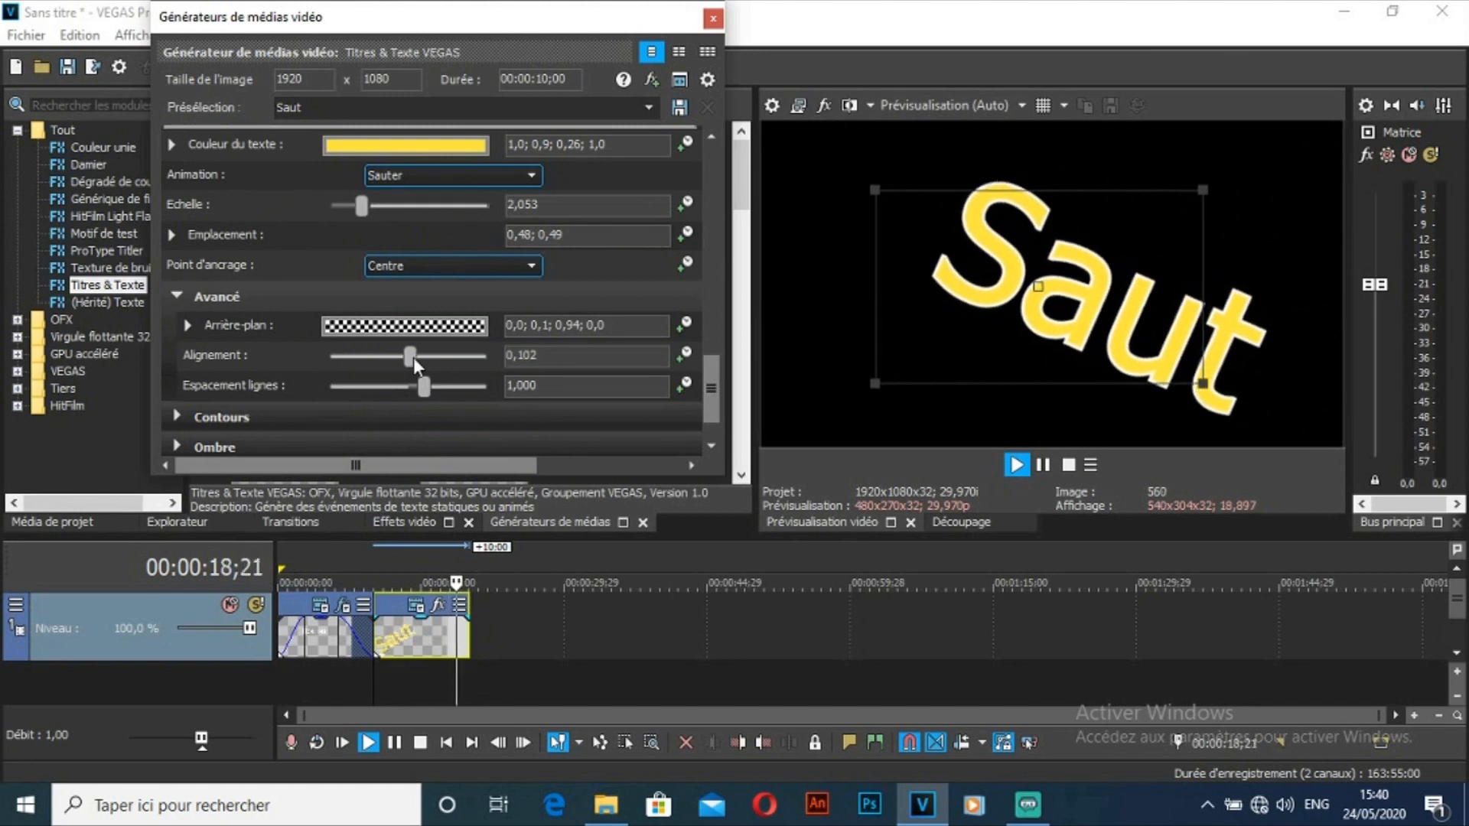
pyautogui.click(369, 552)
pyautogui.press('space')
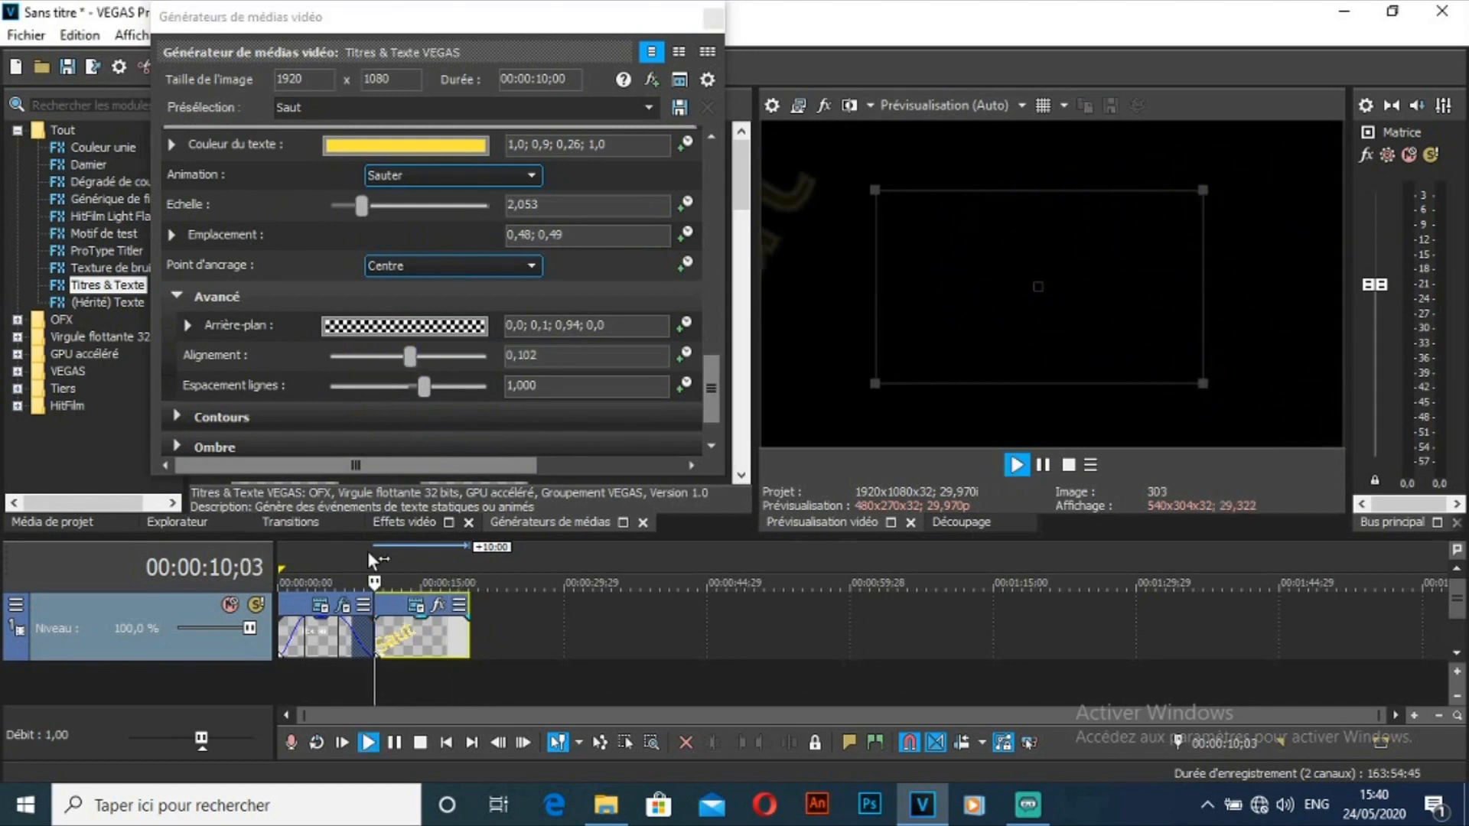
pyautogui.click(411, 356)
pyautogui.moveTo(411, 356); pyautogui.dragTo(443, 356)
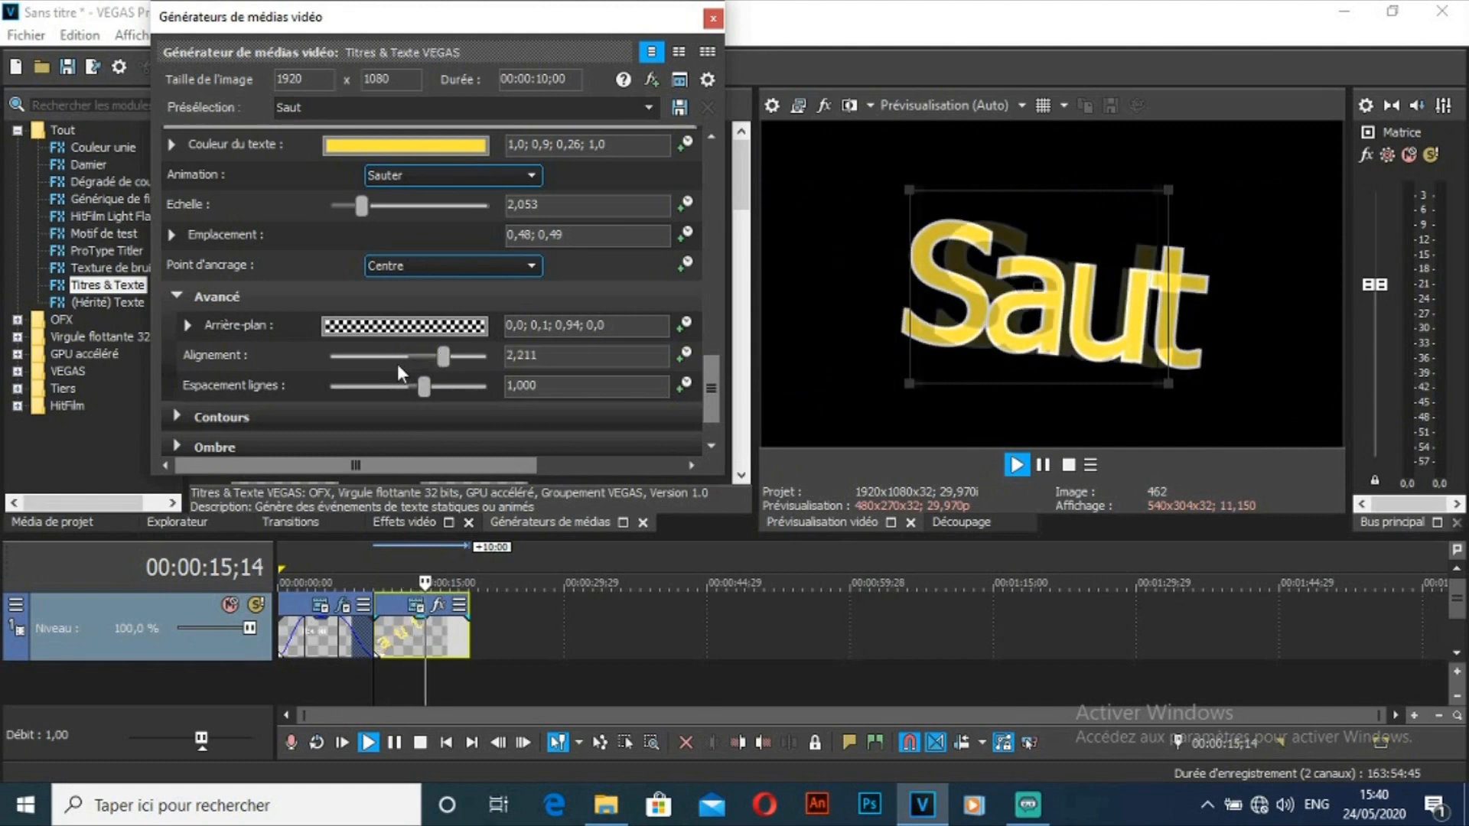
# Step: Set the Saut title's Alignement to about -0,102, and raise Espacement lignes to 5,000 before lowering it again
pyautogui.click(375, 359)
pyautogui.moveTo(379, 364); pyautogui.dragTo(407, 375)
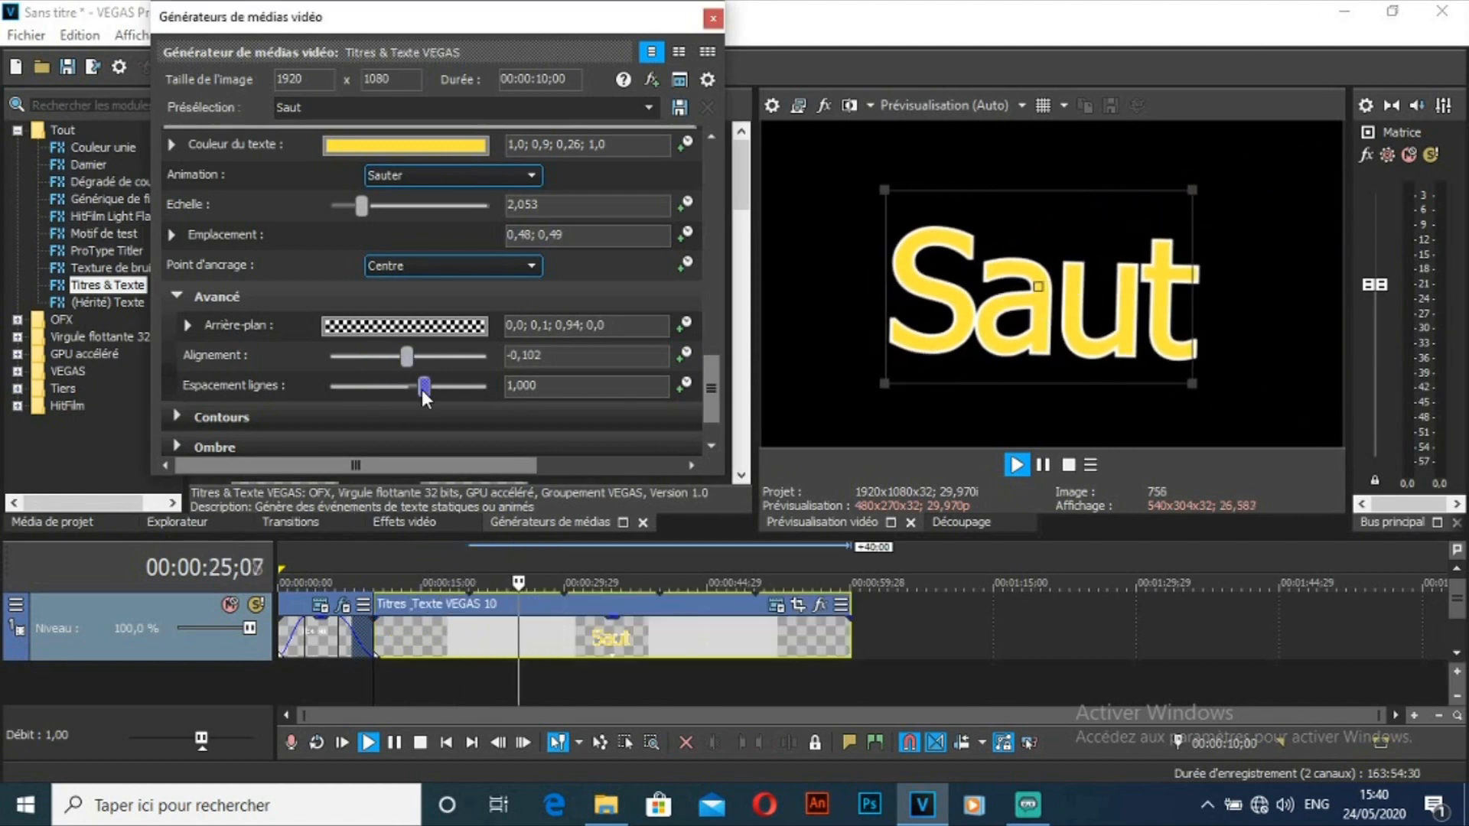
pyautogui.moveTo(423, 392); pyautogui.dragTo(612, 388)
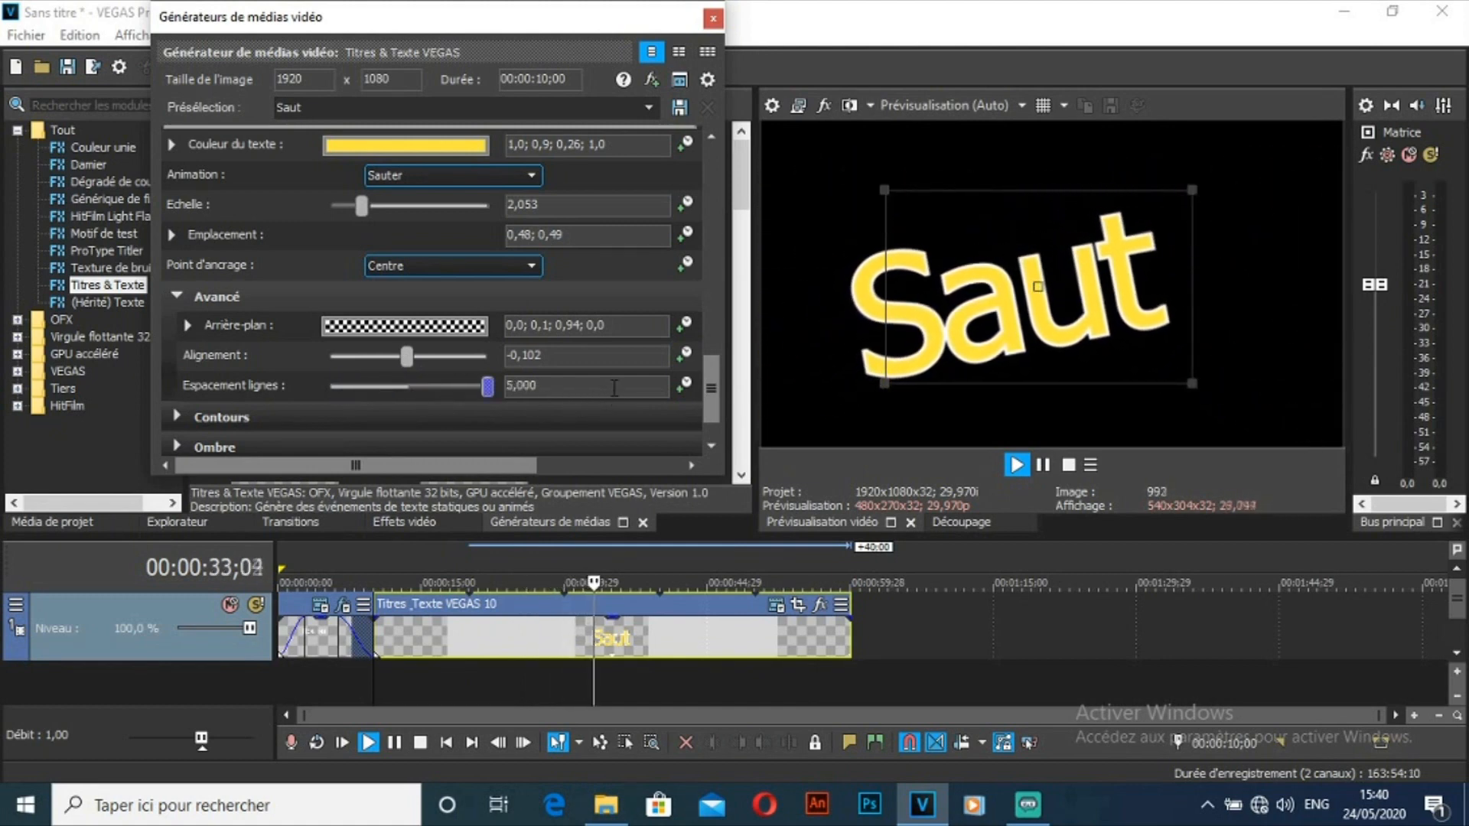
pyautogui.click(386, 387)
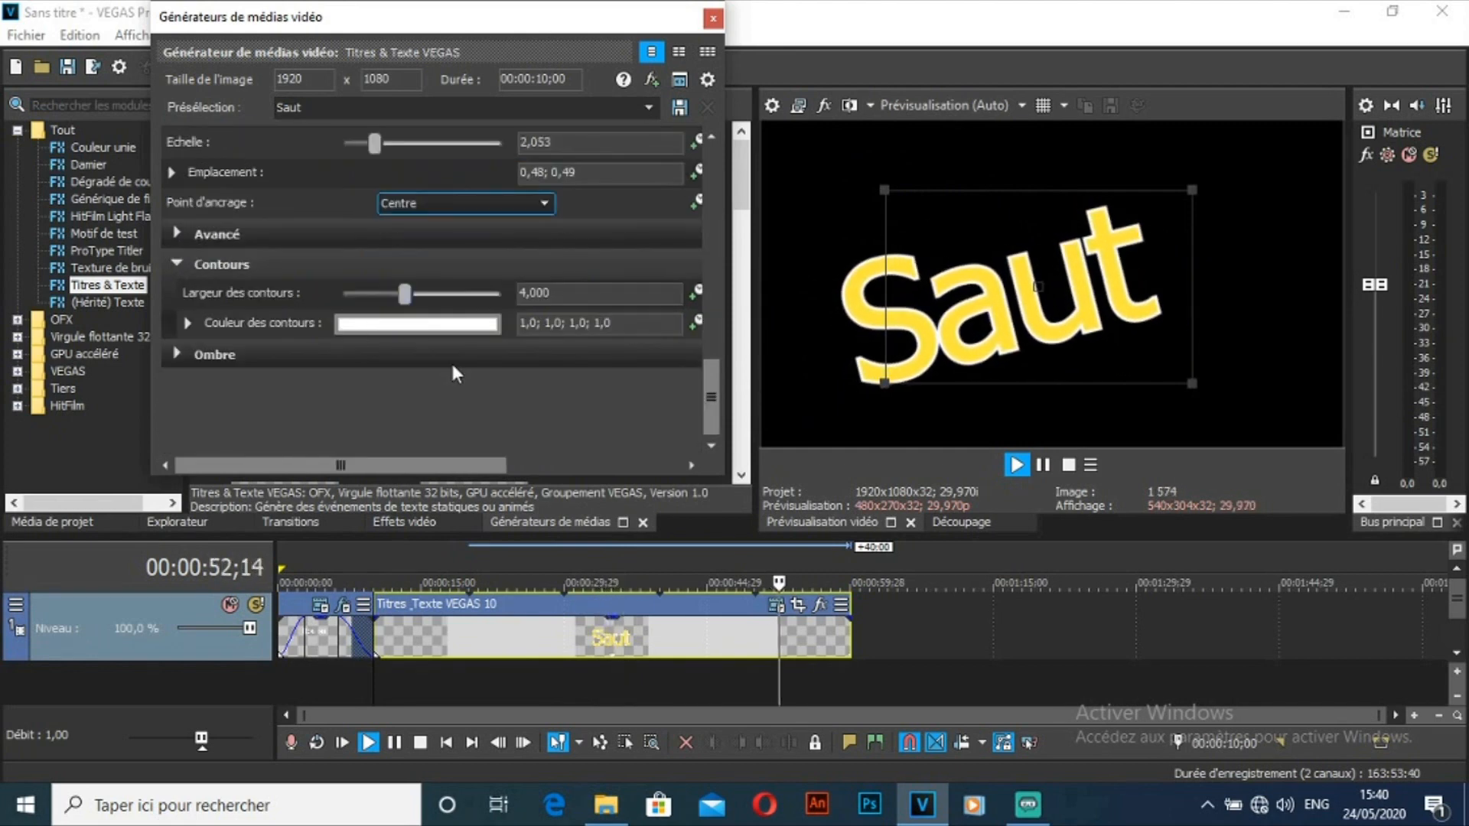
# Step: Set the Saut title's outline colour to magenta with the values 1,0; 0,07; 0,95; 1,0
pyautogui.click(364, 319)
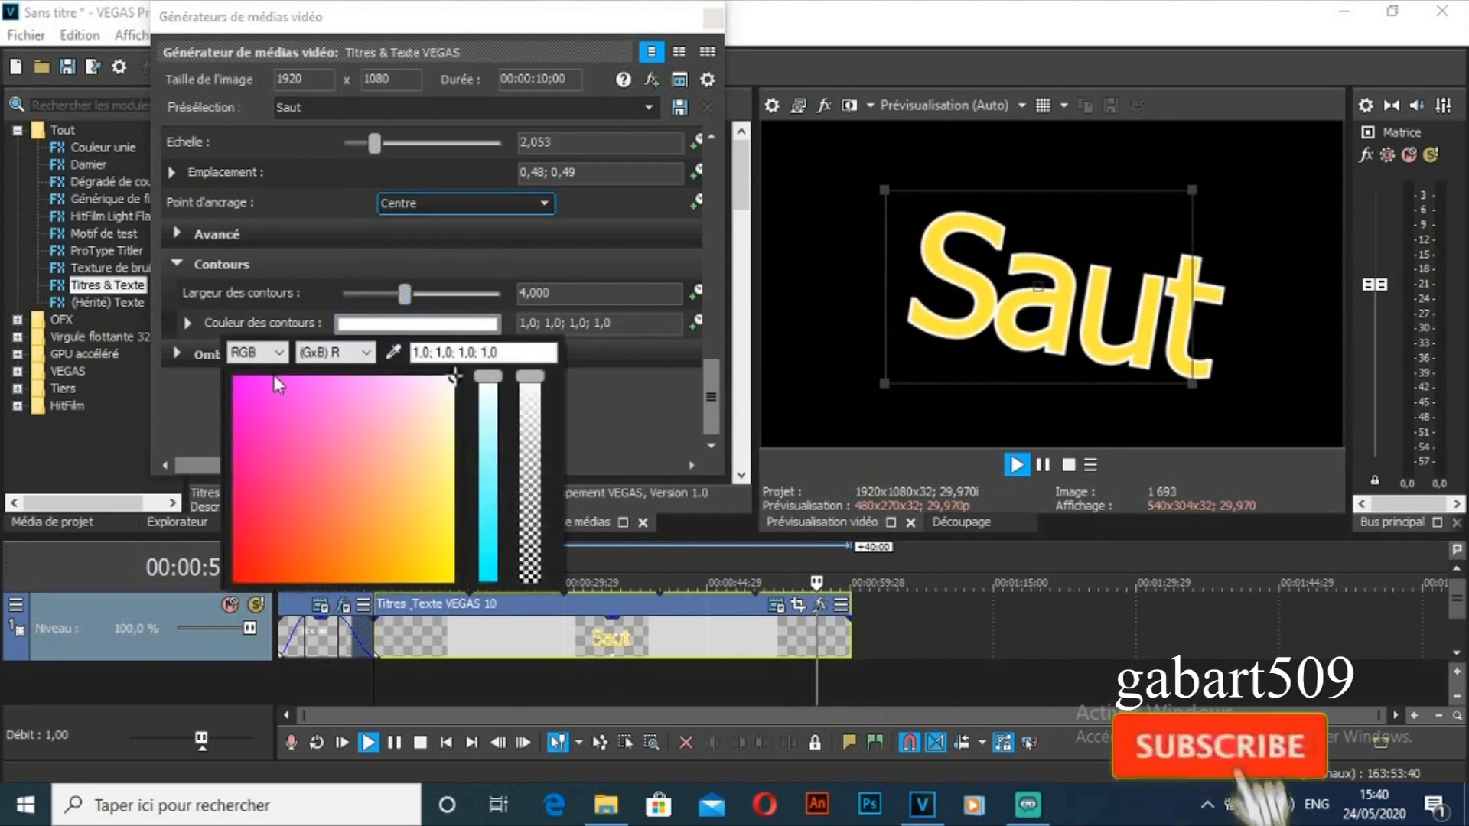
pyautogui.click(249, 387)
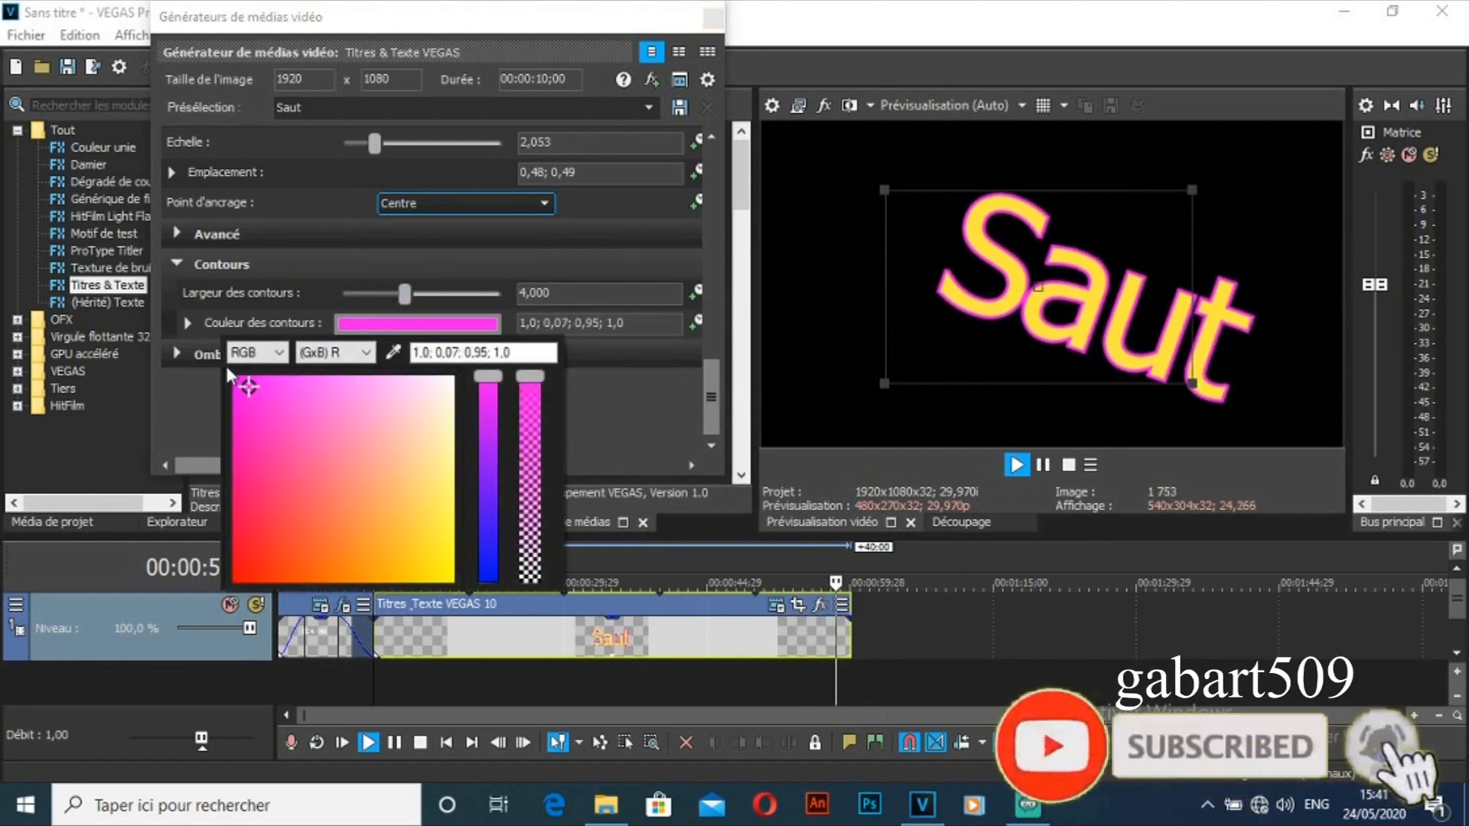
pyautogui.click(395, 258)
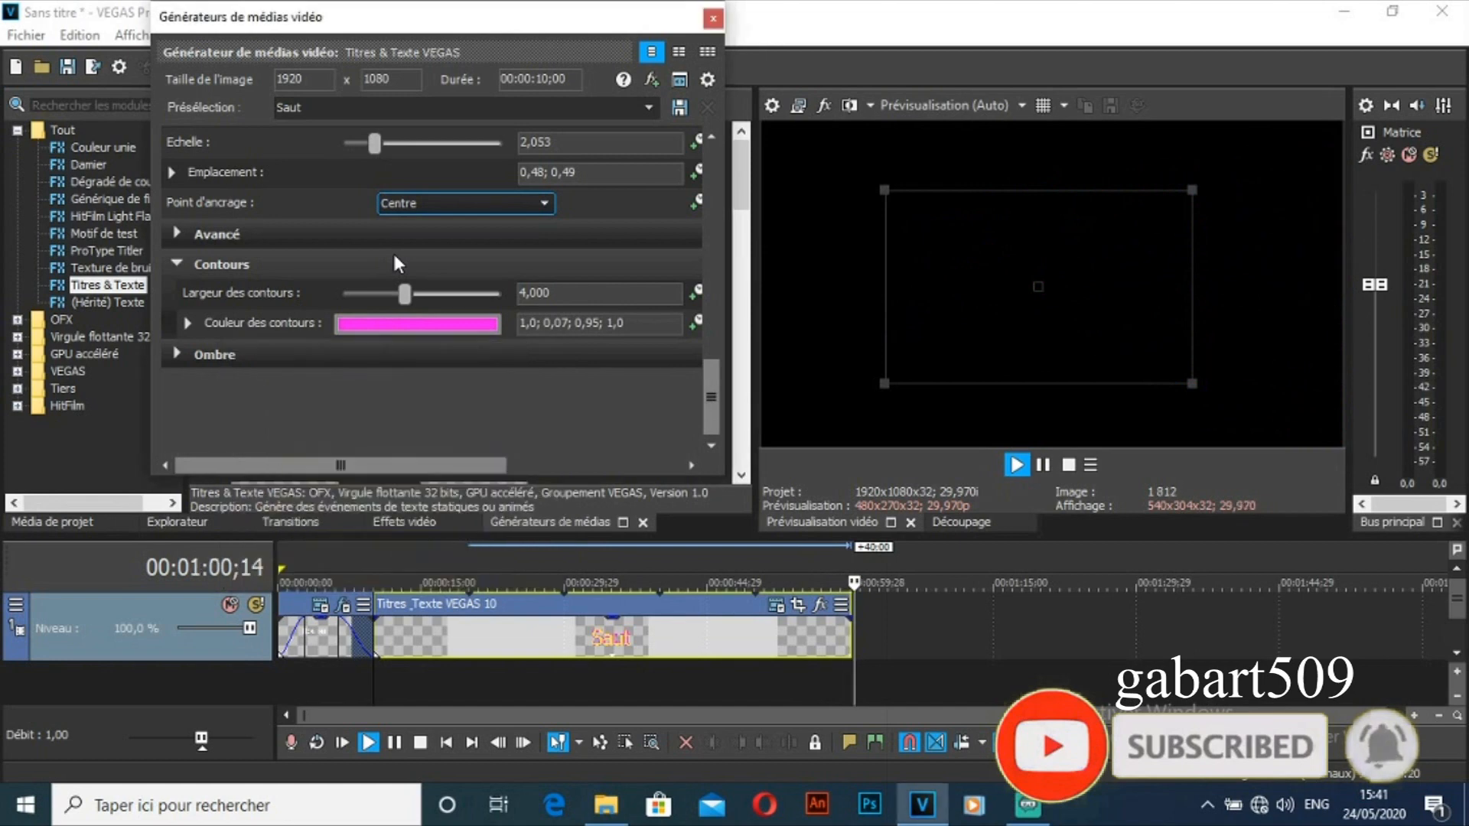
# Step: Replay the Saut event from its start, try several outline widths, and set the width to about 5,238
pyautogui.click(370, 554)
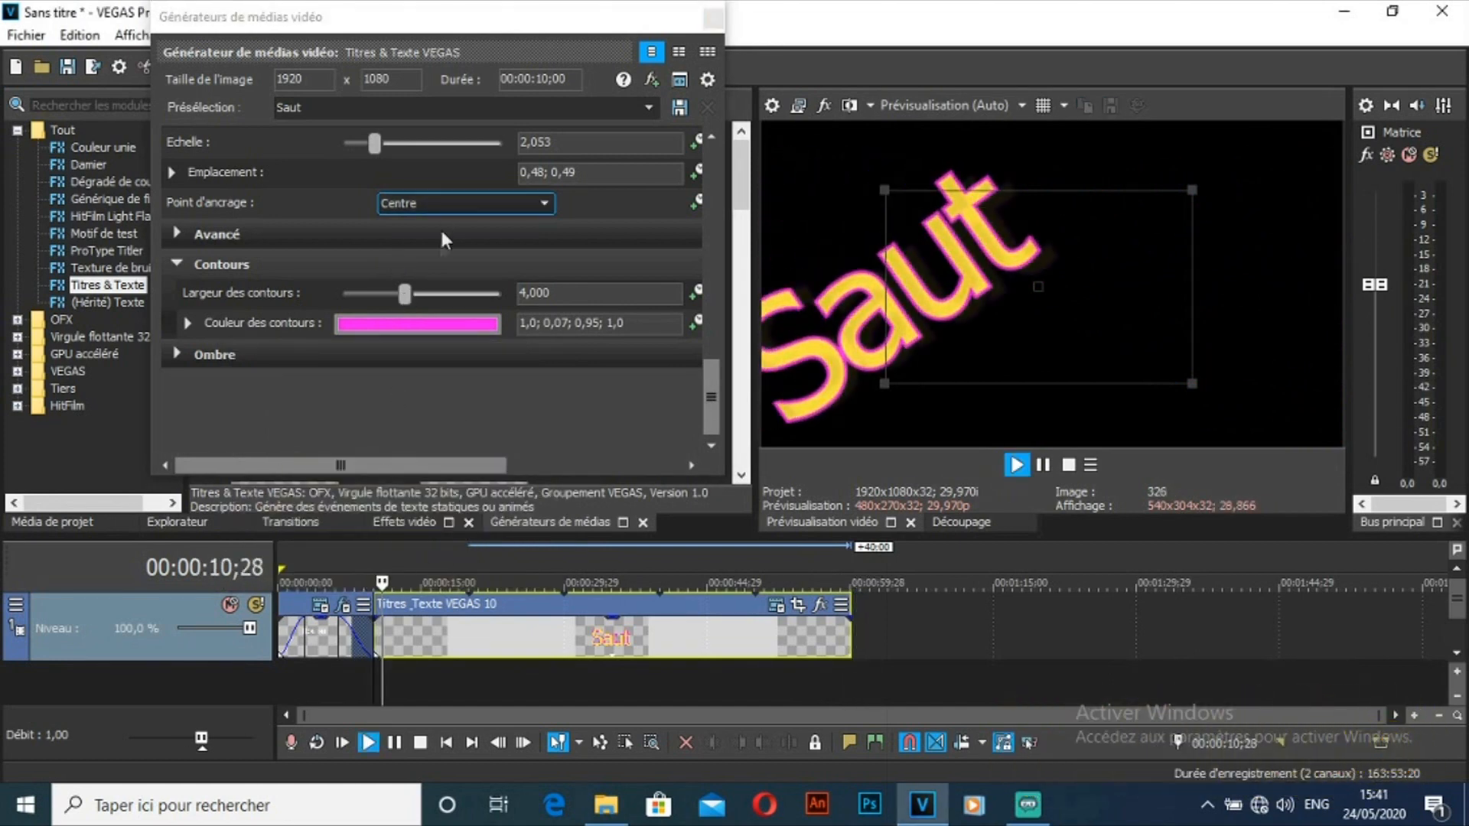
pyautogui.moveTo(405, 291); pyautogui.dragTo(520, 303)
pyautogui.click(410, 299)
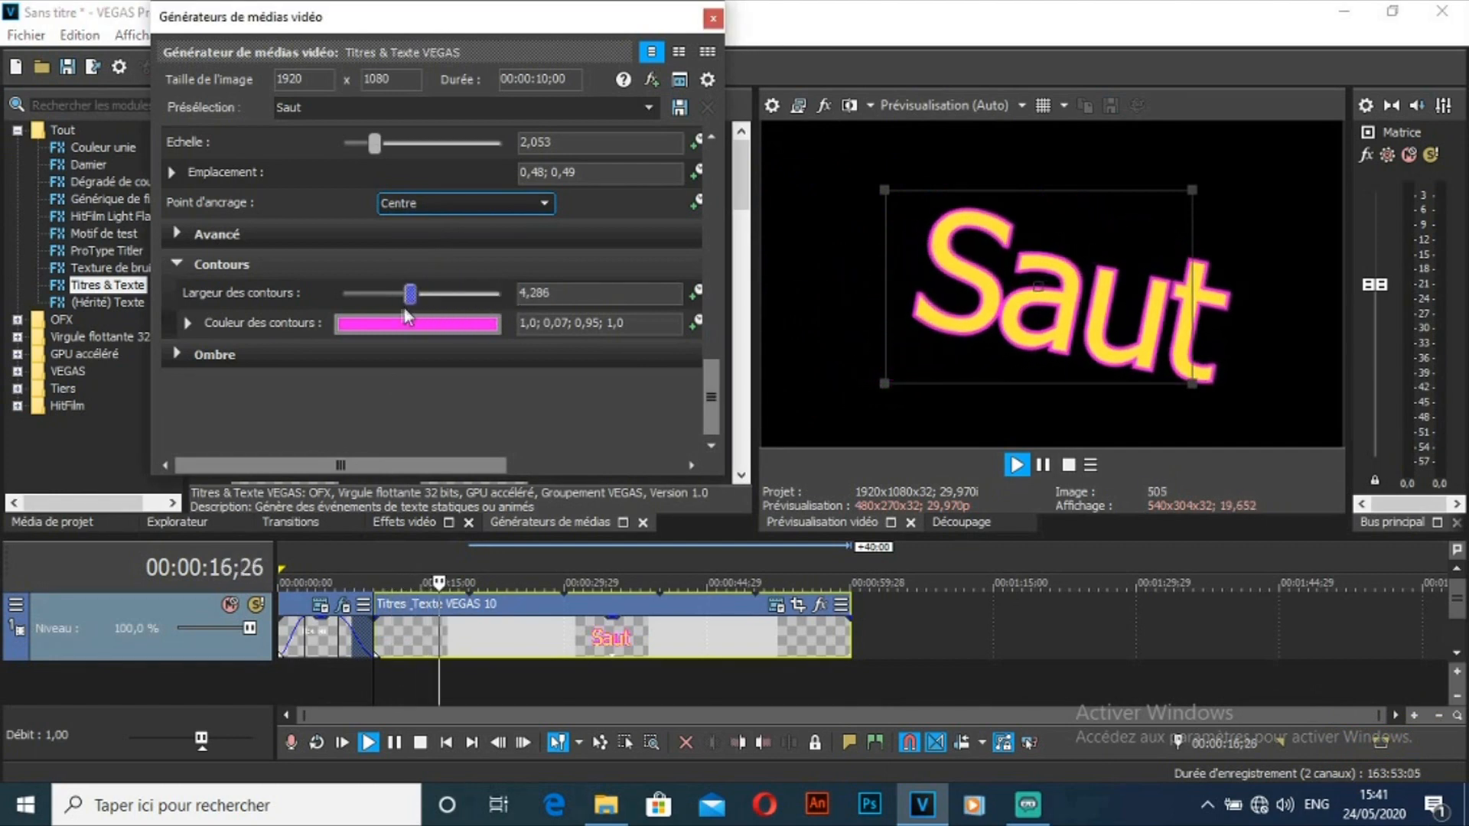
pyautogui.click(377, 304)
pyautogui.click(426, 302)
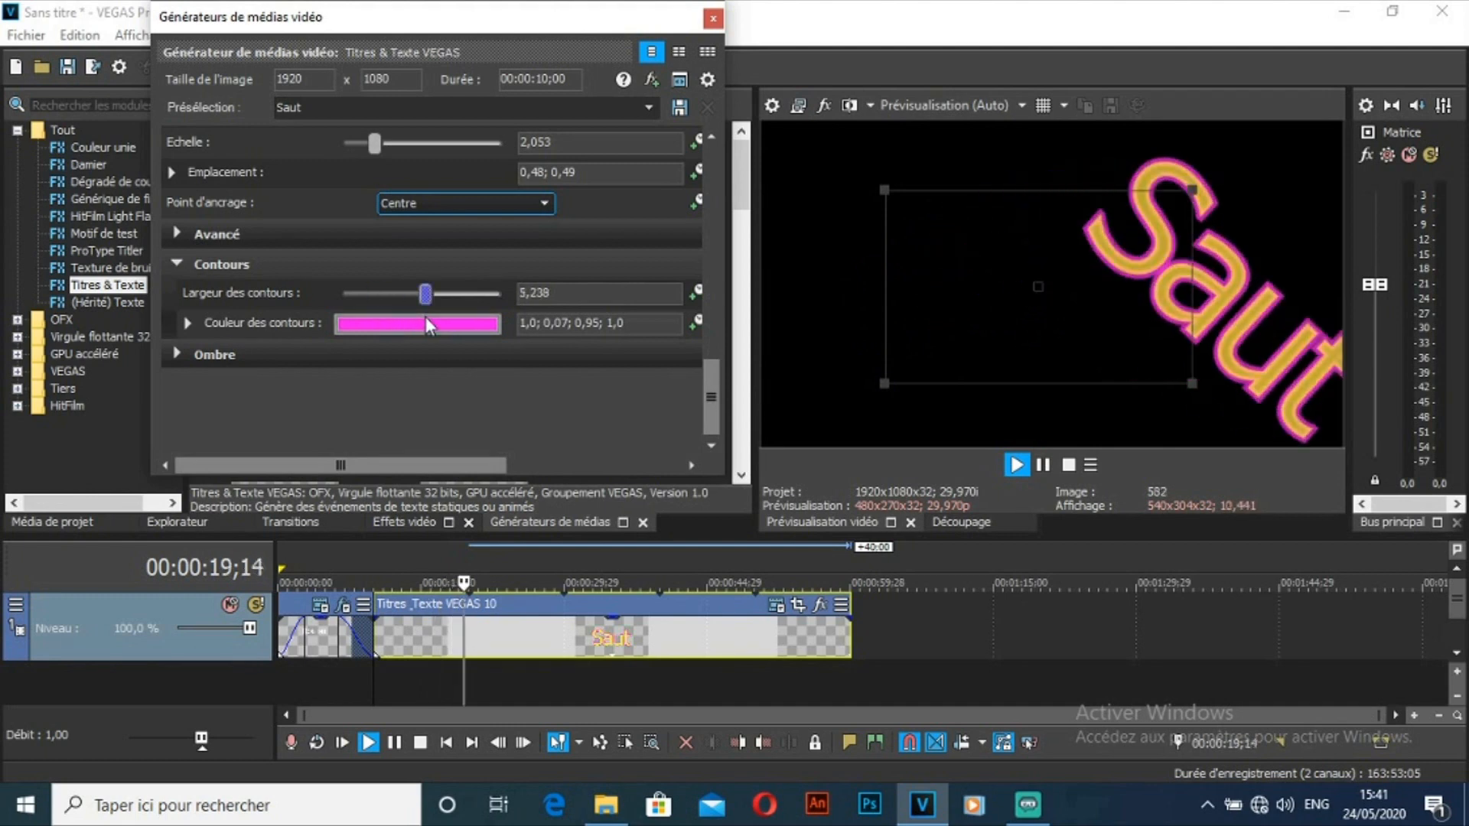
# Step: Collapse the Contours settings, examine the Saut title's Ombre settings, and close the media generator window
pyautogui.click(185, 264)
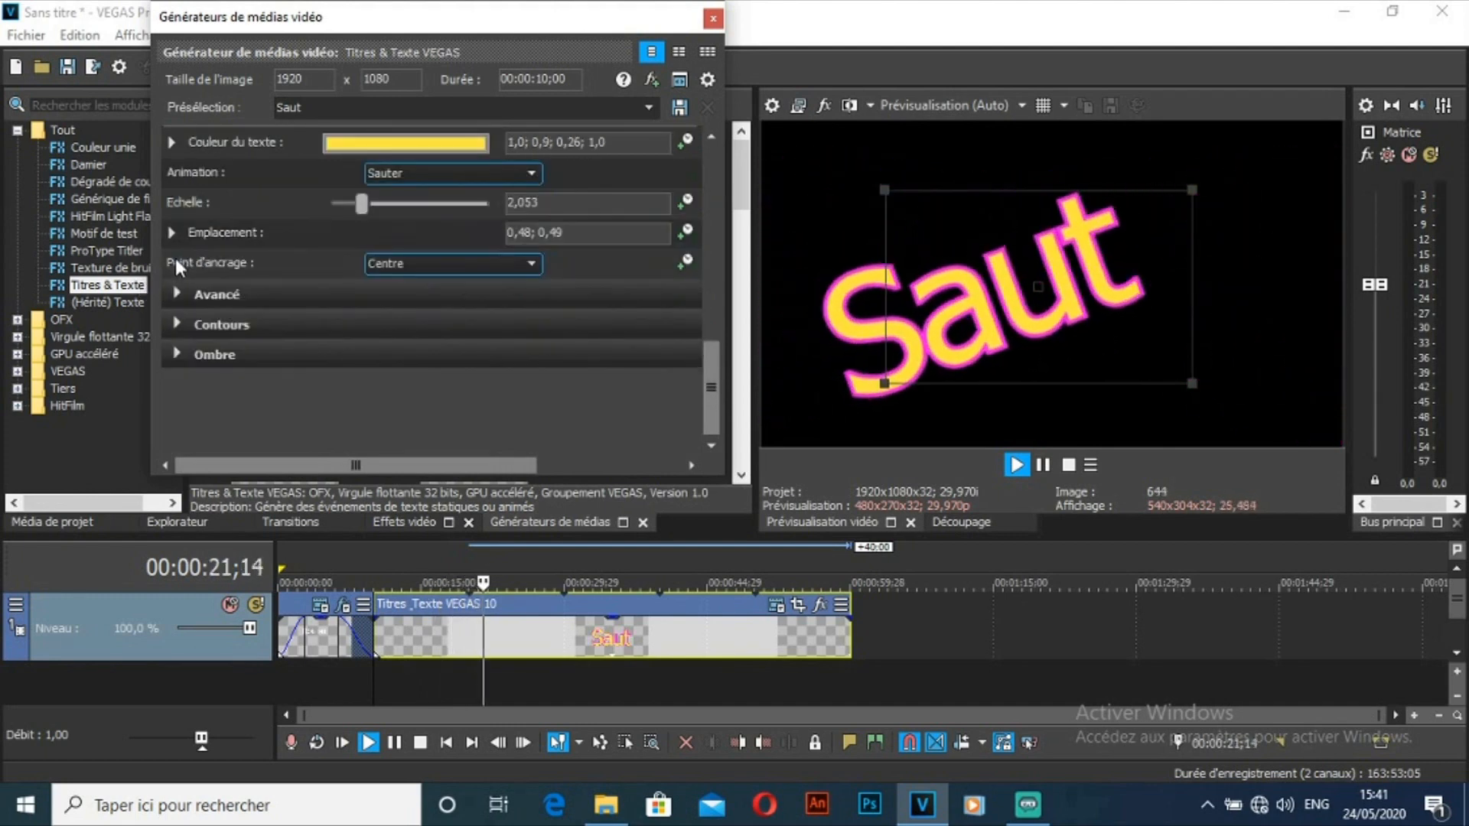
pyautogui.click(178, 352)
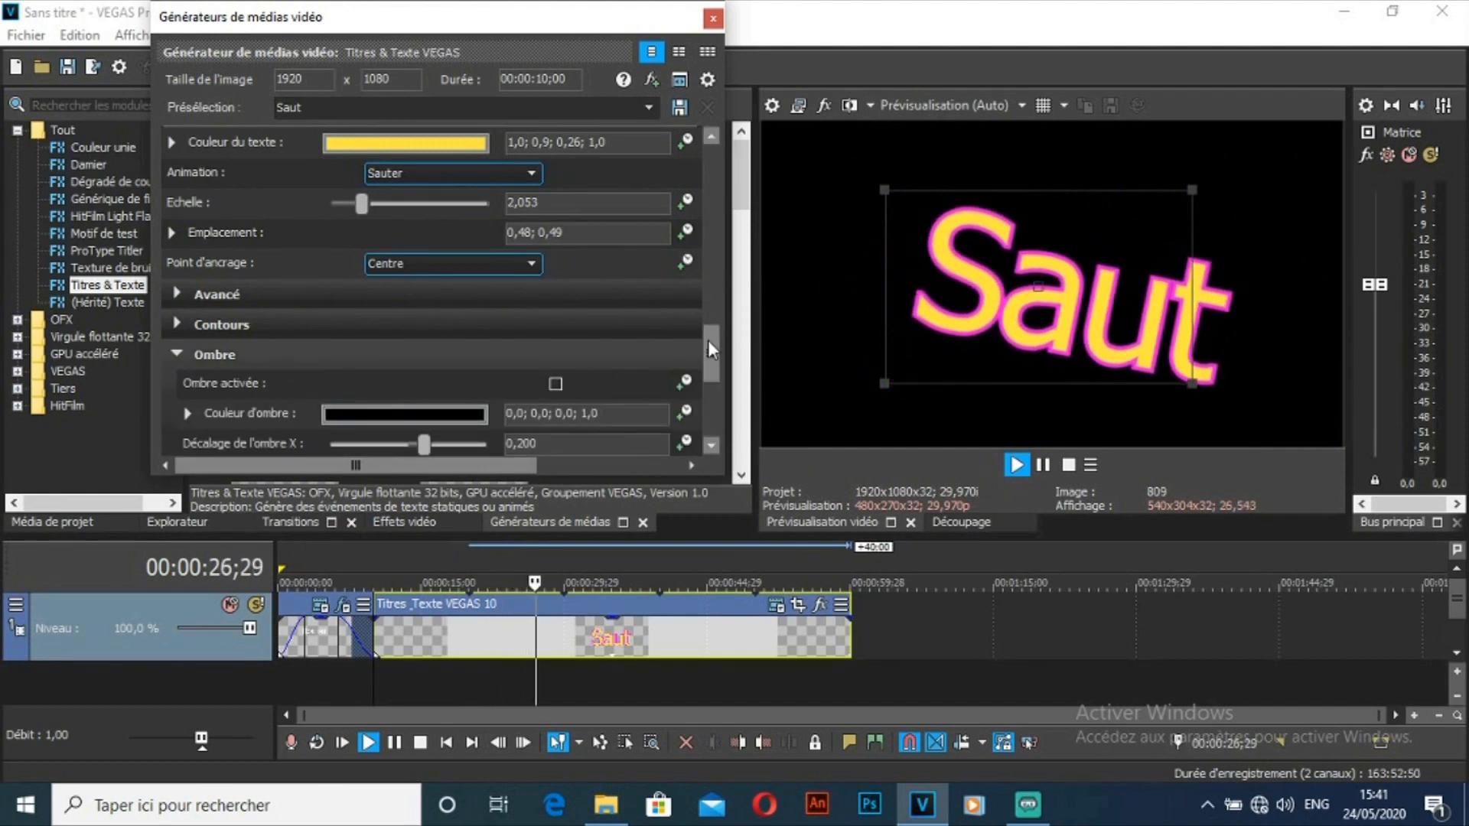
pyautogui.moveTo(709, 340); pyautogui.dragTo(713, 400)
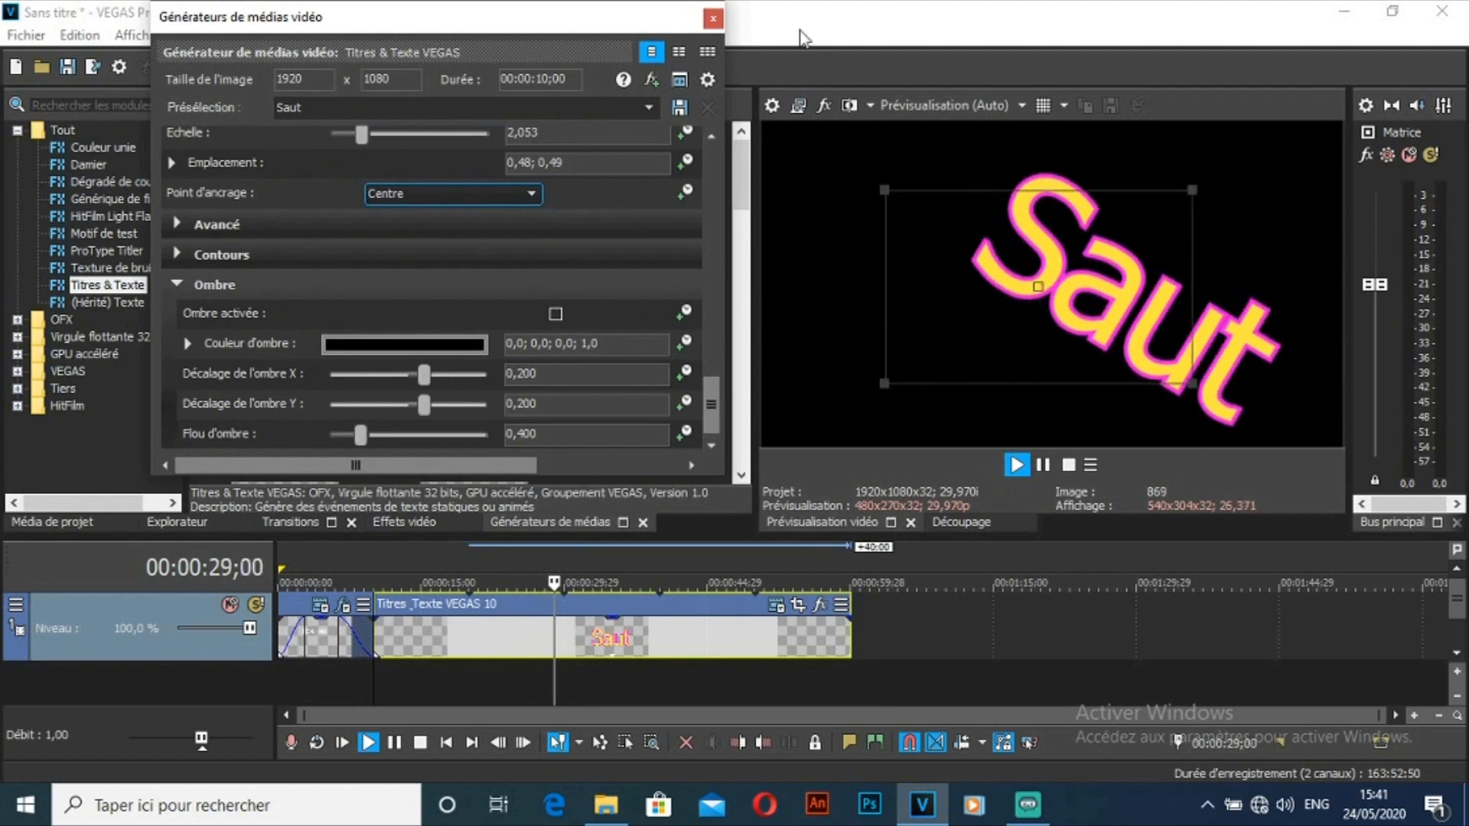
pyautogui.click(713, 19)
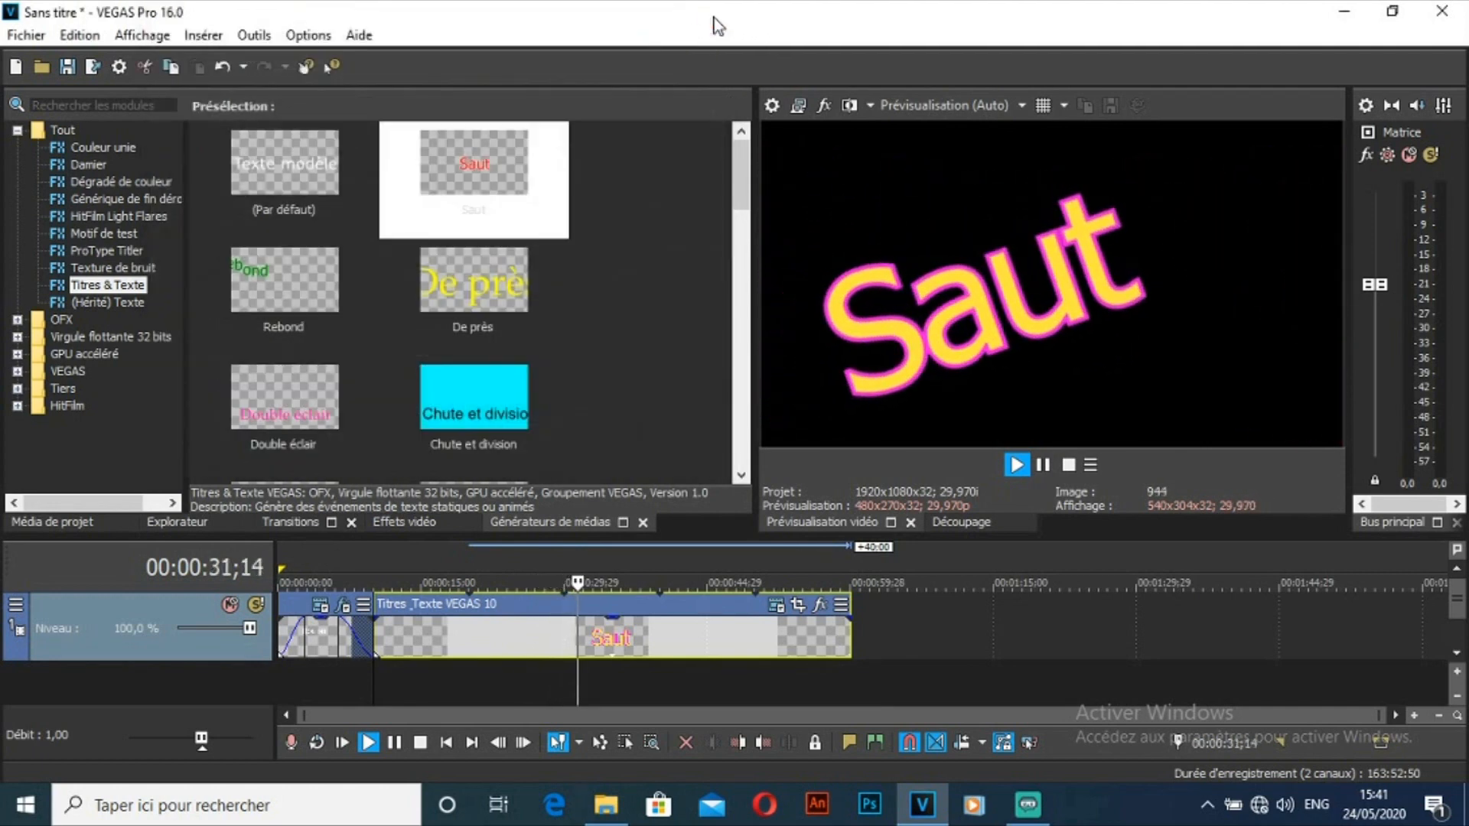
# Step: Add a Blanc Couleur unie background on a new track beneath the Saut title and extend it to the title's end
pyautogui.click(101, 149)
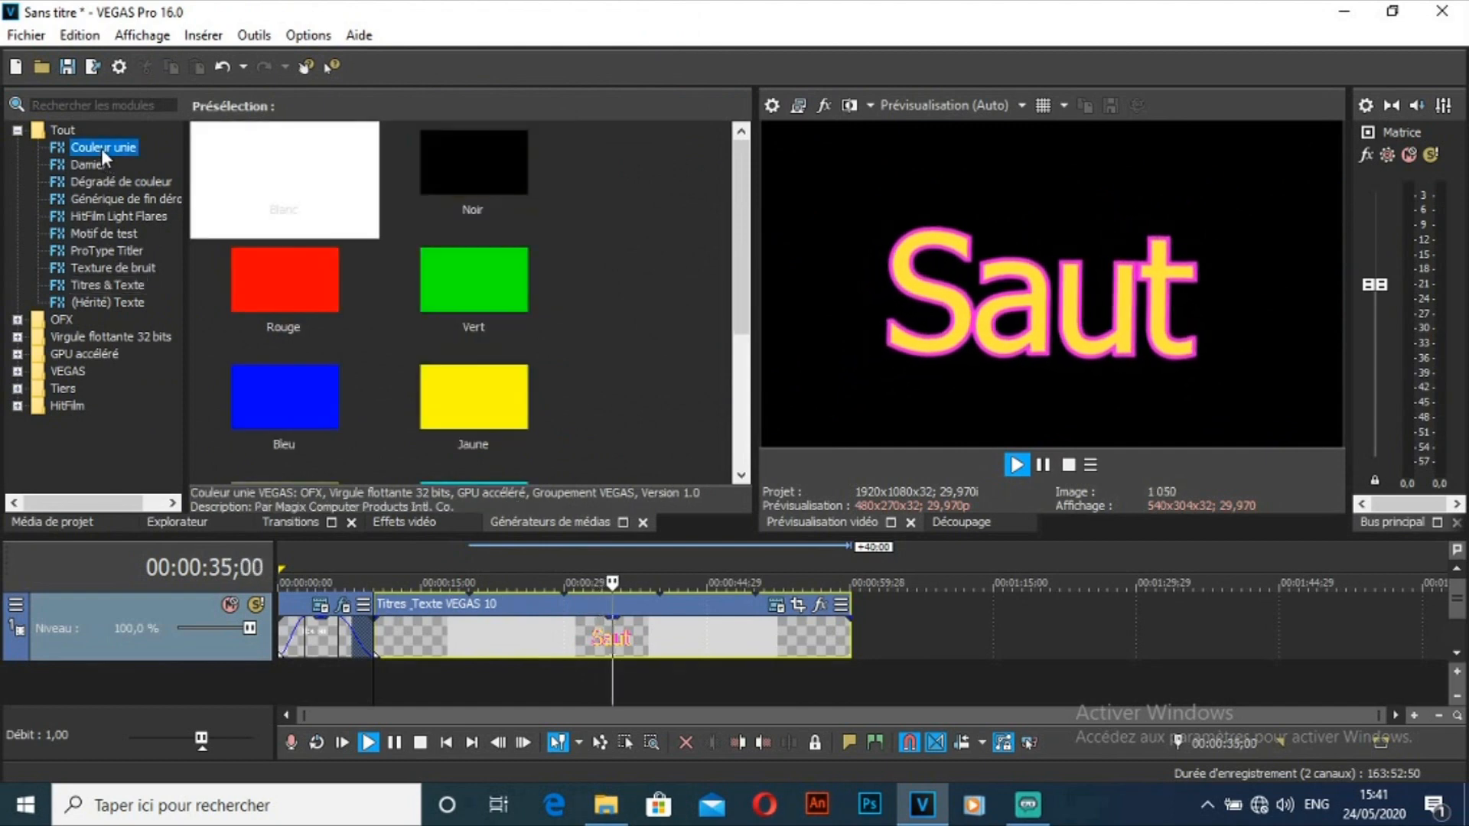
pyautogui.moveTo(277, 178); pyautogui.dragTo(391, 682)
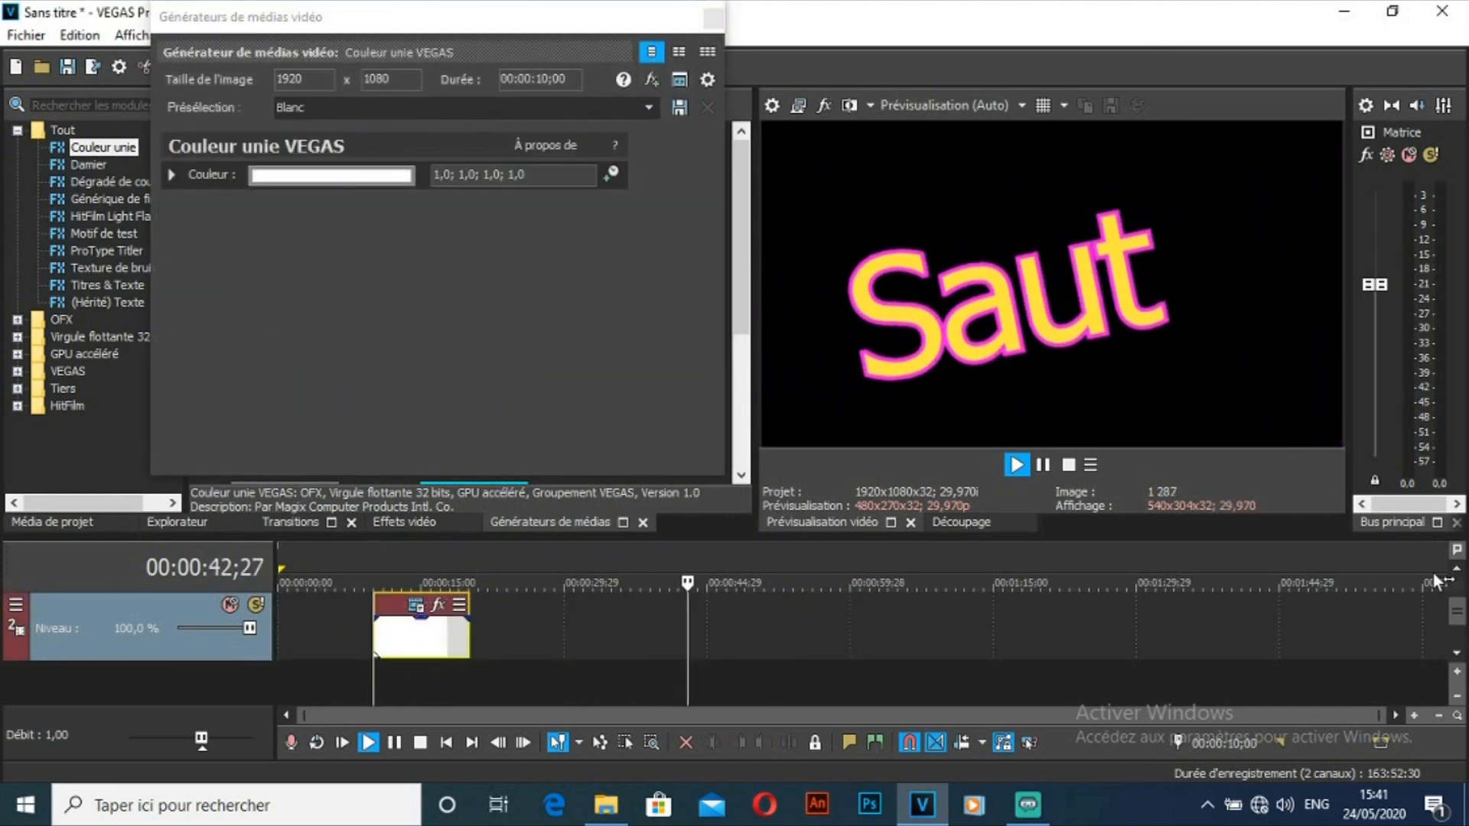
pyautogui.click(1458, 571)
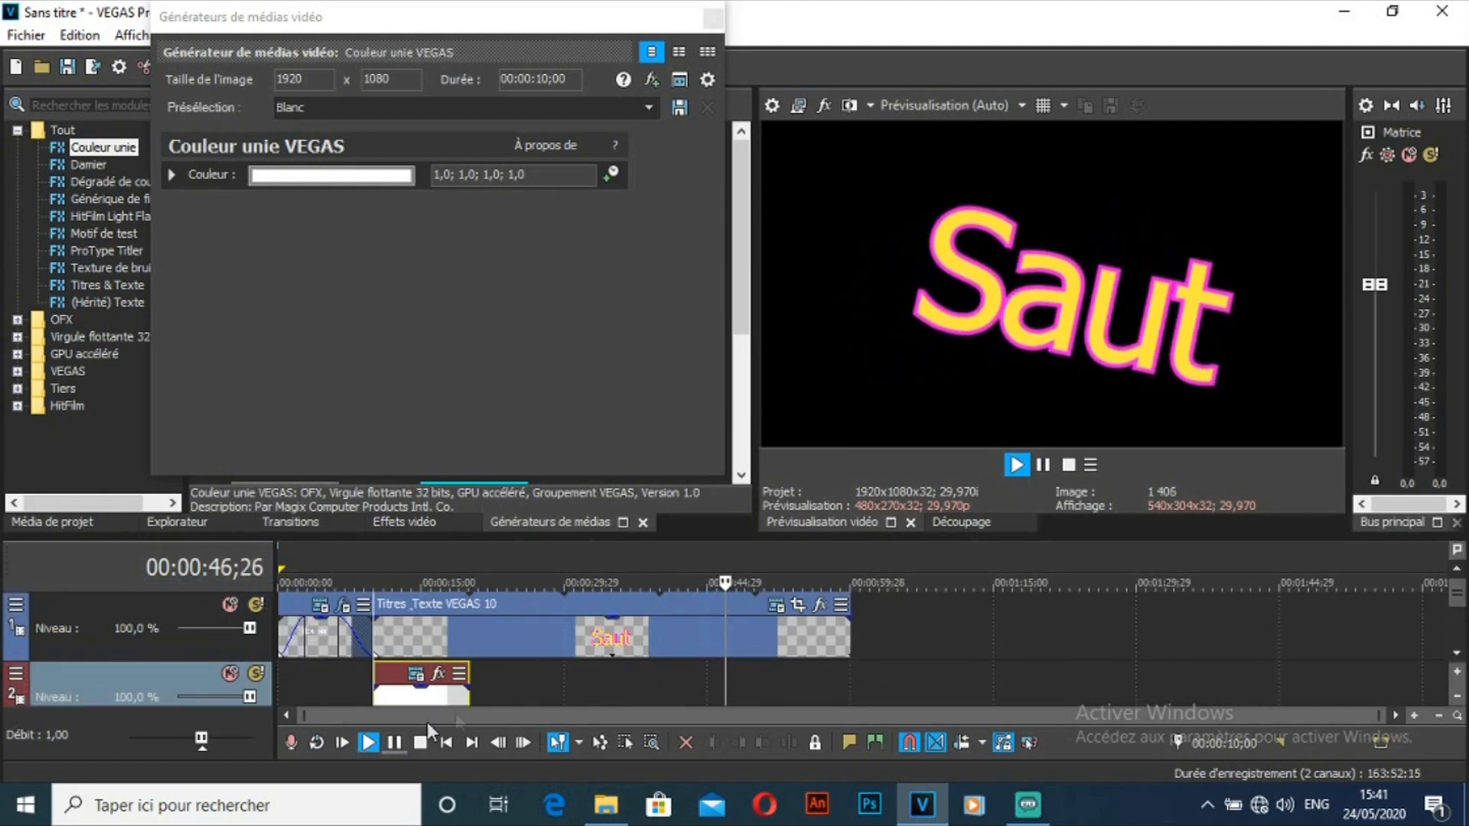
pyautogui.moveTo(464, 695); pyautogui.dragTo(859, 683)
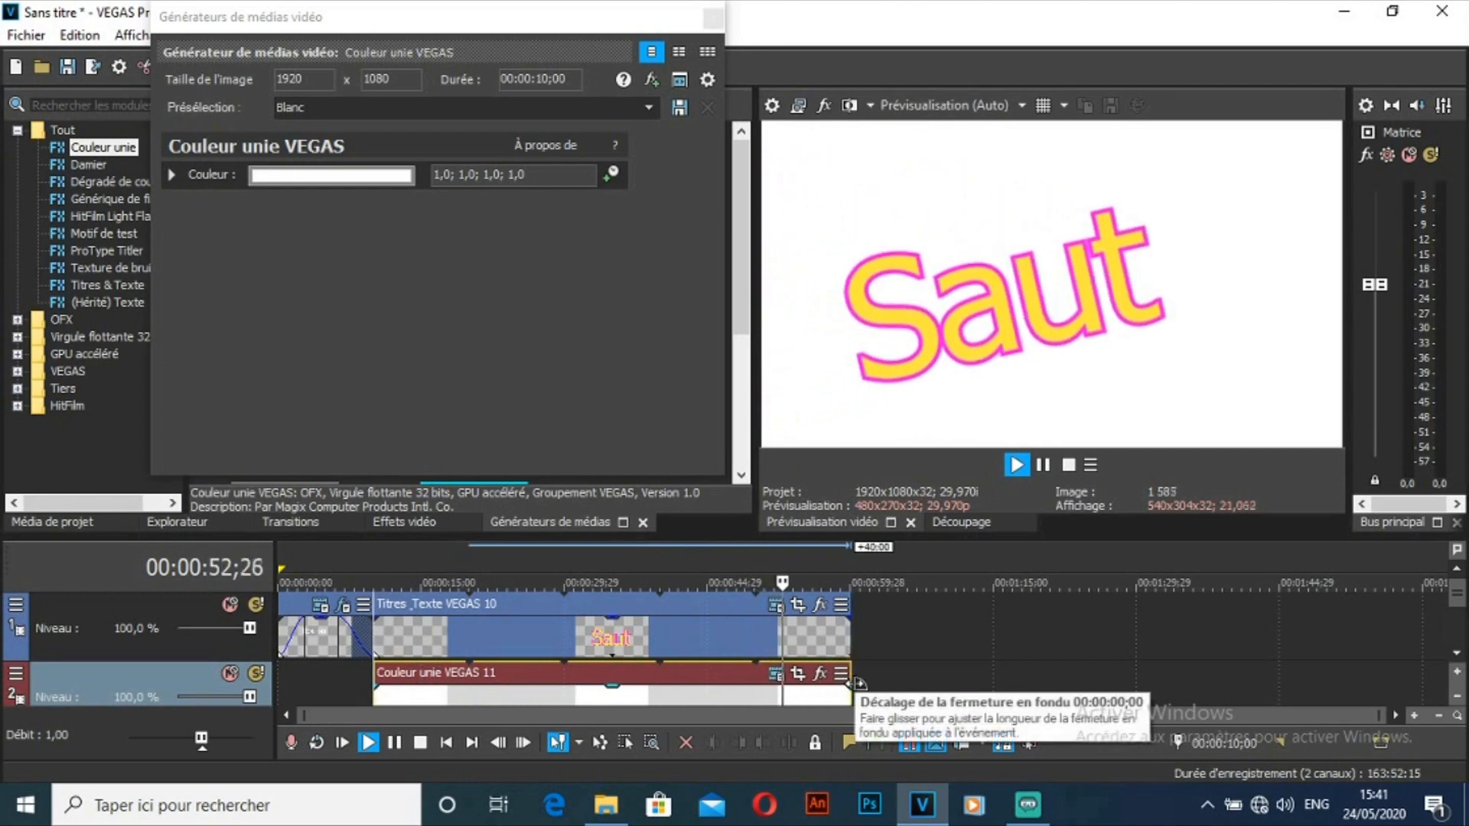
pyautogui.click(711, 23)
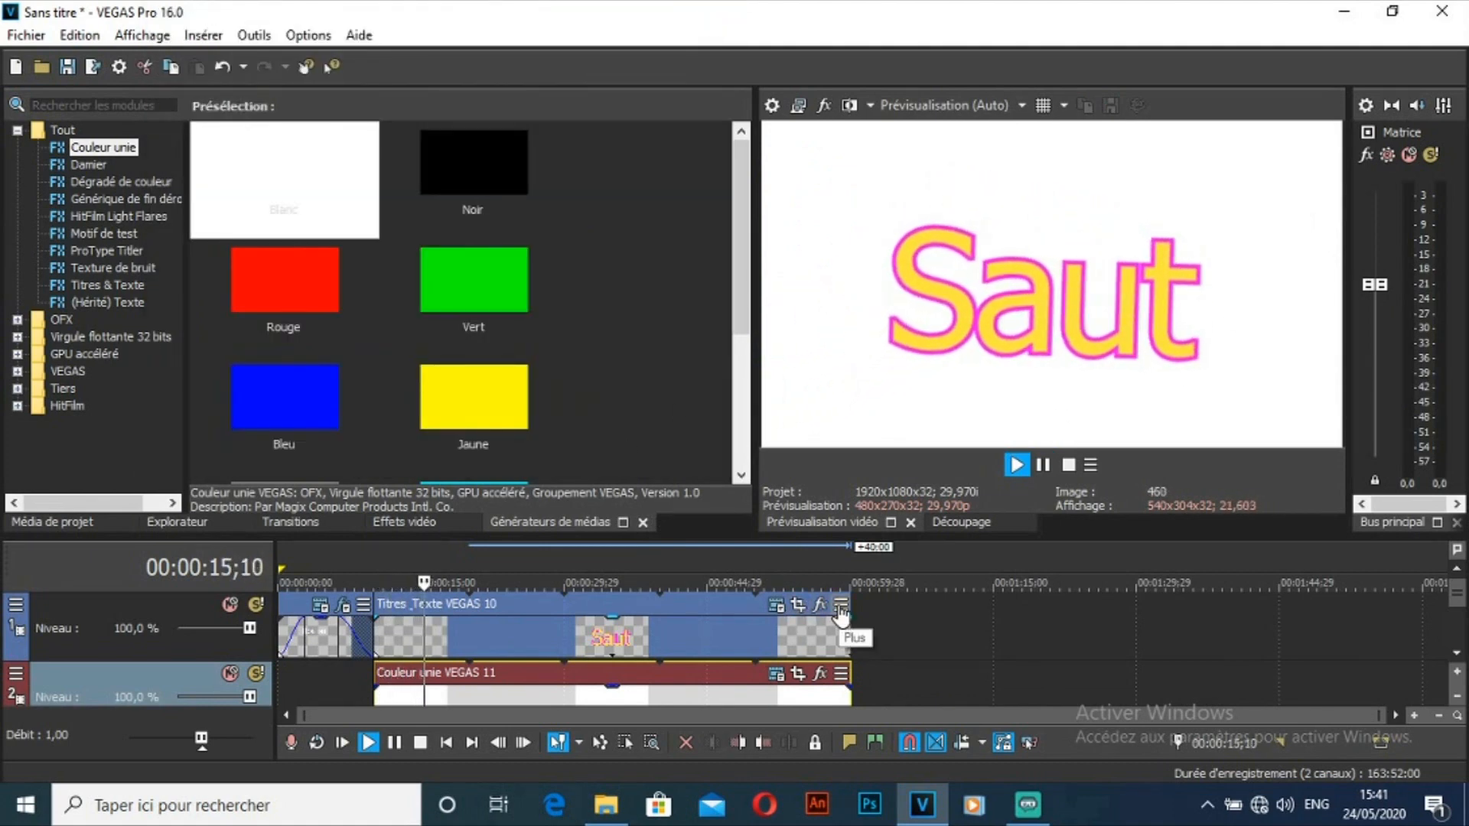
# Step: Reopen the Saut title's generator settings and enable its shadow in the Ombre section
pyautogui.click(840, 606)
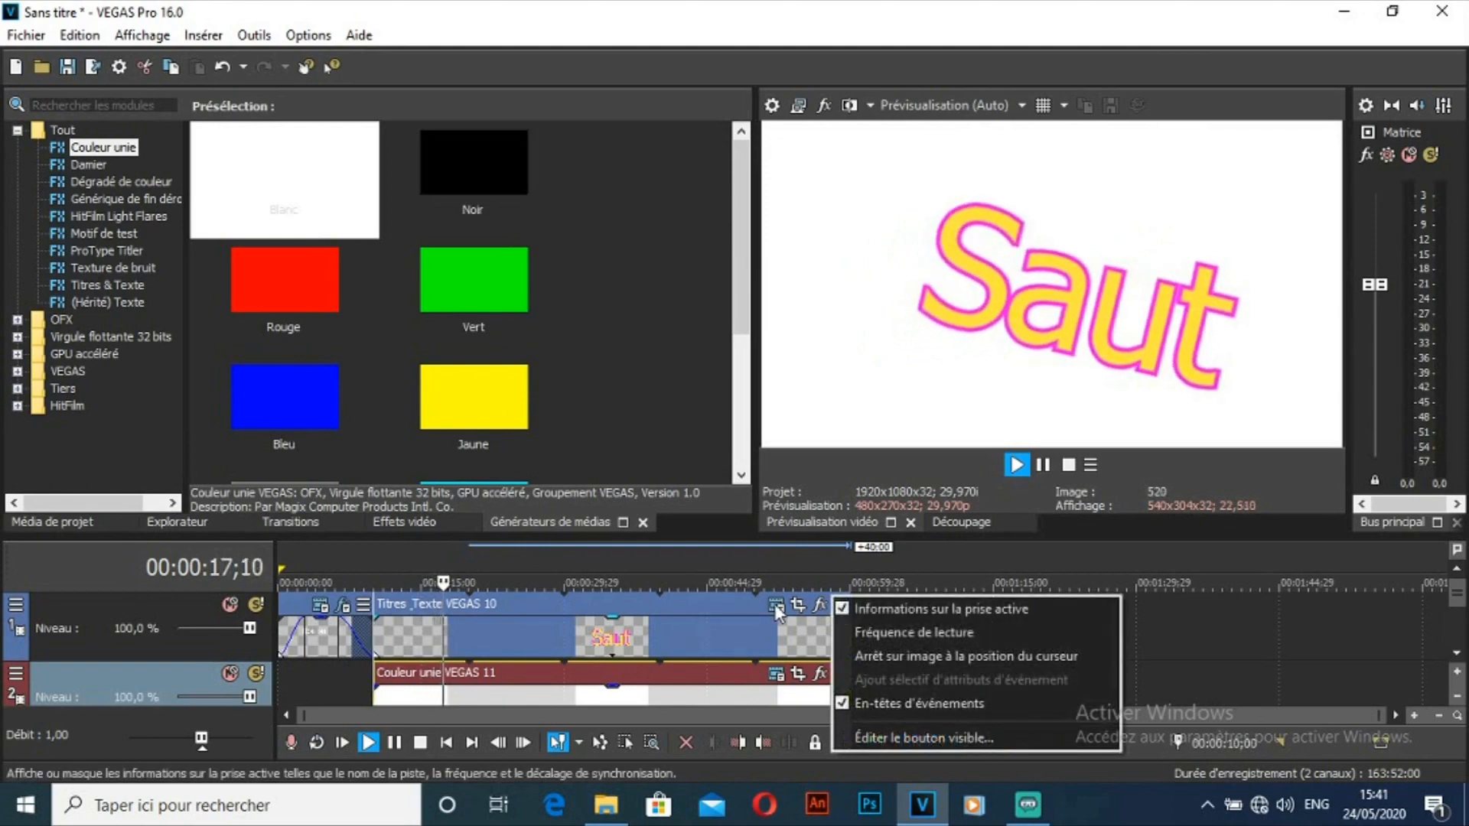
pyautogui.click(775, 605)
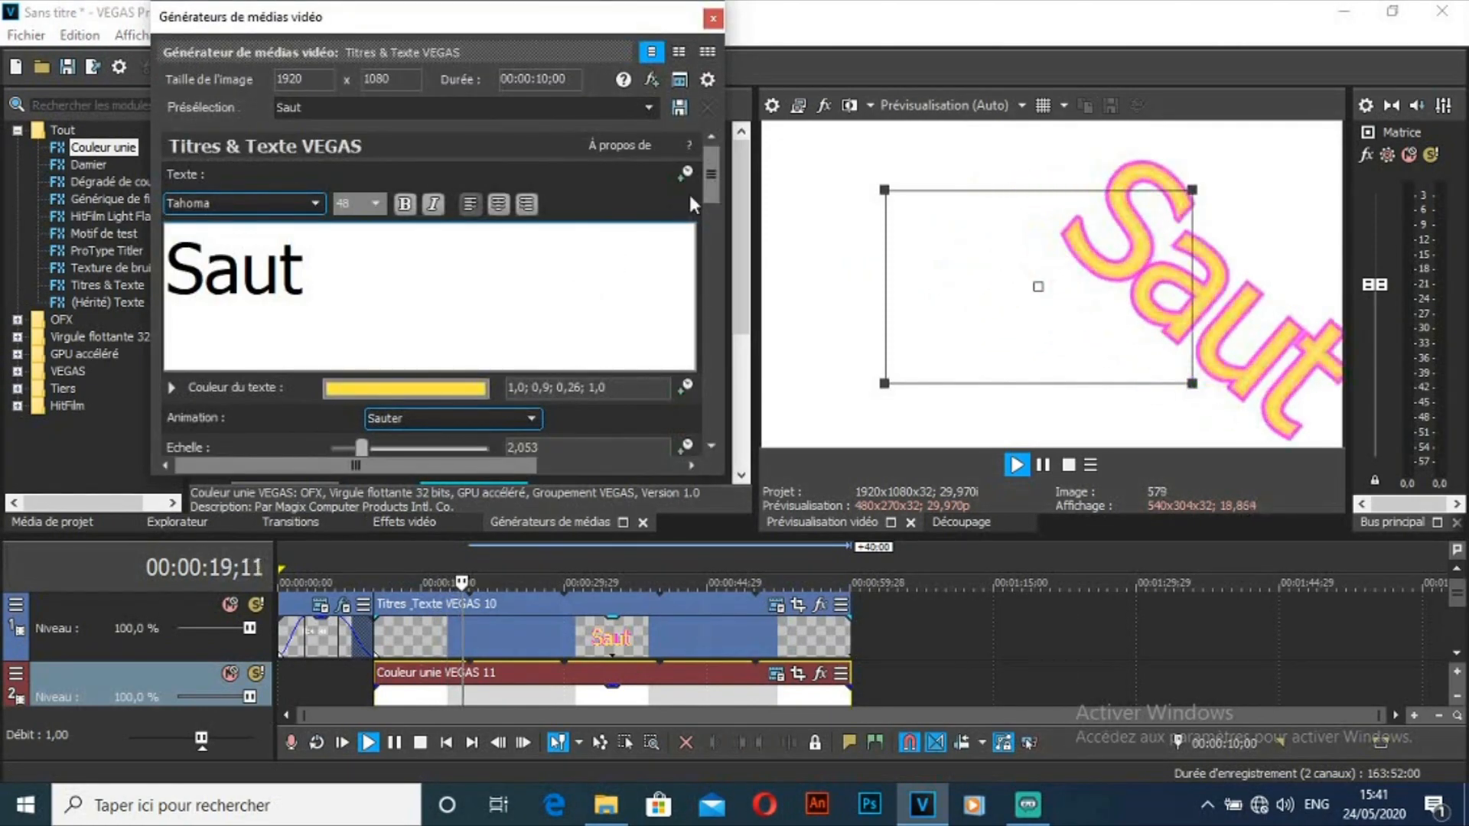
pyautogui.moveTo(706, 186); pyautogui.dragTo(736, 437)
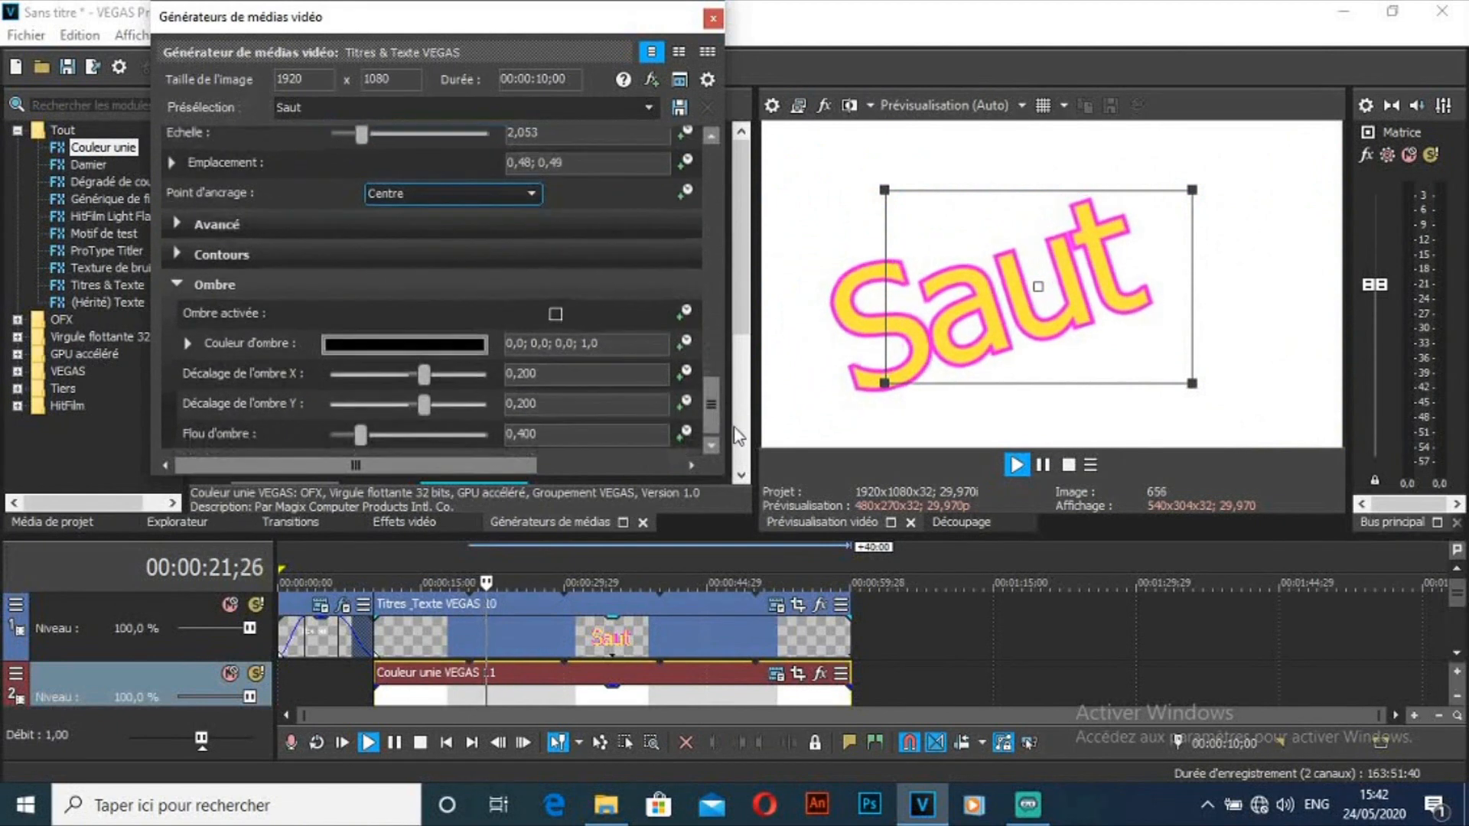
pyautogui.click(354, 346)
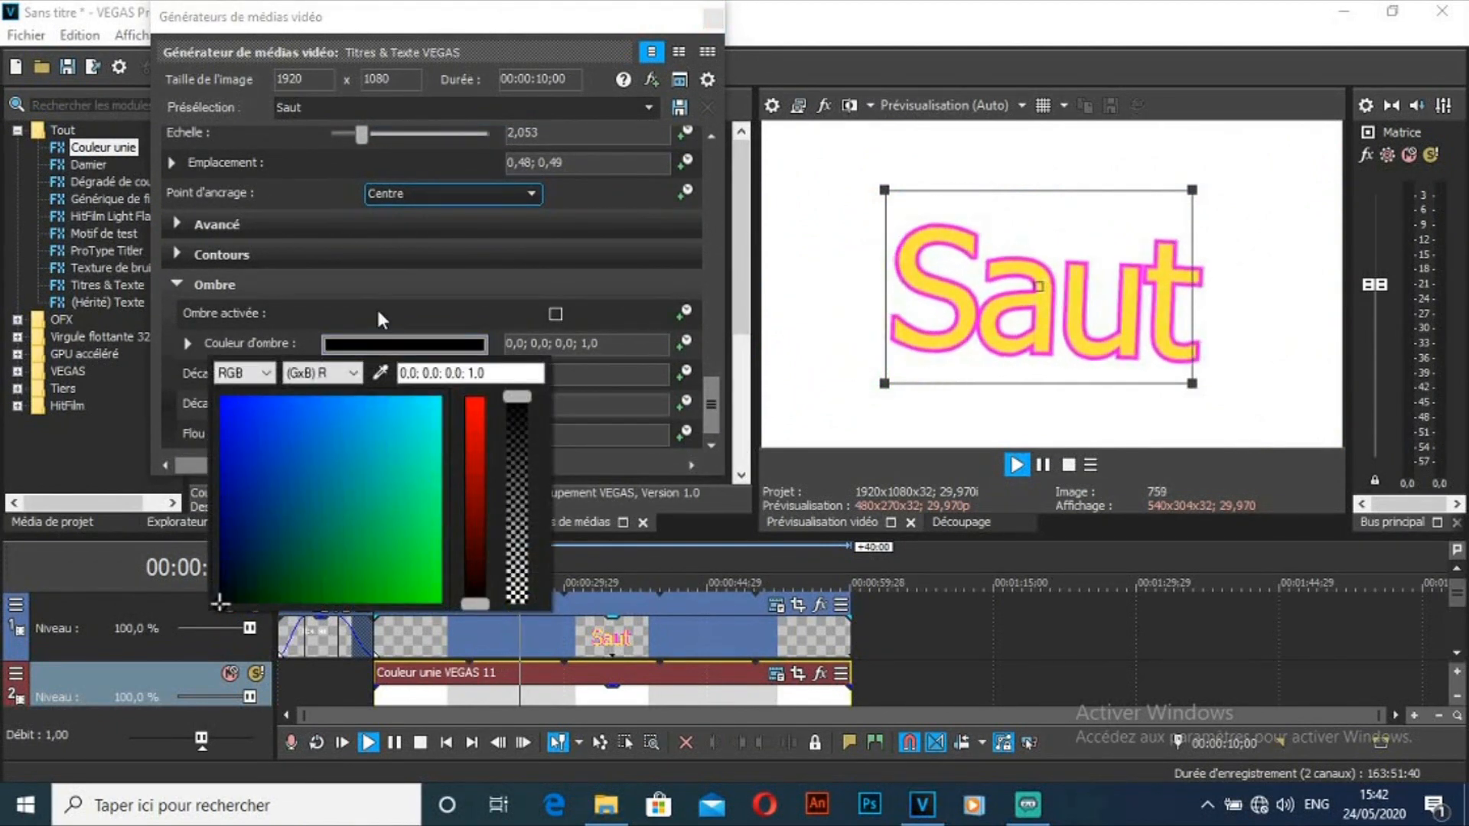
pyautogui.click(378, 313)
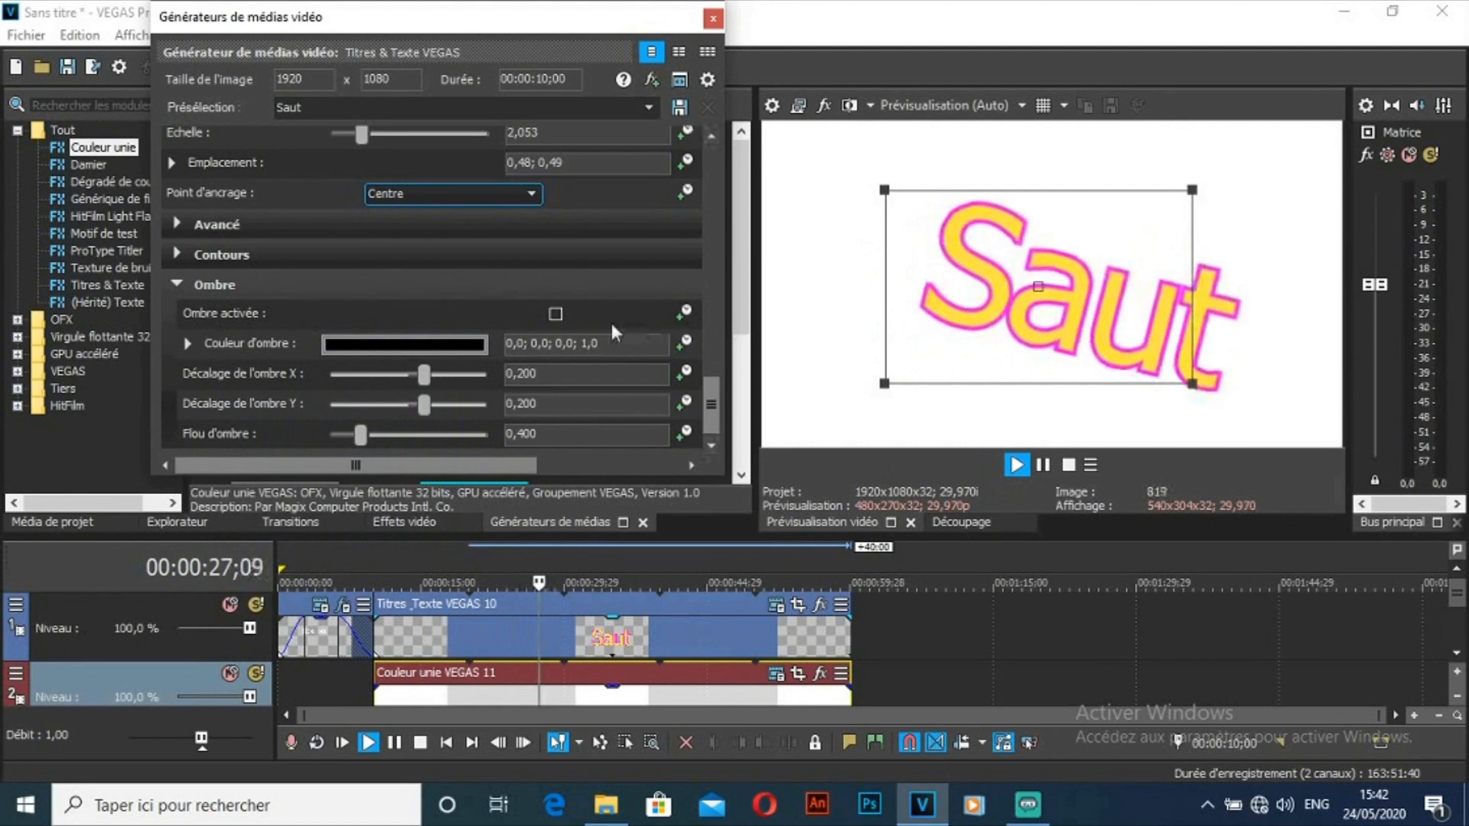
pyautogui.click(556, 313)
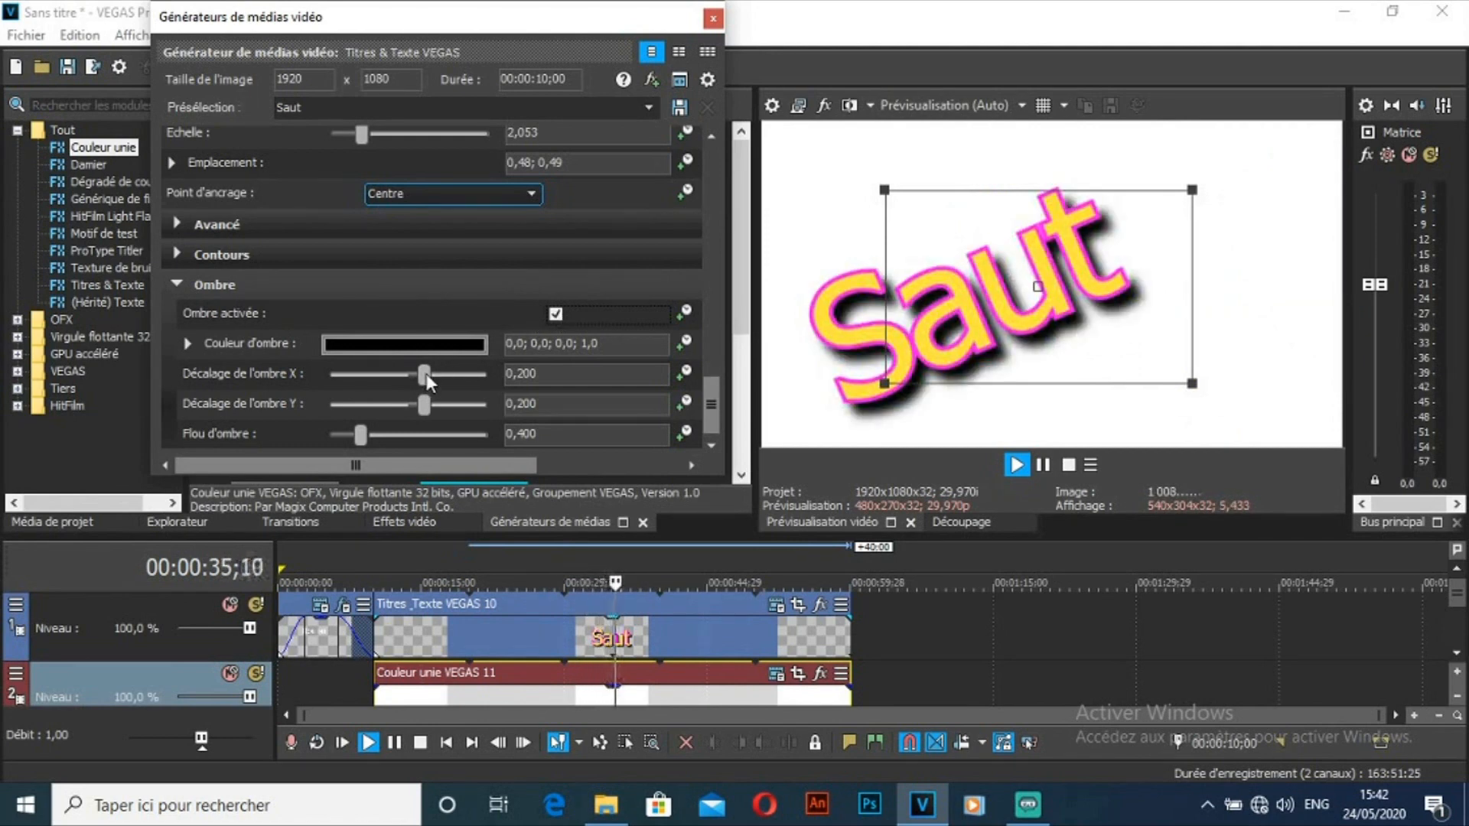
# Step: Set the Saut shadow's X offset to about -0,374, Y offset to about 0,796, and blur to about 1,184
pyautogui.moveTo(426, 375); pyautogui.dragTo(382, 372)
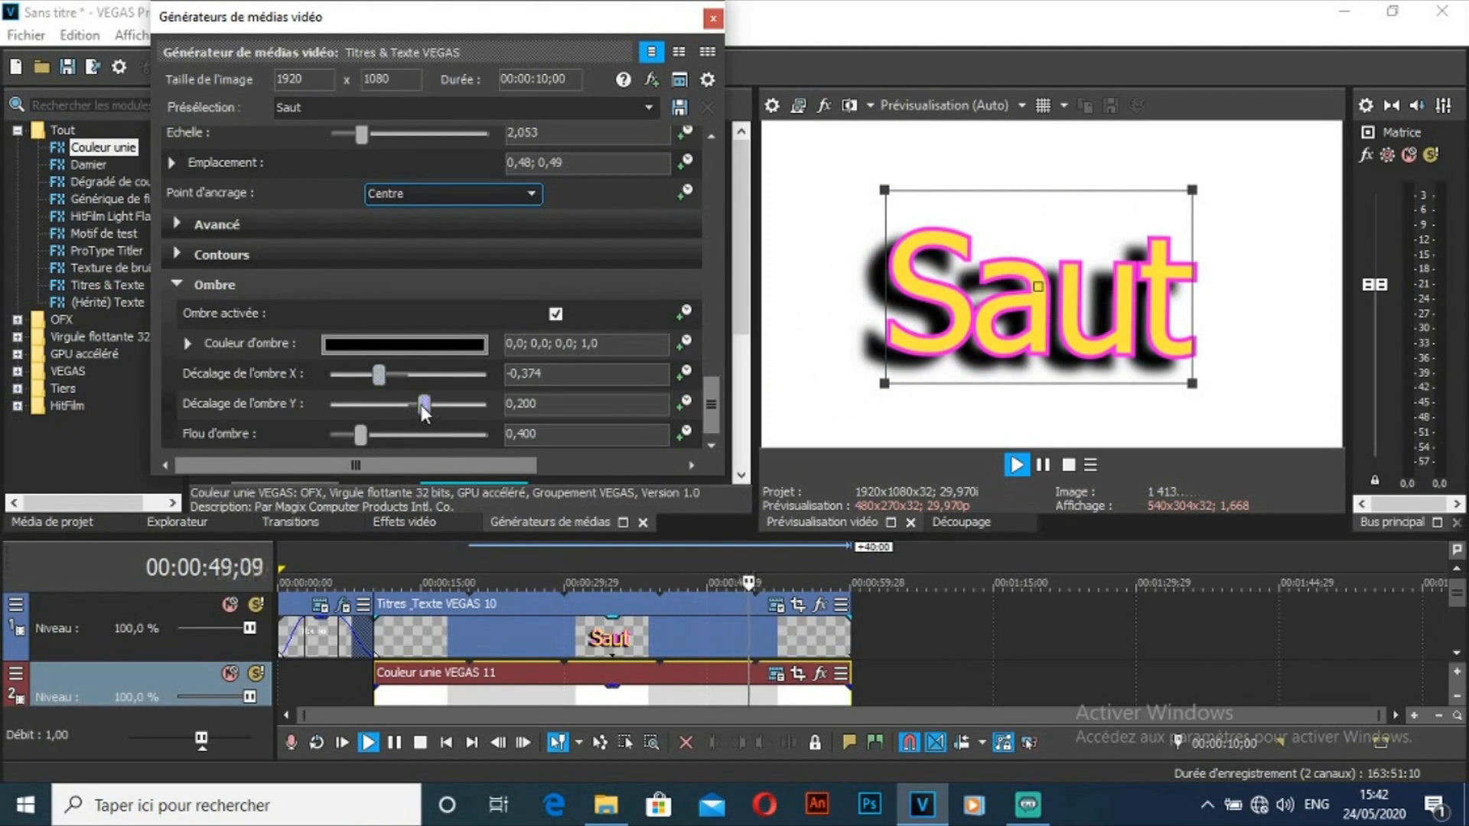
pyautogui.click(468, 404)
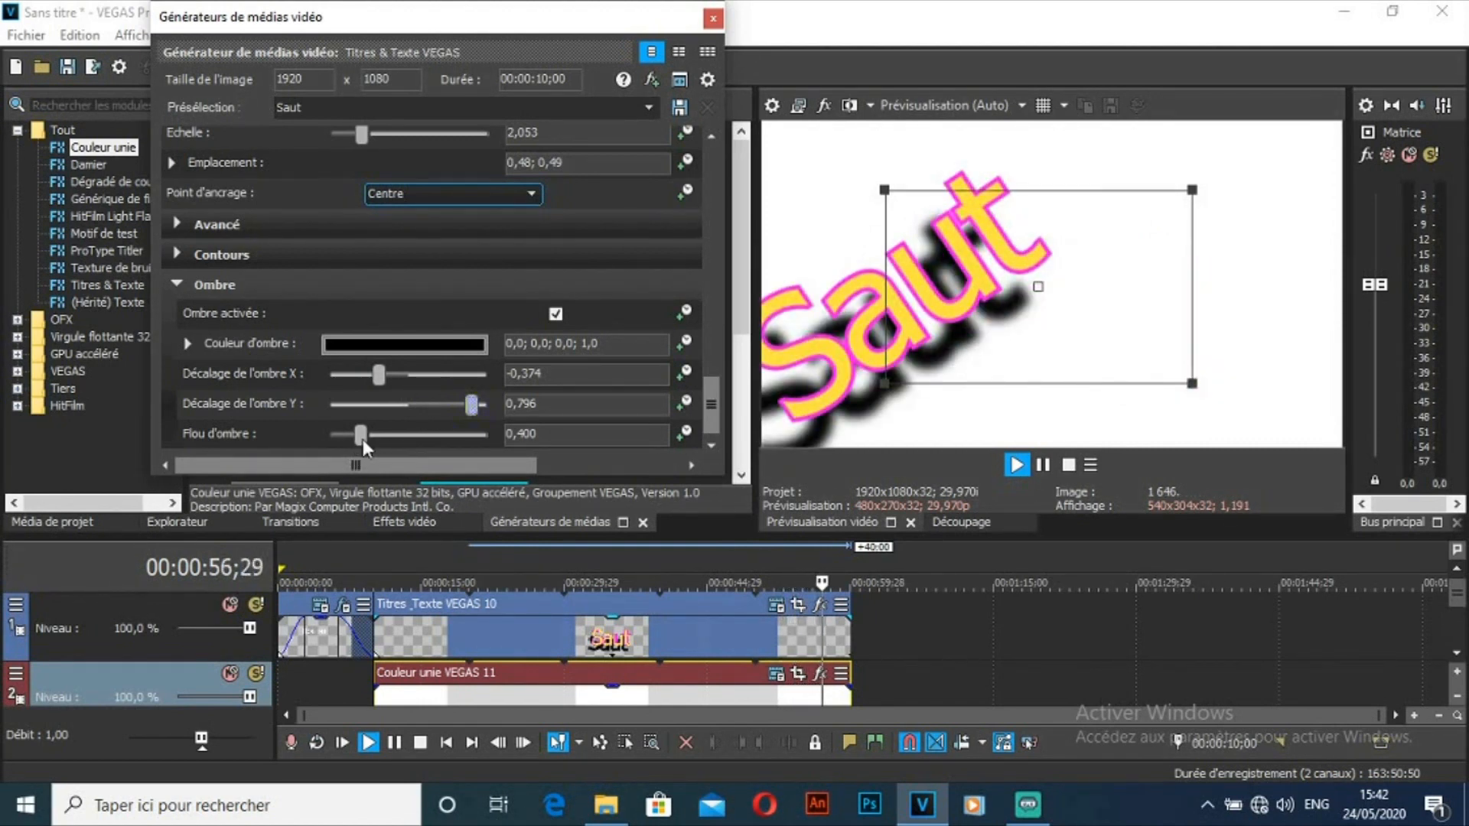
pyautogui.click(375, 562)
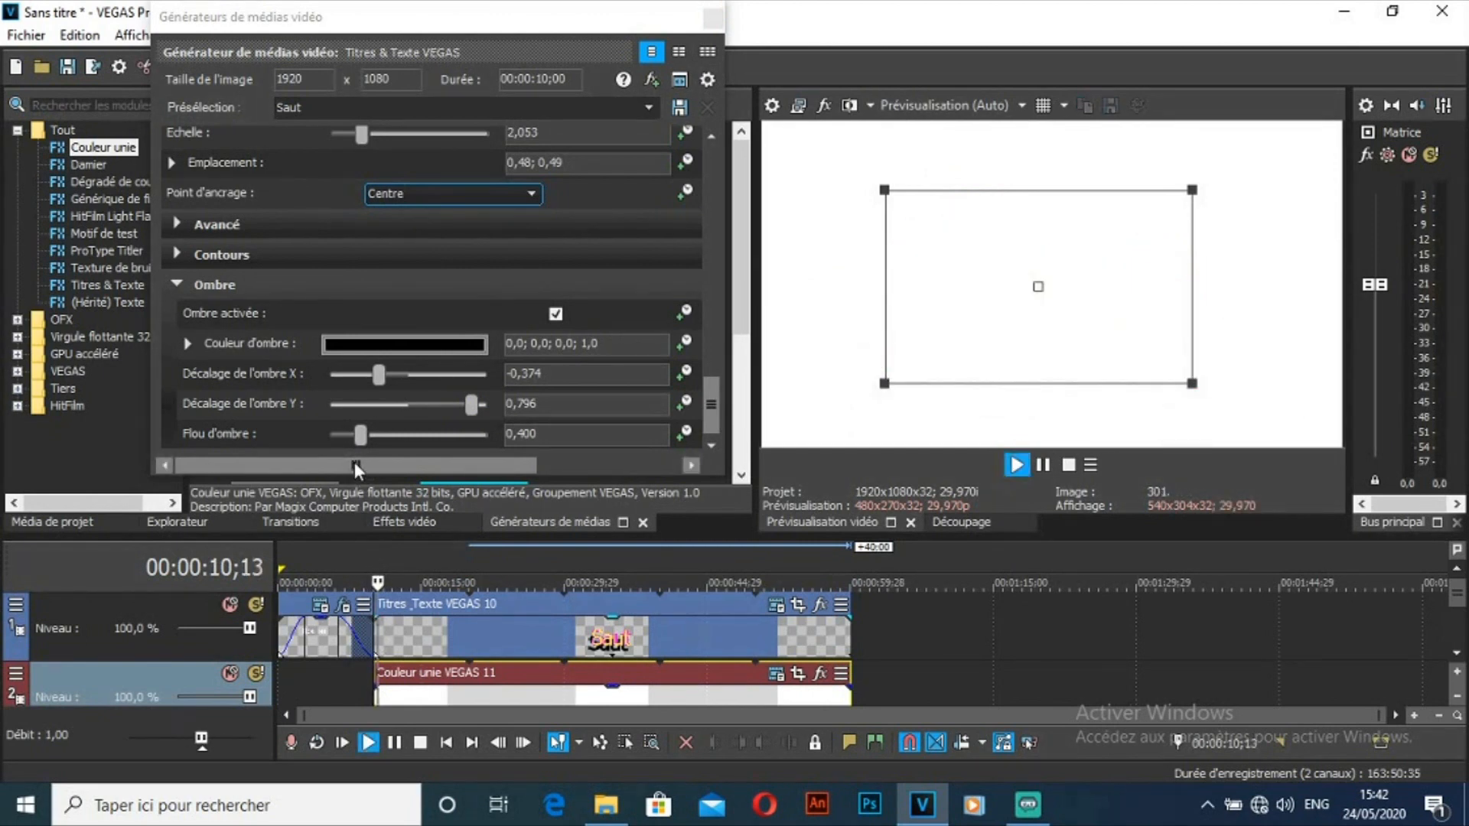
pyautogui.click(361, 434)
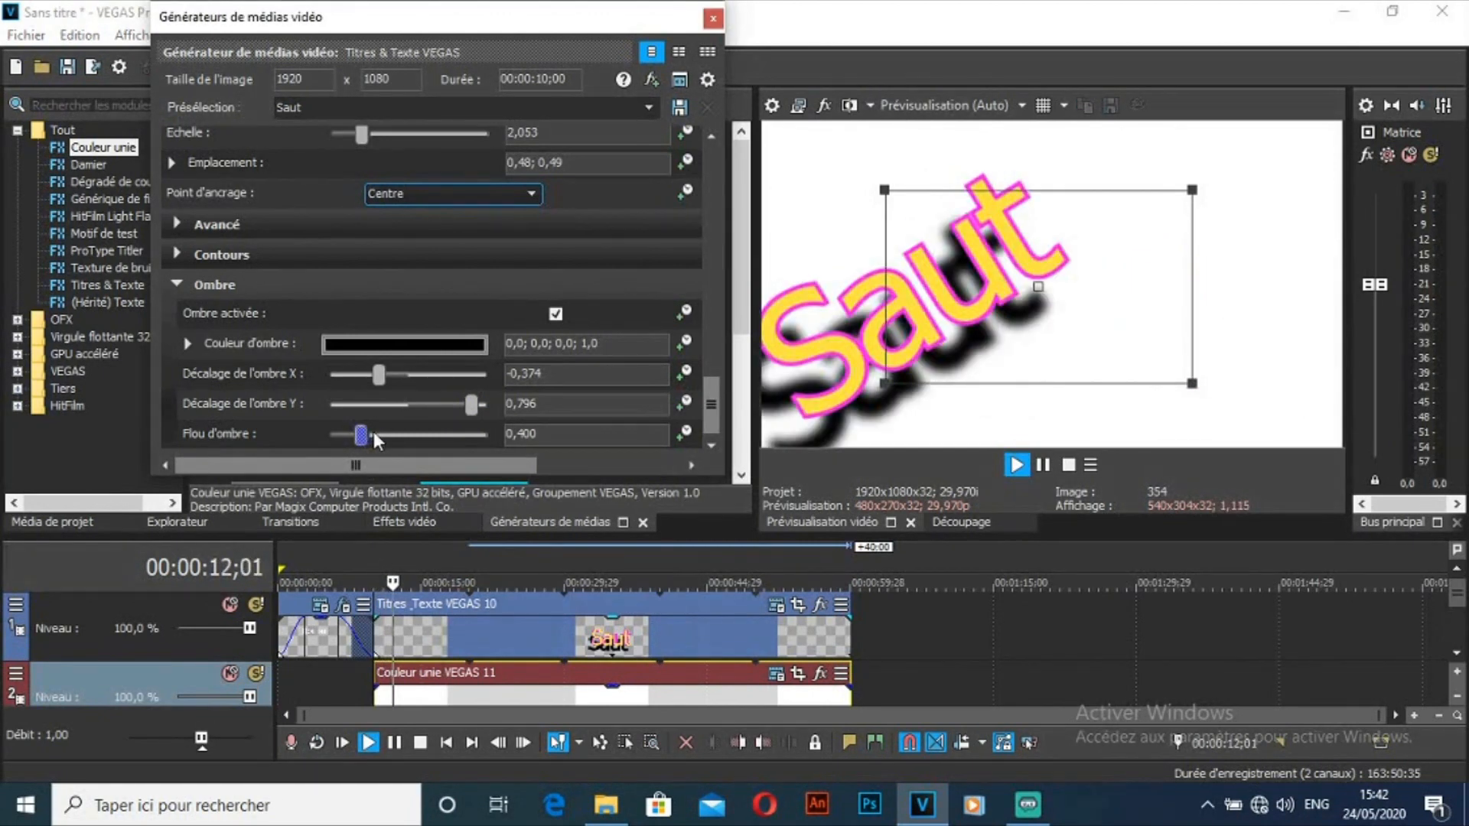
pyautogui.moveTo(419, 437); pyautogui.dragTo(423, 437)
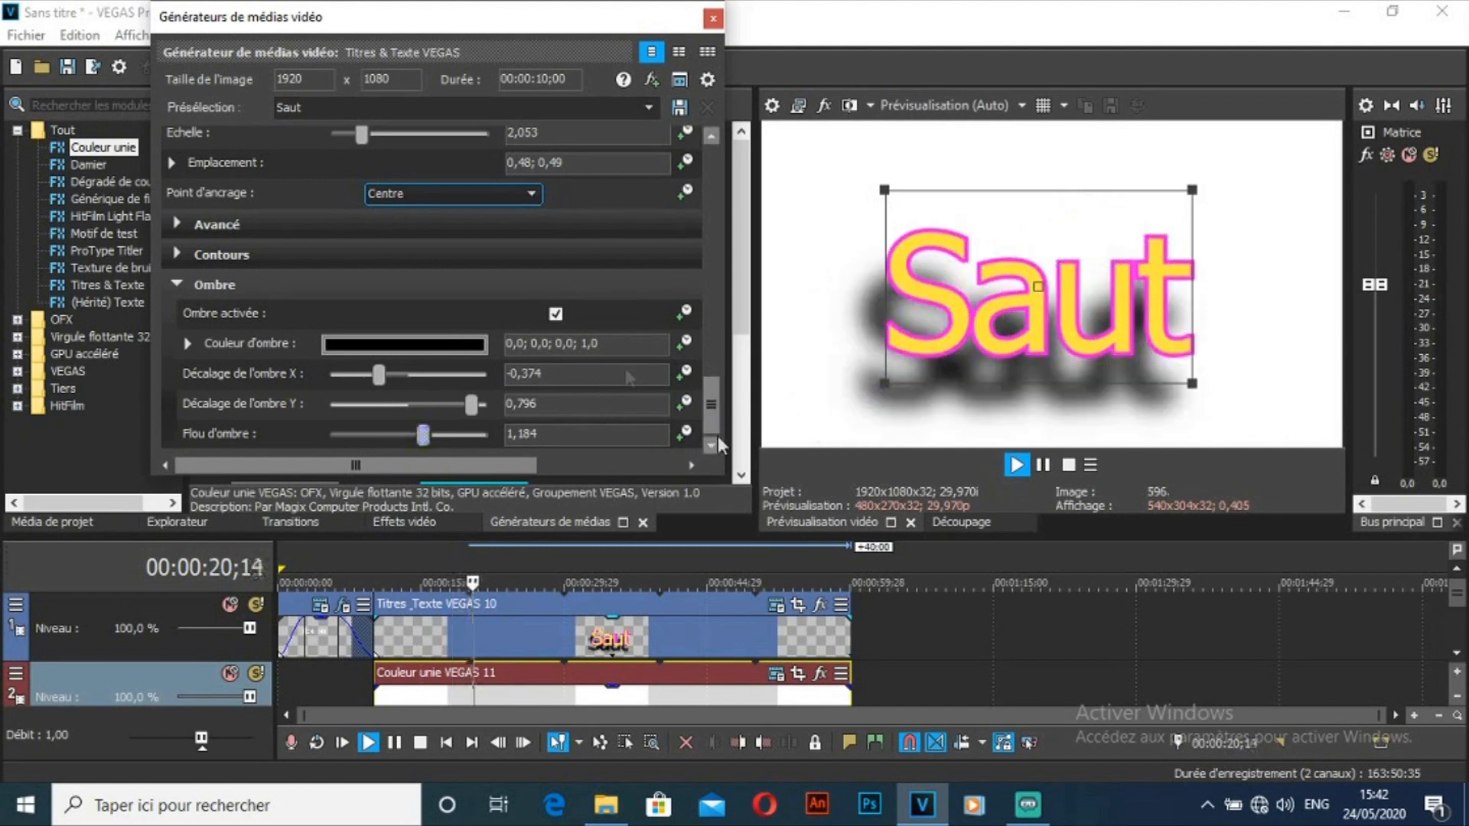
# Step: Disable the Saut title's shadow, close its settings, and clear all events from the timeline
pyautogui.click(554, 314)
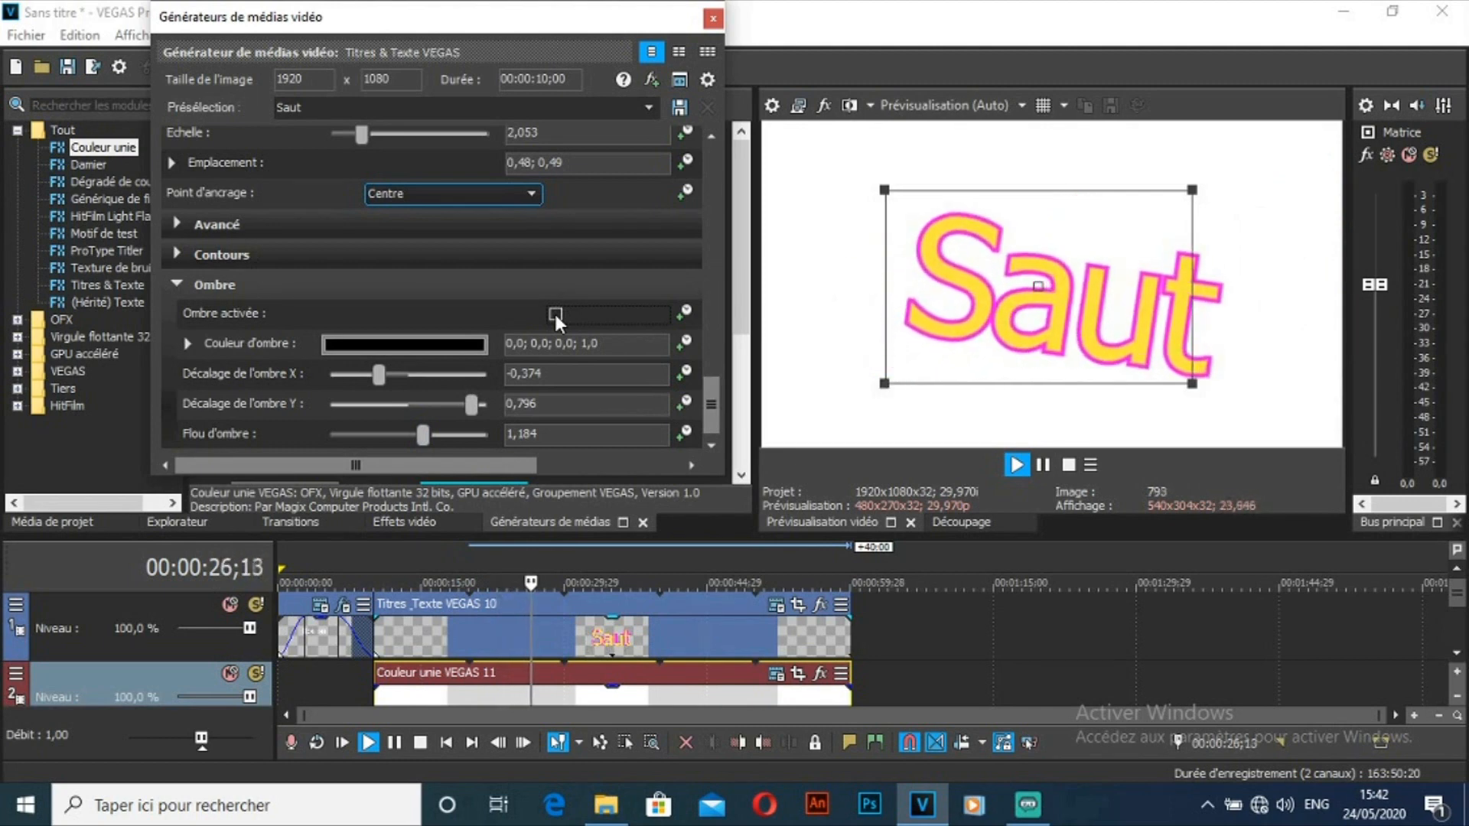
pyautogui.click(712, 18)
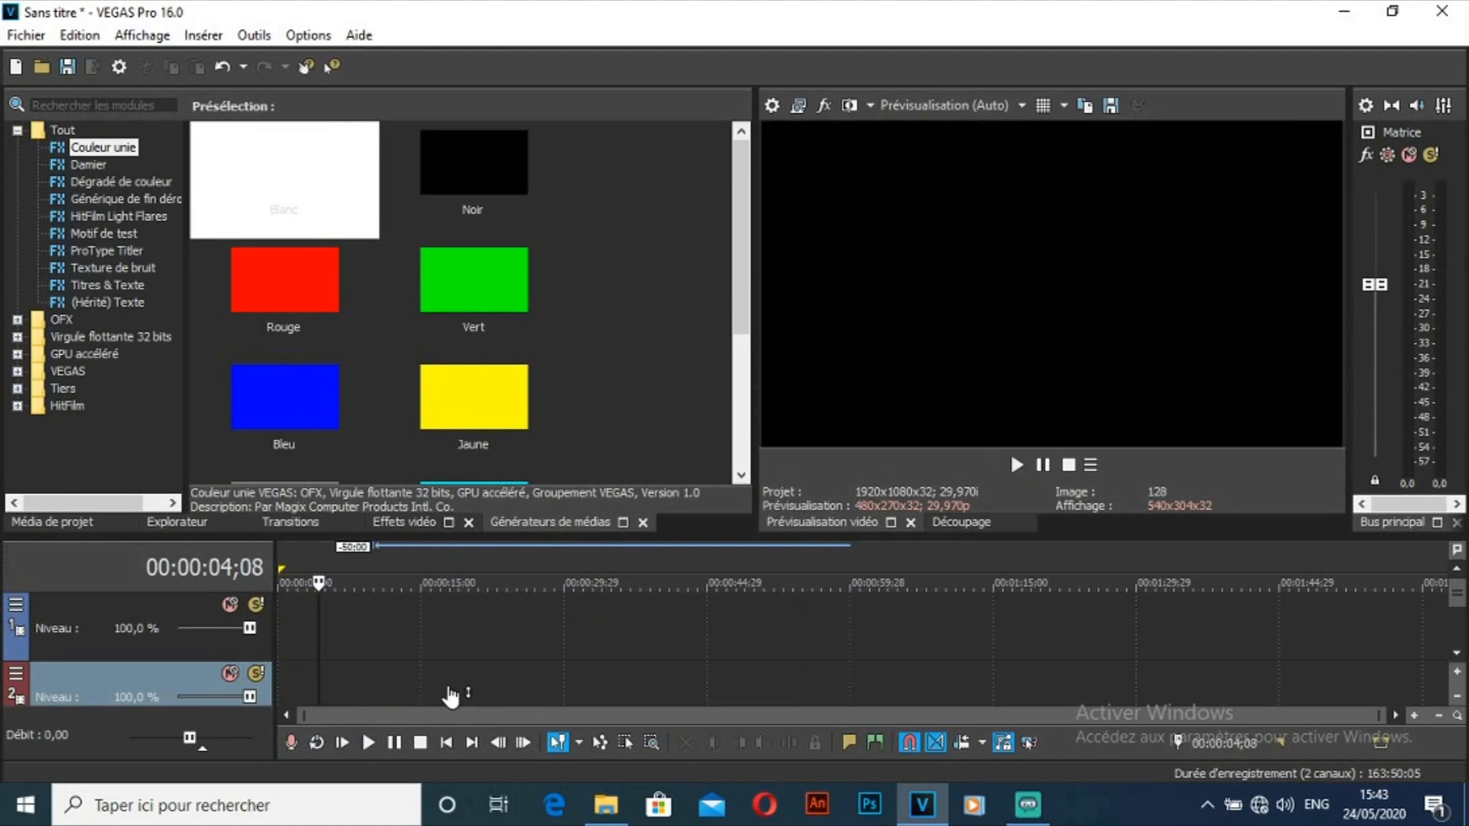
# Step: Open the MrKey_Soumission_LMK MP3 from the Nouveau dossier (2) folder on the Bureau into the project
pyautogui.click(26, 35)
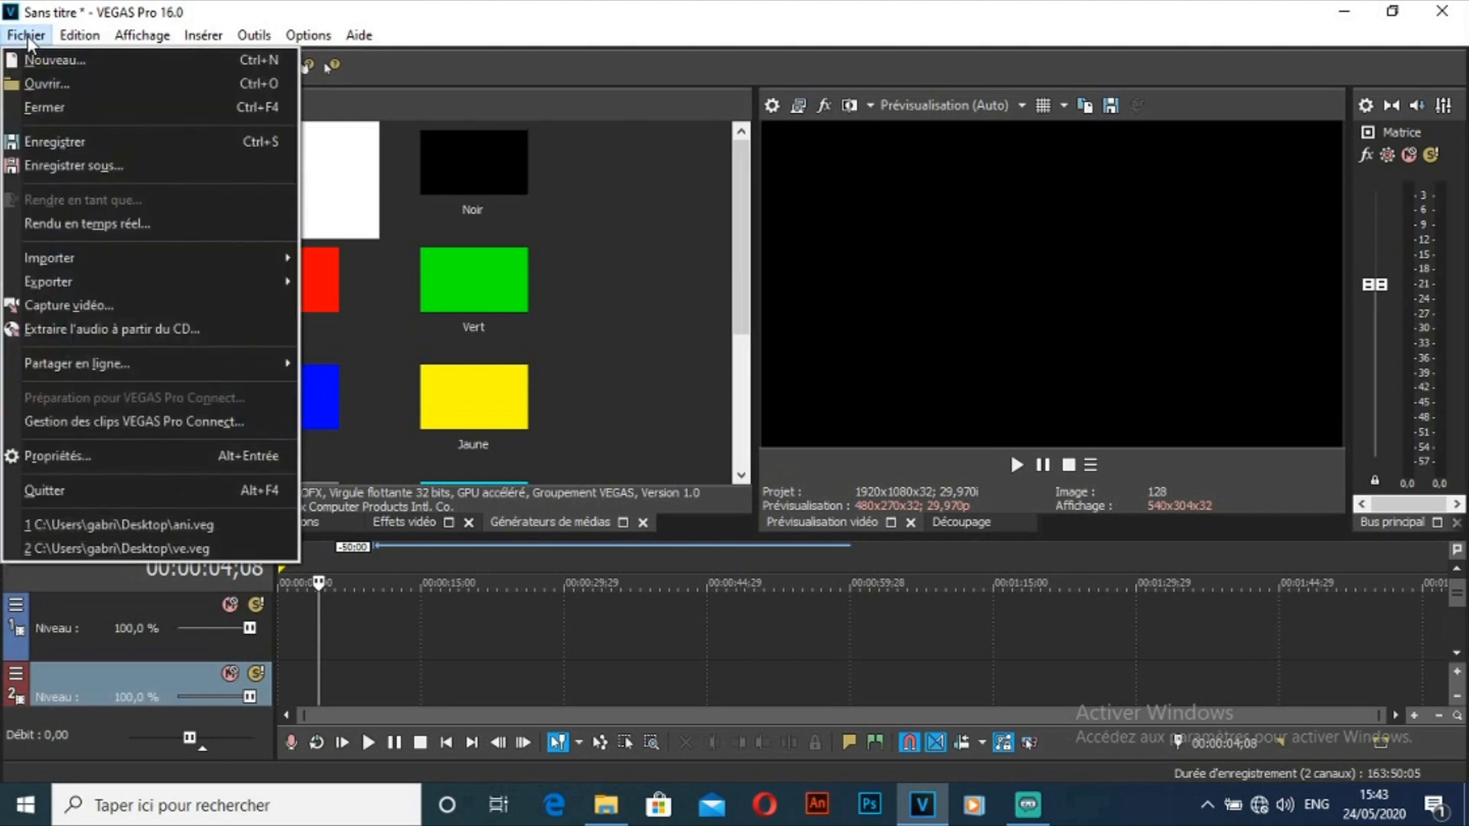
pyautogui.click(50, 84)
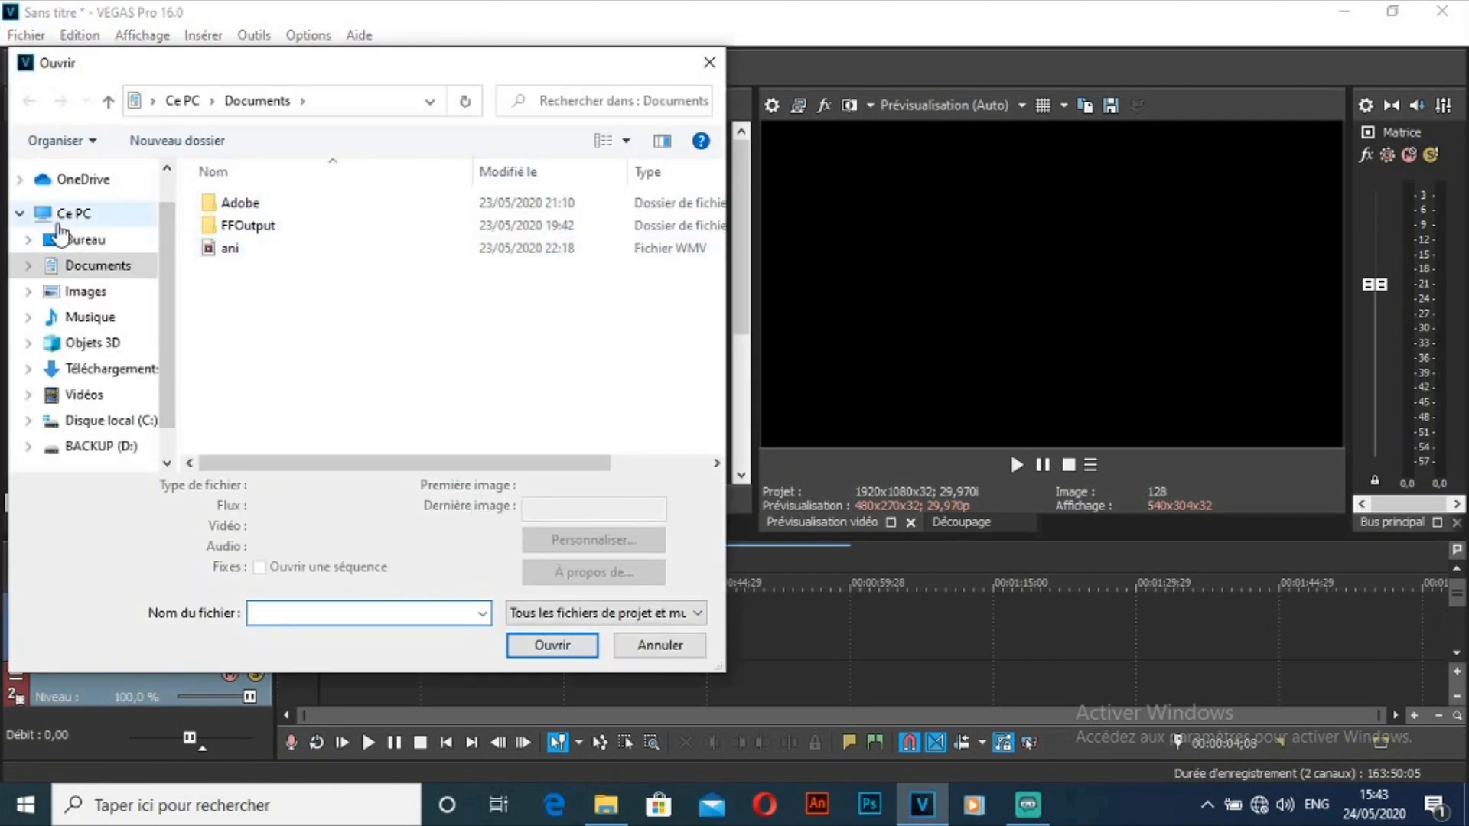
pyautogui.click(94, 243)
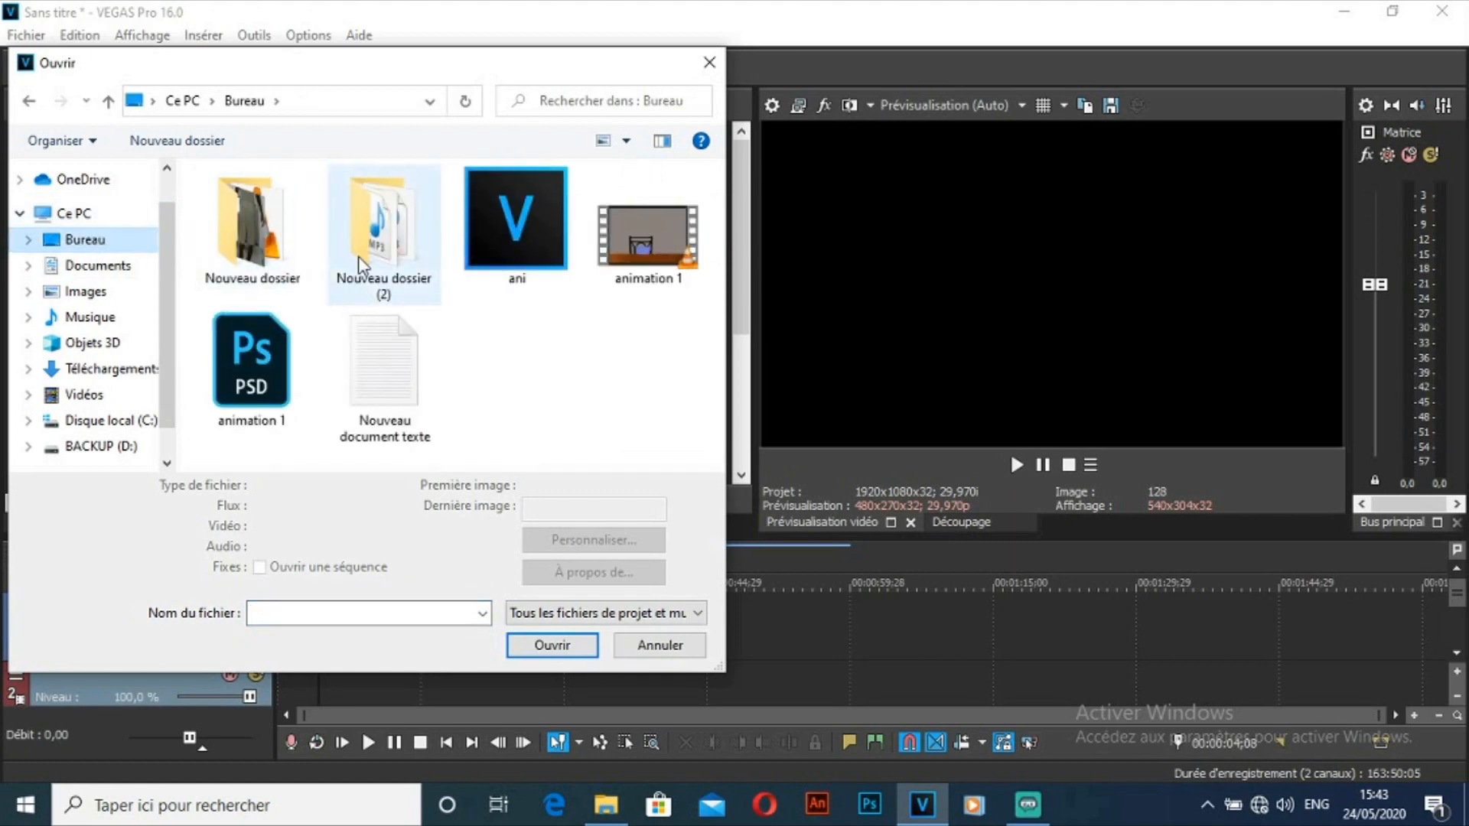
pyautogui.doubleClick(383, 239)
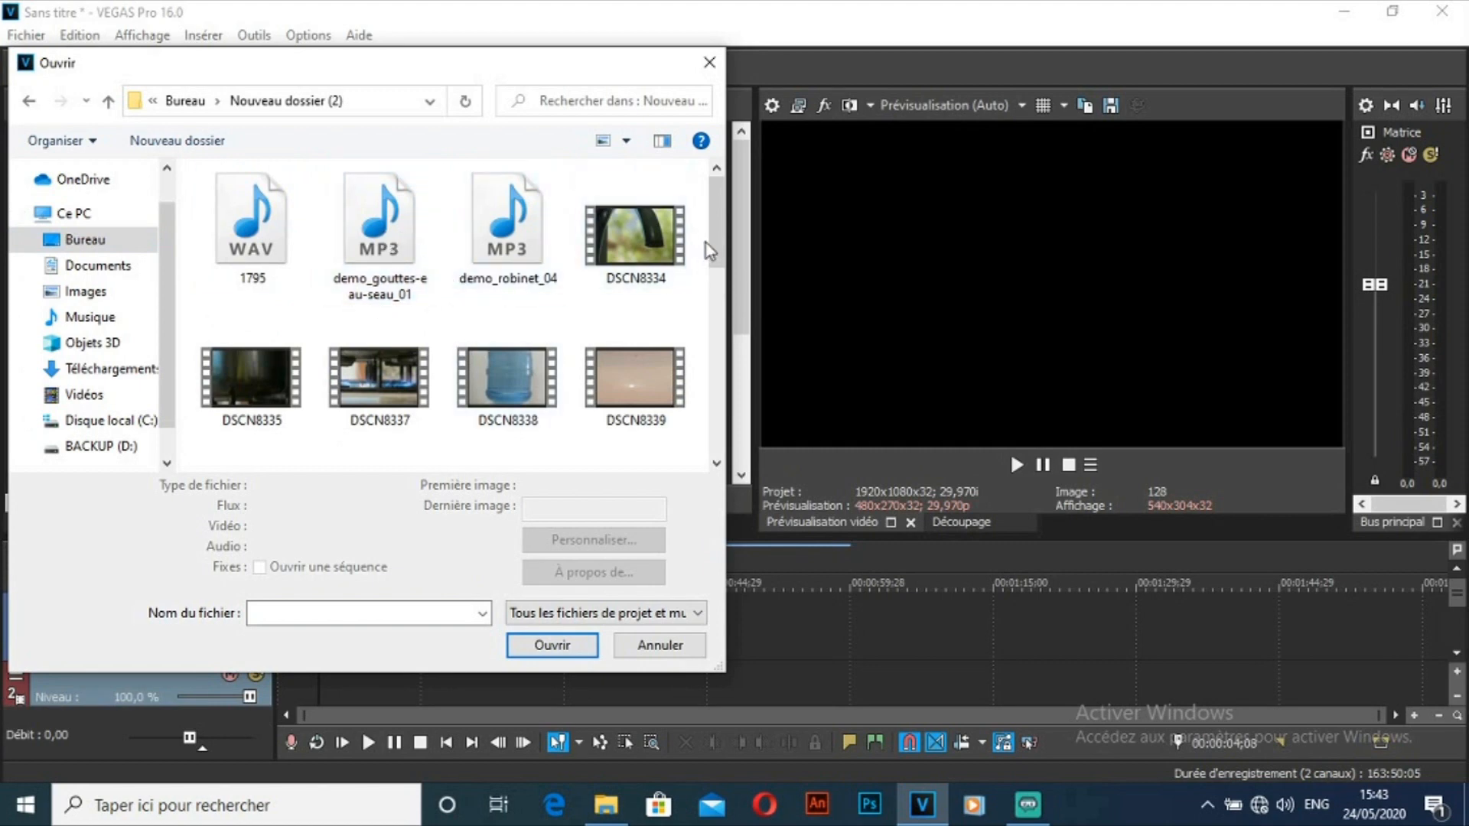
pyautogui.moveTo(716, 231); pyautogui.dragTo(756, 419)
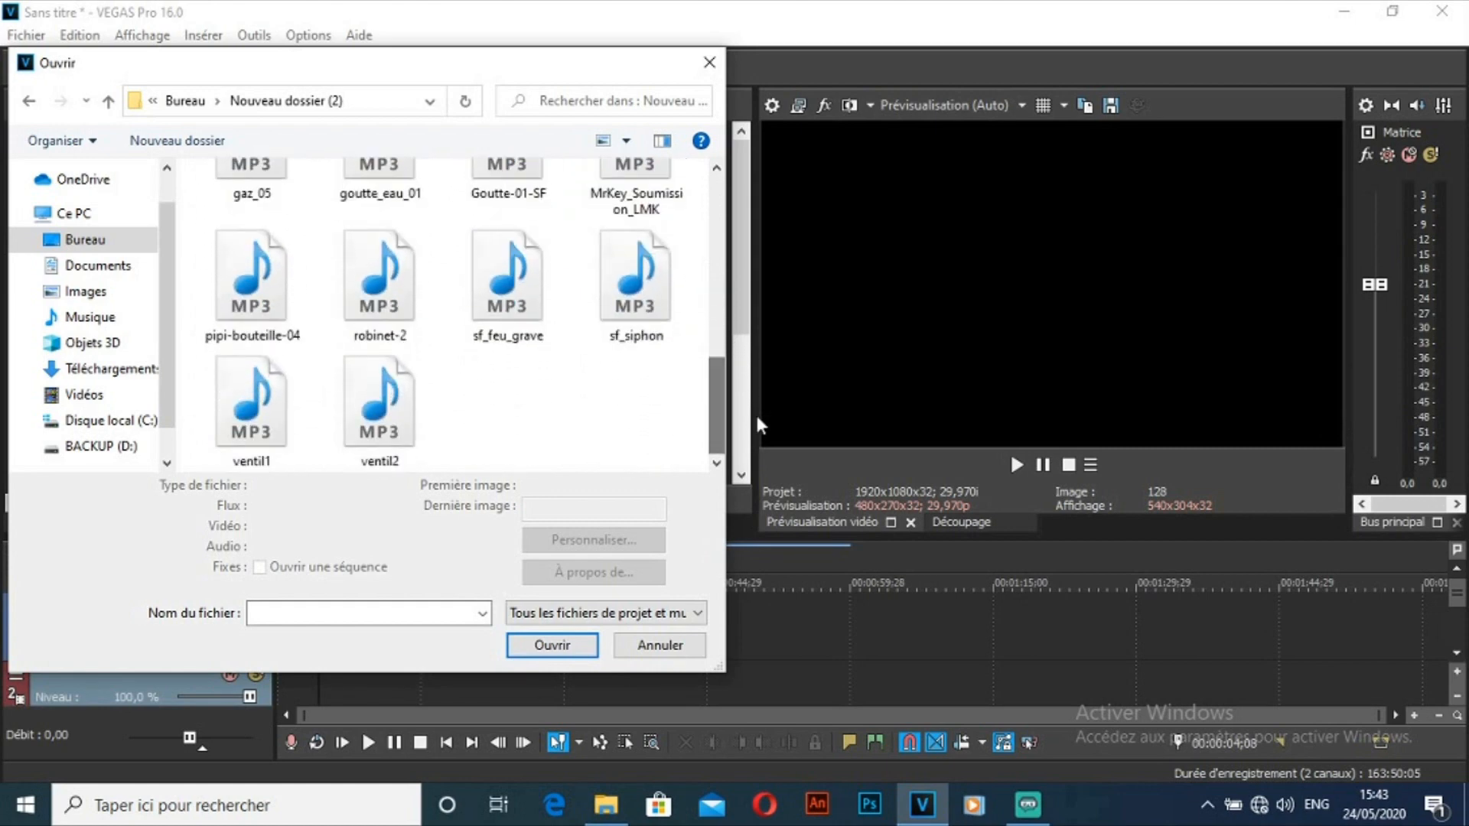
pyautogui.click(655, 195)
pyautogui.click(520, 676)
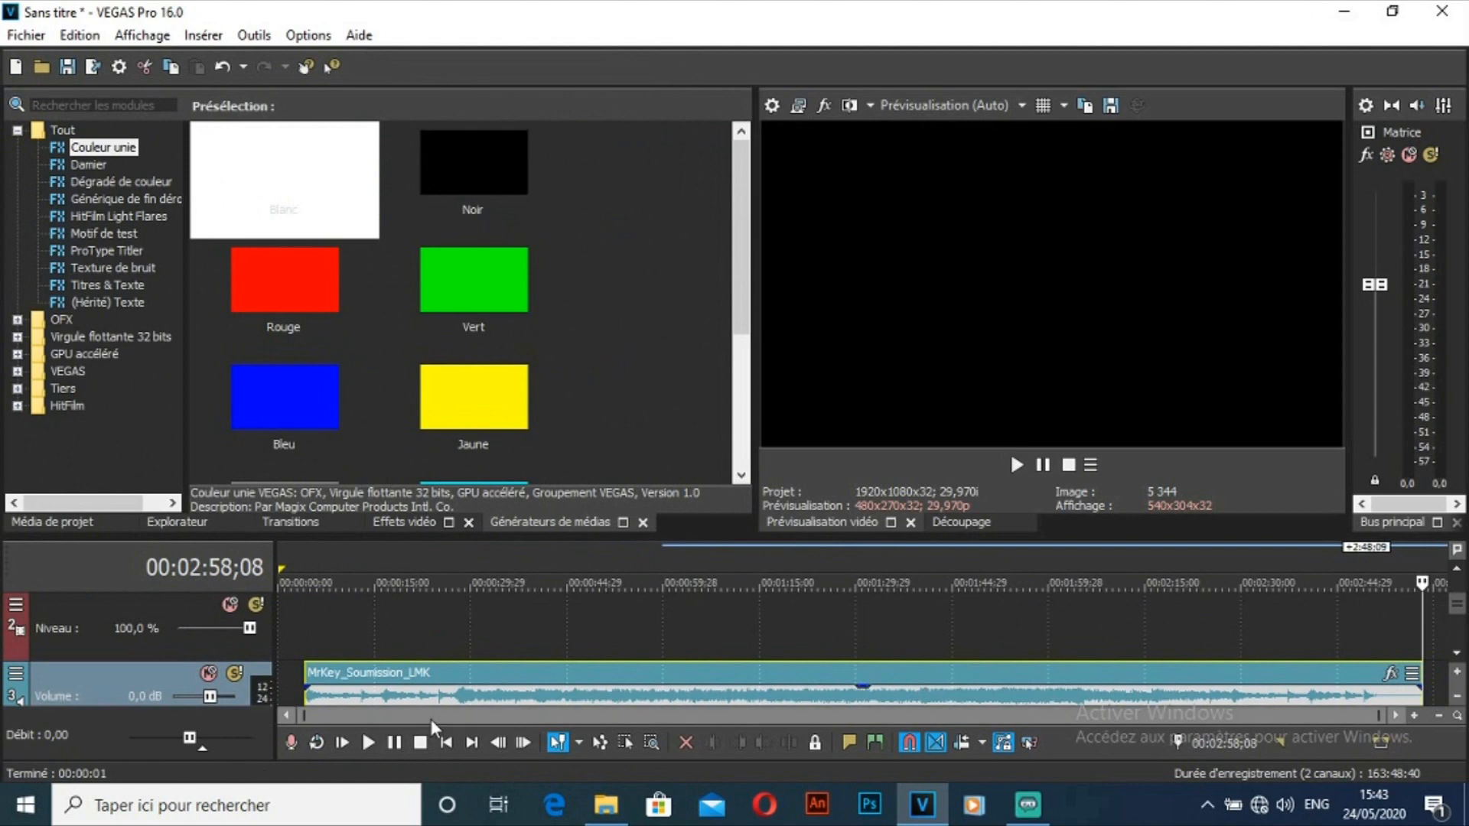
# Step: Show the project media, move the MrKey_Soumission_LMK audio event to the timeline's start, and play its beginning
pyautogui.hotkey('alt', '1')
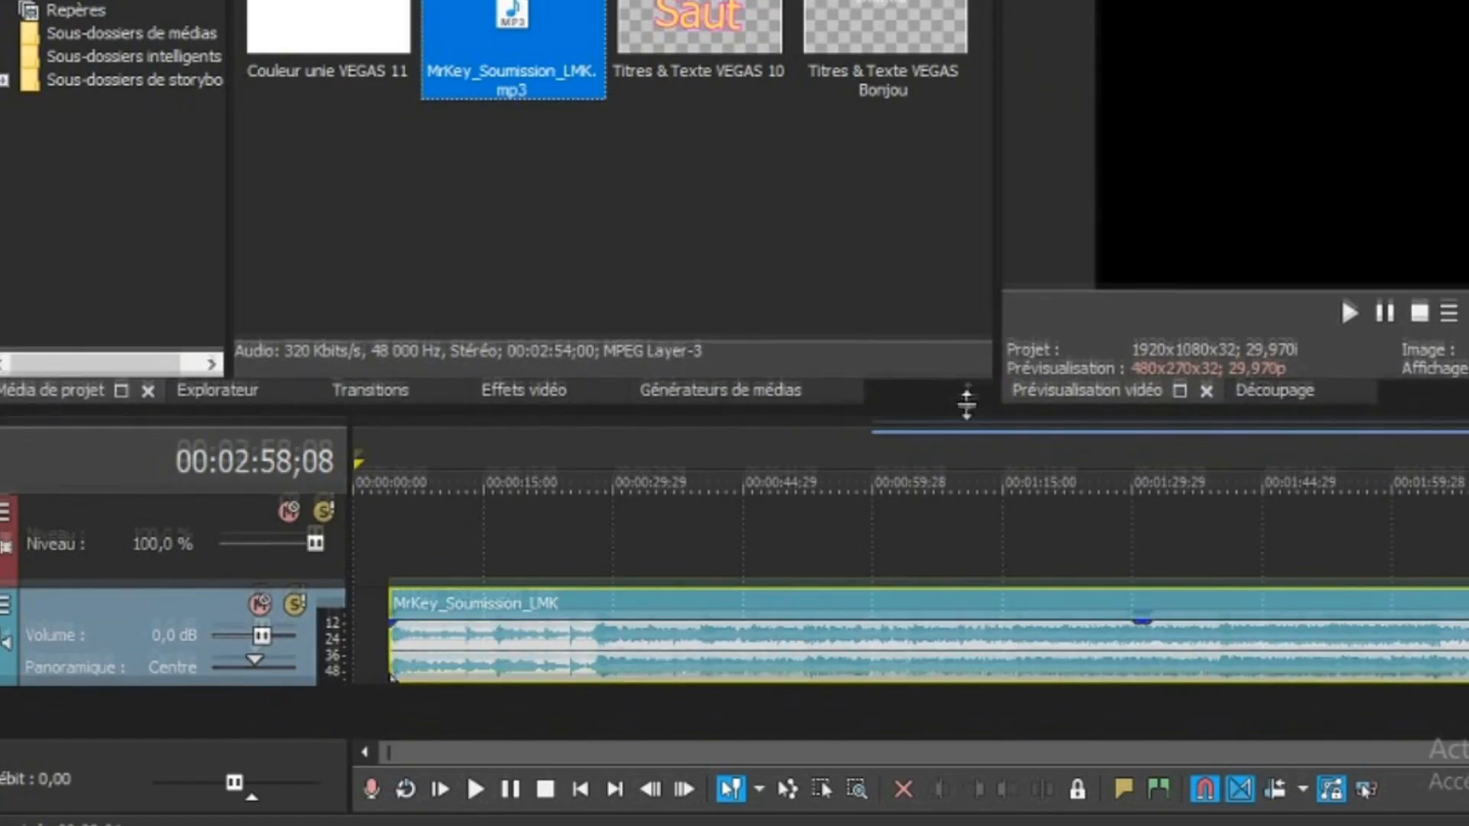
pyautogui.hotkey('ctrl', 'shift', 'q')
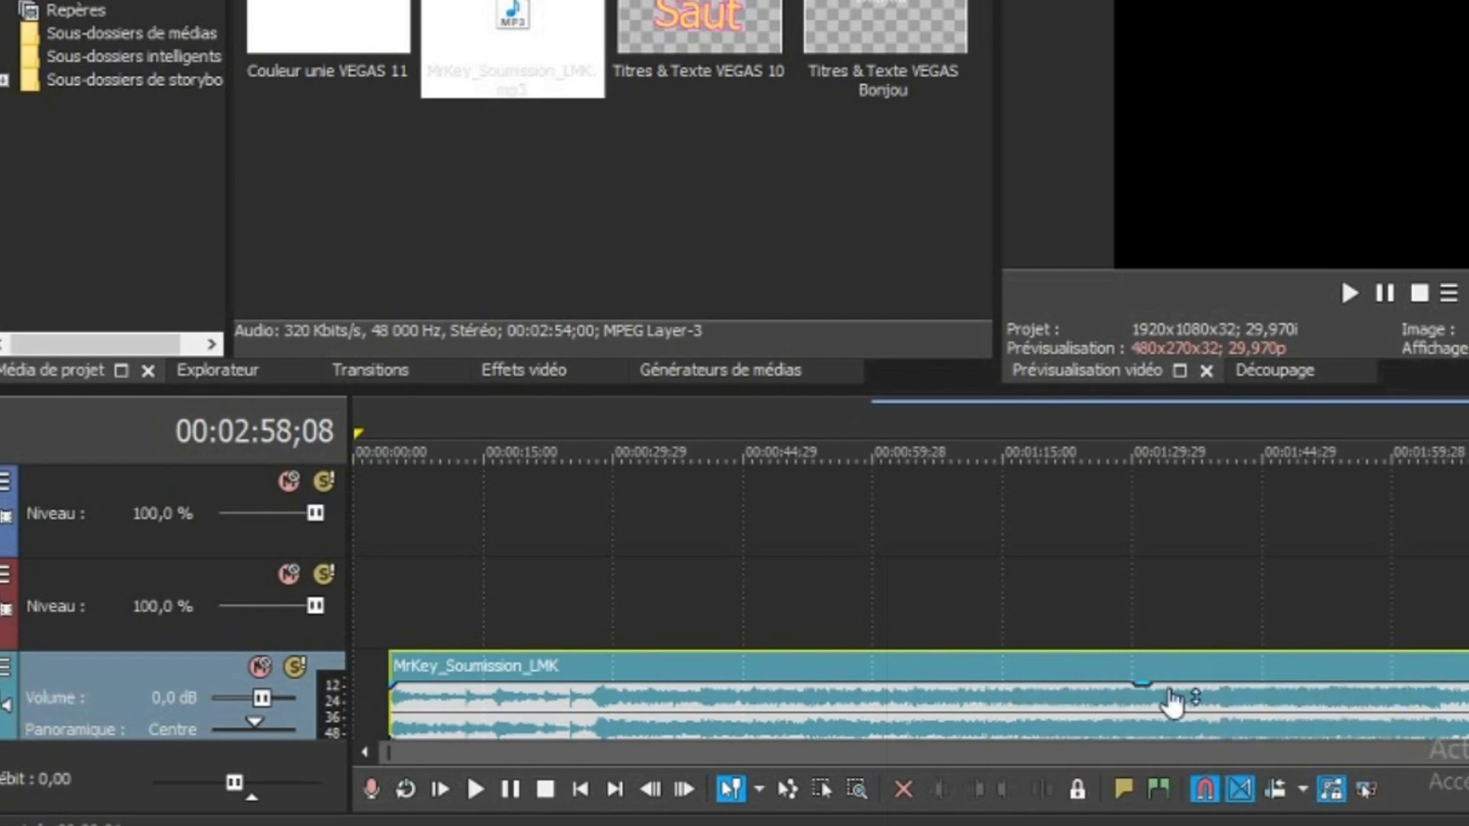
pyautogui.moveTo(1173, 664); pyautogui.dragTo(1104, 660)
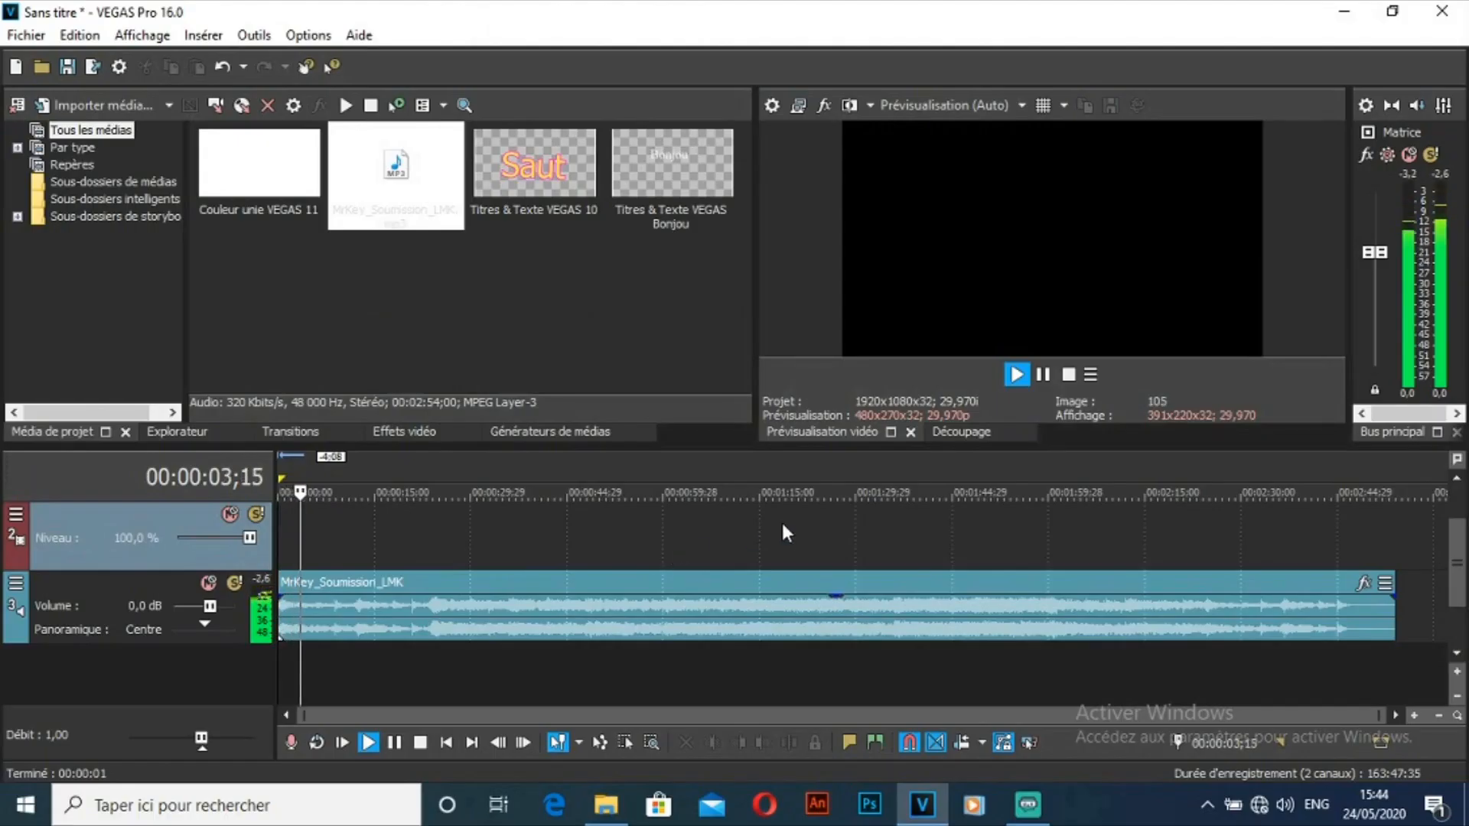
pyautogui.press('space')
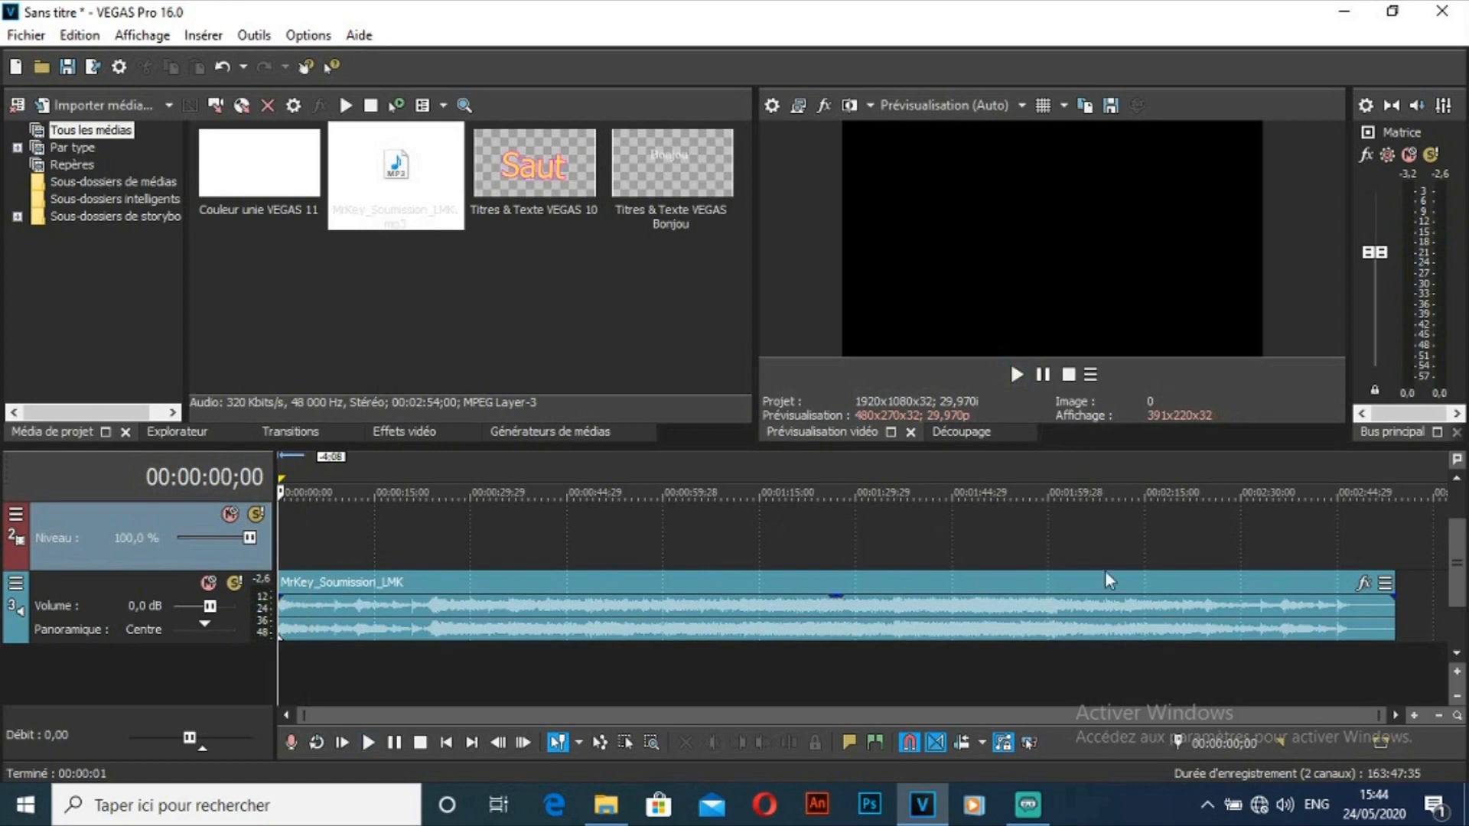
# Step: Browse the full list of audio effects for the MrKey_Soumission_LMK event and close the chooser without adding any
pyautogui.click(1365, 586)
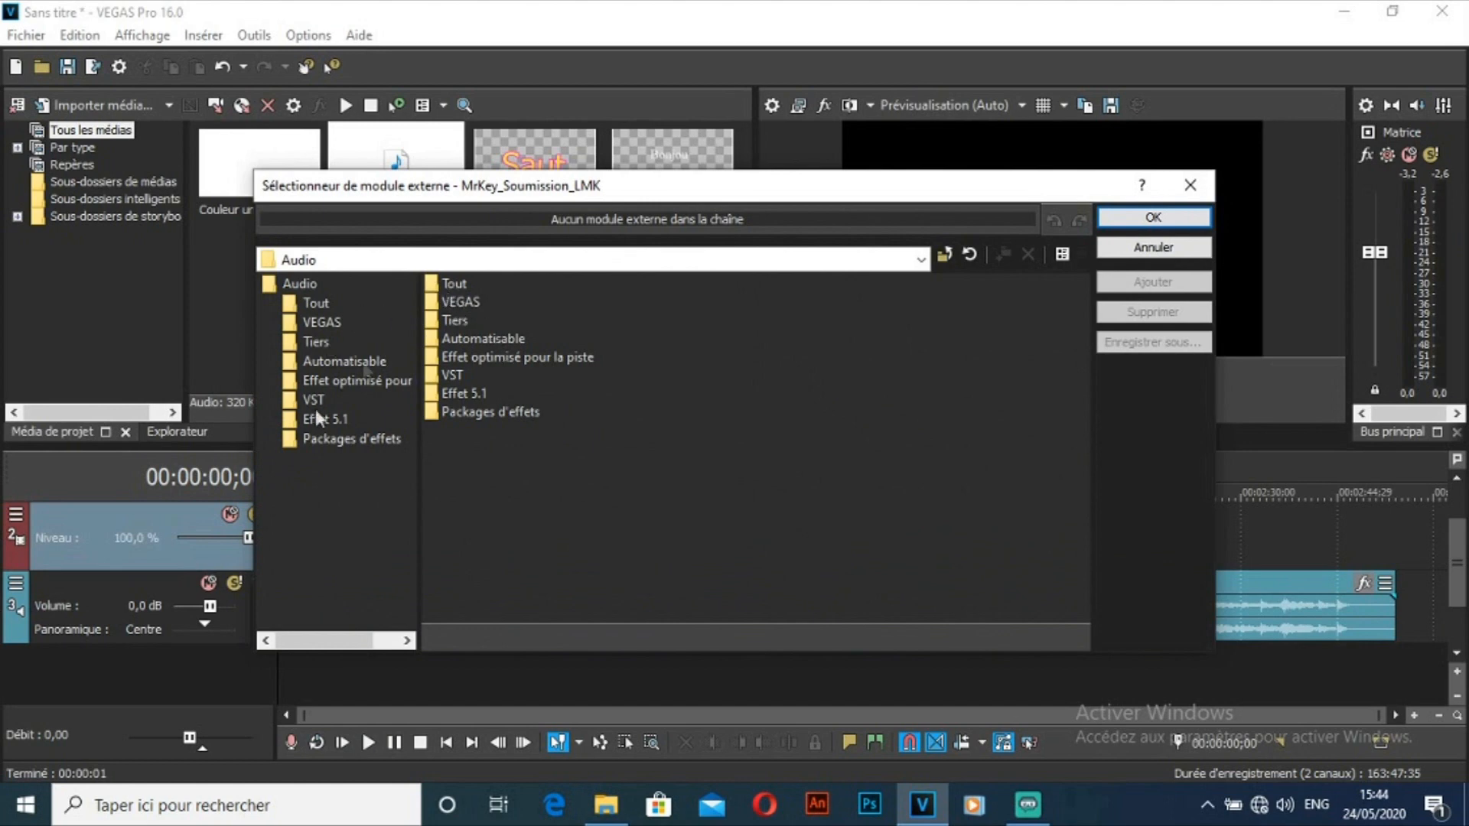
pyautogui.click(449, 284)
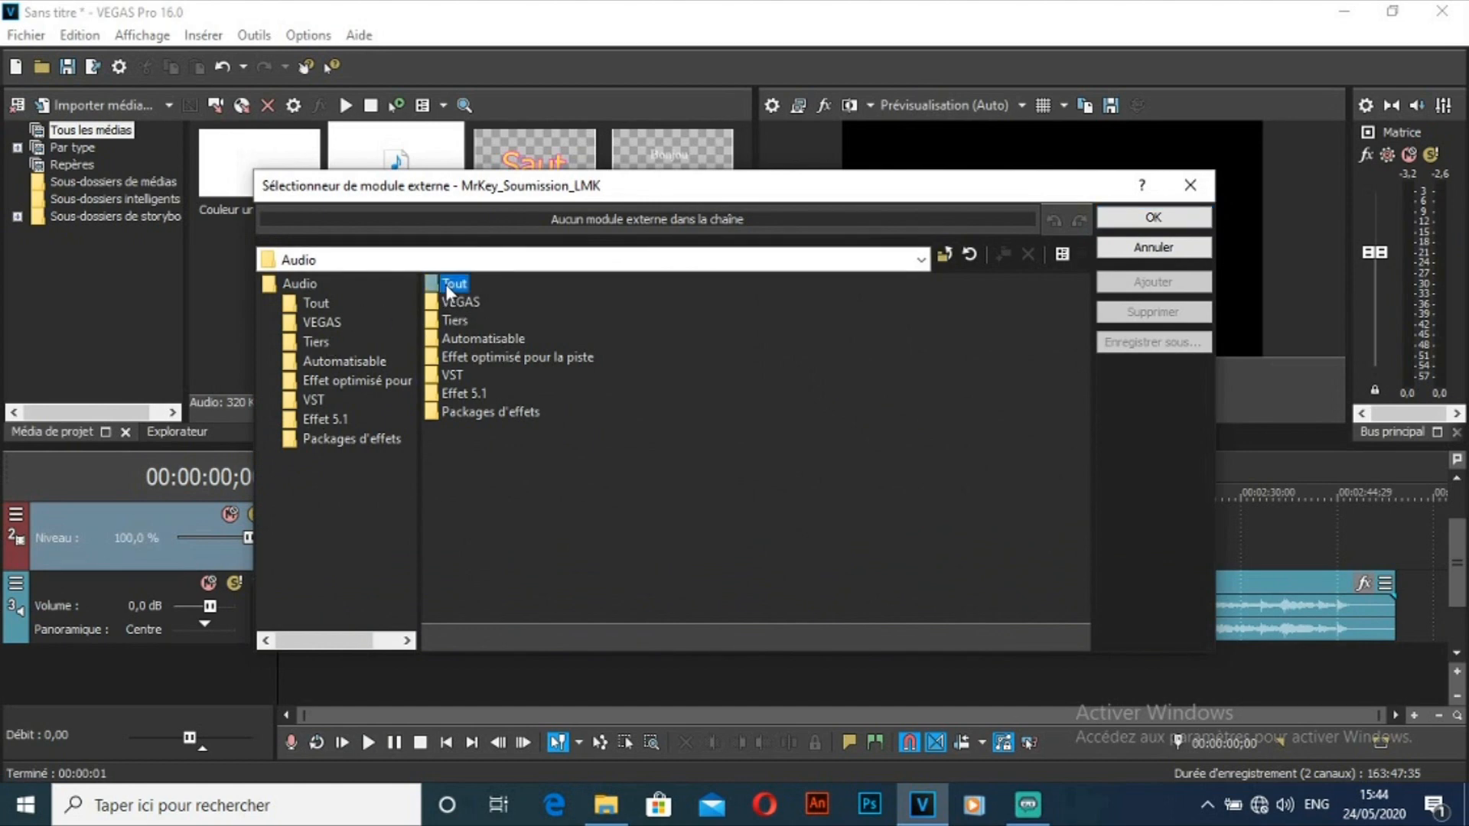
pyautogui.doubleClick(451, 283)
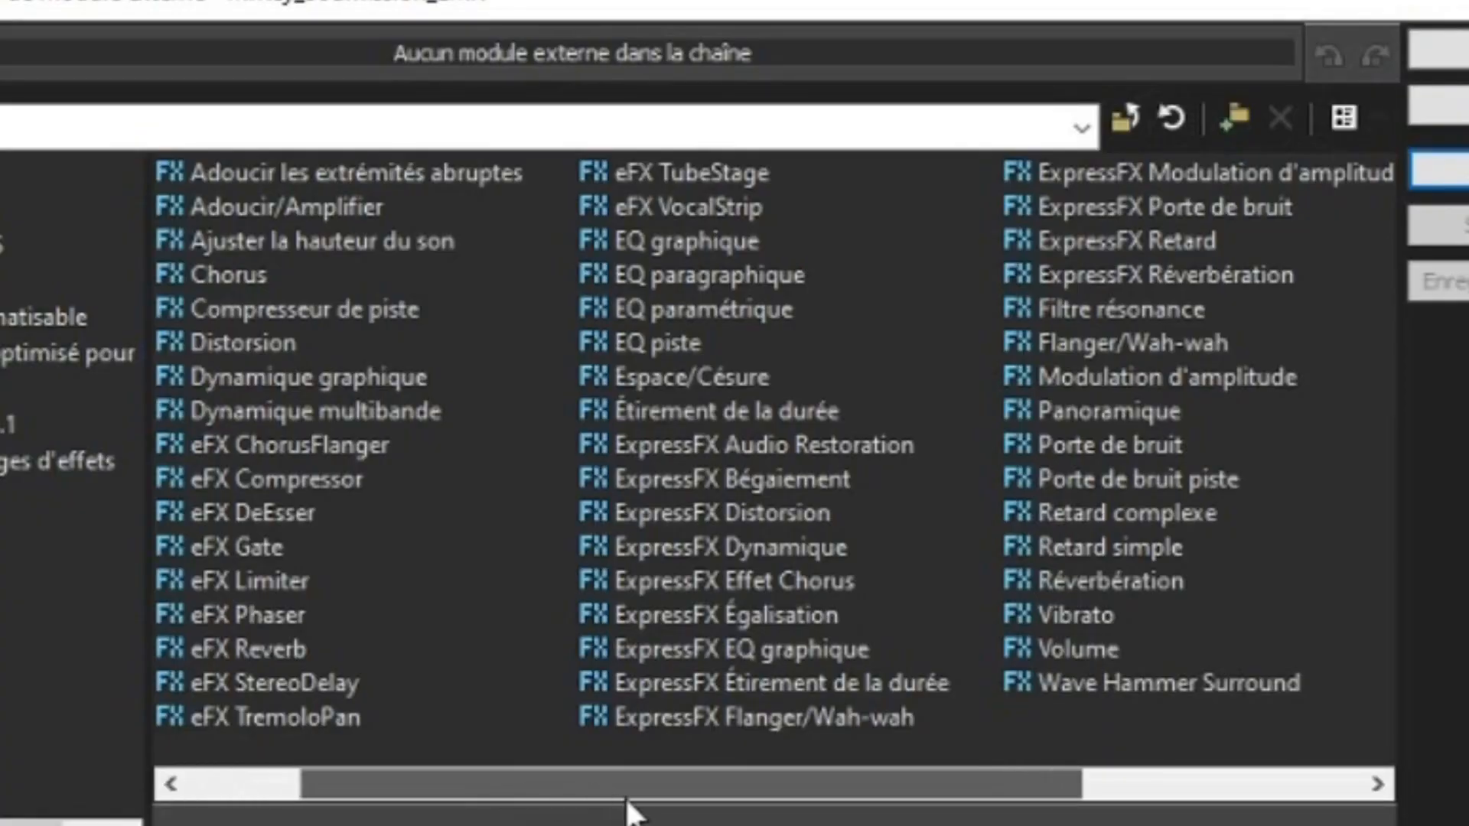
pyautogui.moveTo(626, 799); pyautogui.dragTo(516, 776)
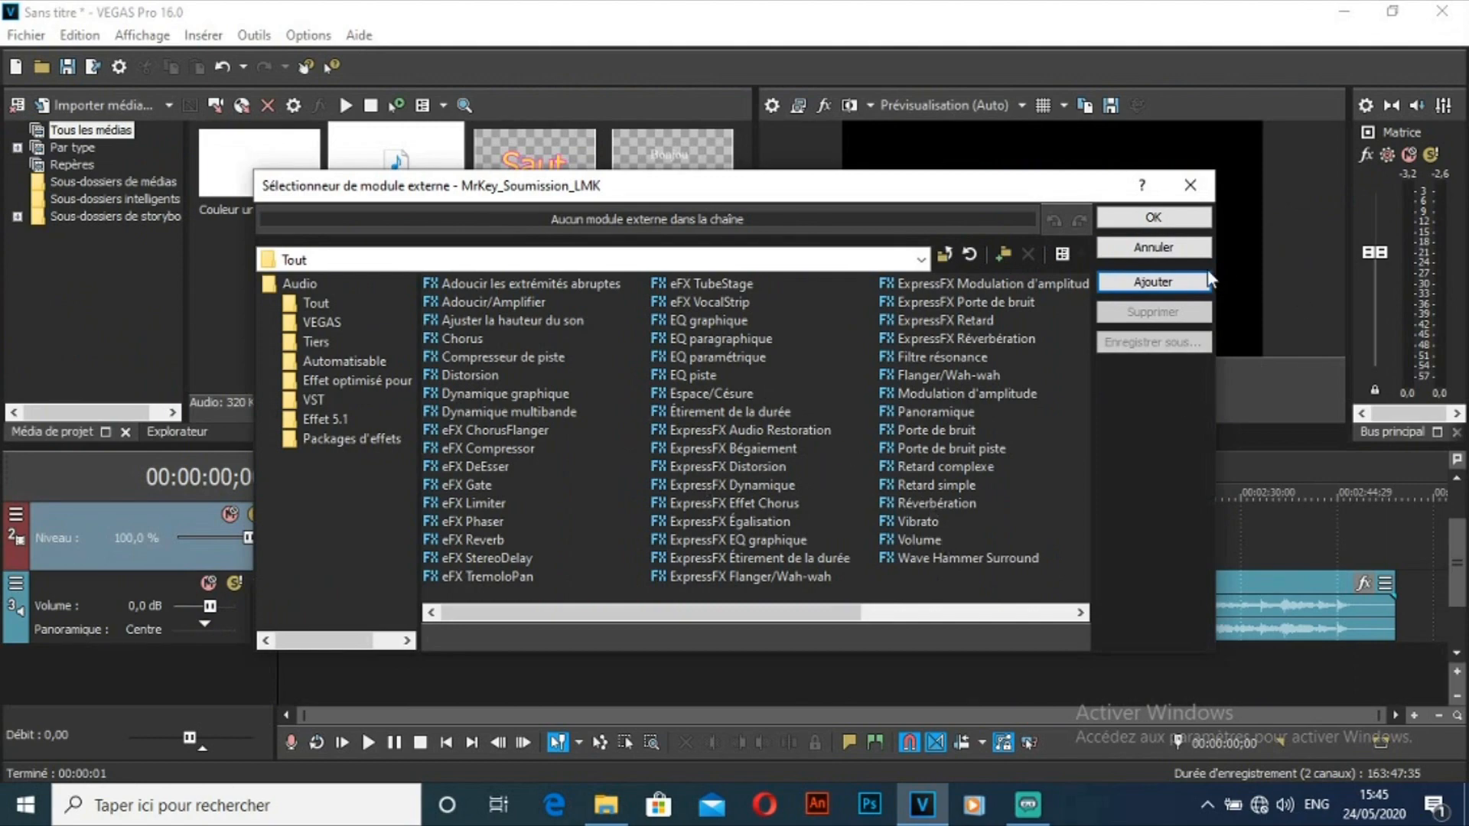
pyautogui.click(1192, 186)
# Step: Examine the audio event's options and the audio track's input, envelope and switch options
pyautogui.rightClick(534, 638)
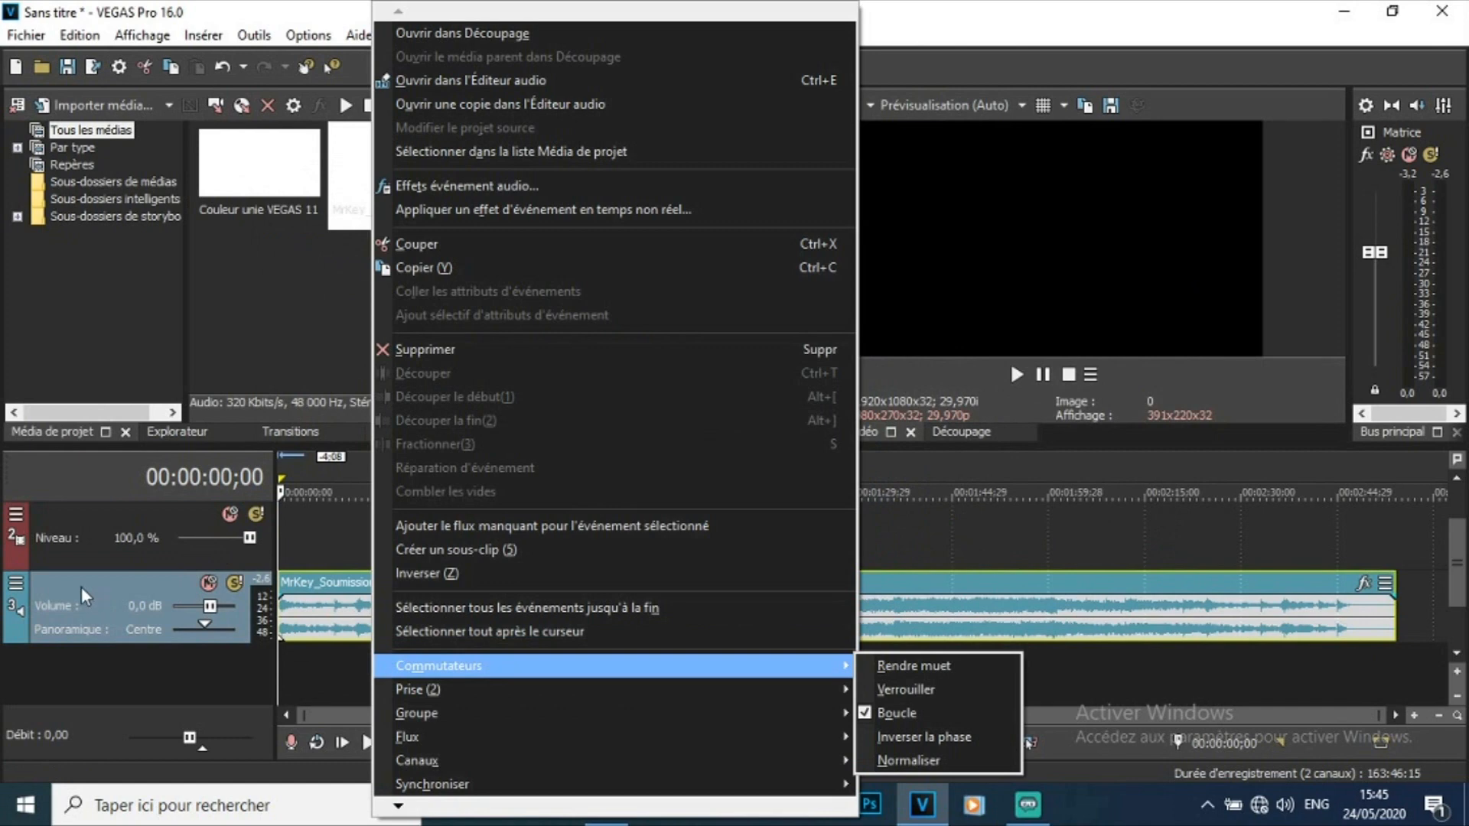
pyautogui.click(81, 586)
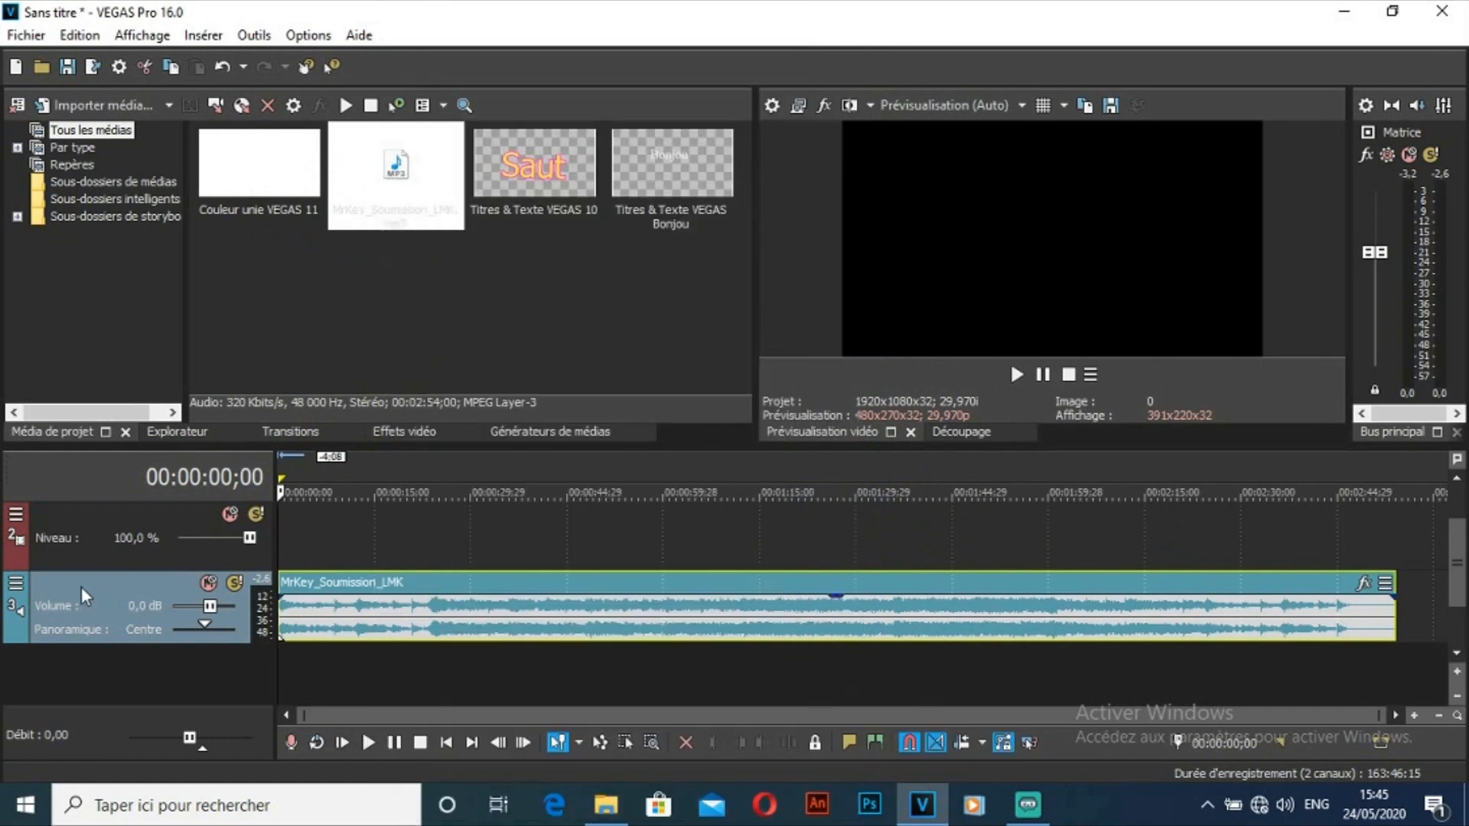
pyautogui.rightClick(125, 583)
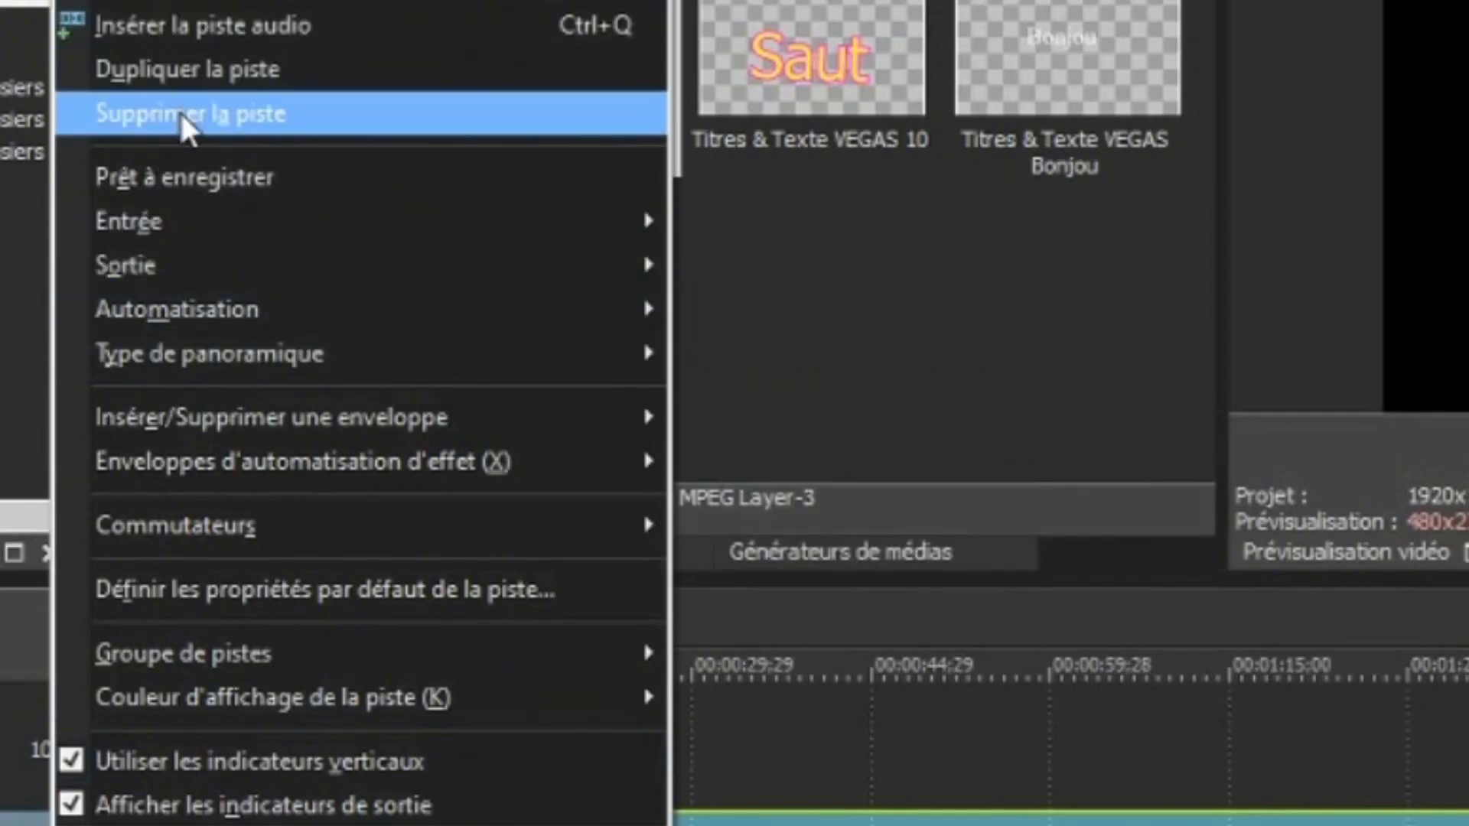
pyautogui.moveTo(218, 227)
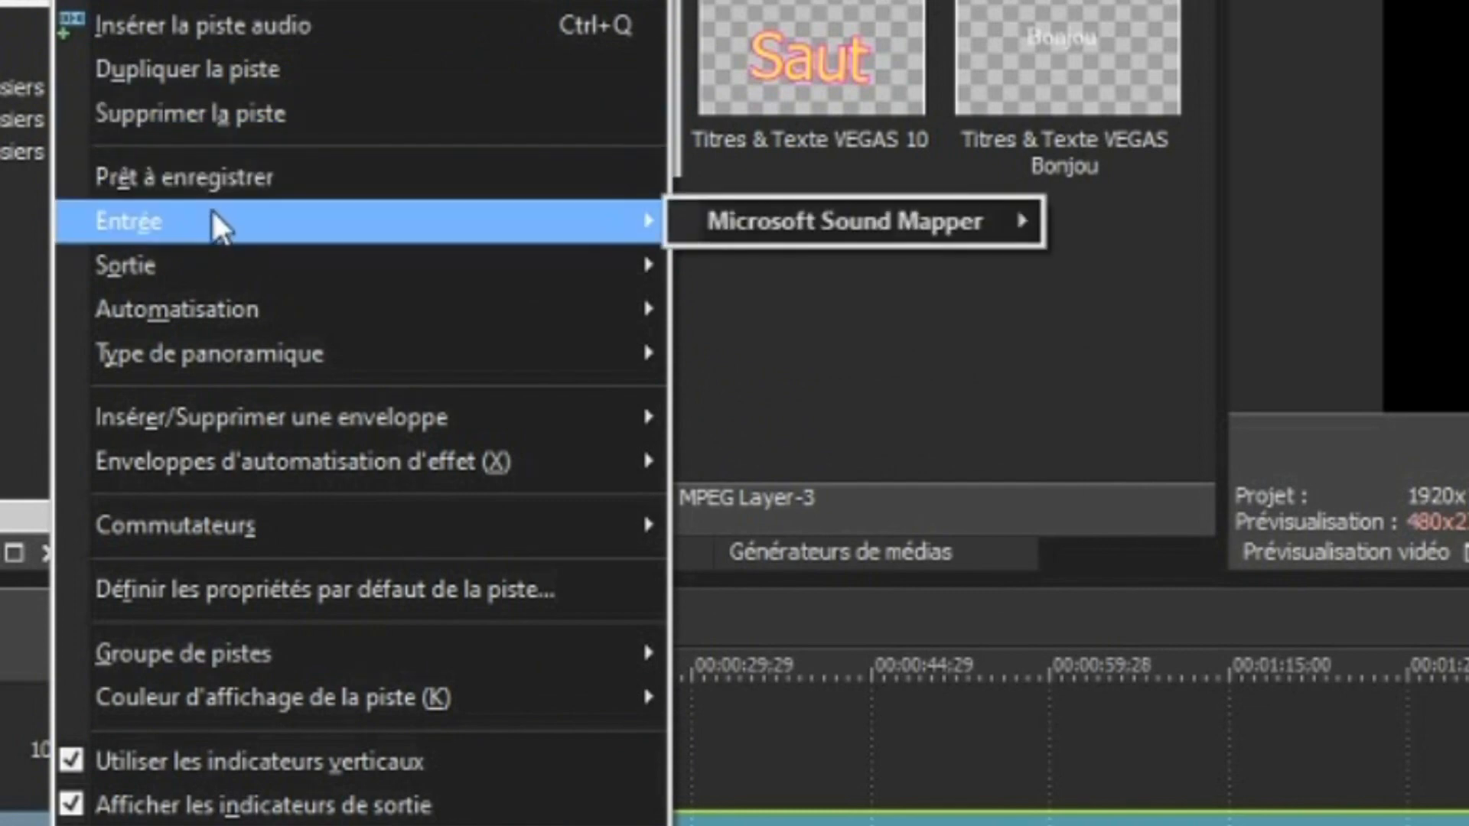
pyautogui.moveTo(234, 419)
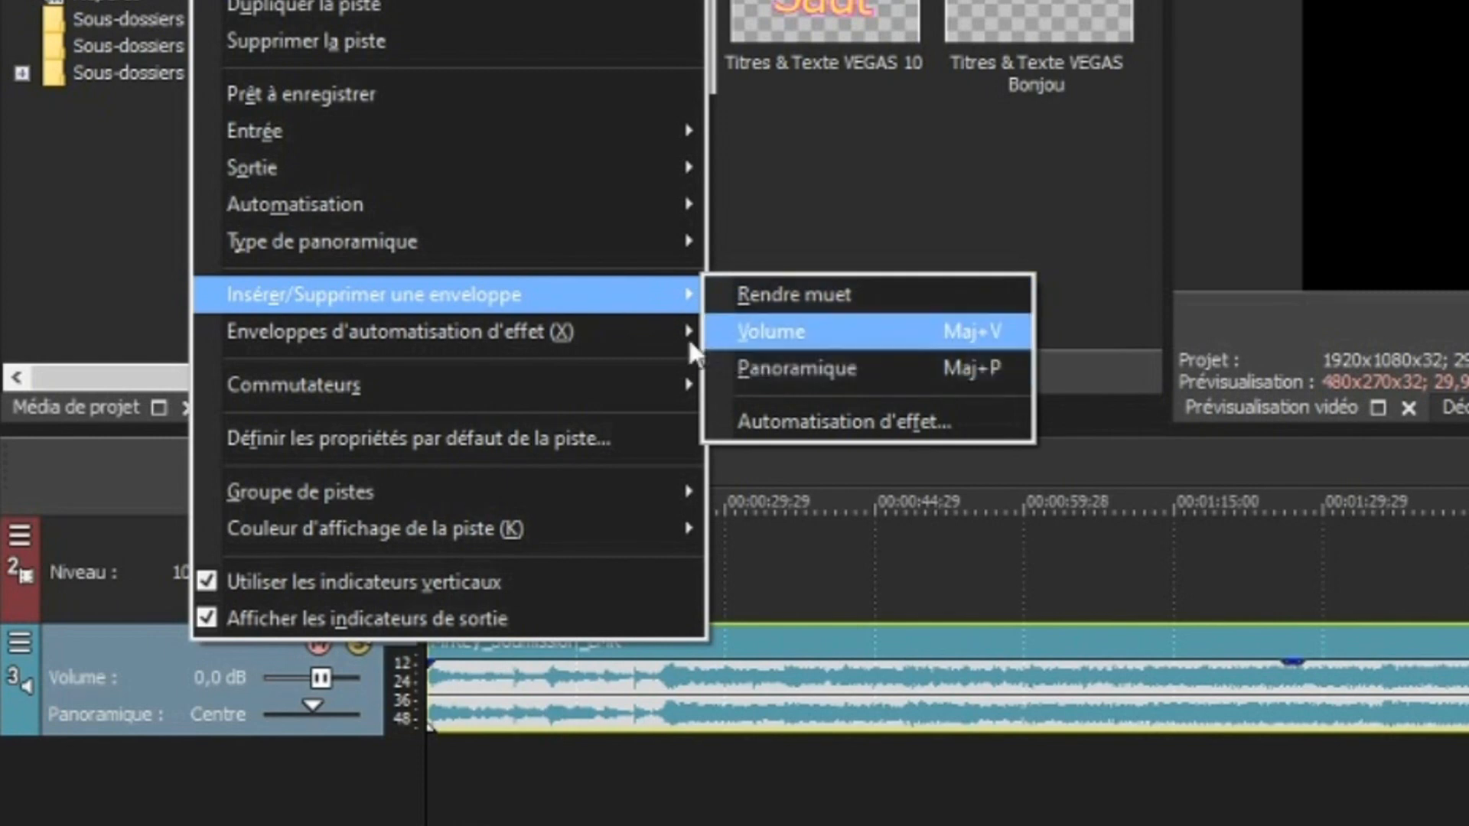
pyautogui.moveTo(671, 385)
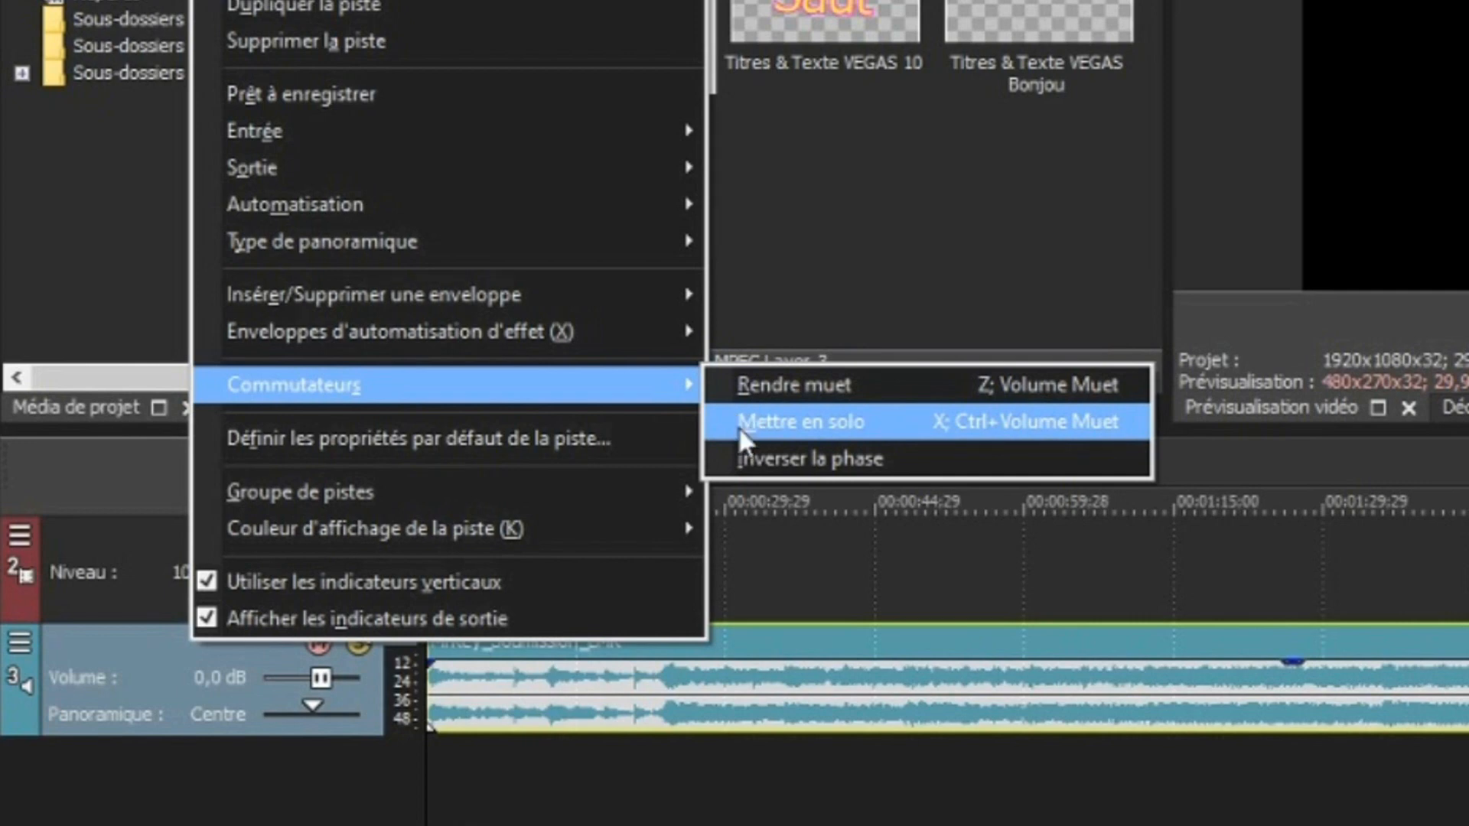
# Step: Mute the audio track, play the timeline, and toggle the track's mute during playback
pyautogui.click(728, 454)
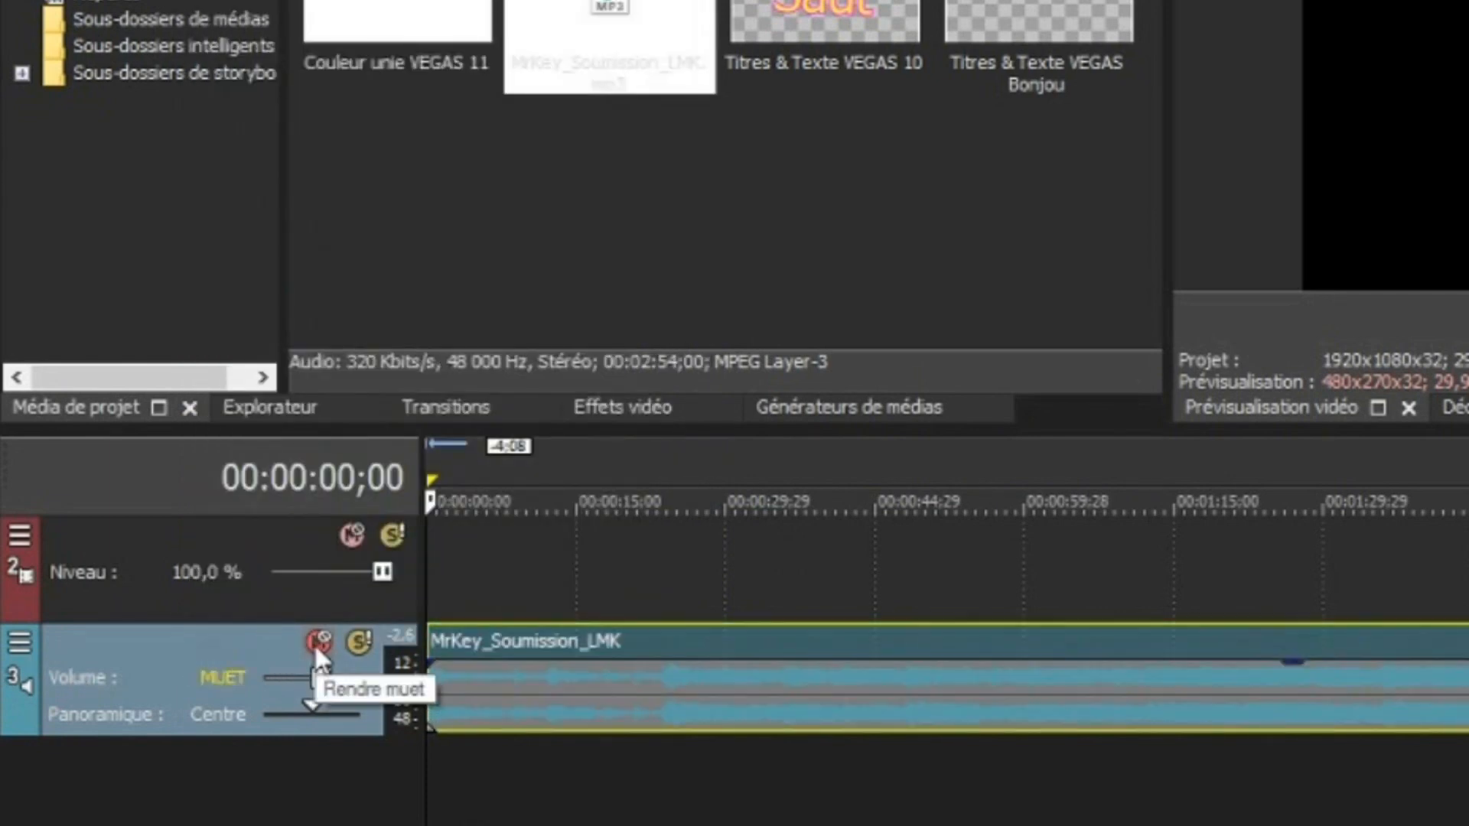
pyautogui.press('space')
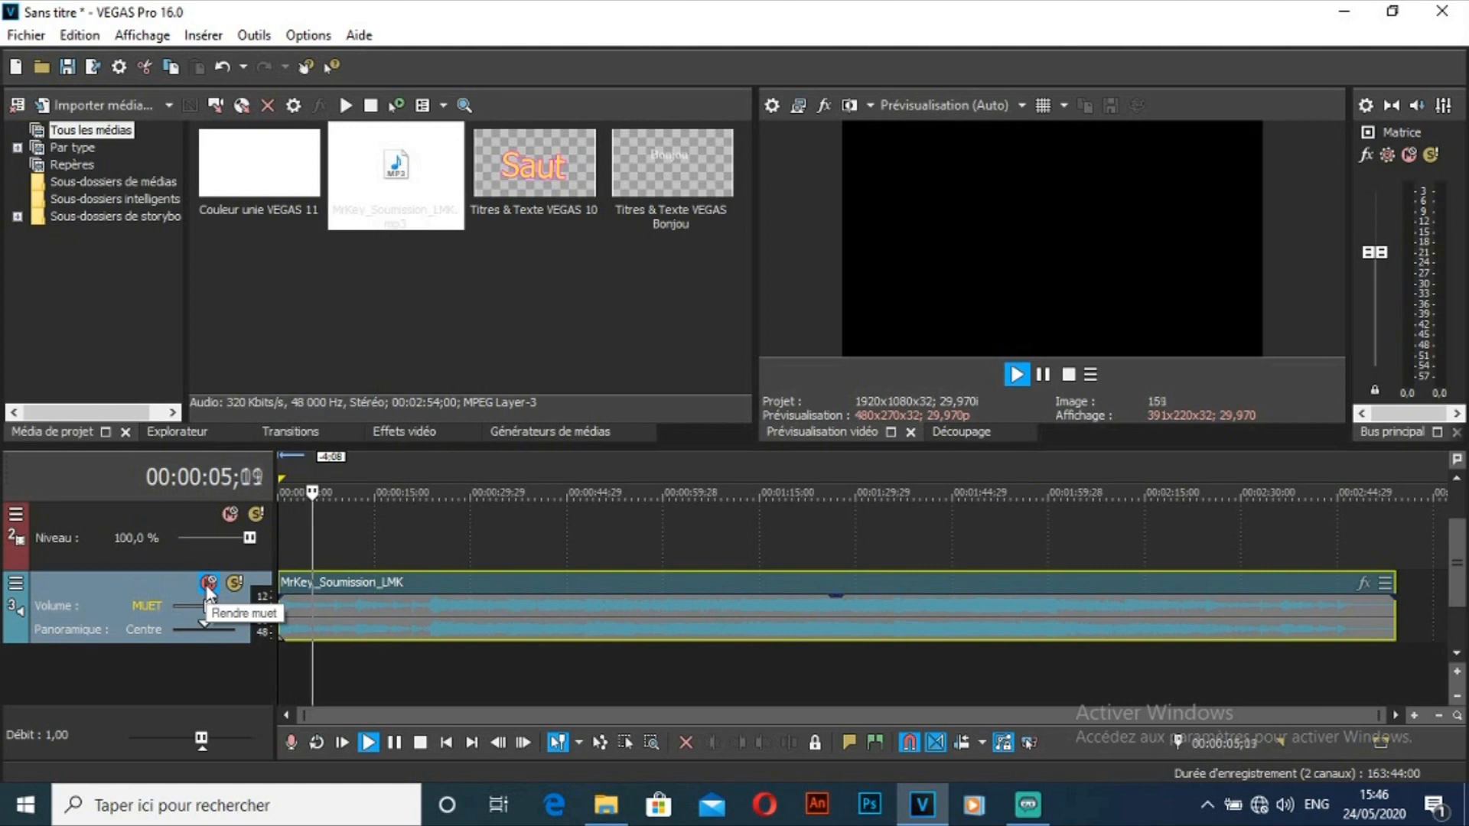
pyautogui.click(208, 584)
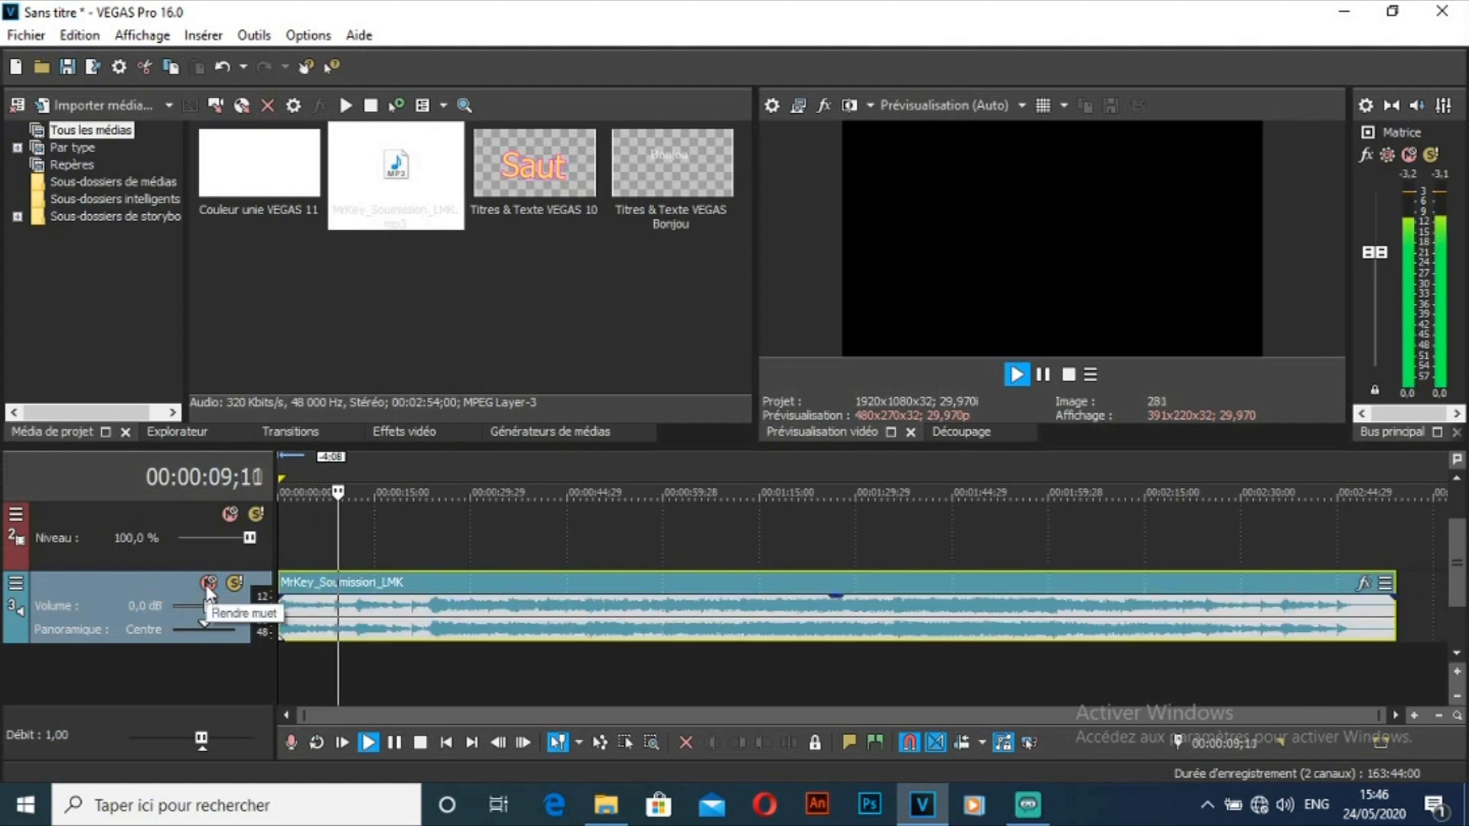
pyautogui.click(207, 584)
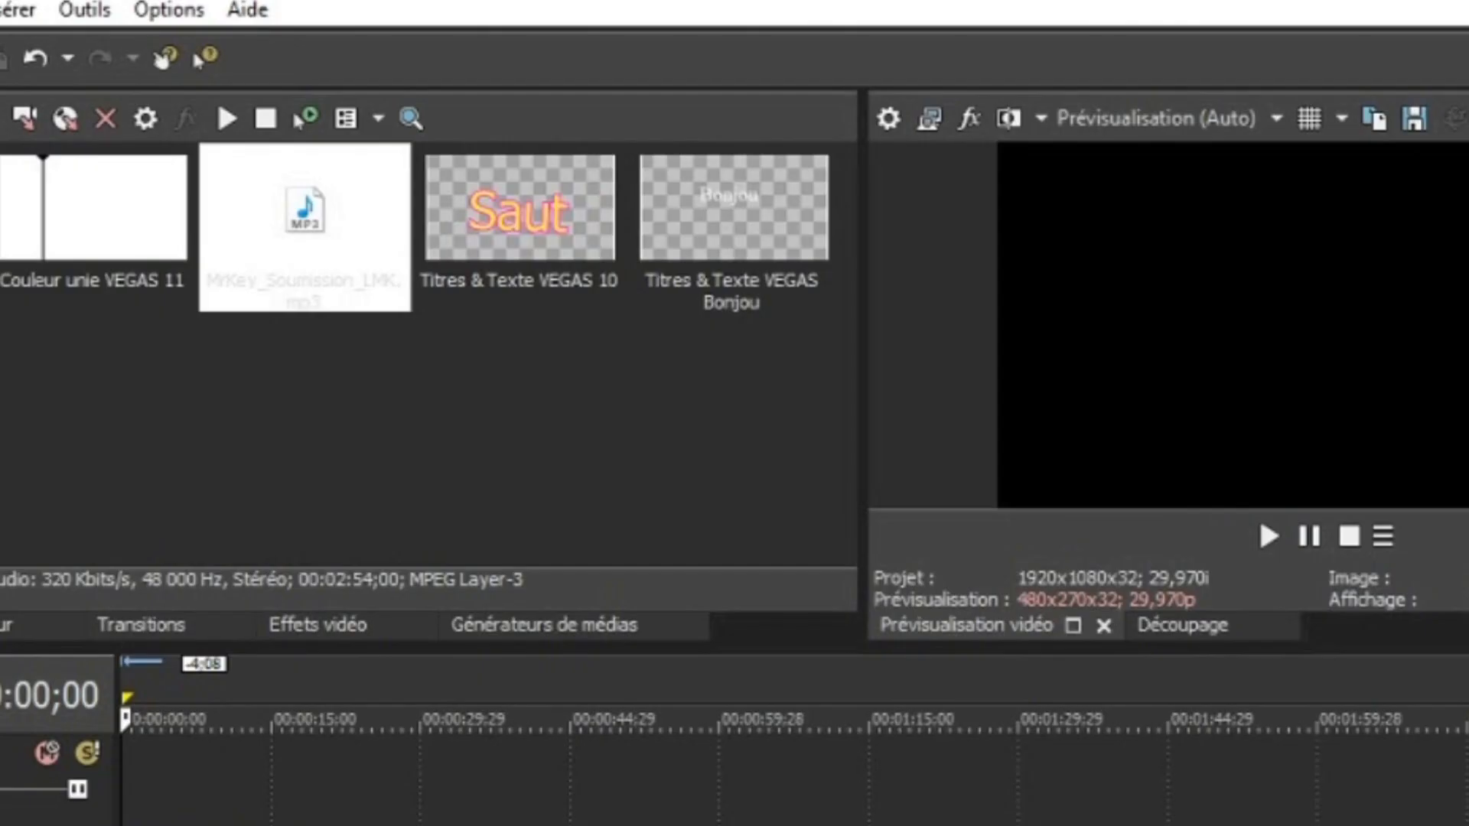
pyautogui.click(25, 116)
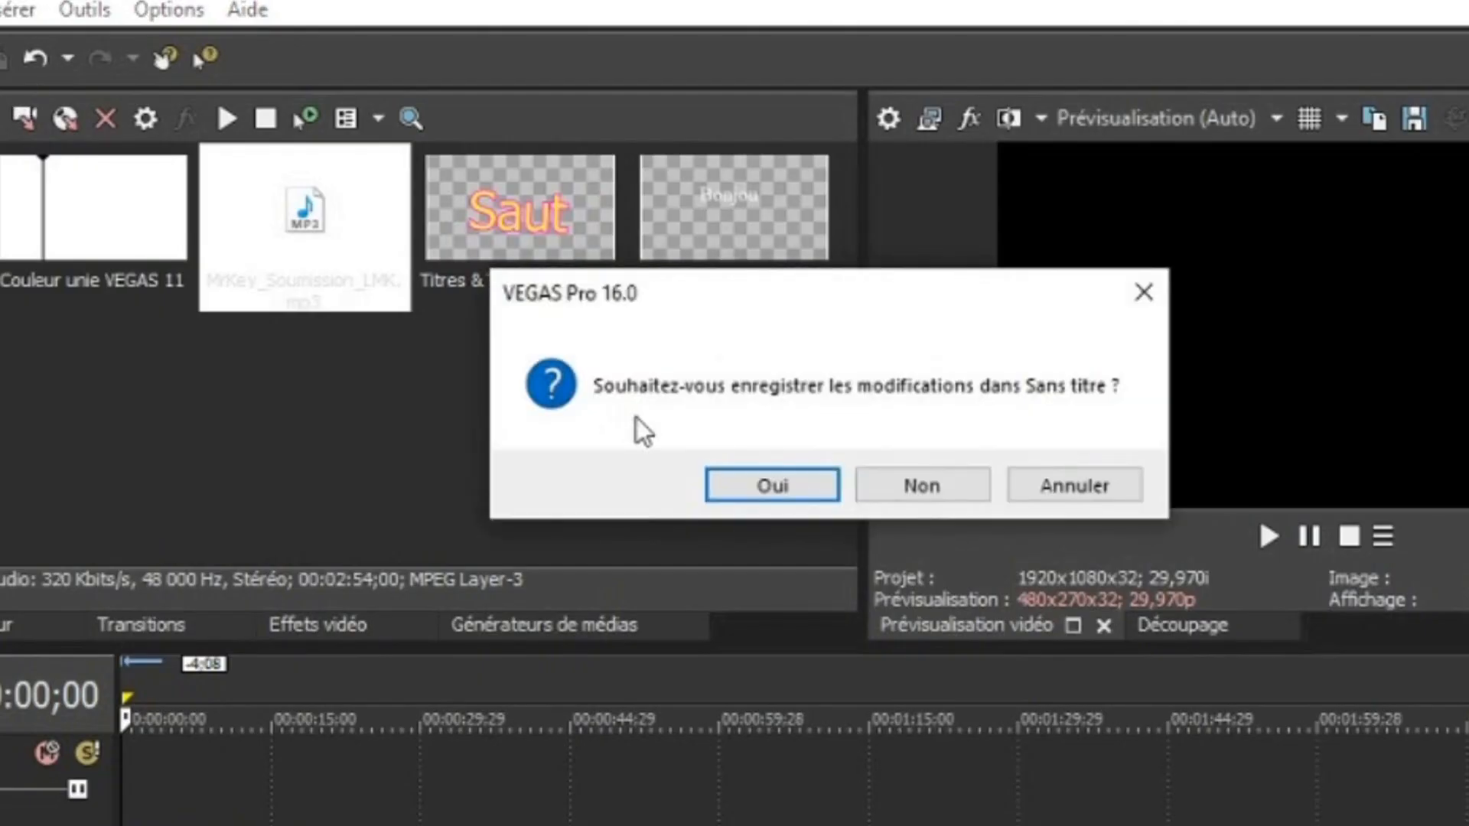
pyautogui.click(773, 486)
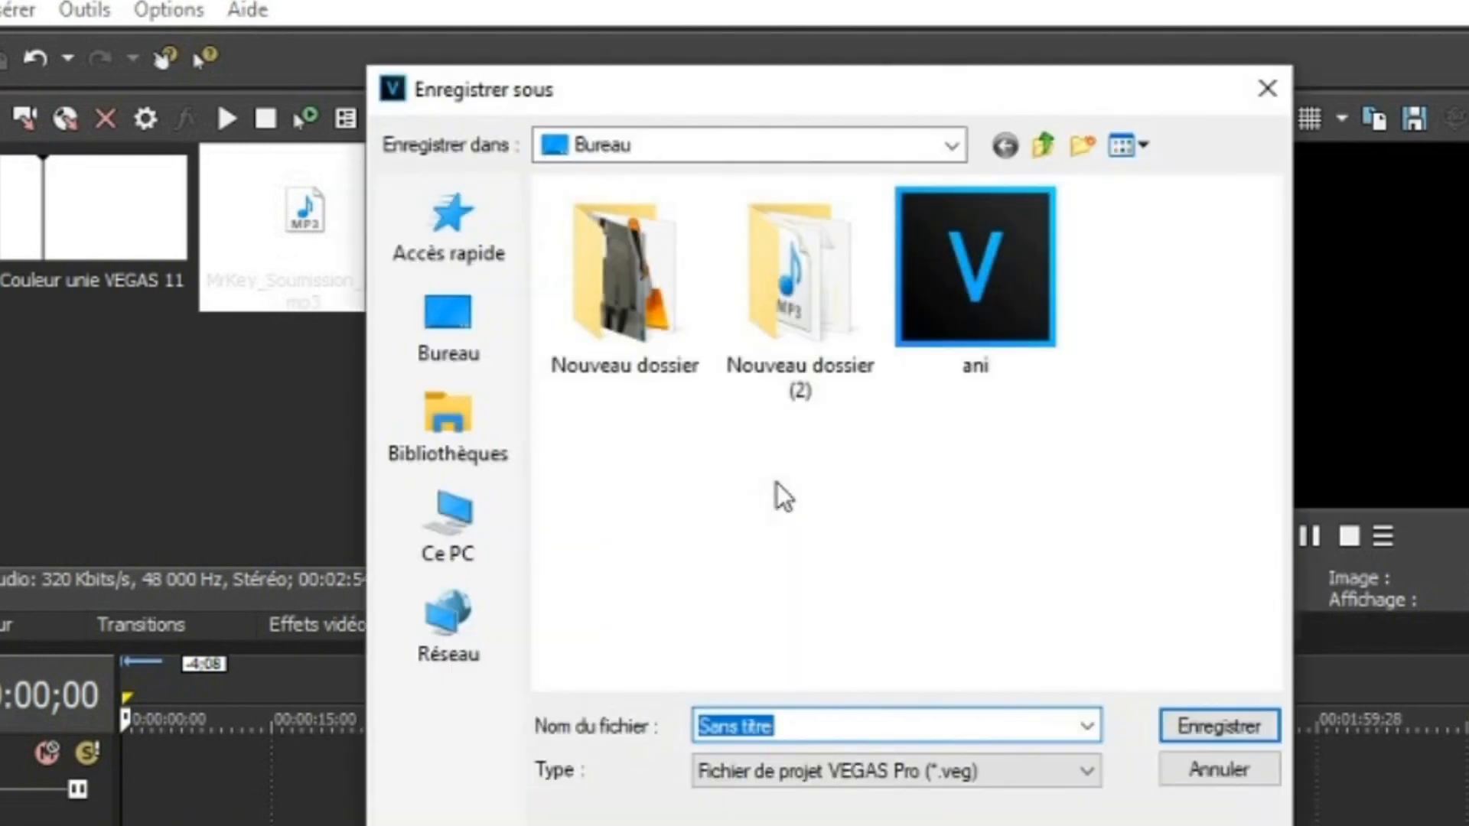
pyautogui.press('Escape')
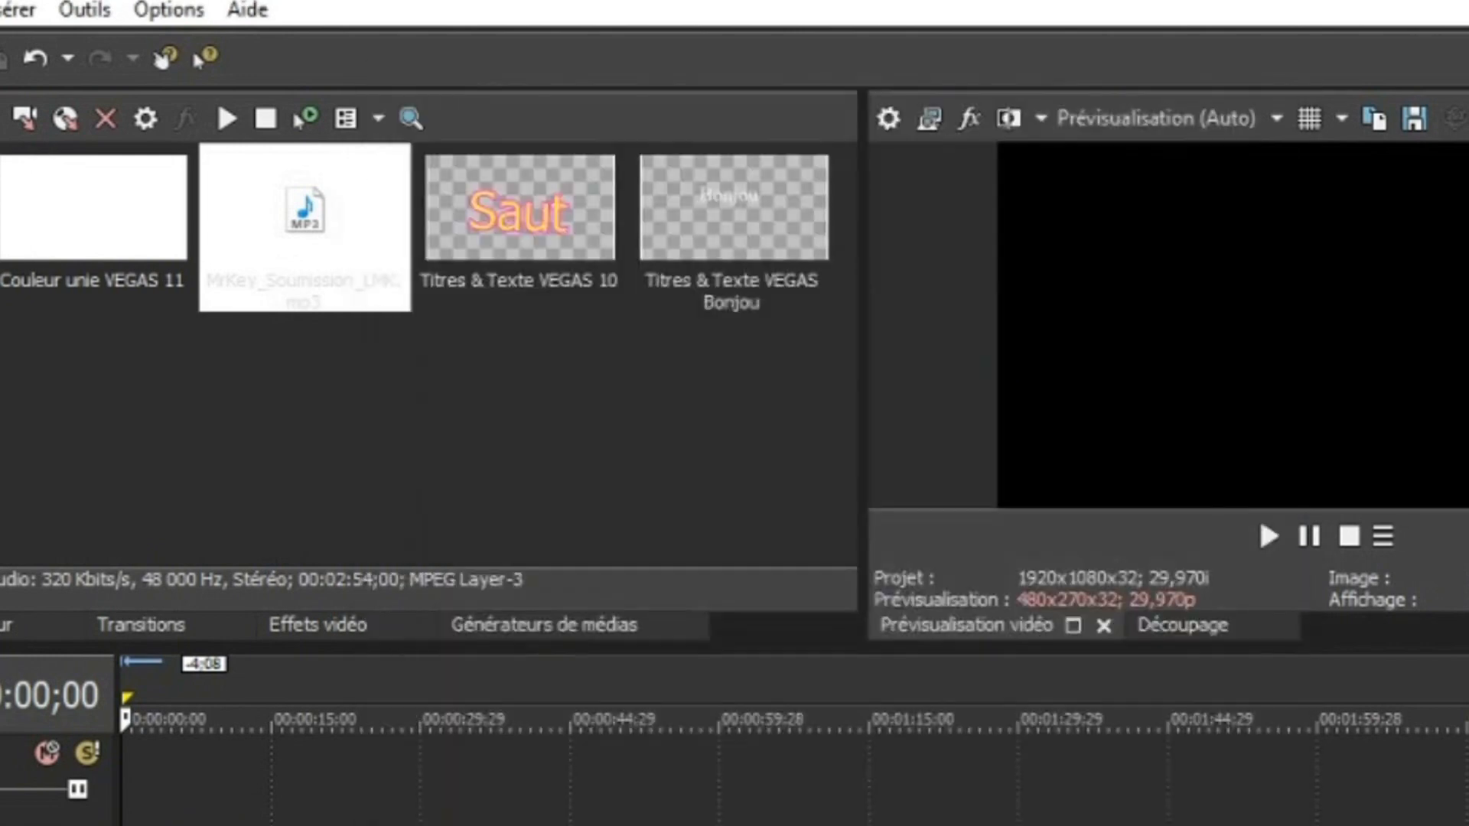
# Step: Start a new empty project, discarding the unsaved changes to the current one
pyautogui.hotkey('ctrl', 'n')
pyautogui.click(943, 489)
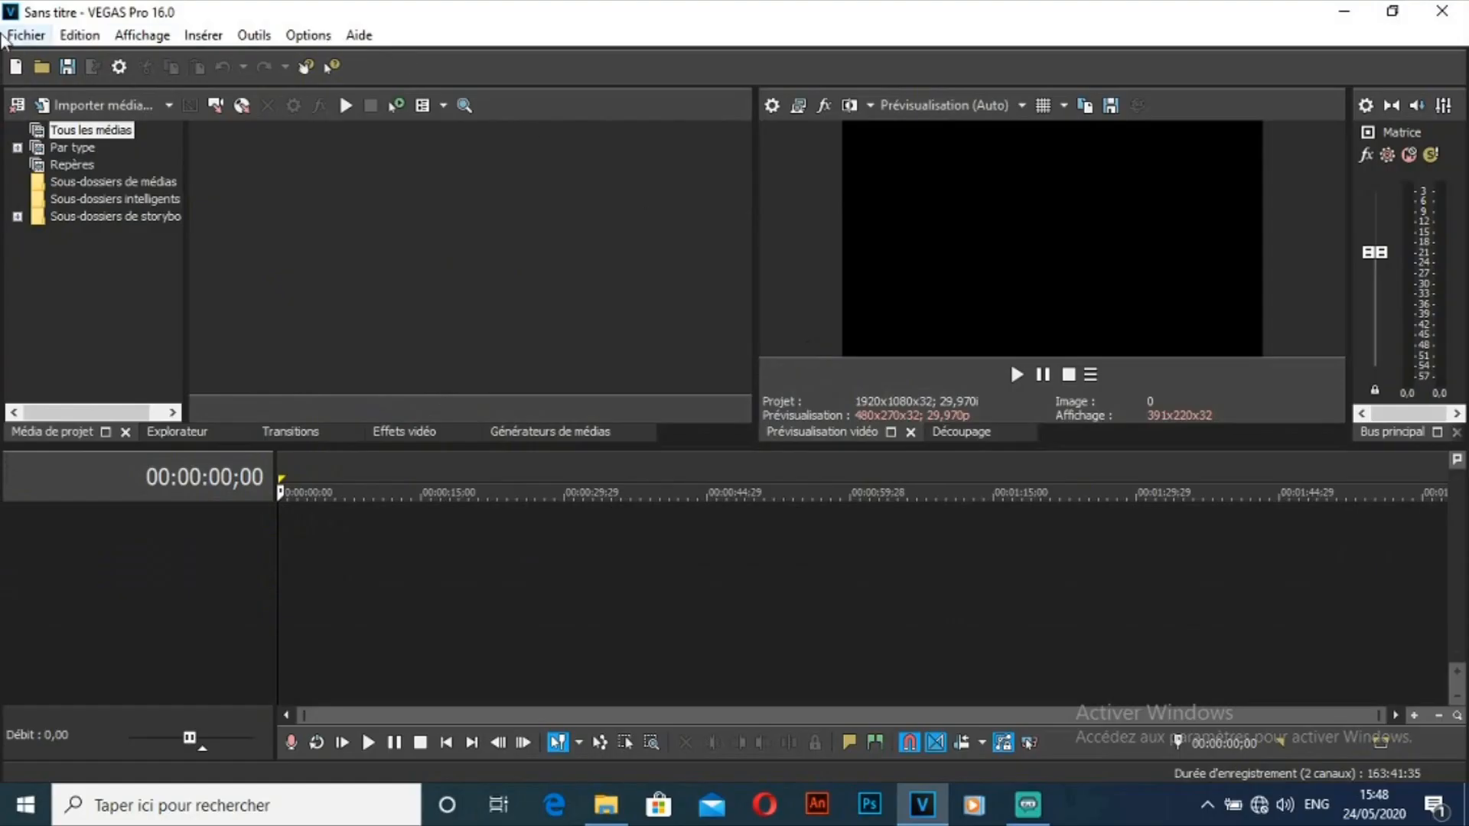
pyautogui.click(26, 37)
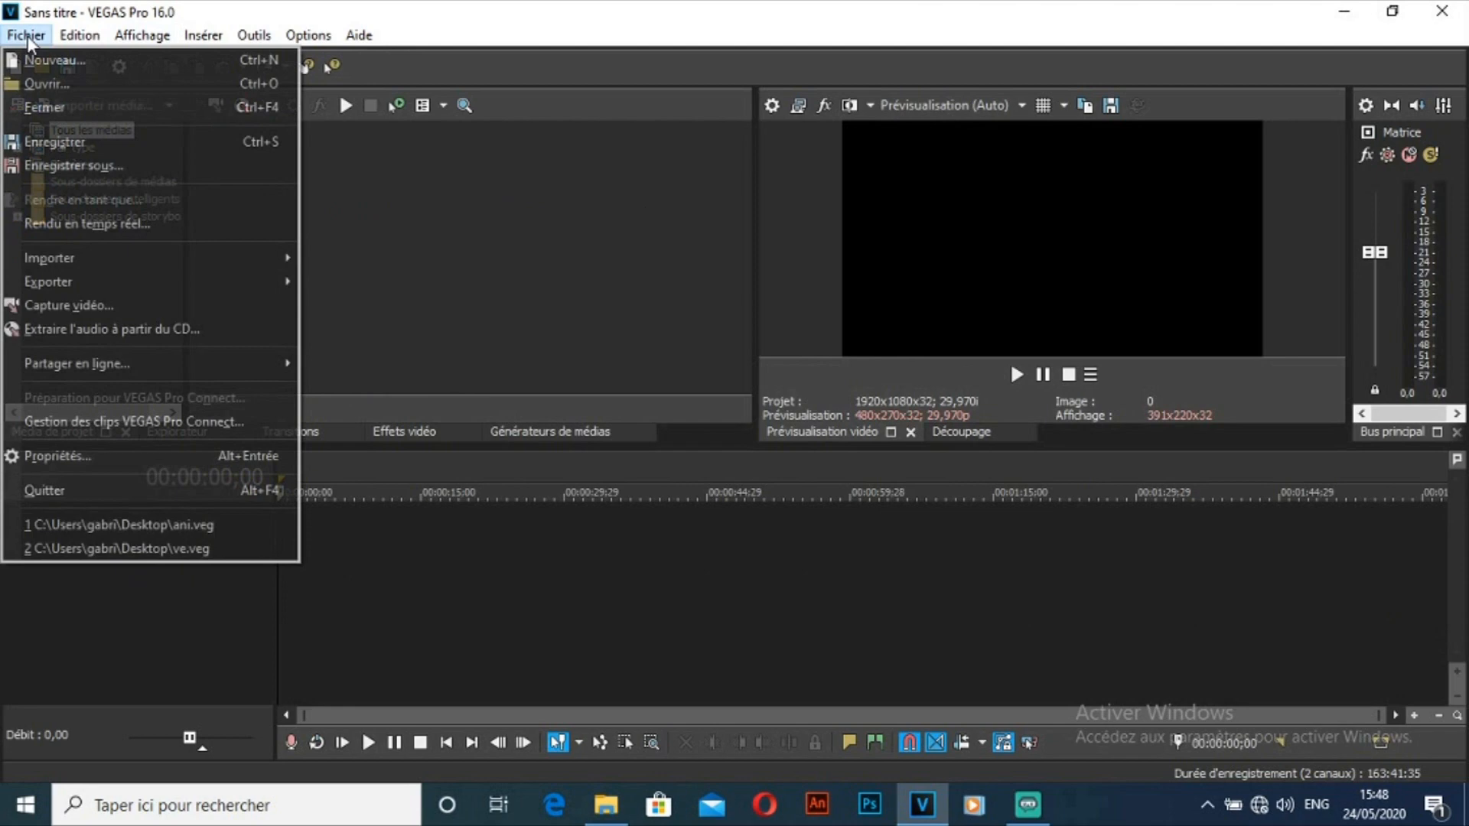
pyautogui.click(42, 83)
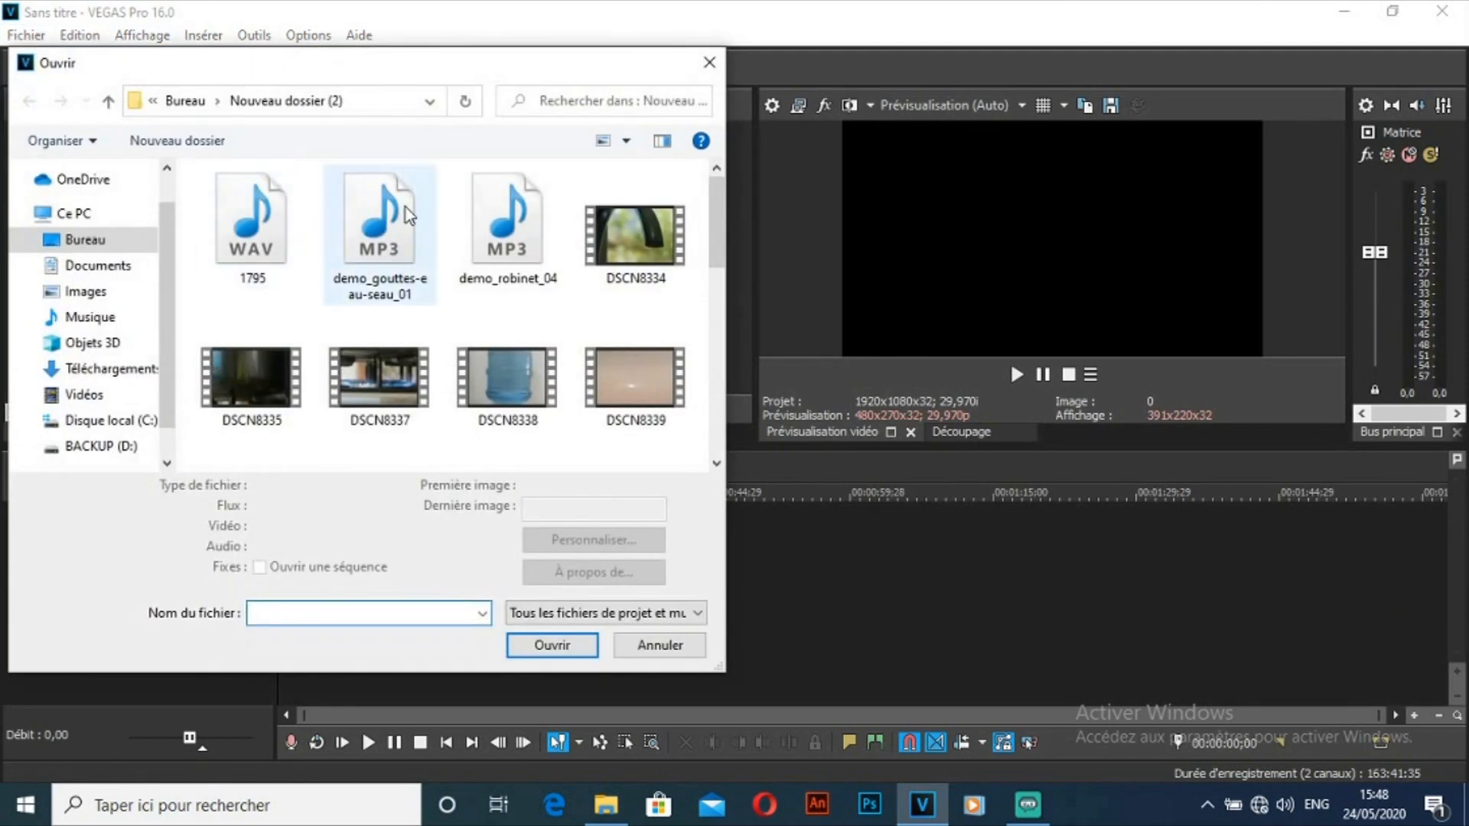
pyautogui.click(709, 64)
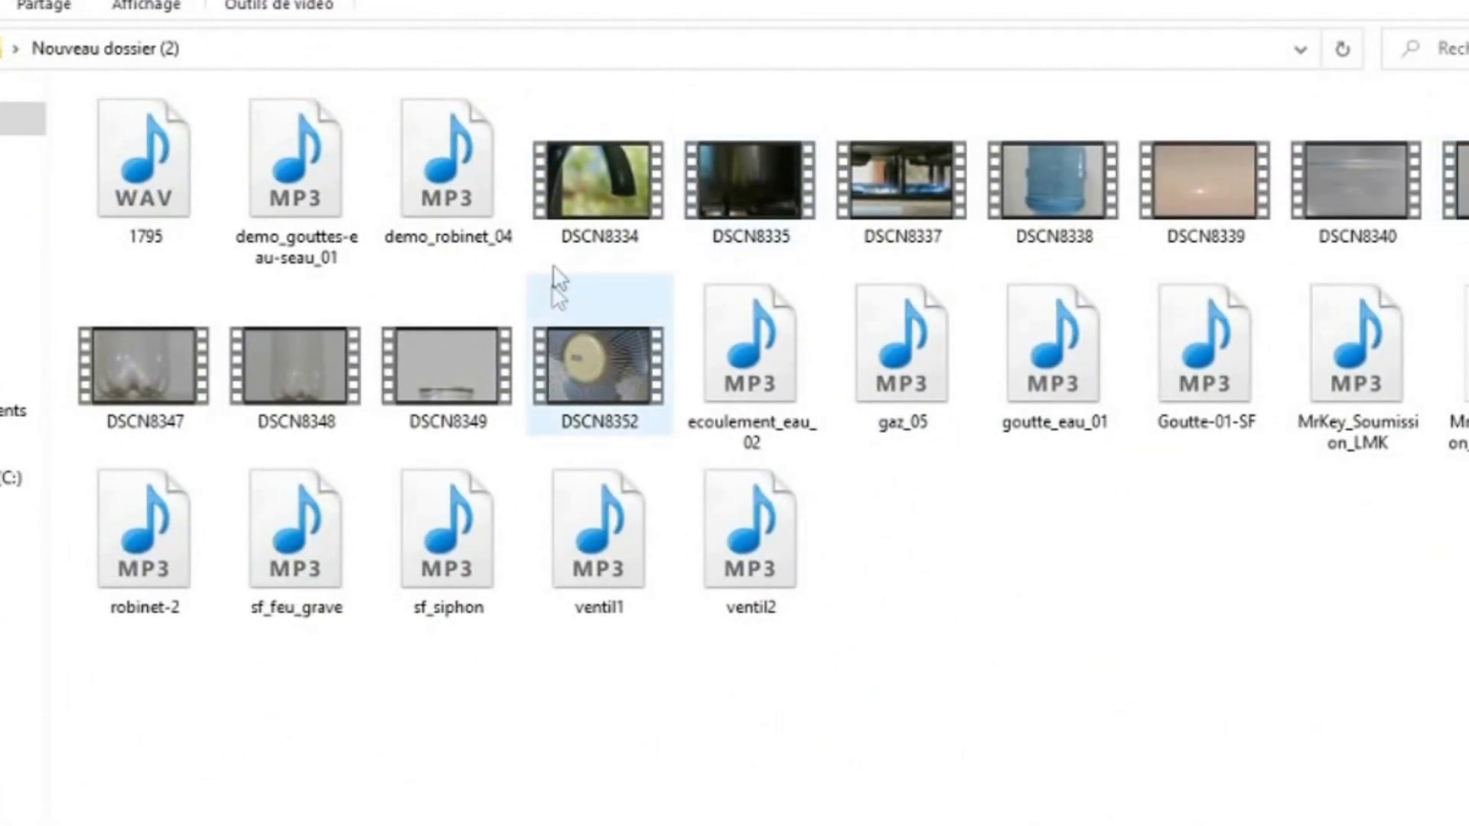
# Step: Add the DSCN8334 video from Nouveau dossier (2) to the timeline with matching project video settings, and undo the insertion
pyautogui.moveTo(576, 201); pyautogui.dragTo(1025, 825)
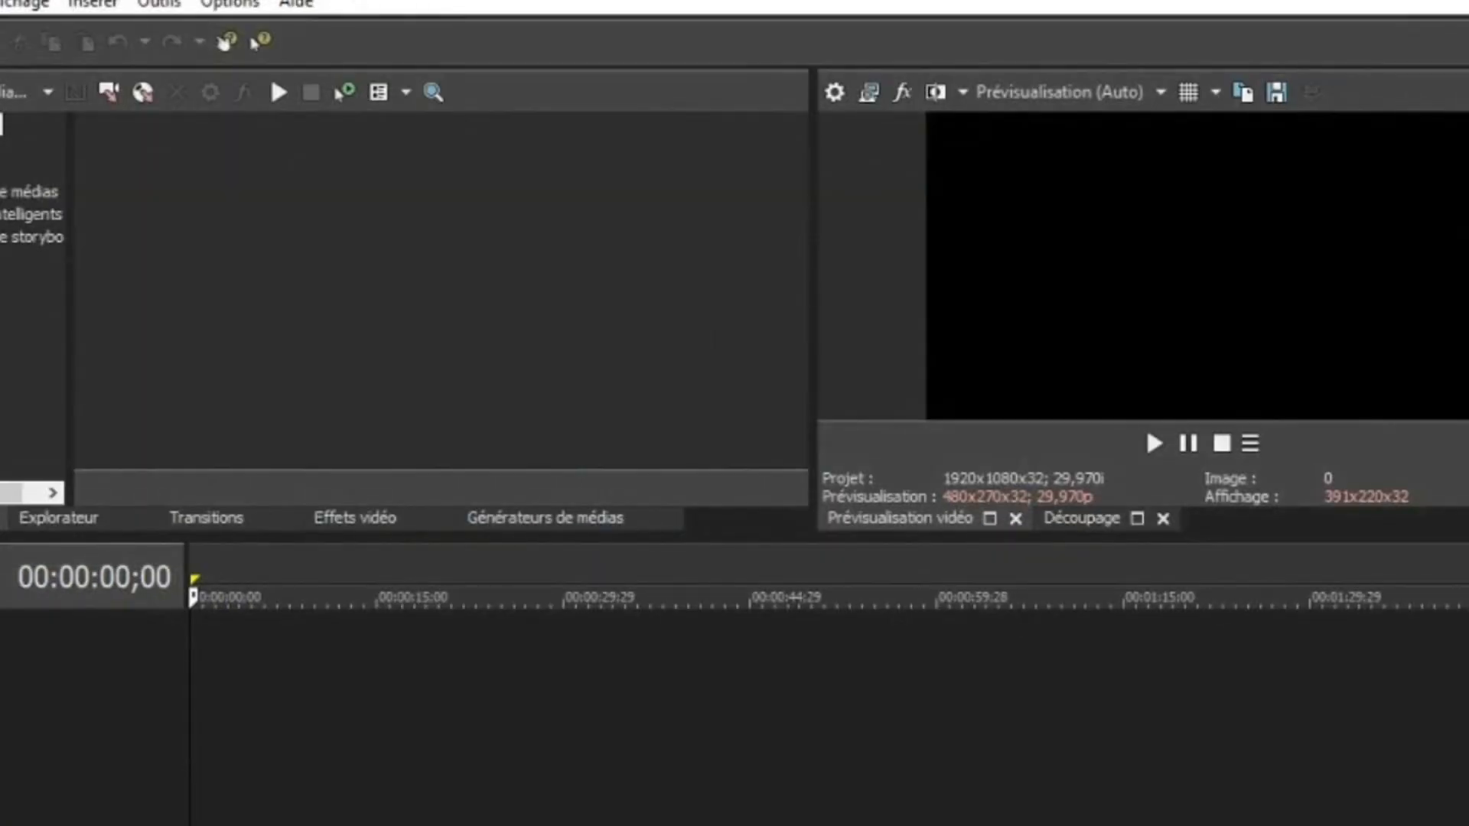
pyautogui.moveTo(1025, 825); pyautogui.dragTo(700, 708)
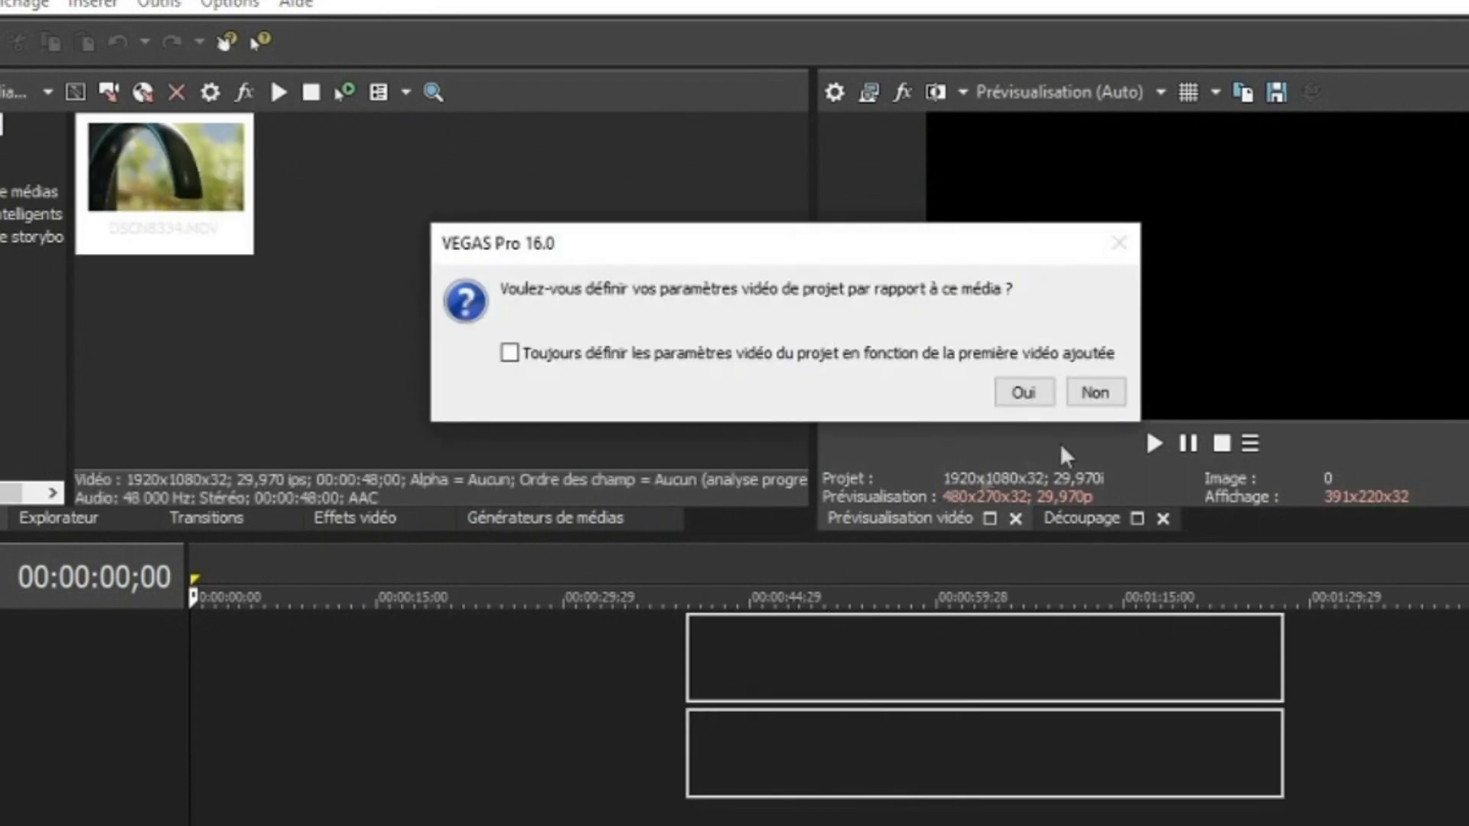
pyautogui.click(1020, 391)
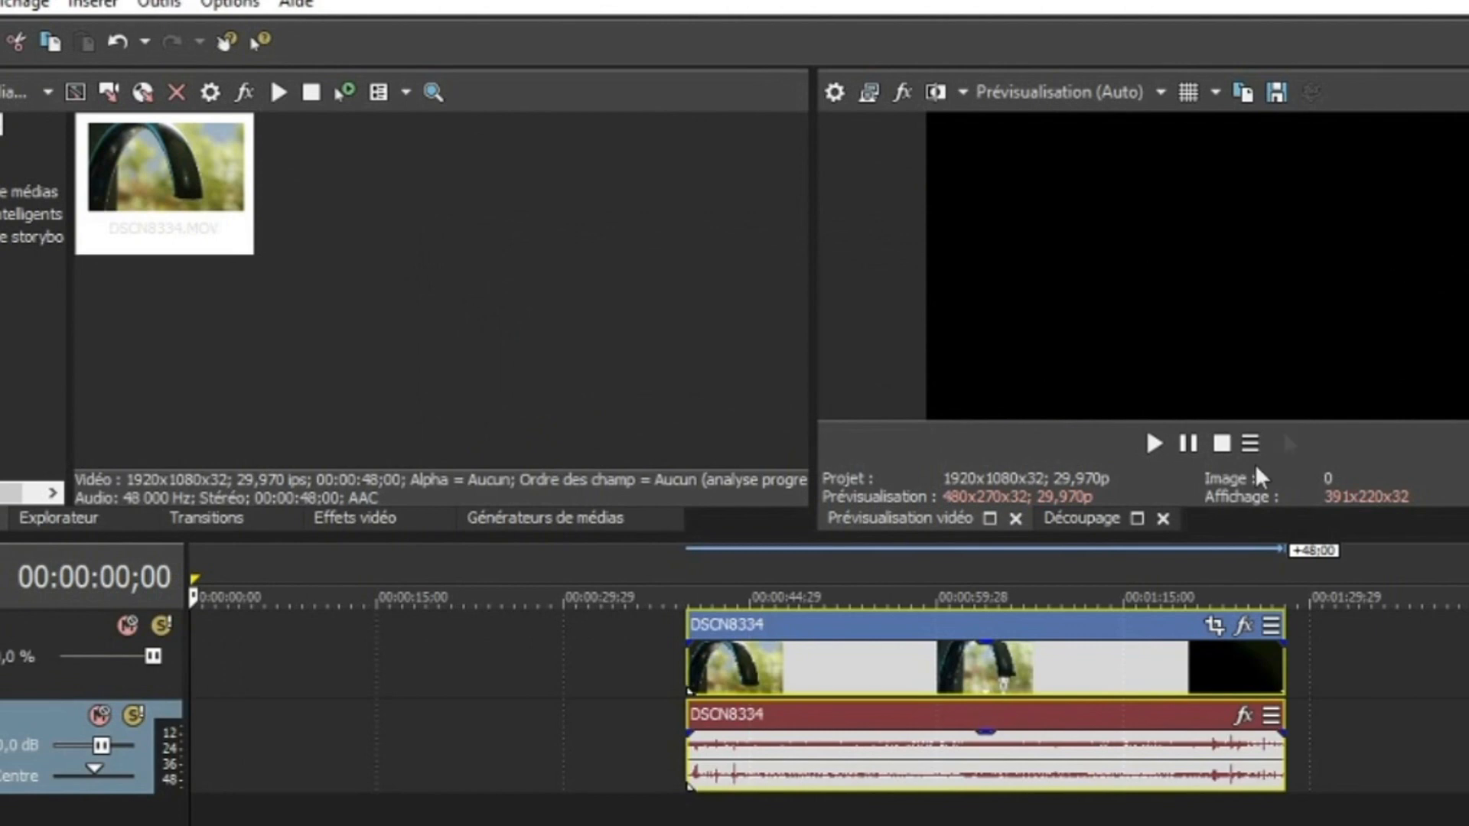
pyautogui.hotkey('ctrl', 'z')
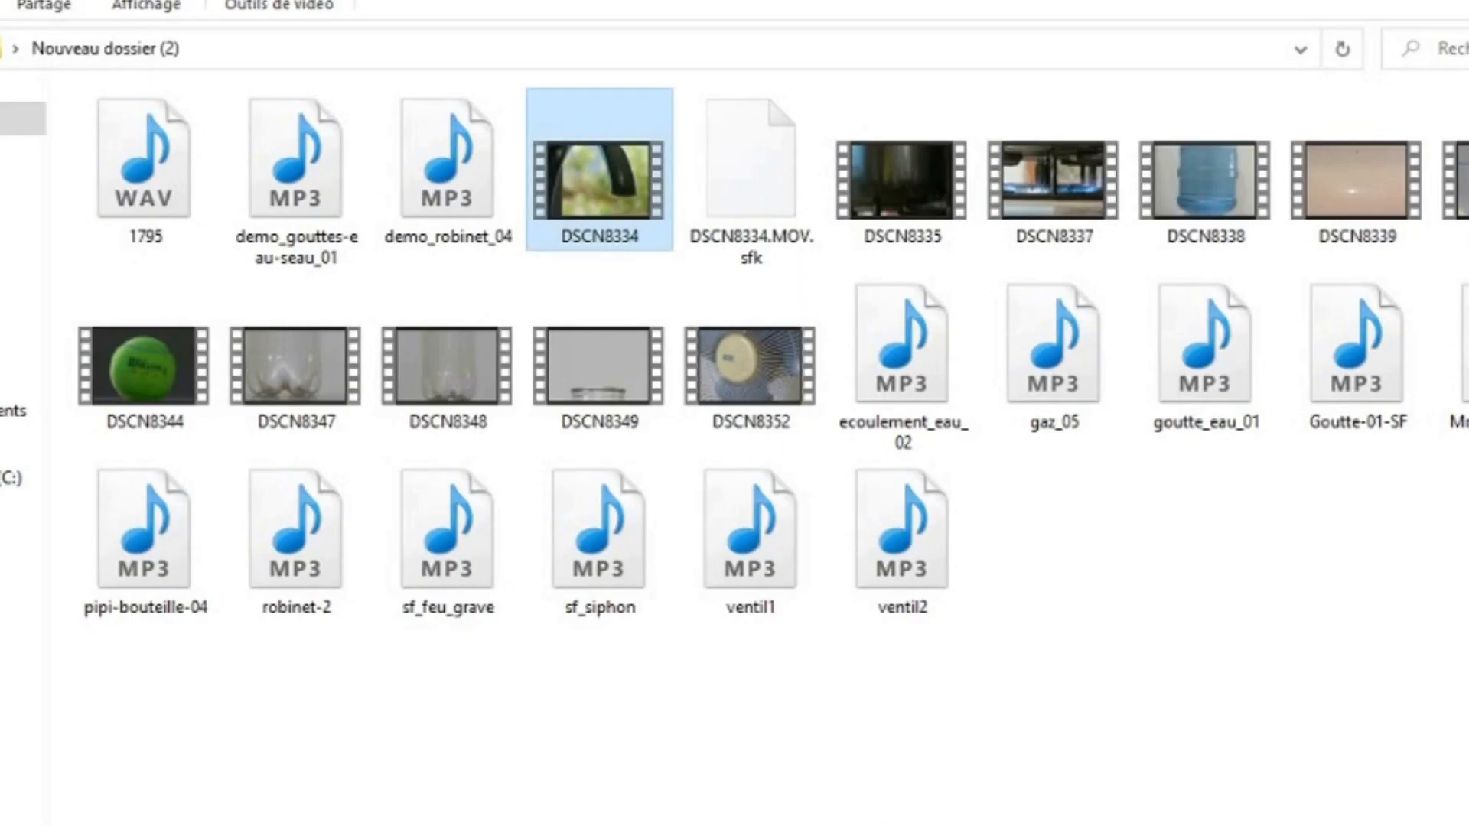
# Step: In File Explorer, choose another application for opening DSCN8334, expand the application list, and start browsing the PC for a program
pyautogui.rightClick(618, 210)
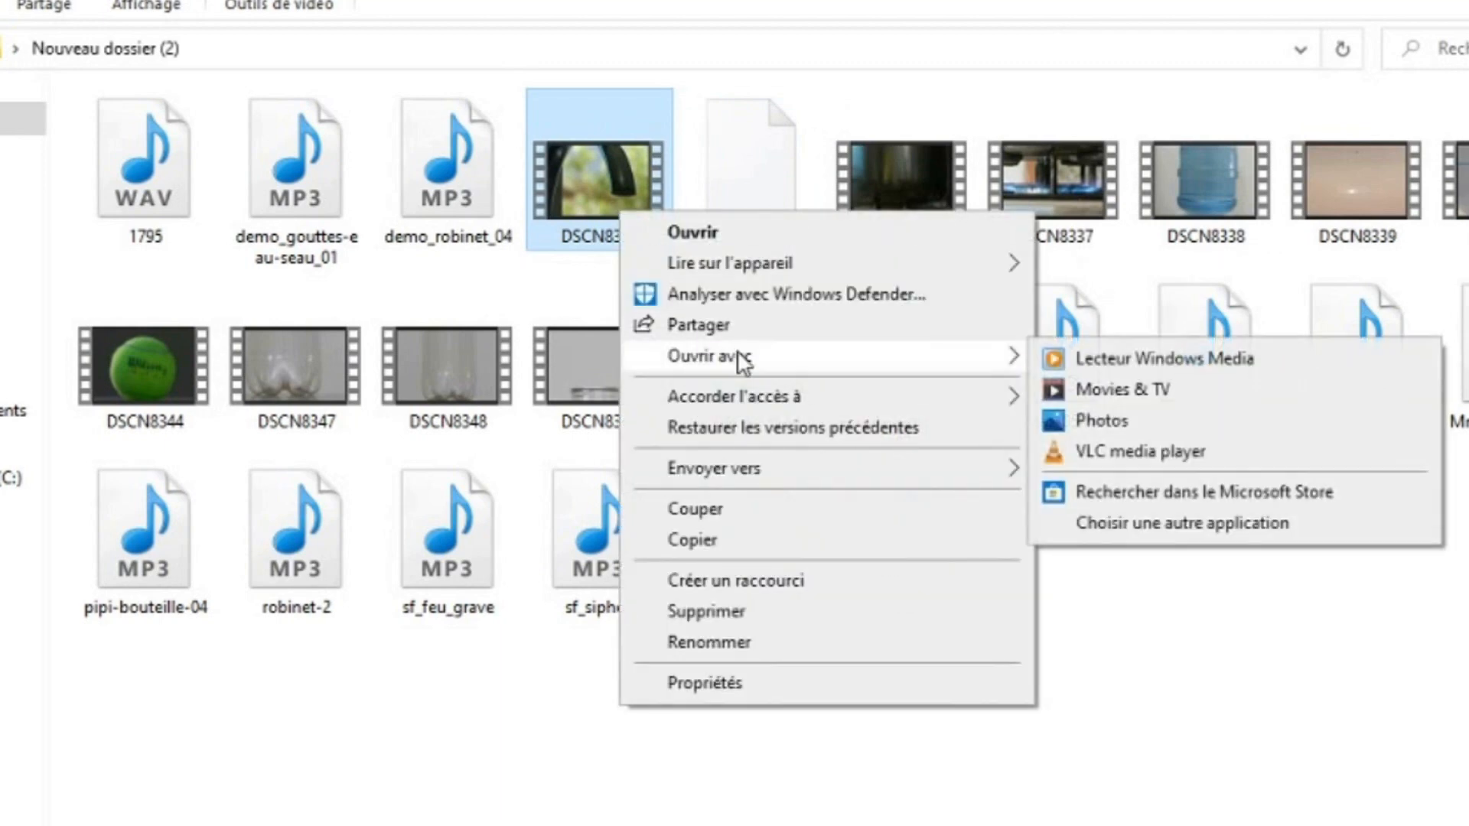
pyautogui.moveTo(989, 366)
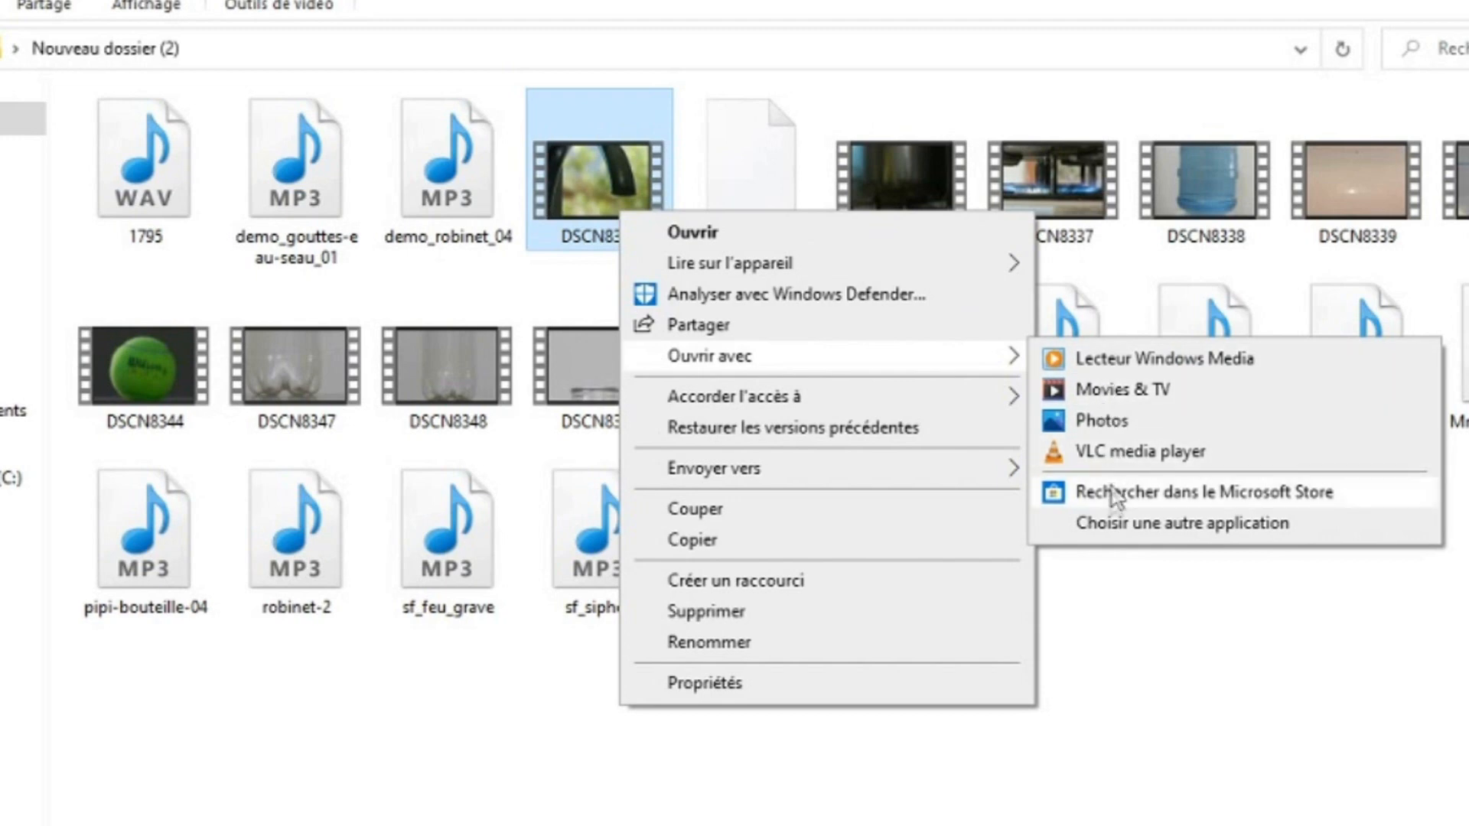
pyautogui.click(1122, 527)
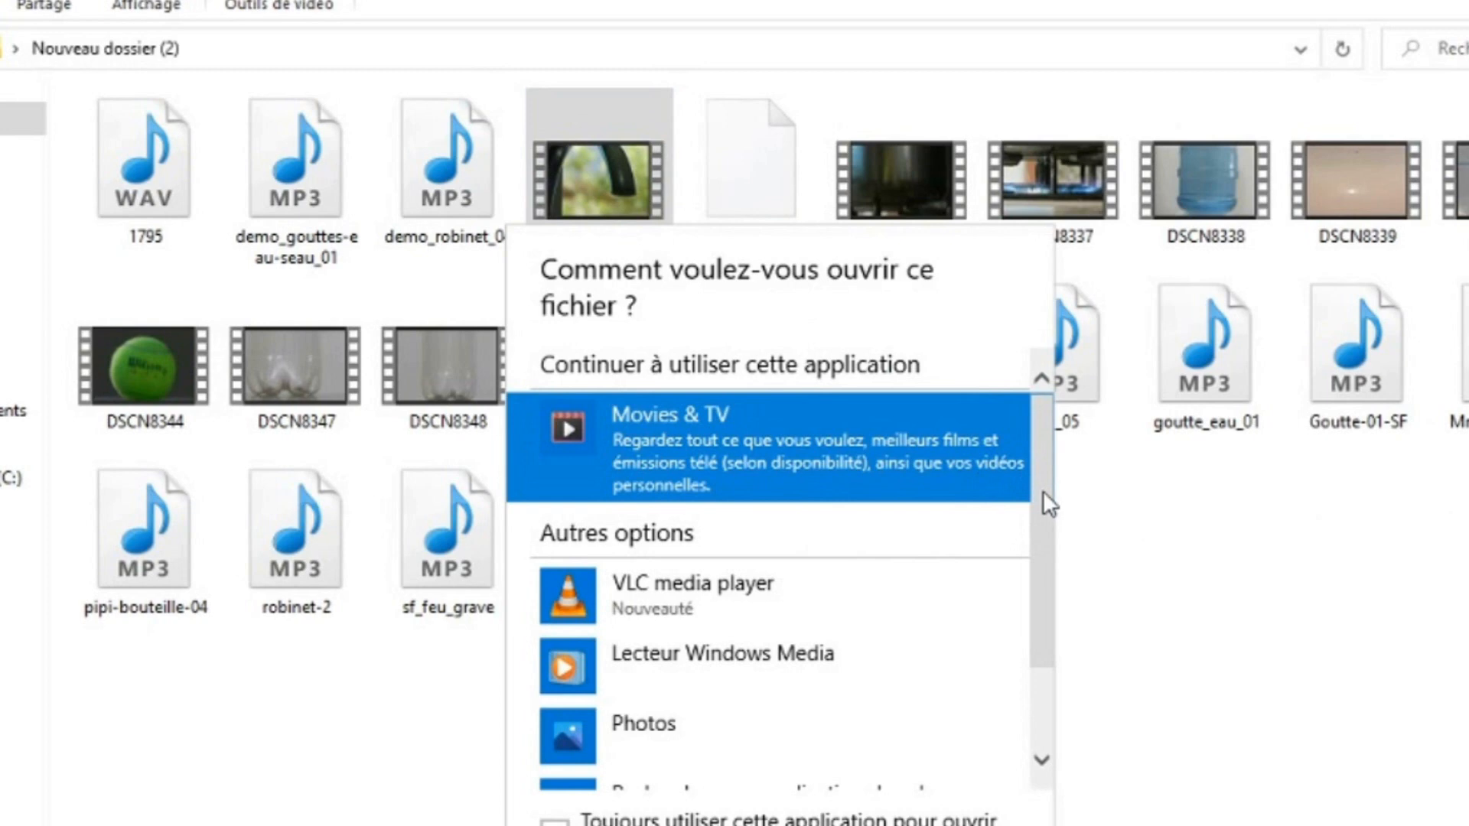
pyautogui.moveTo(1044, 489); pyautogui.dragTo(1056, 588)
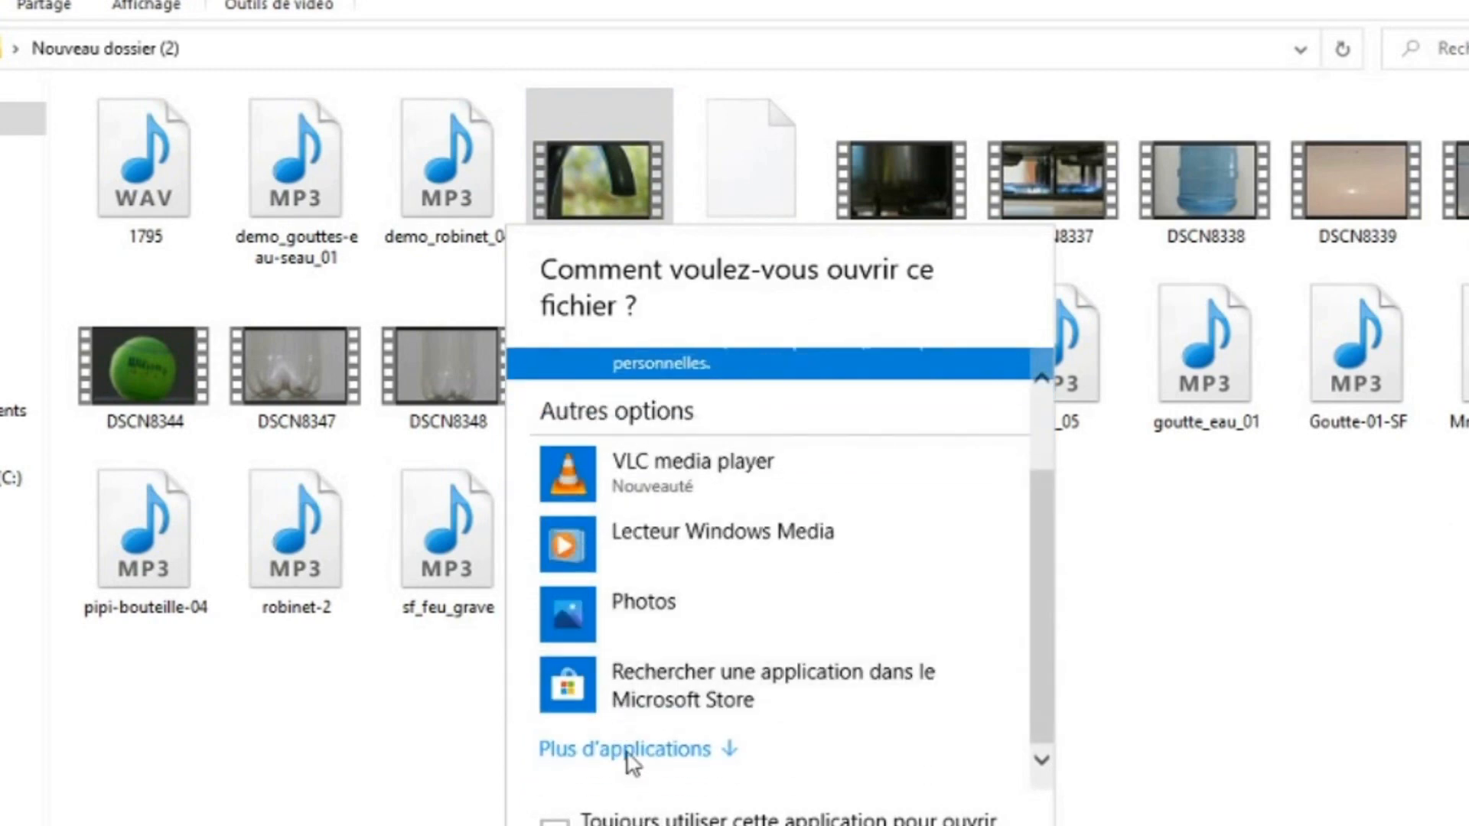
pyautogui.scroll(1, 629, 762)
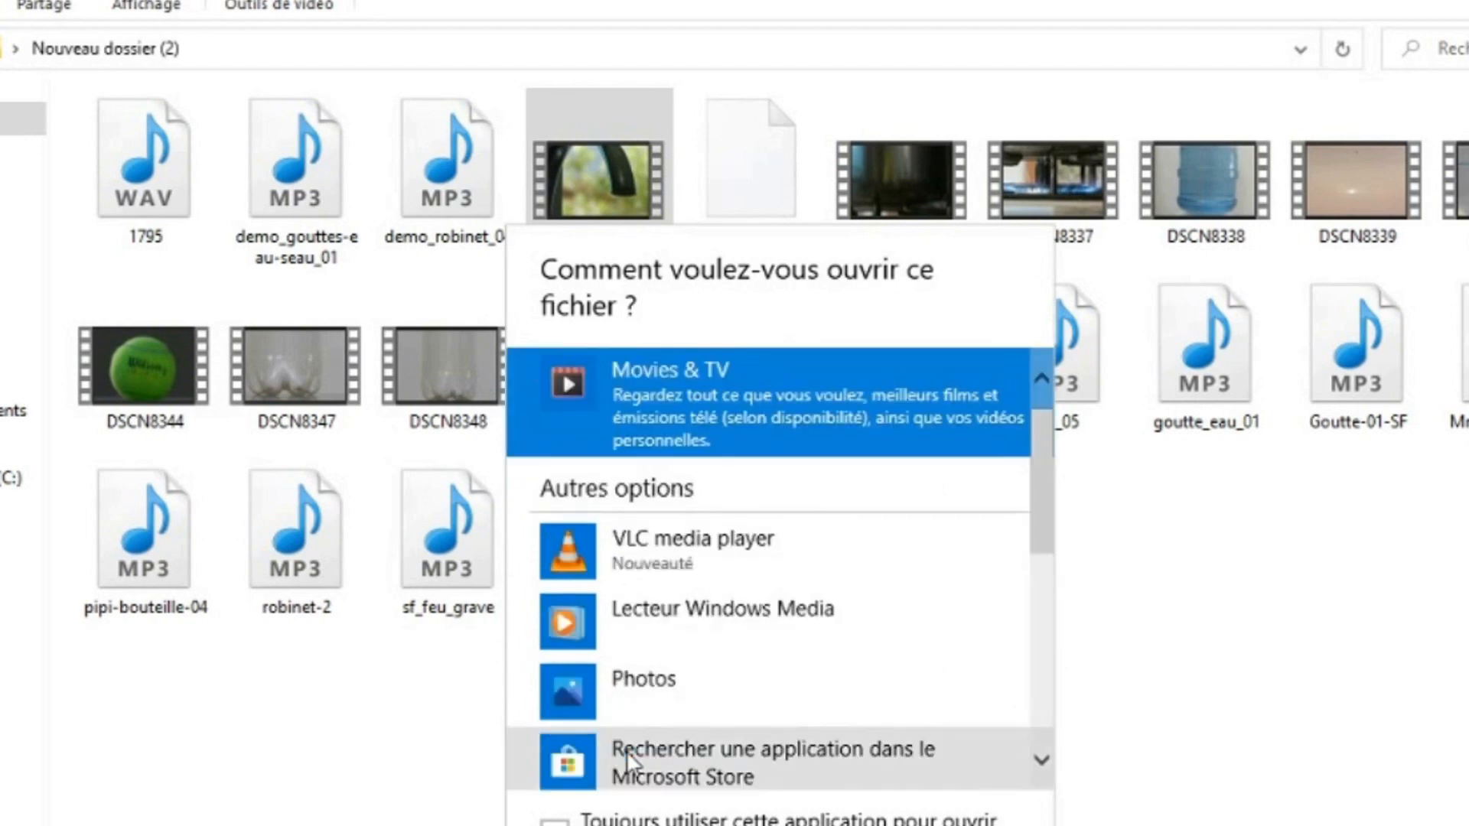
pyautogui.moveTo(1052, 478); pyautogui.dragTo(1081, 680)
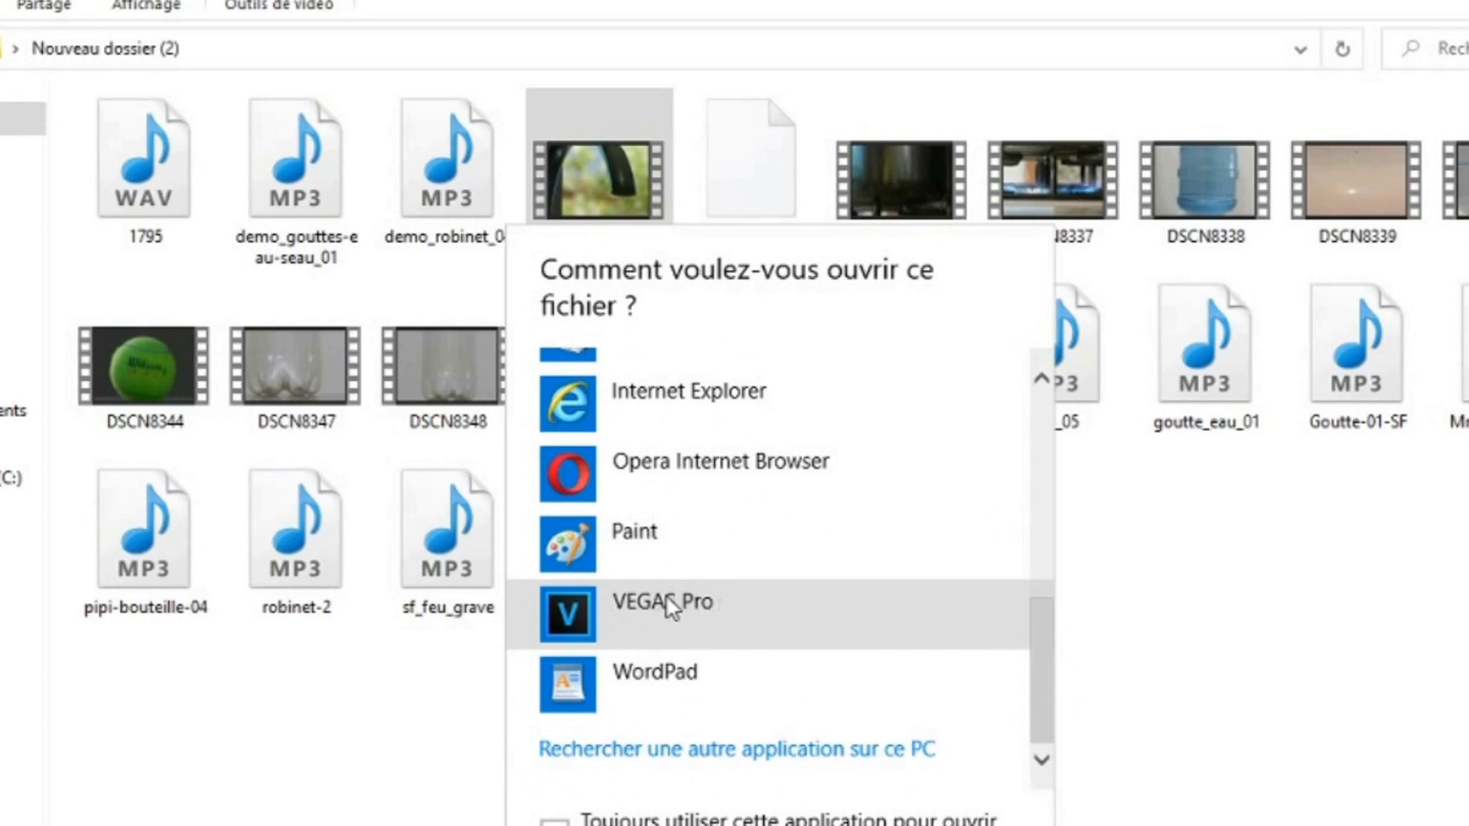
pyautogui.click(684, 750)
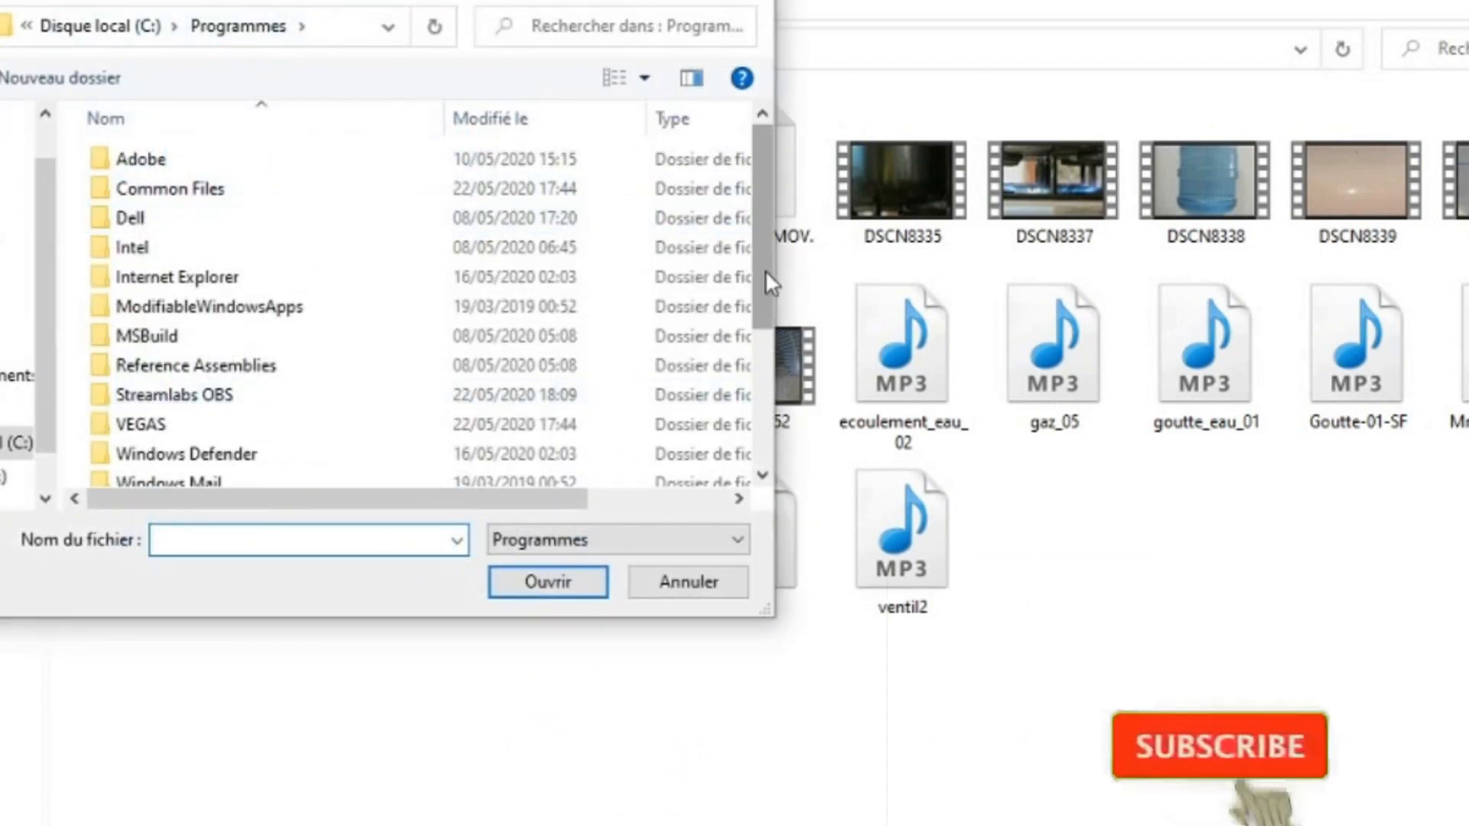
# Step: Select vegas160 from the VEGAS Pro 16.0 folder under Programmes\VEGAS as the application for opening DSCN8334
pyautogui.moveTo(765, 269); pyautogui.dragTo(768, 323)
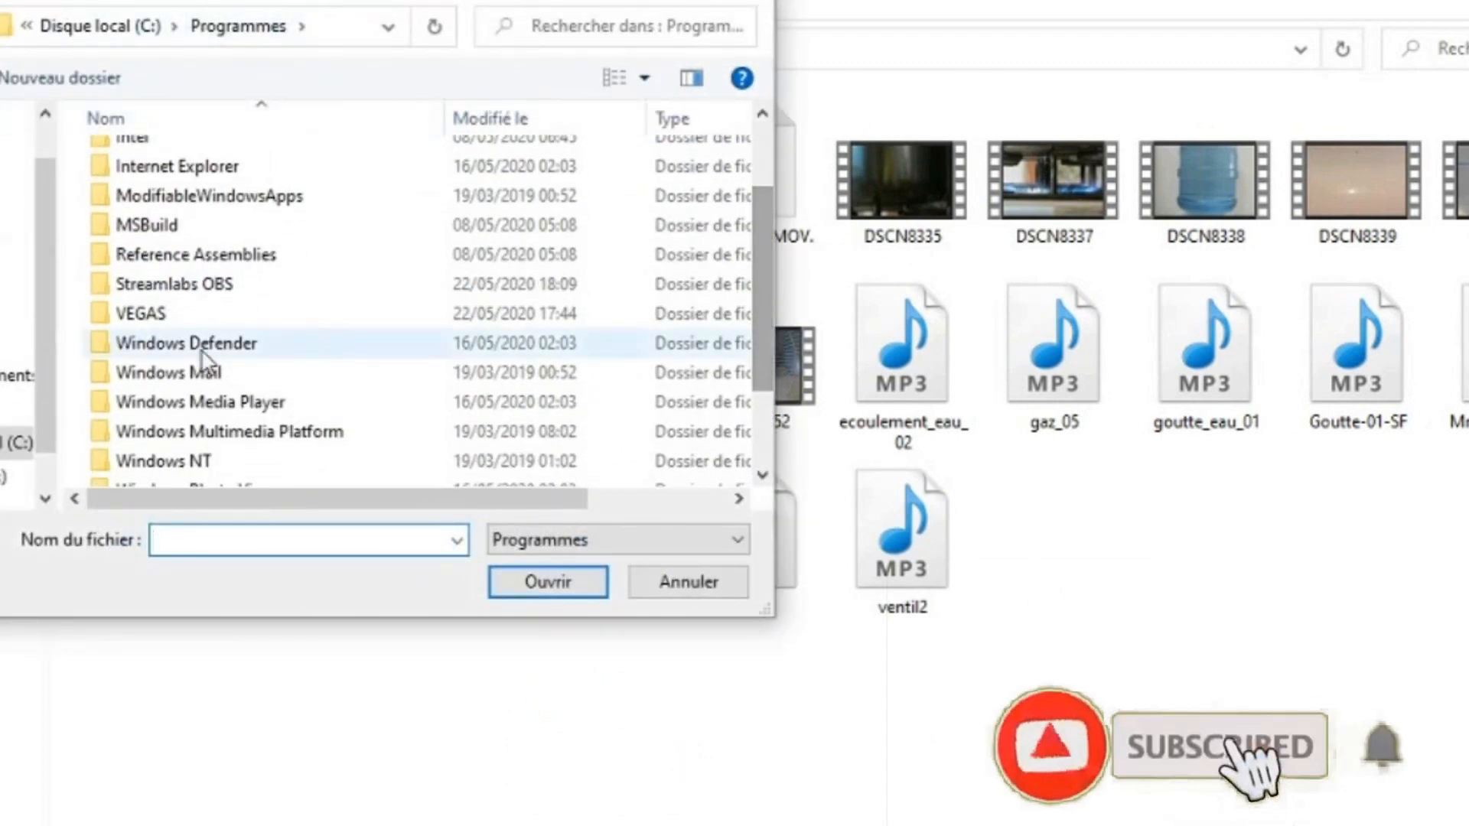
pyautogui.doubleClick(143, 315)
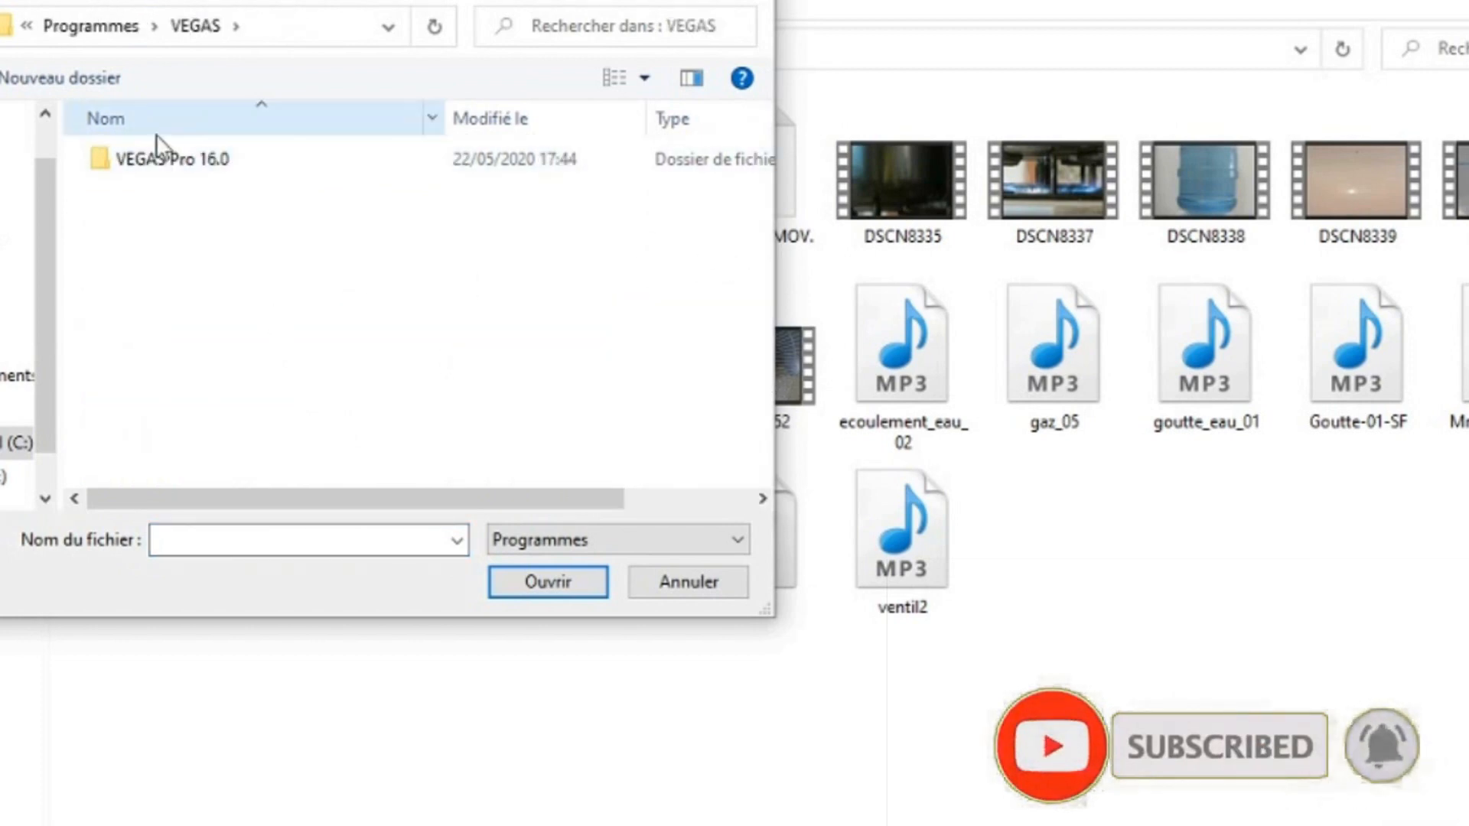
pyautogui.doubleClick(162, 164)
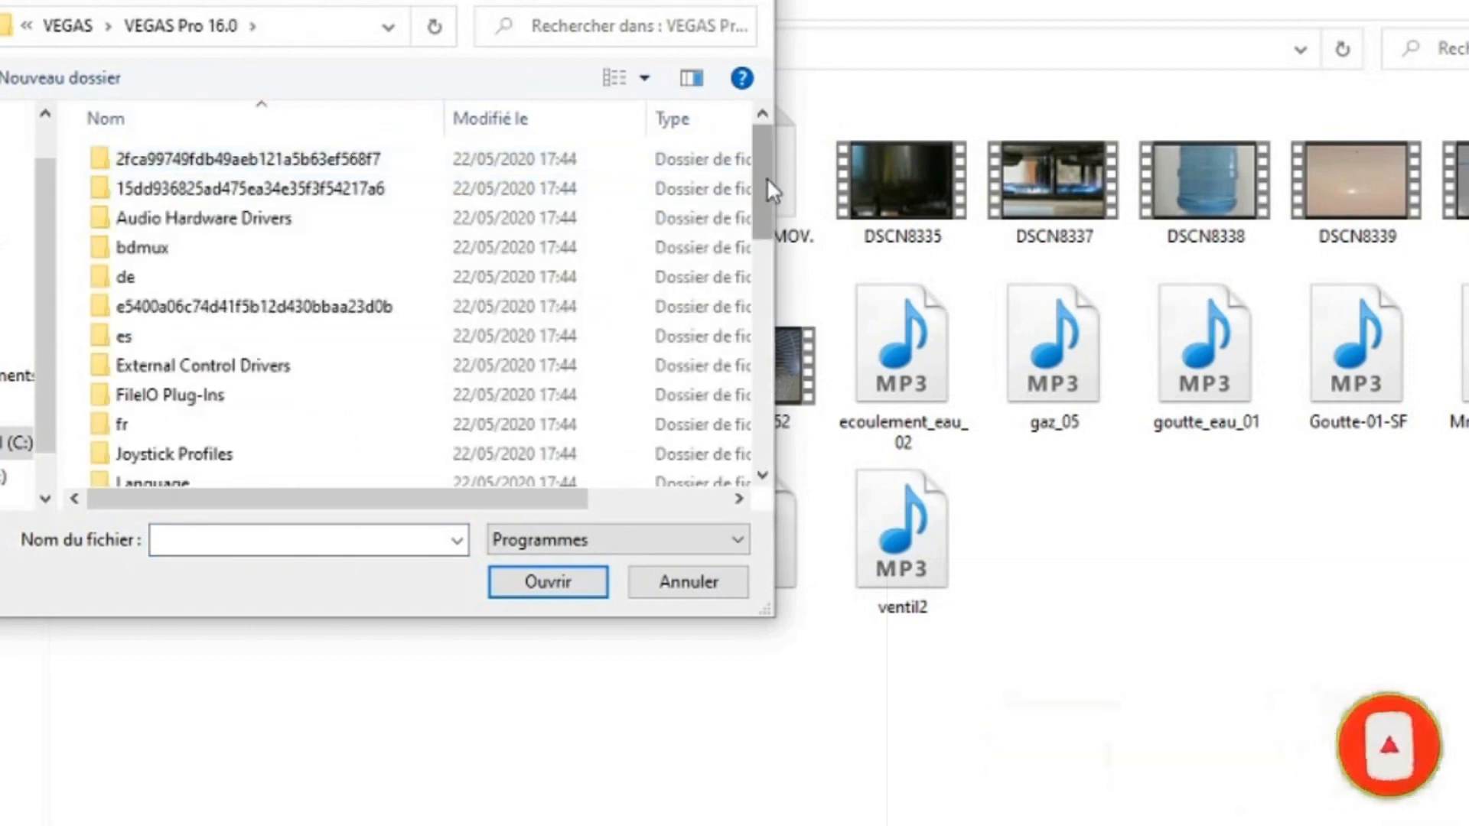
pyautogui.moveTo(761, 173); pyautogui.dragTo(774, 406)
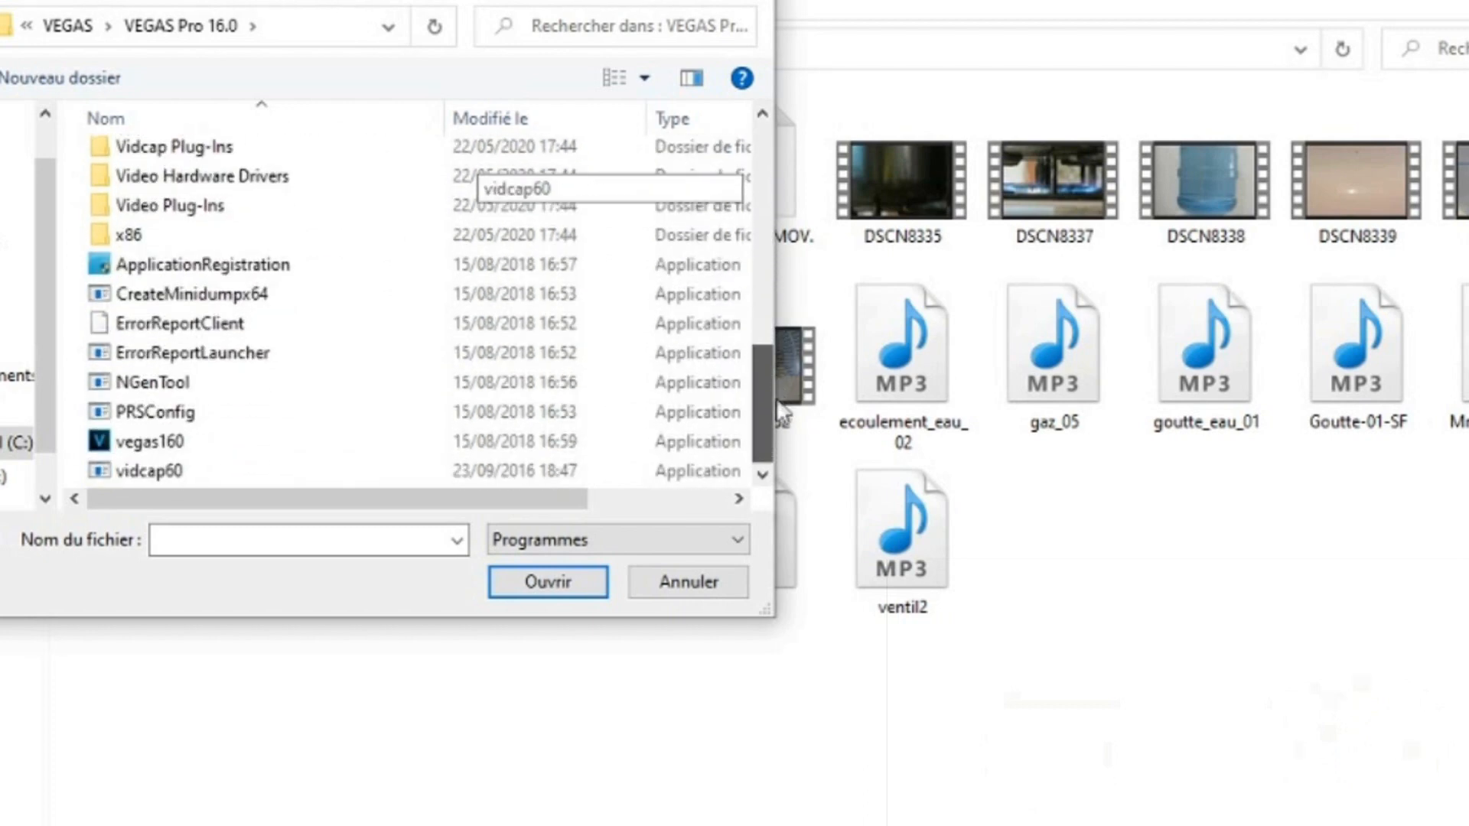
pyautogui.click(128, 444)
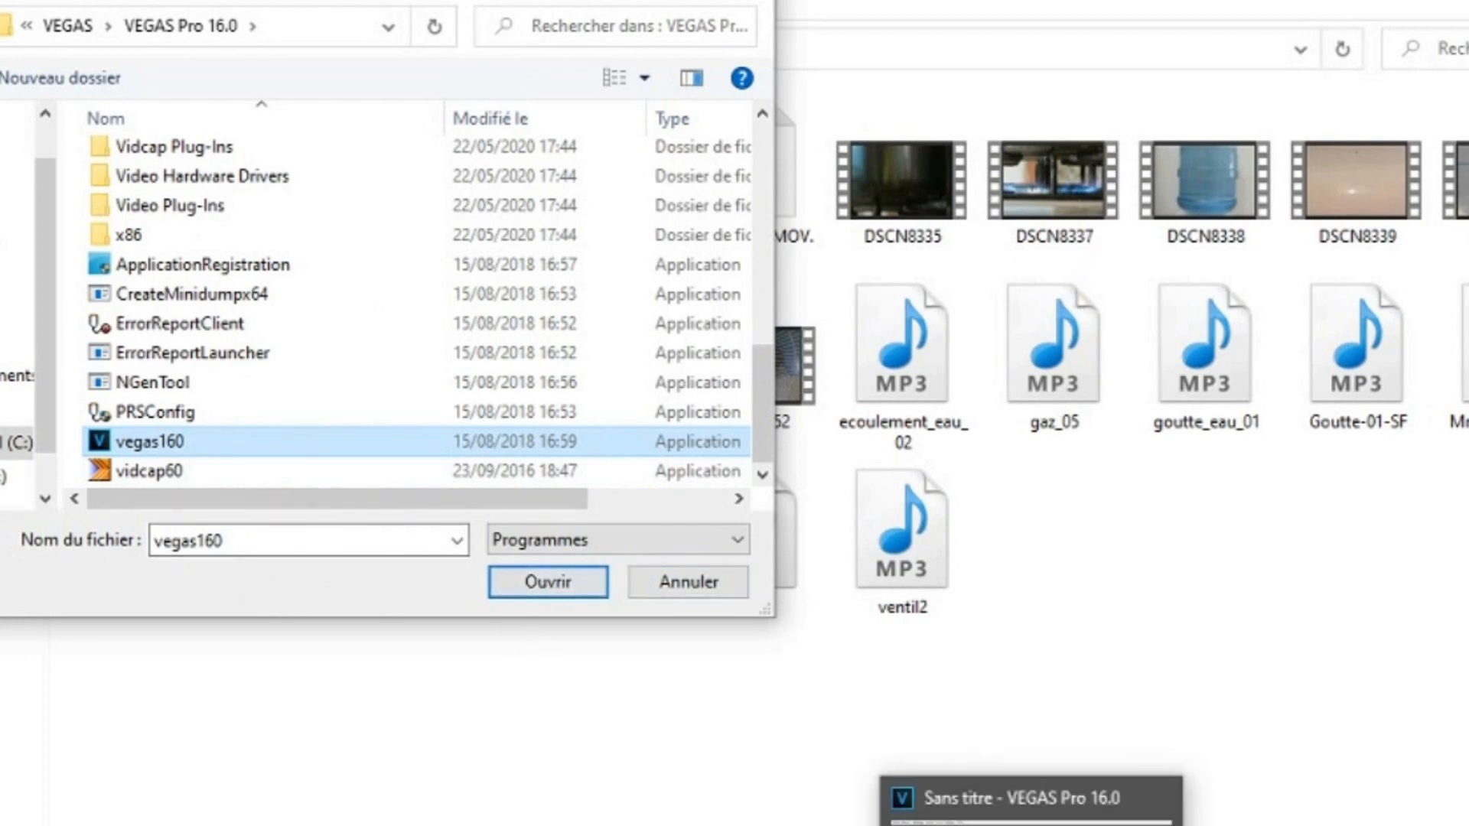
pyautogui.press('Return')
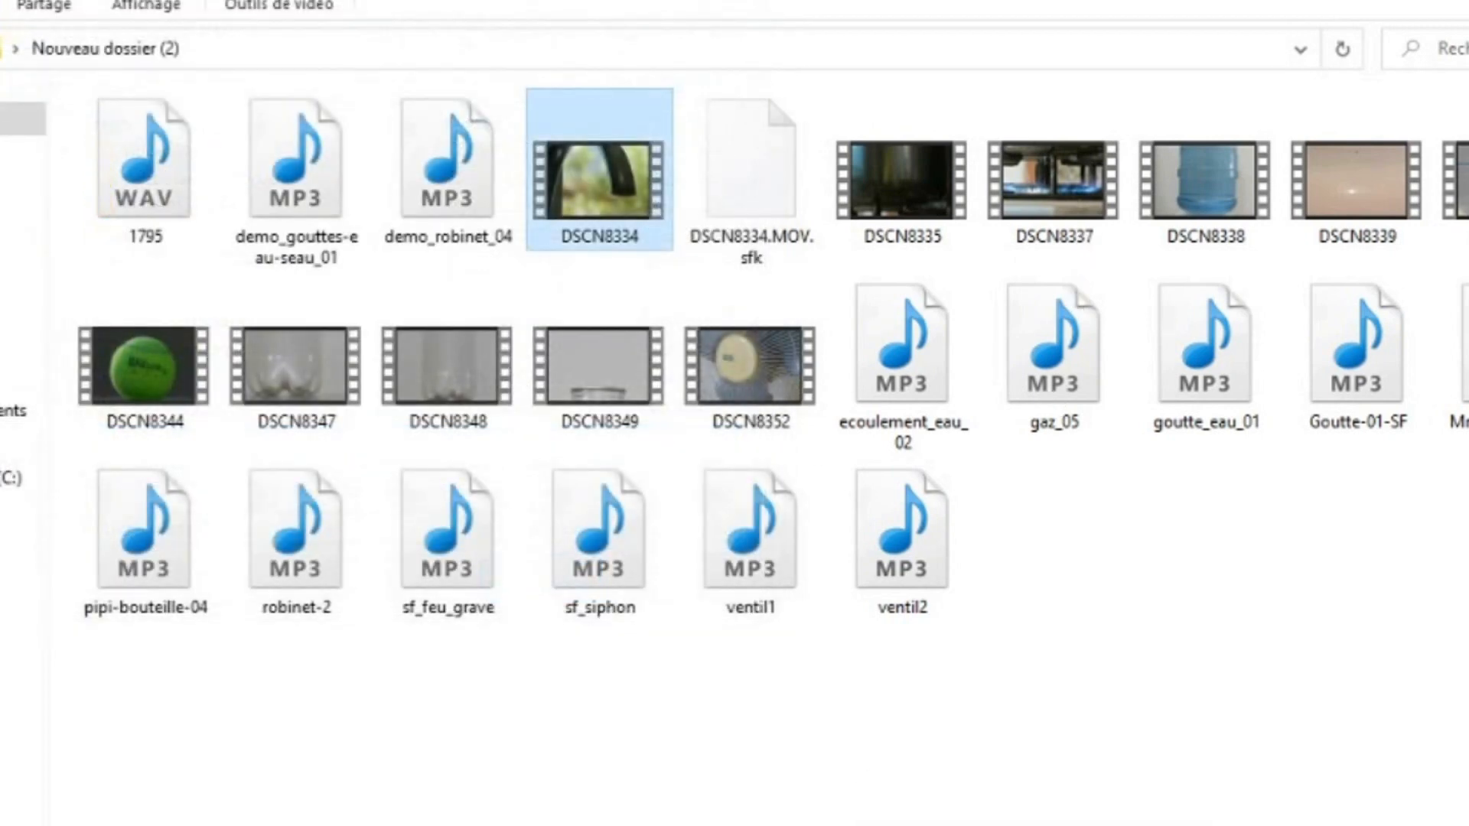